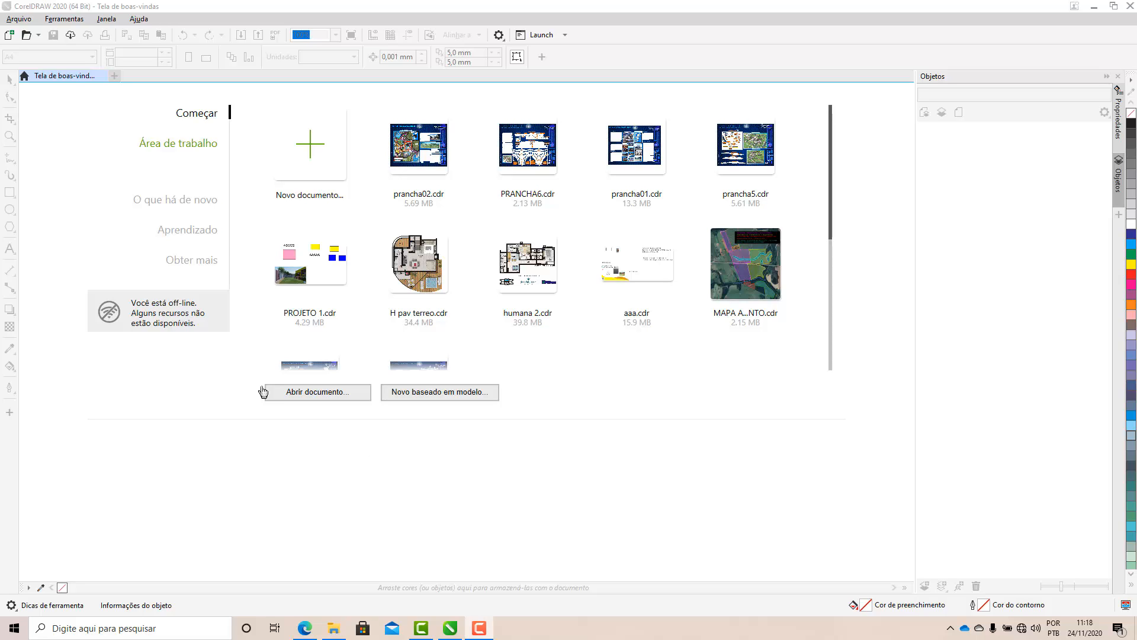
Create a new landscape A1 document measuring 841 × 594 mm in RGB at 300 dpi
{"action": "left_click", "coordinate": [308, 150]}
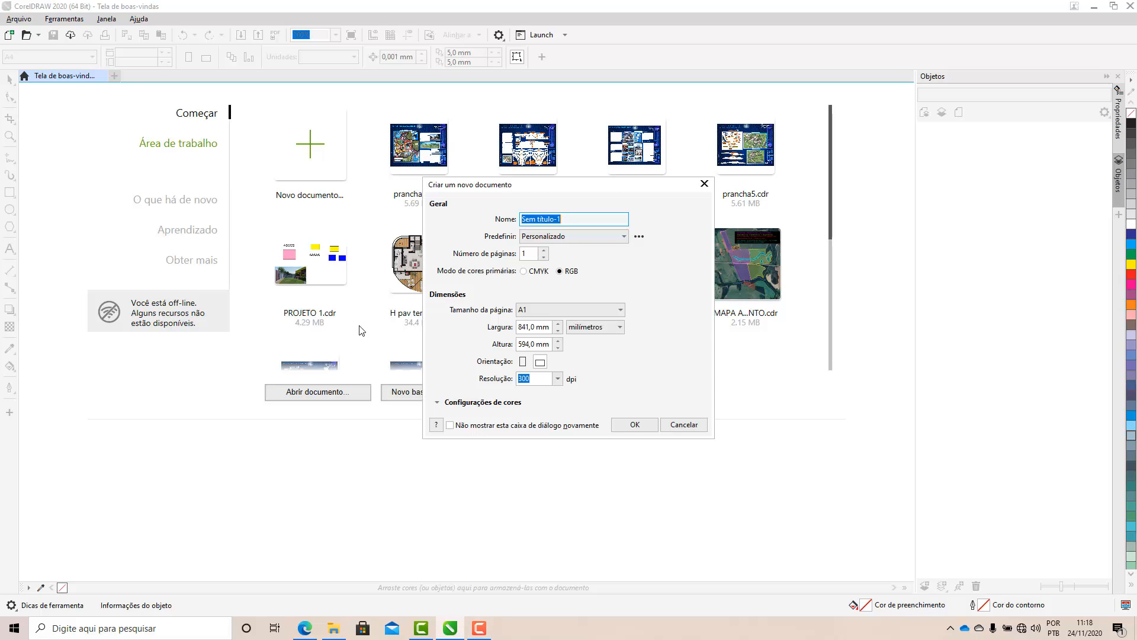
{"action": "left_click", "coordinate": [620, 424]}
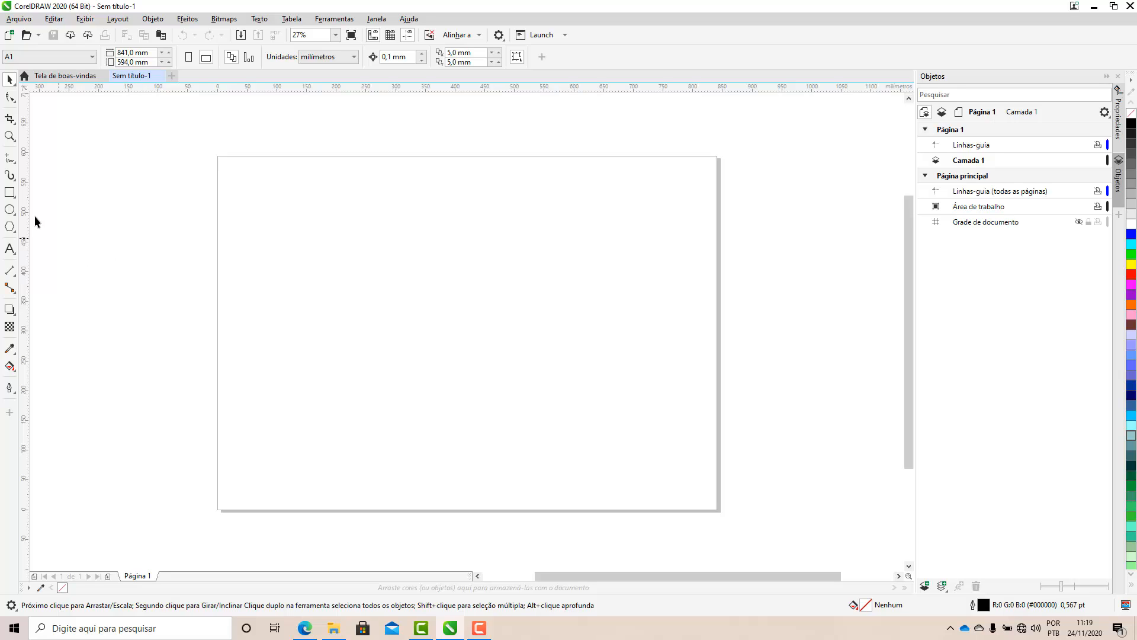
Draw a rectangle about 841 × 80 mm along the page's lower edge and fill it with light orange (#FF9966)
{"action": "left_click", "coordinate": [10, 192]}
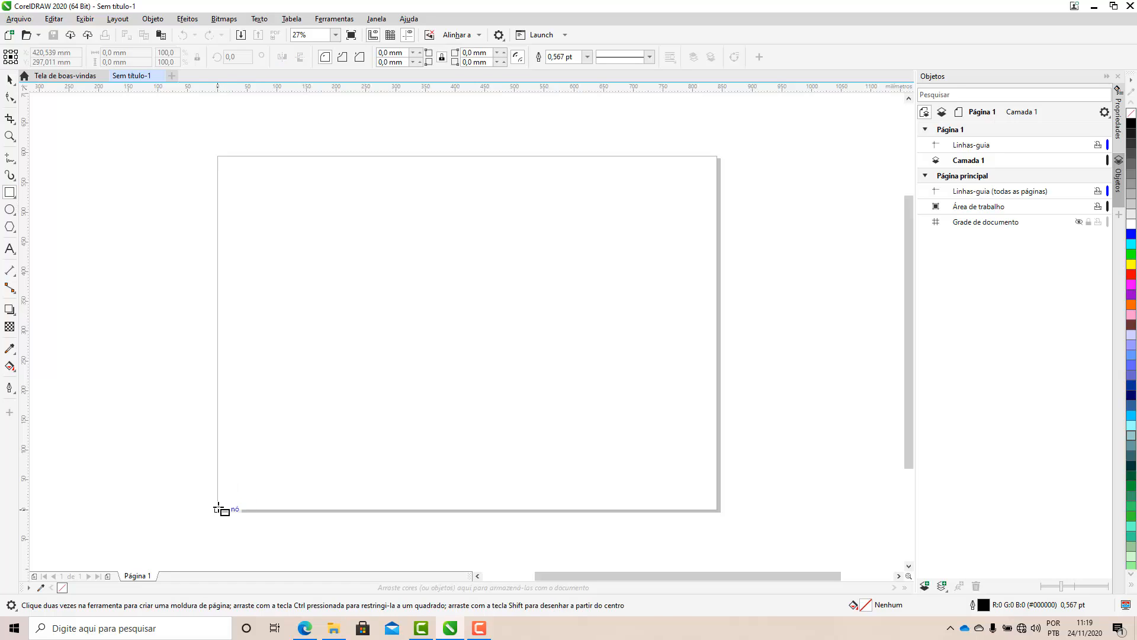
{"action": "left_click_drag", "start_coordinate": [218, 509], "coordinate": [718, 462]}
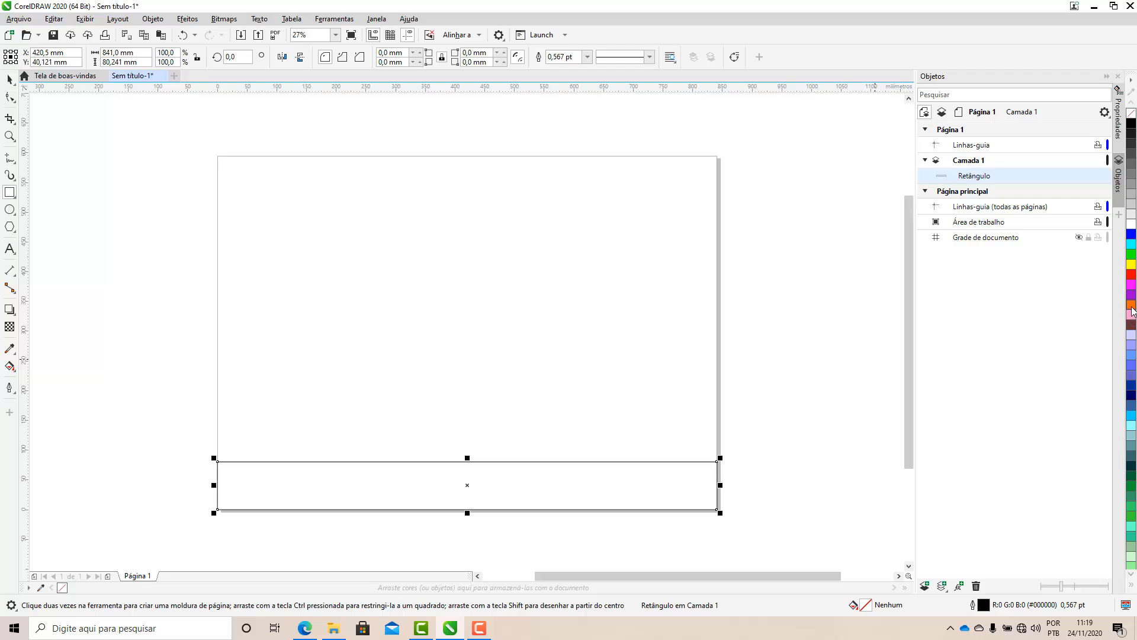
{"action": "left_click", "coordinate": [1132, 585]}
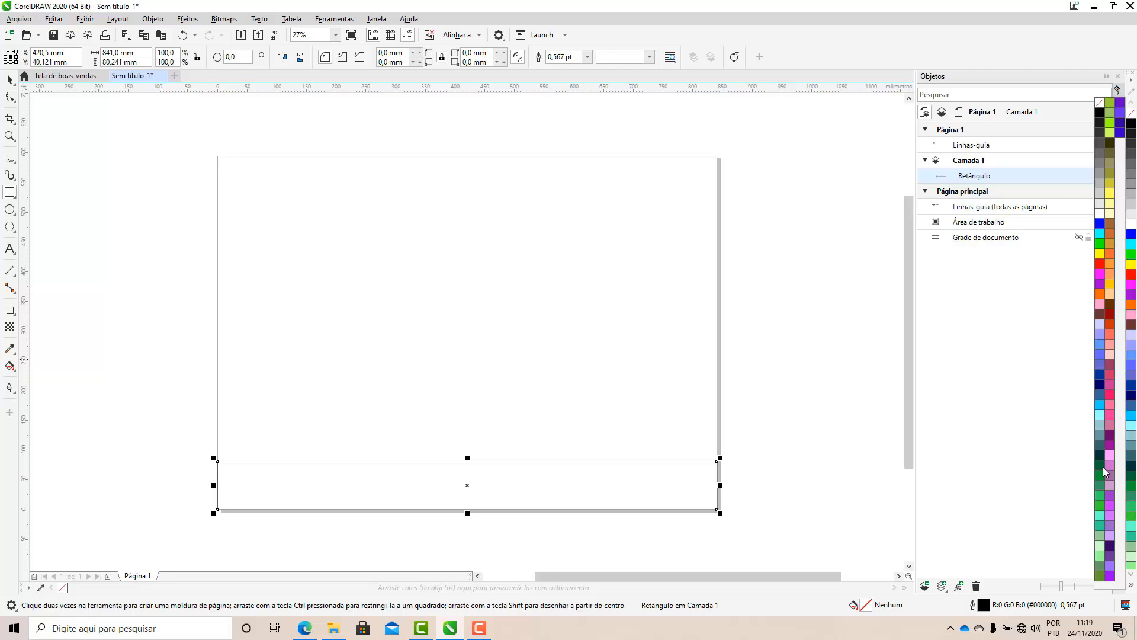
{"action": "left_click", "coordinate": [1113, 284]}
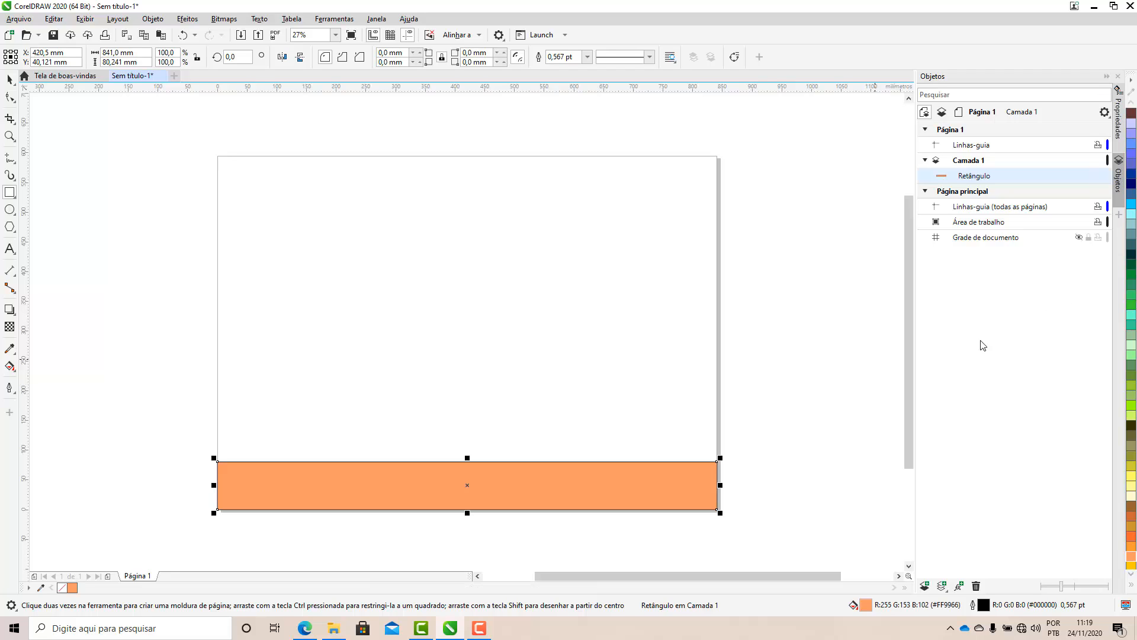
Convert the rectangle to curves and slope its upper edge by lowering the upper-left node and raising the upper-right node
{"action": "left_click", "coordinate": [9, 97]}
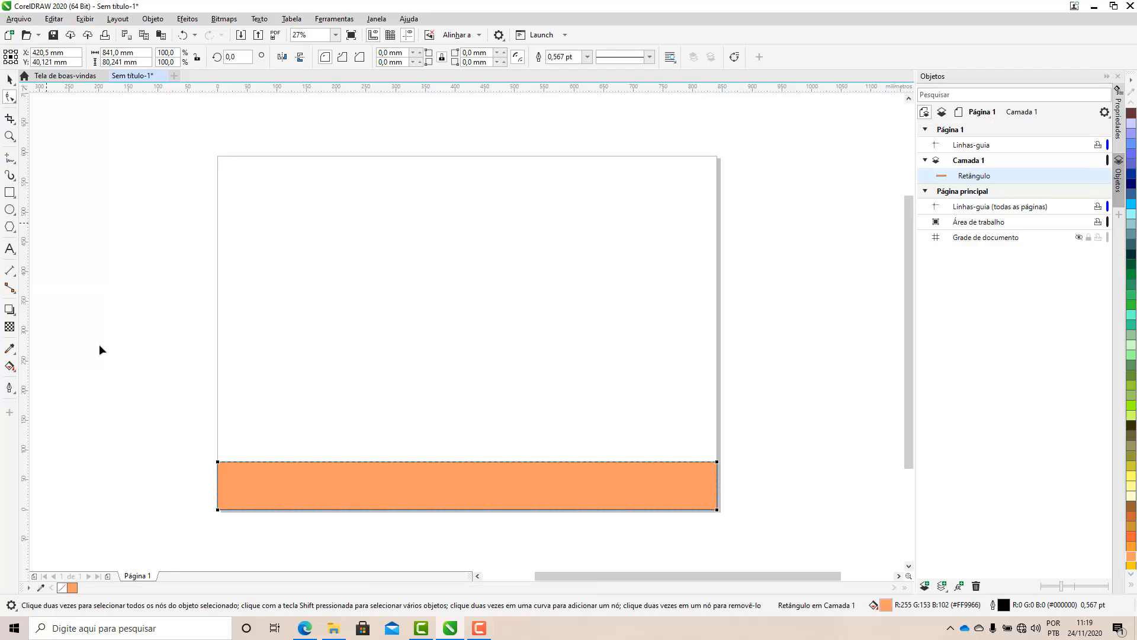
{"action": "right_click", "coordinate": [279, 482]}
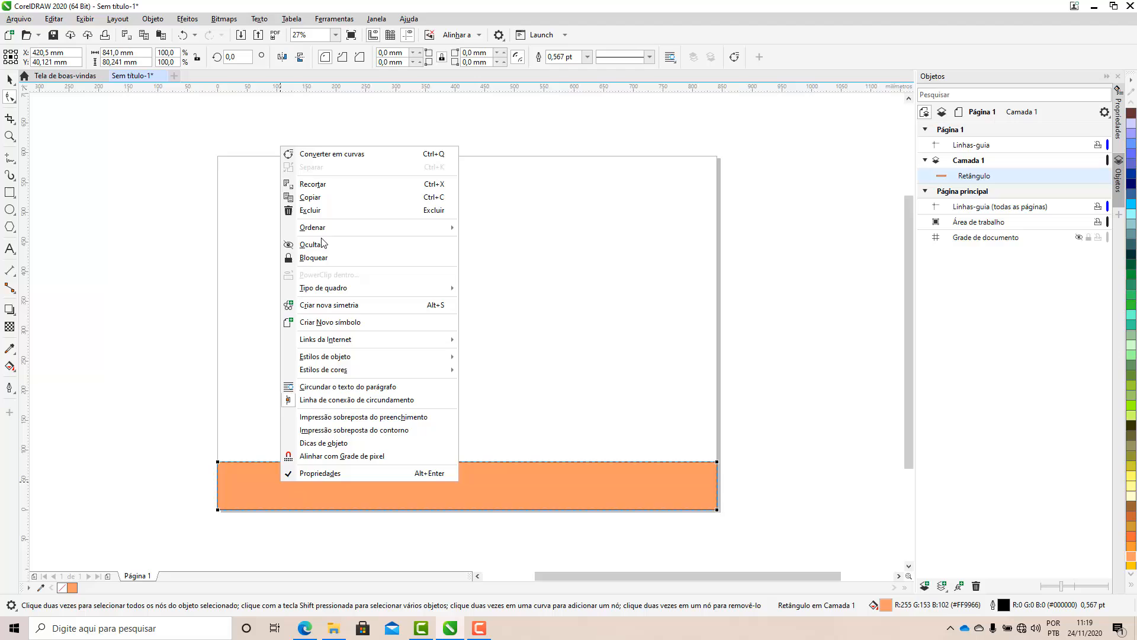
{"action": "left_click", "coordinate": [338, 159]}
{"action": "scroll", "coordinate": [302, 515], "scroll_direction": "down", "scroll_amount": 1}
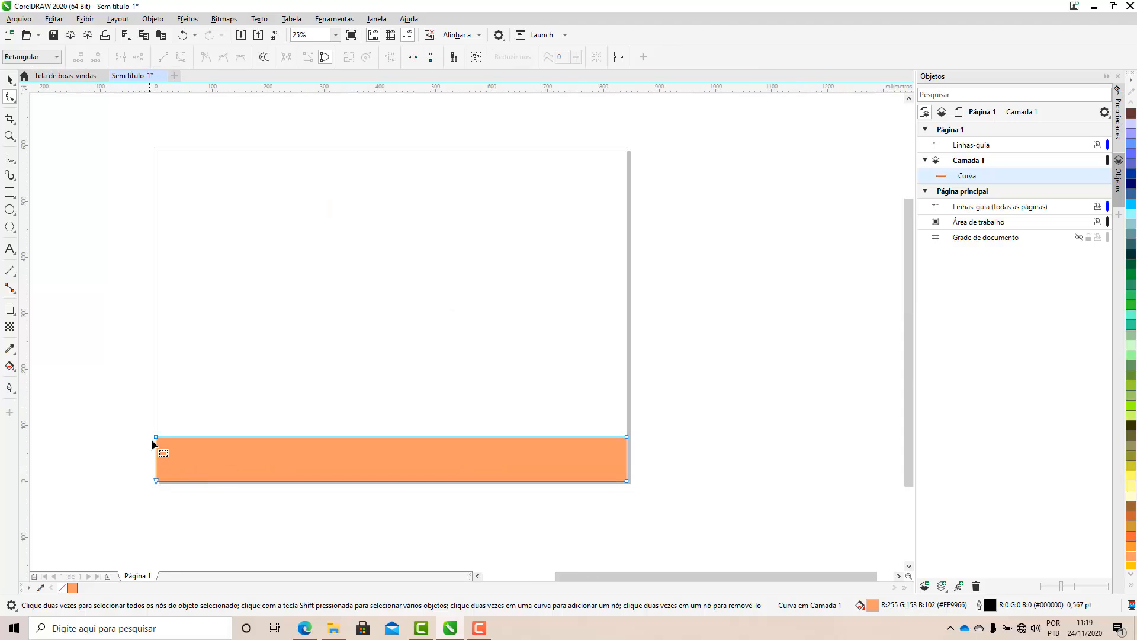
{"action": "left_click_drag", "start_coordinate": [156, 438], "coordinate": [155, 455]}
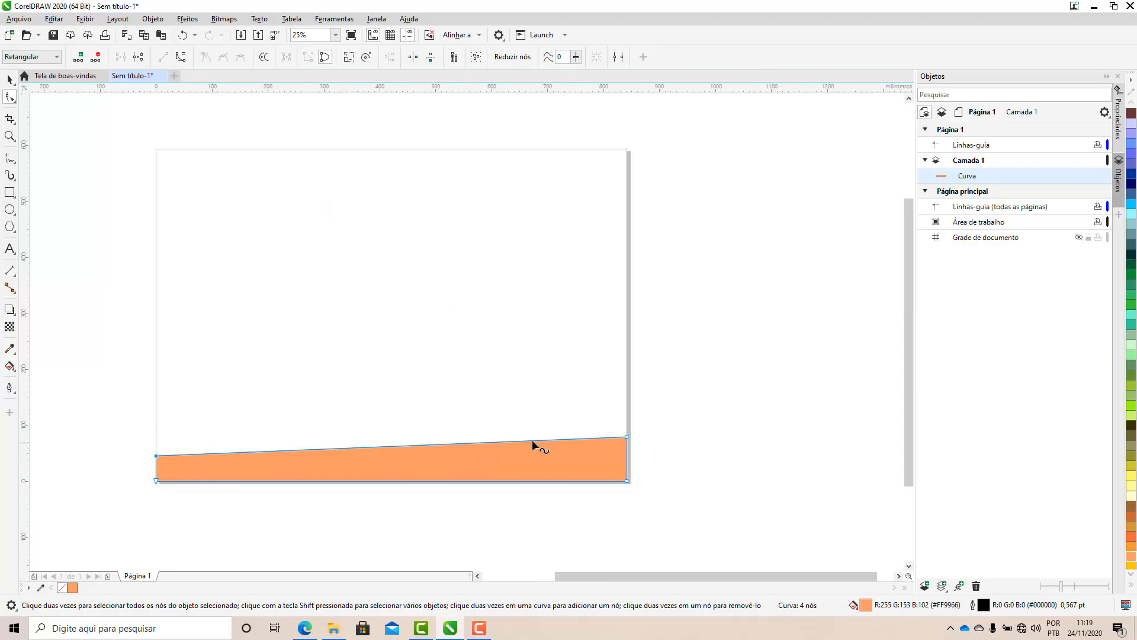
{"action": "left_click_drag", "start_coordinate": [626, 436], "coordinate": [626, 426]}
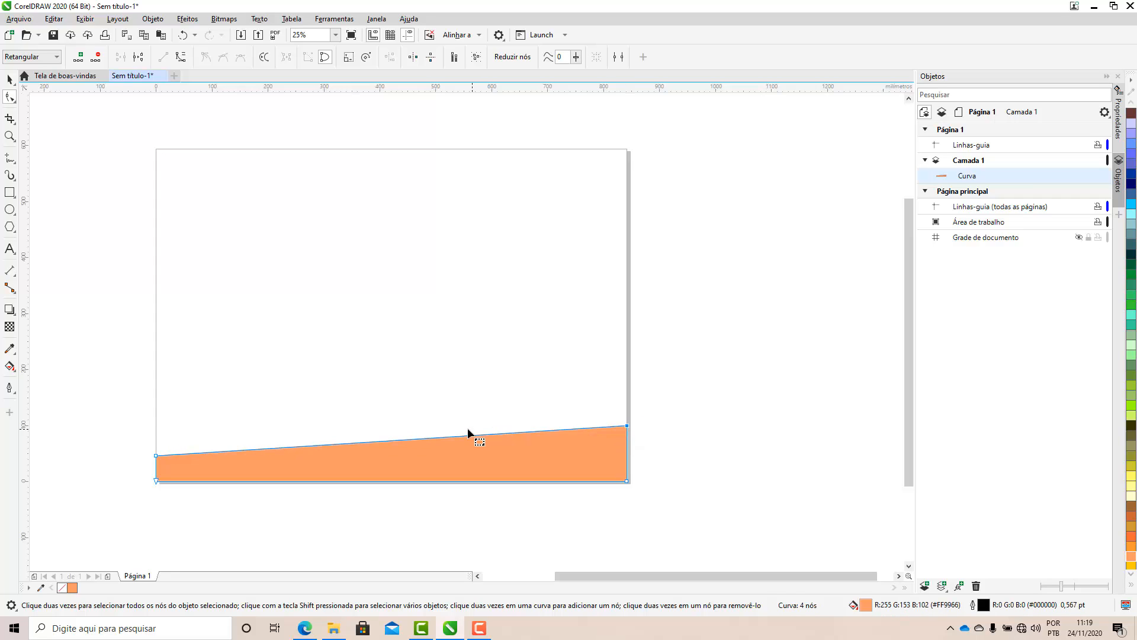
Add a node near the middle of the sloped edge, raise it slightly, and bend the segment to its right downward as a curve
{"action": "double_click", "coordinate": [451, 438]}
{"action": "left_click_drag", "start_coordinate": [451, 438], "coordinate": [397, 432]}
{"action": "right_click", "coordinate": [399, 434]}
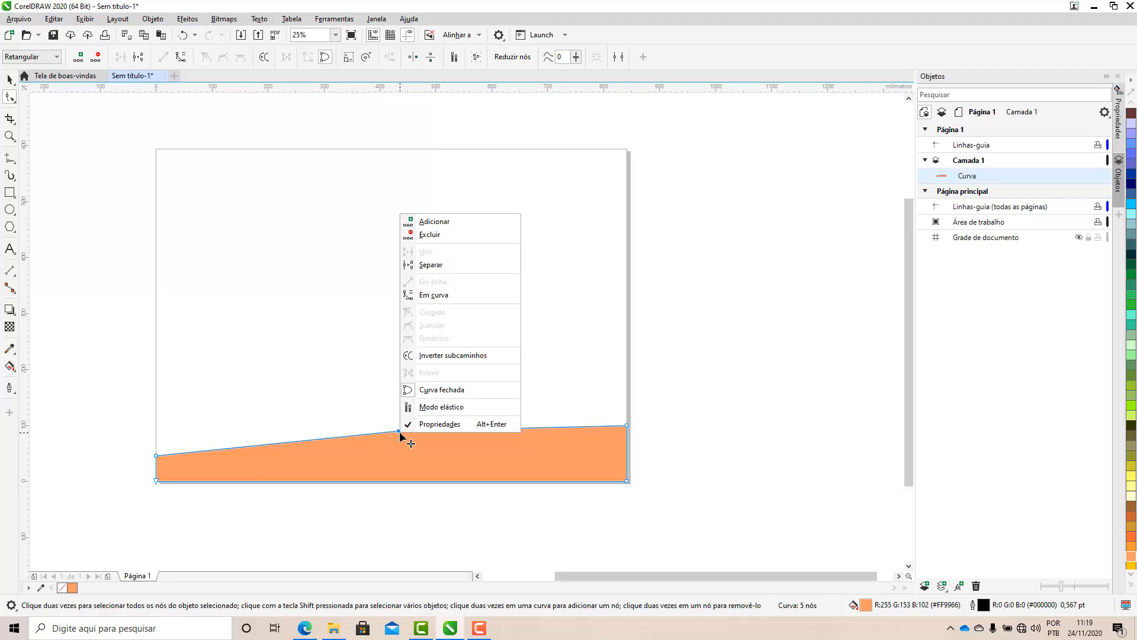
{"action": "left_click", "coordinate": [453, 295]}
{"action": "left_click_drag", "start_coordinate": [474, 434], "coordinate": [522, 454]}
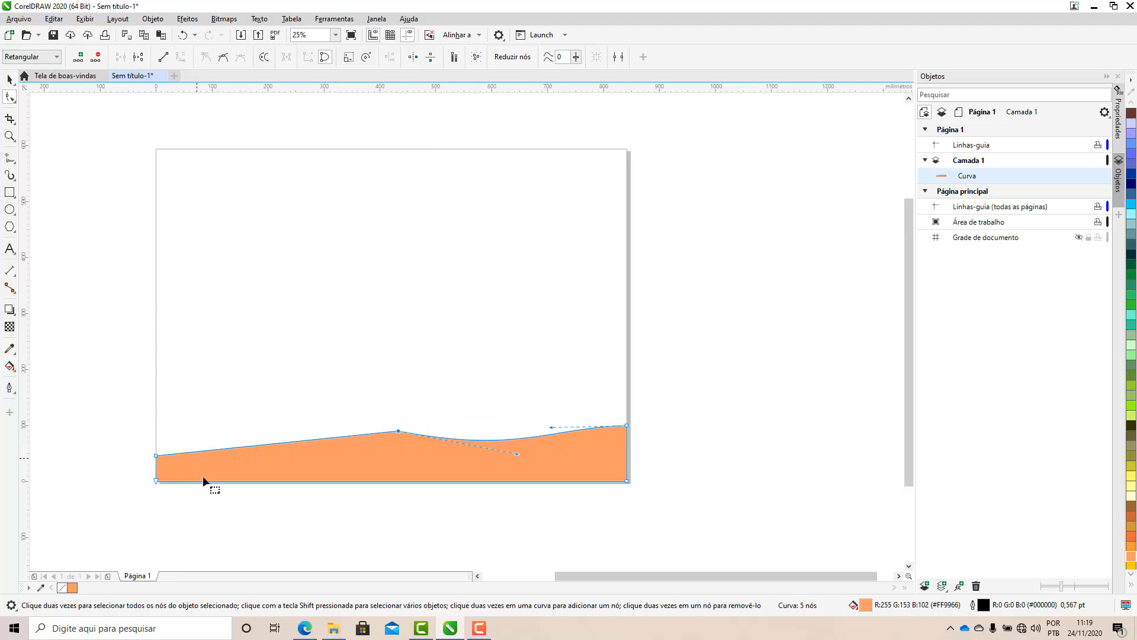
Convert the left segment of the upper edge to a curve and bend it upward into a wave, finishing with the whole shape selected
{"action": "right_click", "coordinate": [157, 456]}
{"action": "left_click", "coordinate": [201, 319]}
{"action": "left_click_drag", "start_coordinate": [316, 444], "coordinate": [290, 418]}
{"action": "left_click", "coordinate": [9, 79]}
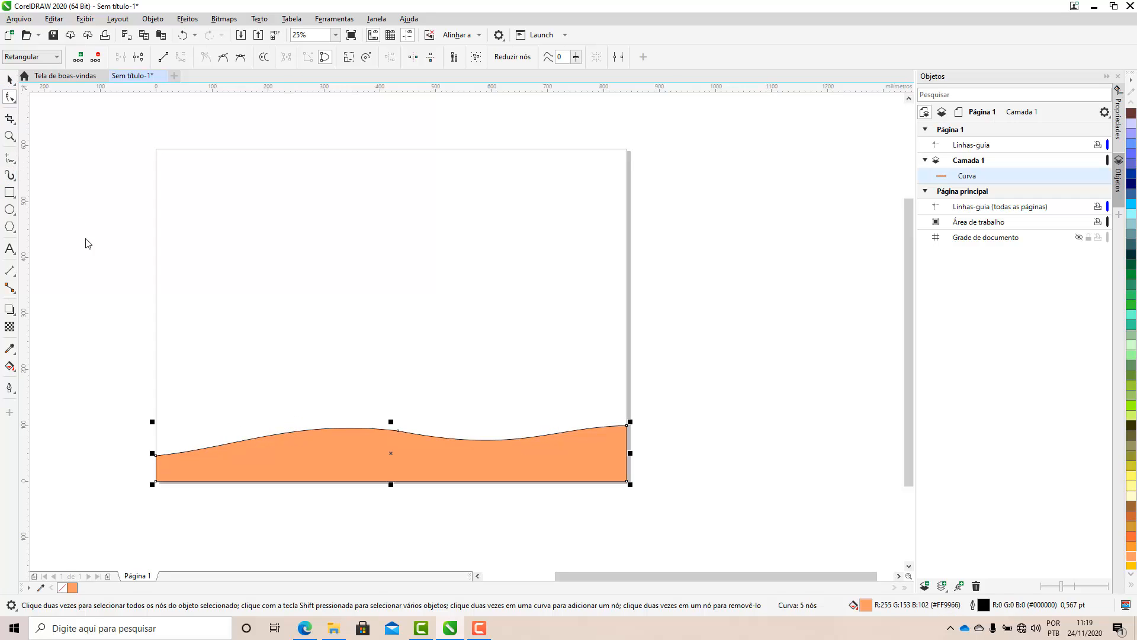
{"action": "left_click", "coordinate": [310, 491]}
{"action": "left_click", "coordinate": [304, 469]}
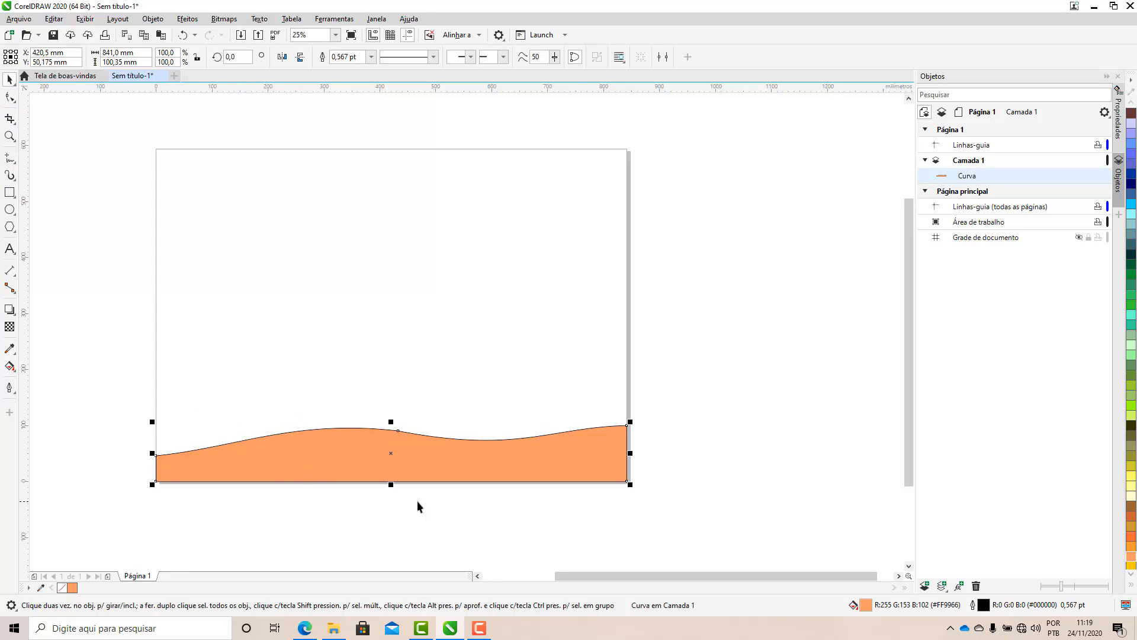
Colour the wave shape's outline turquoise (#66FFCC) and check it at the shape's upper-right corner
{"action": "scroll", "coordinate": [630, 477], "scroll_direction": "up", "scroll_amount": 6}
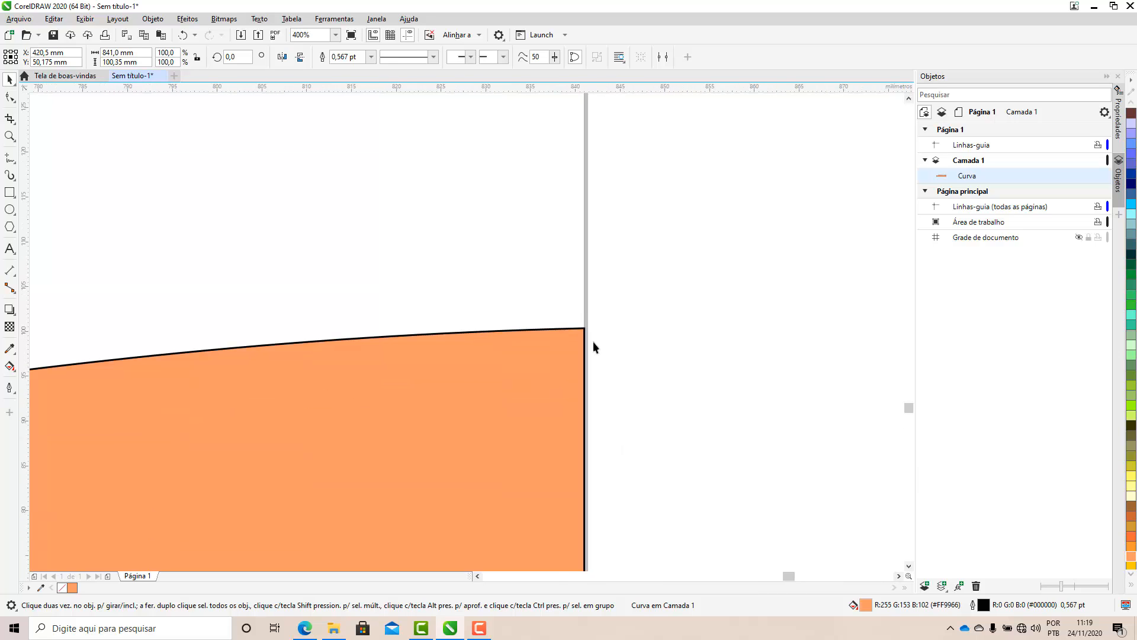
{"action": "scroll", "coordinate": [594, 343], "scroll_direction": "up", "scroll_amount": 2}
{"action": "scroll", "coordinate": [565, 276], "scroll_direction": "down", "scroll_amount": 2}
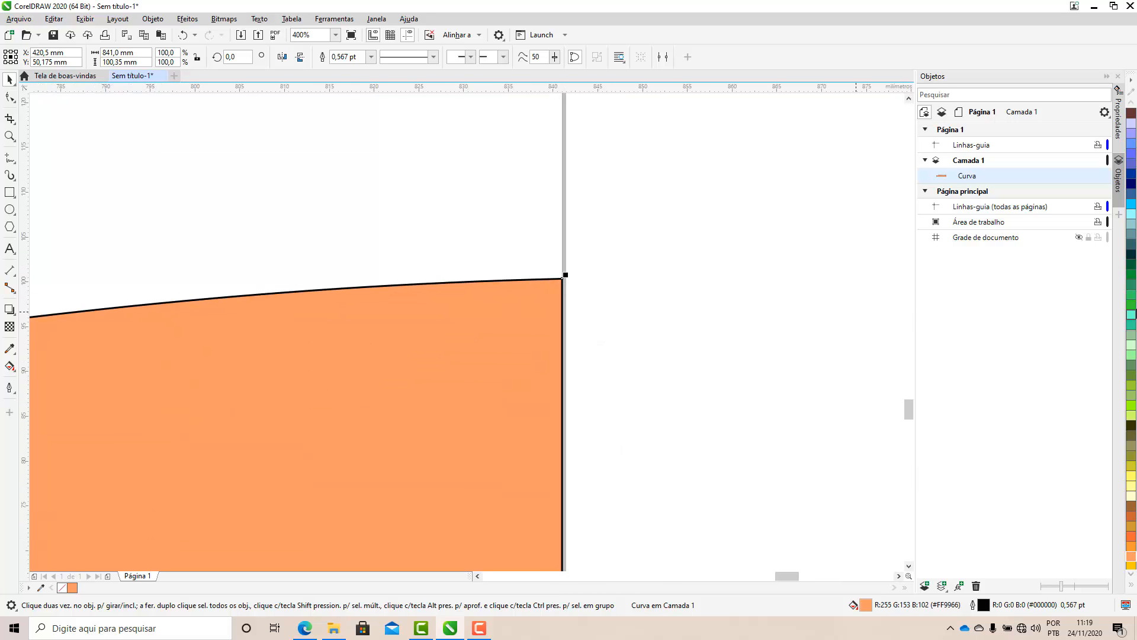
{"action": "right_click", "coordinate": [1132, 315]}
{"action": "scroll", "coordinate": [517, 296], "scroll_direction": "up", "scroll_amount": 4}
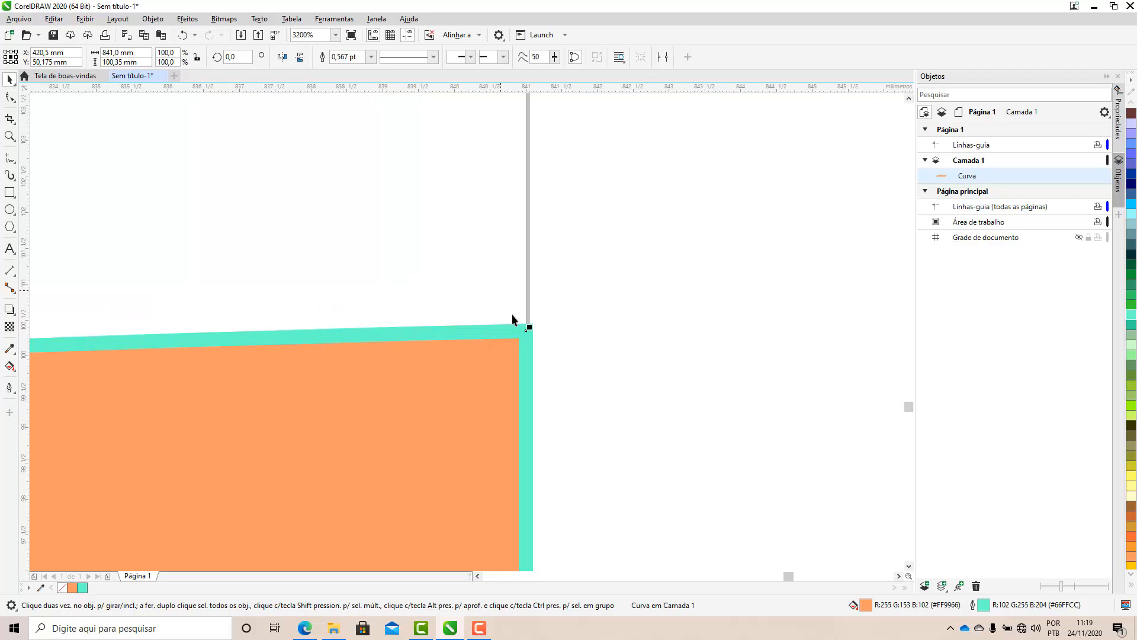
{"action": "scroll", "coordinate": [679, 289], "scroll_direction": "down", "scroll_amount": 3}
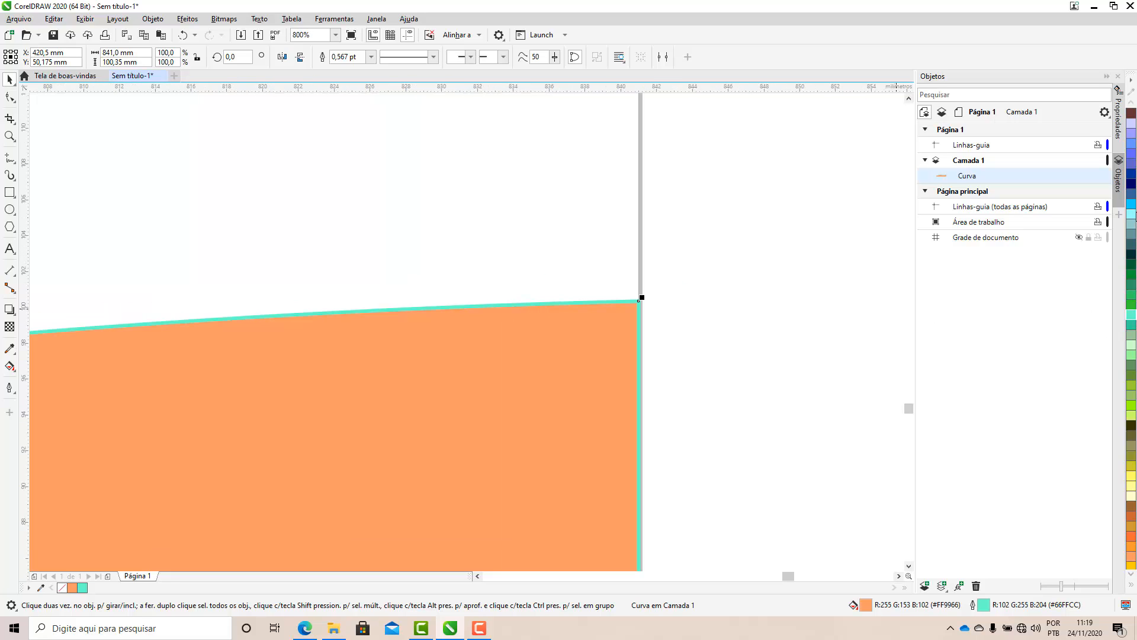
Try a bright blue (#00CCFF) fill on the wave shape and undo it
{"action": "left_click", "coordinate": [1132, 204]}
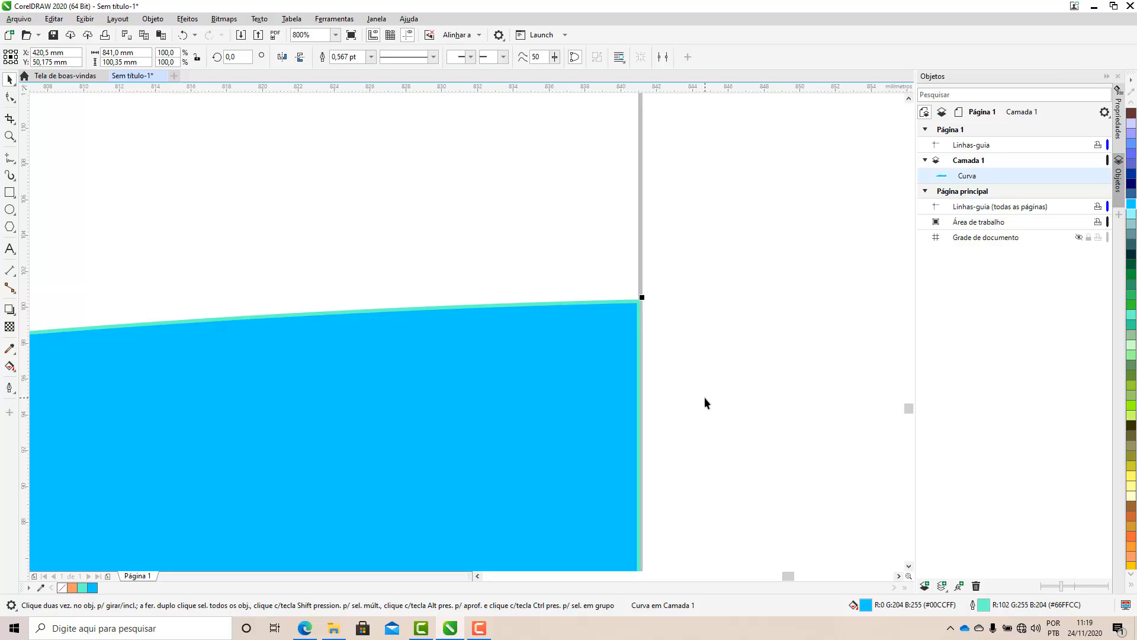
{"action": "key", "text": "ctrl+z"}
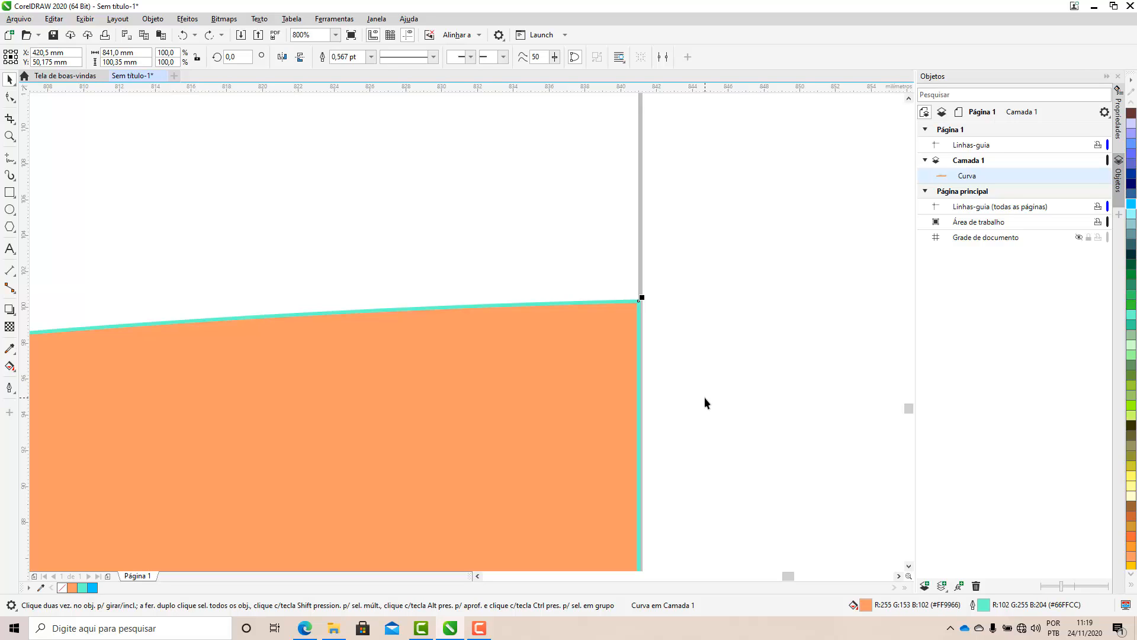
{"action": "left_click", "coordinate": [479, 628]}
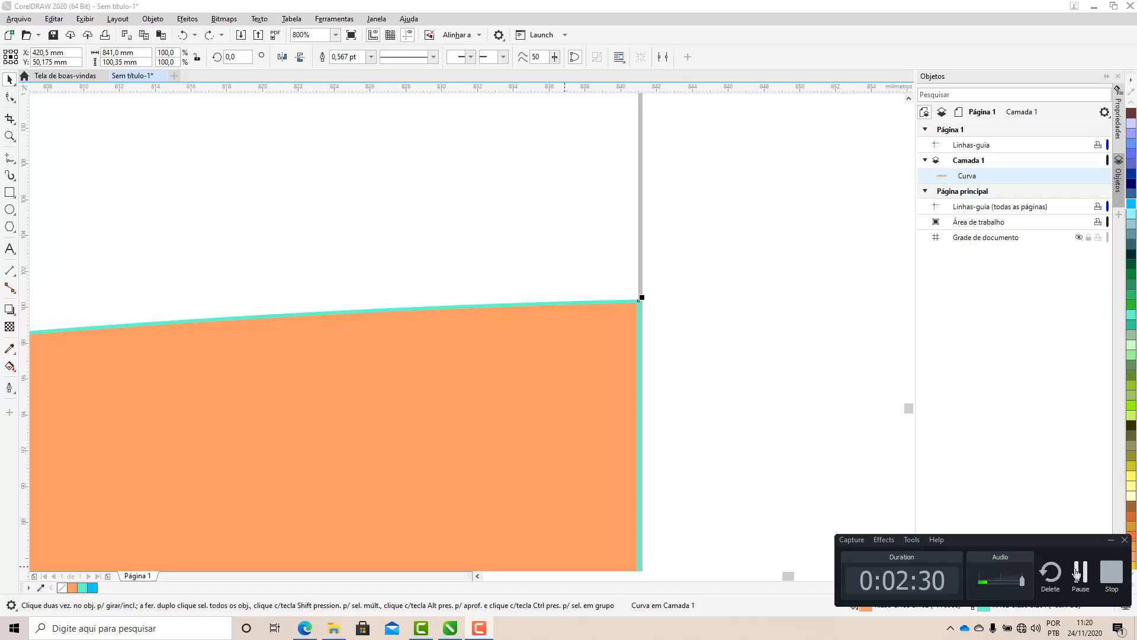
{"action": "left_click", "coordinate": [1083, 574]}
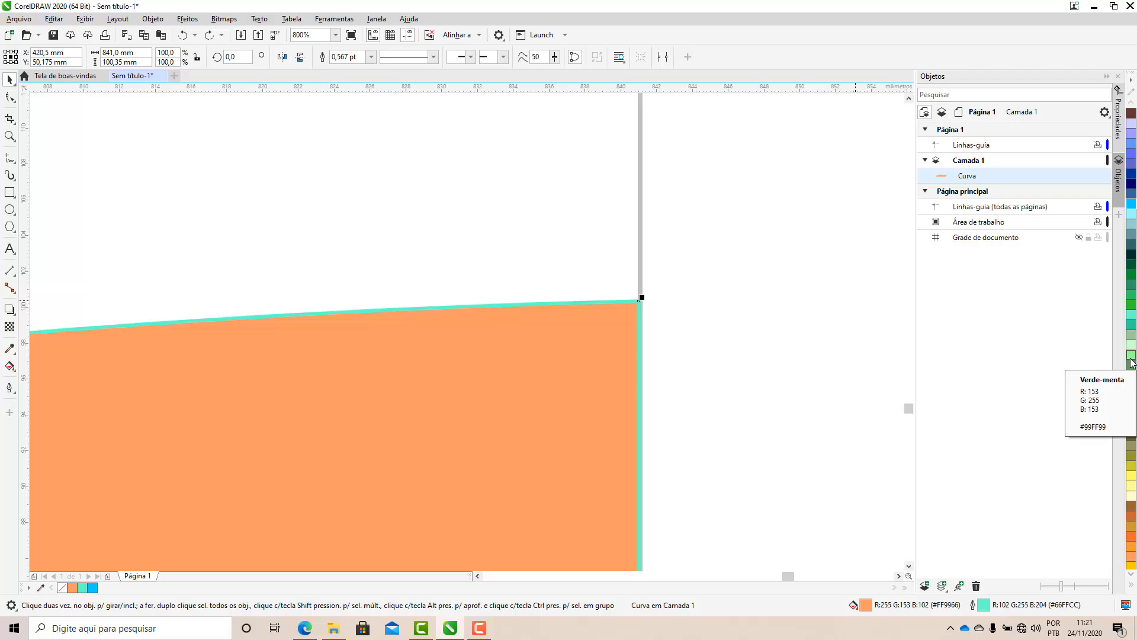
Remove the outline from the orange wave shape and deselect it
{"action": "scroll", "coordinate": [729, 329], "scroll_direction": "down", "scroll_amount": 3}
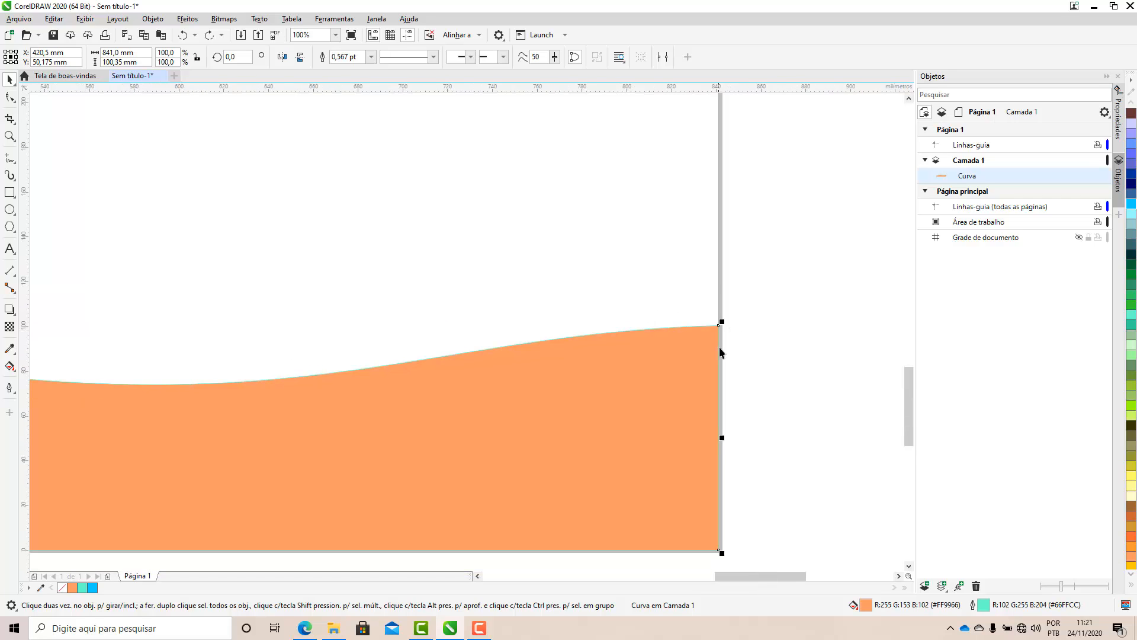
{"action": "scroll", "coordinate": [720, 346], "scroll_direction": "up", "scroll_amount": 3}
{"action": "scroll", "coordinate": [711, 132], "scroll_direction": "up", "scroll_amount": 1}
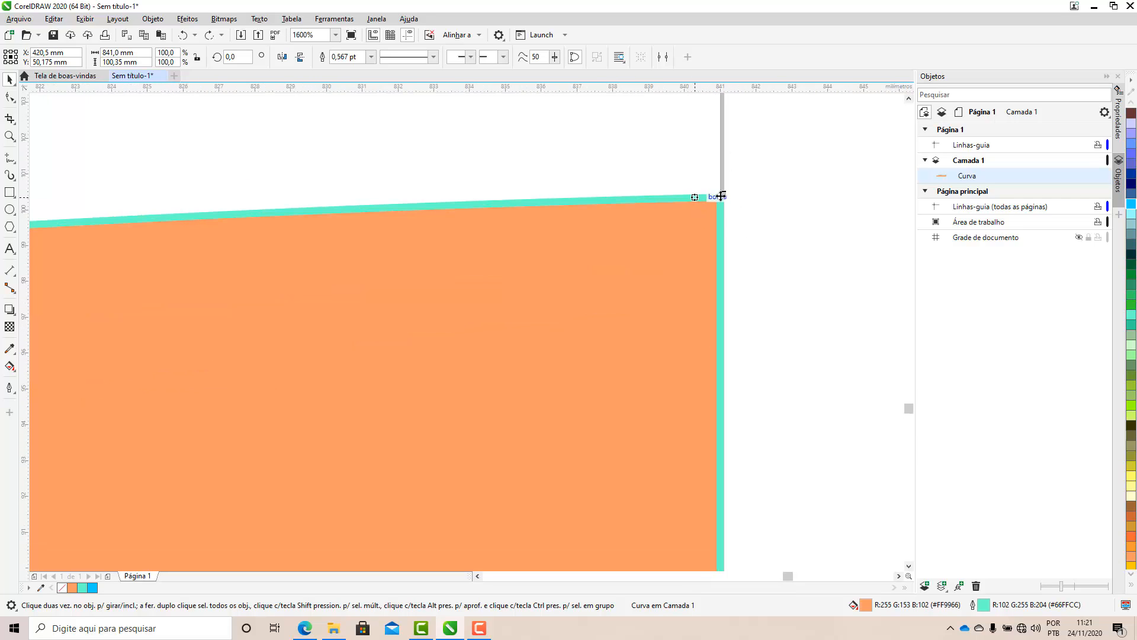
{"action": "left_click", "coordinate": [1131, 587]}
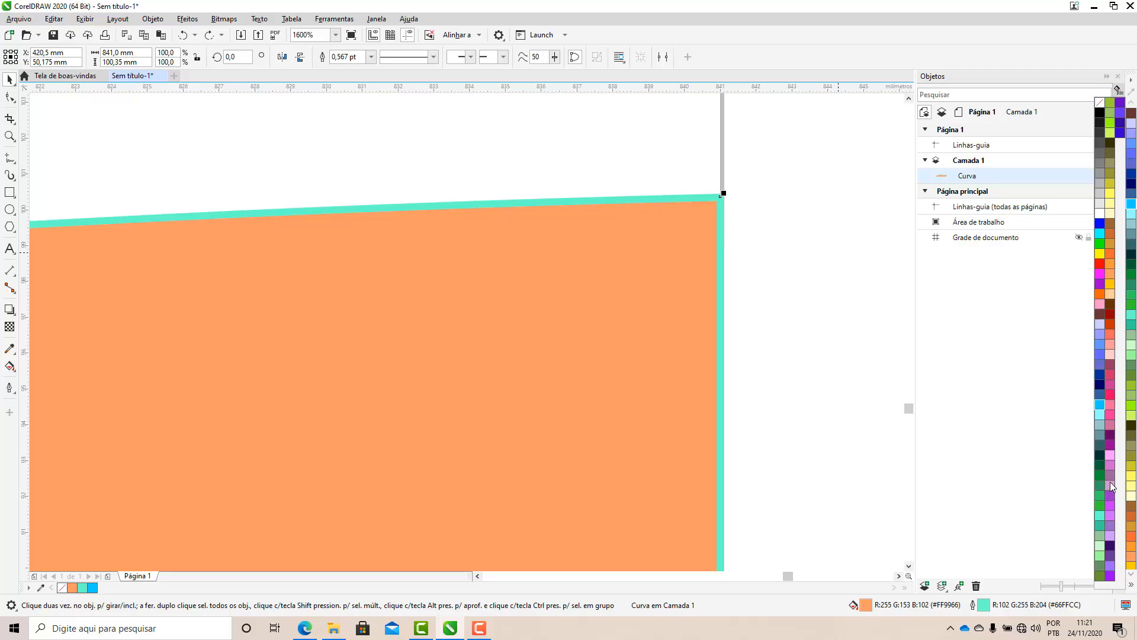
{"action": "right_click", "coordinate": [1101, 106]}
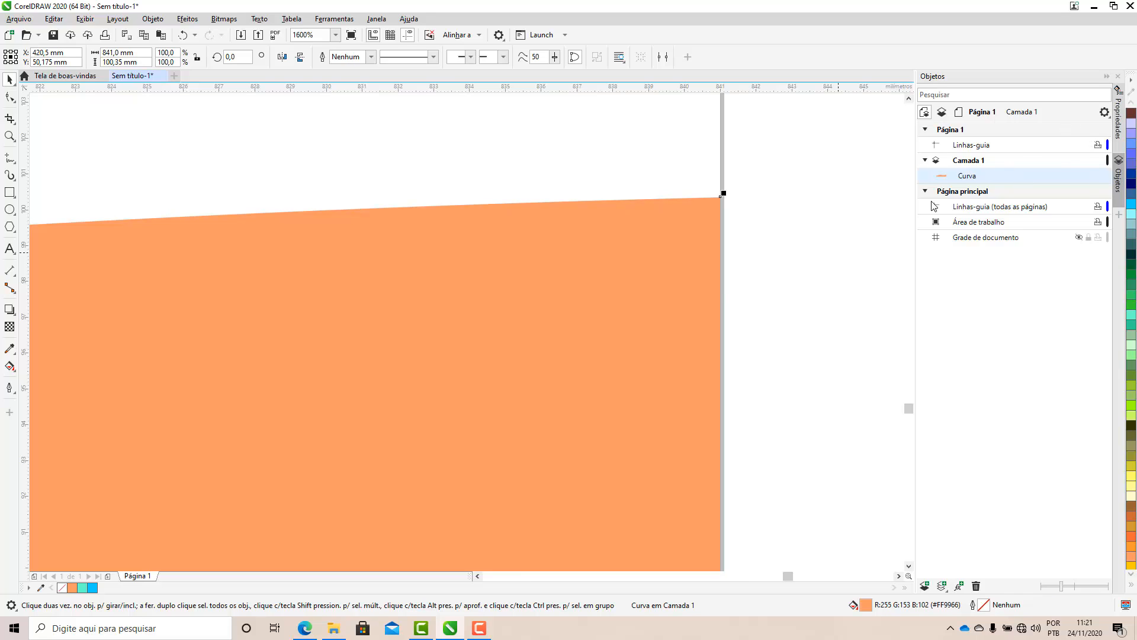
{"action": "scroll", "coordinate": [901, 263], "scroll_direction": "down", "scroll_amount": 6}
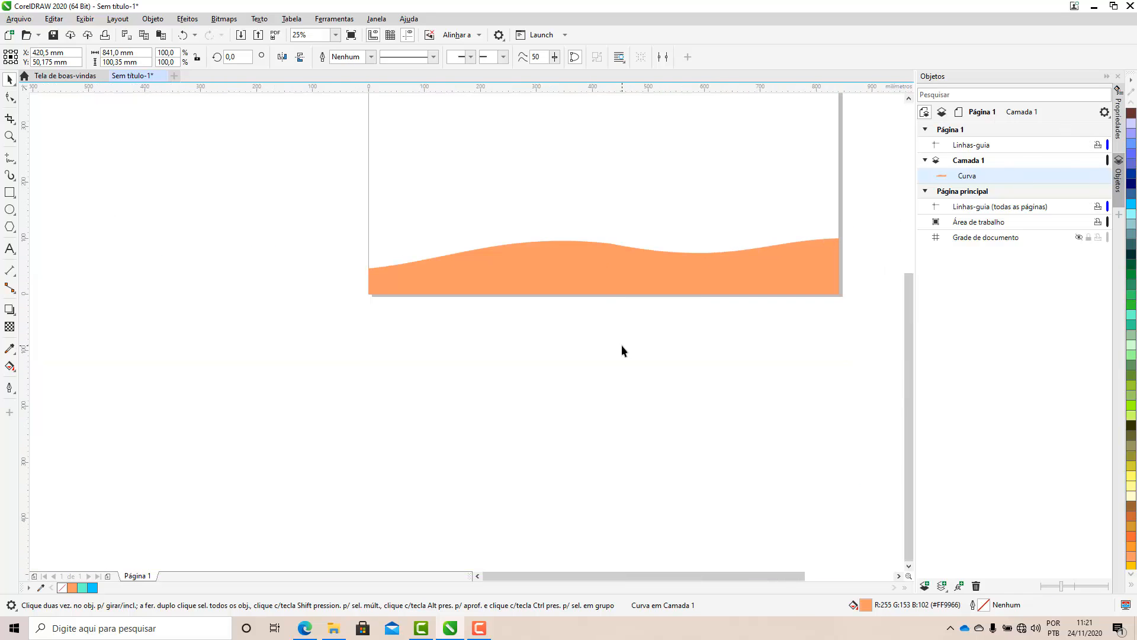
{"action": "left_click", "coordinate": [621, 345]}
Examine the orange wave along the page's lower edge, both close up and within the whole page
{"action": "scroll", "coordinate": [682, 197], "scroll_direction": "up", "scroll_amount": 1}
{"action": "scroll", "coordinate": [441, 383], "scroll_direction": "down", "scroll_amount": 1}
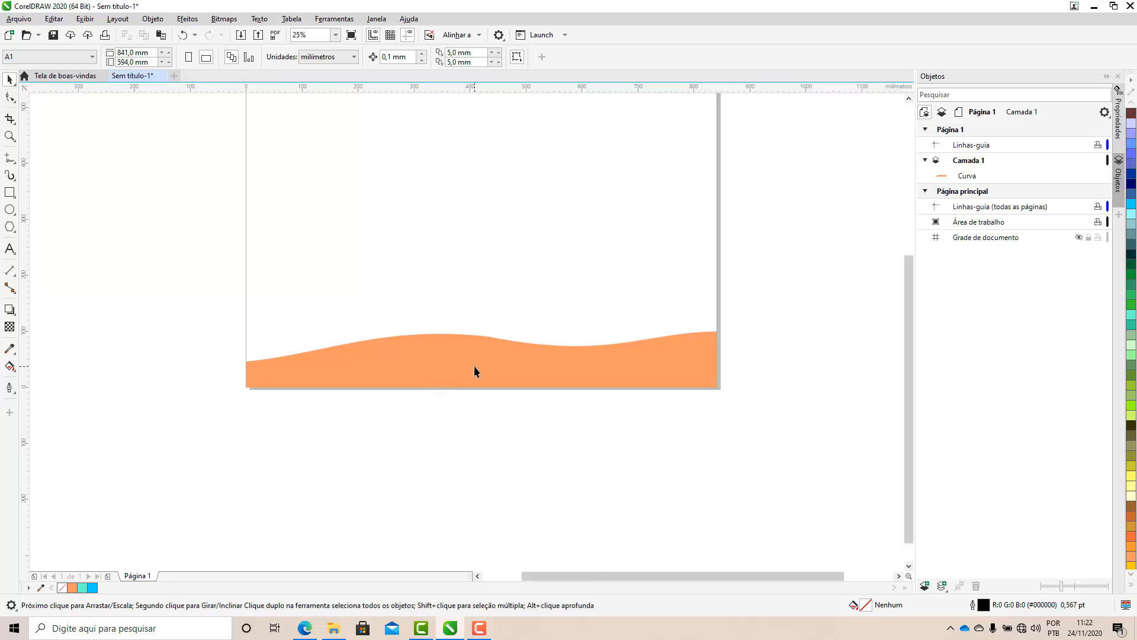
{"action": "scroll", "coordinate": [474, 365], "scroll_direction": "up", "scroll_amount": 1}
{"action": "left_click", "coordinate": [512, 341]}
{"action": "scroll", "coordinate": [451, 486], "scroll_direction": "down", "scroll_amount": 1}
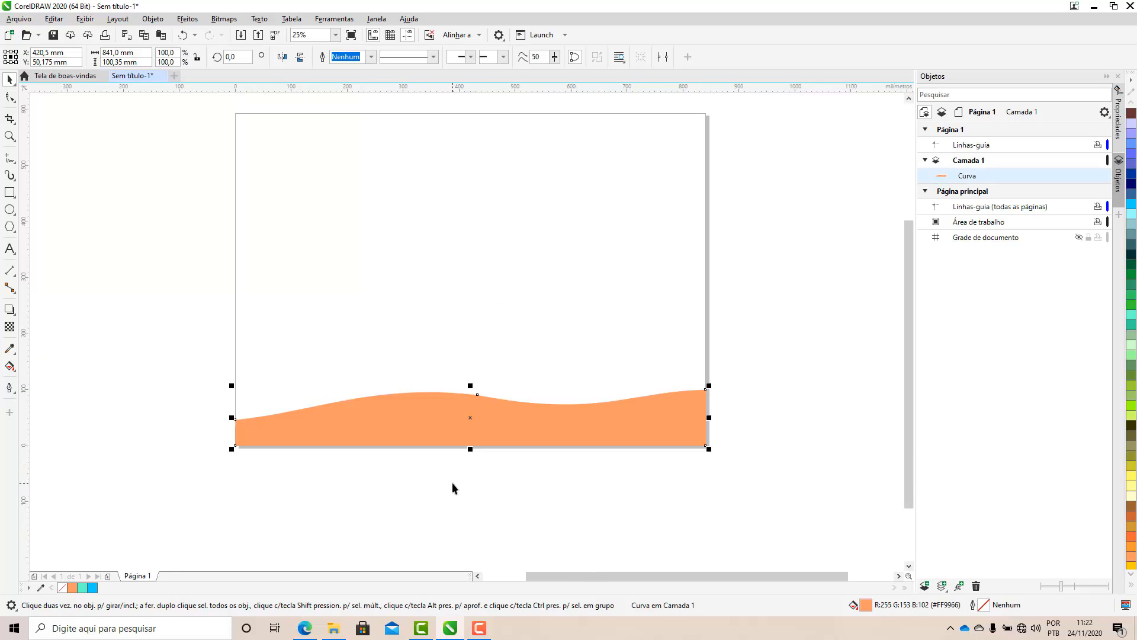
{"action": "left_click", "coordinate": [452, 482]}
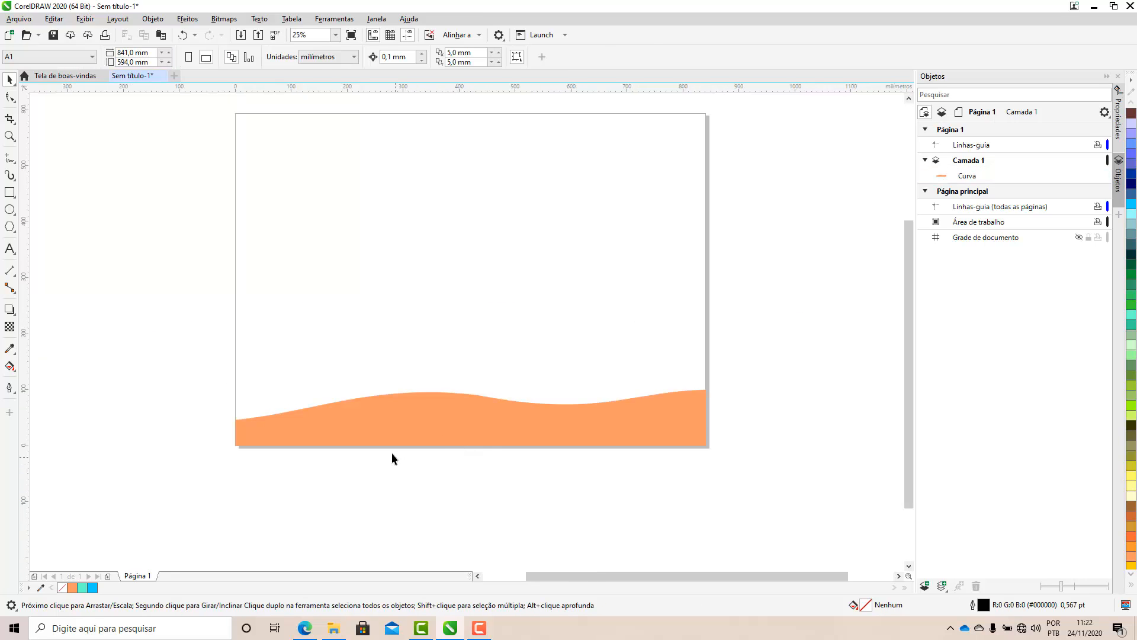
{"action": "scroll", "coordinate": [274, 453], "scroll_direction": "up", "scroll_amount": 1}
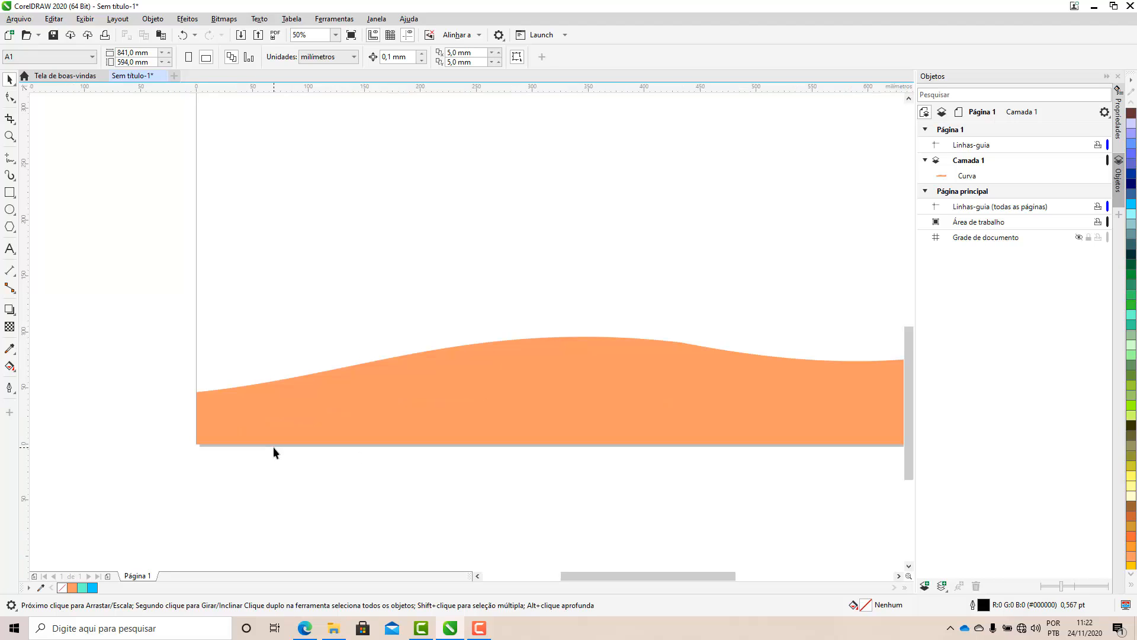
{"action": "scroll", "coordinate": [272, 421], "scroll_direction": "down", "scroll_amount": 1}
{"action": "scroll", "coordinate": [271, 429], "scroll_direction": "up", "scroll_amount": 1}
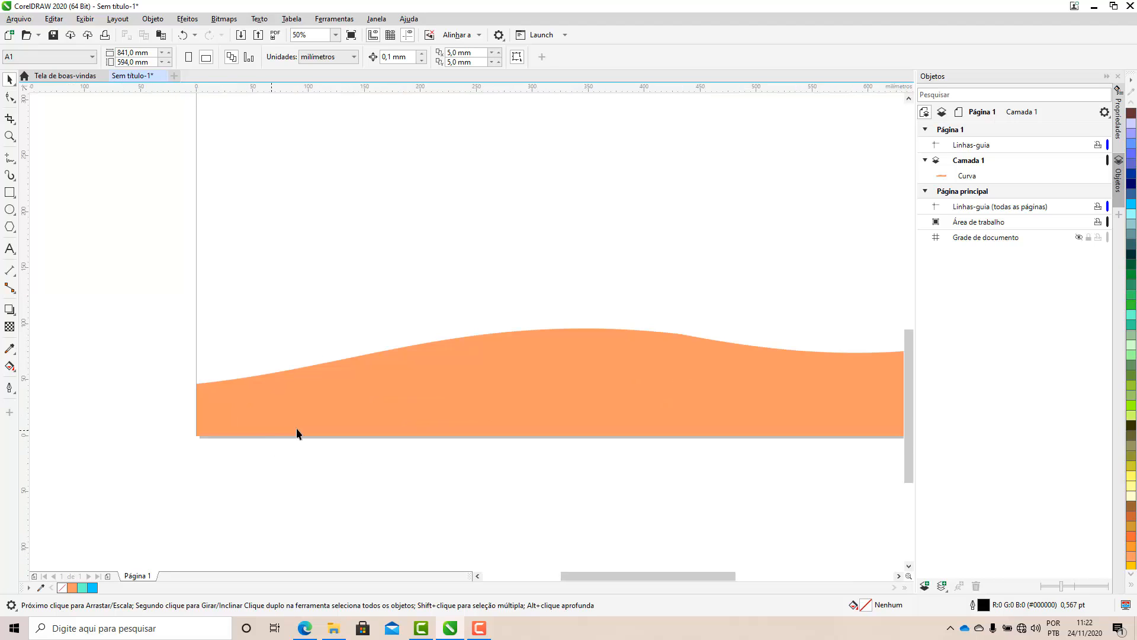
{"action": "scroll", "coordinate": [290, 420], "scroll_direction": "down", "scroll_amount": 1}
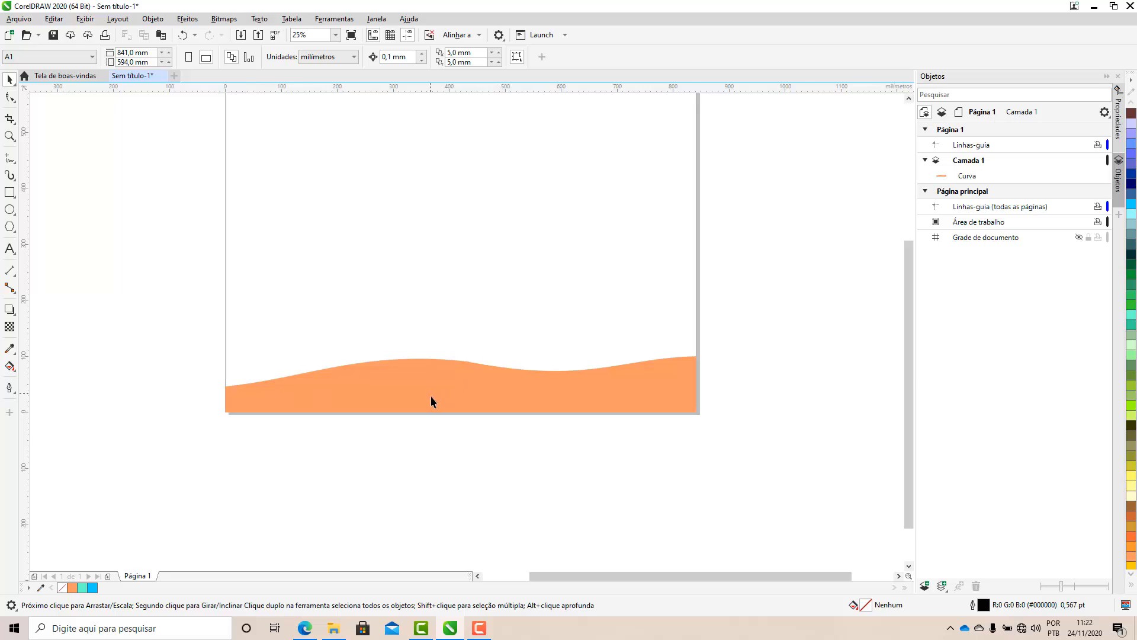
{"action": "scroll", "coordinate": [431, 396], "scroll_direction": "up", "scroll_amount": 1}
{"action": "scroll", "coordinate": [431, 392], "scroll_direction": "down", "scroll_amount": 1}
Add a drop shadow to the orange wave, offset about 2.1 mm sideways and 10.6 mm upward from its centre
{"action": "left_click", "coordinate": [10, 136]}
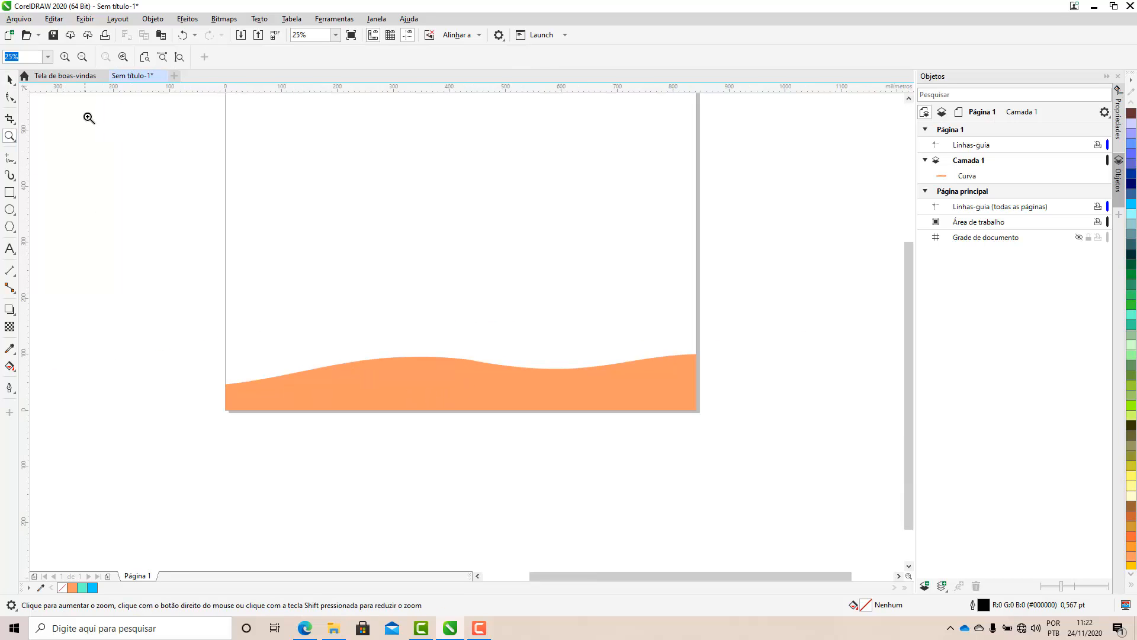
{"action": "left_click_drag", "start_coordinate": [104, 119], "coordinate": [843, 521]}
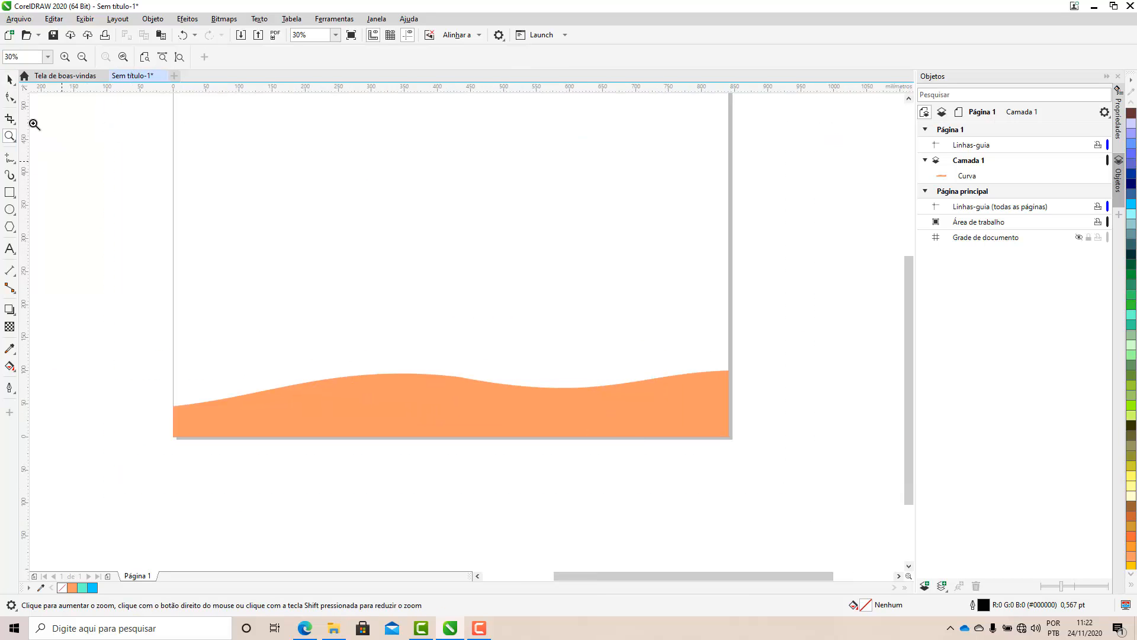
{"action": "left_click", "coordinate": [10, 79]}
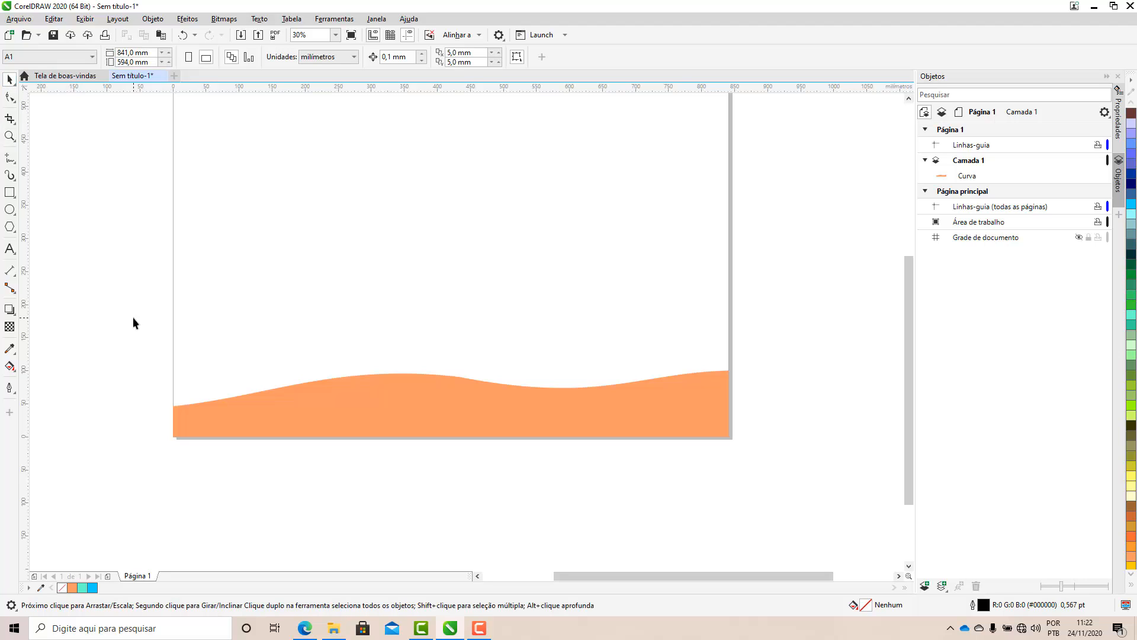
{"action": "left_click", "coordinate": [441, 409]}
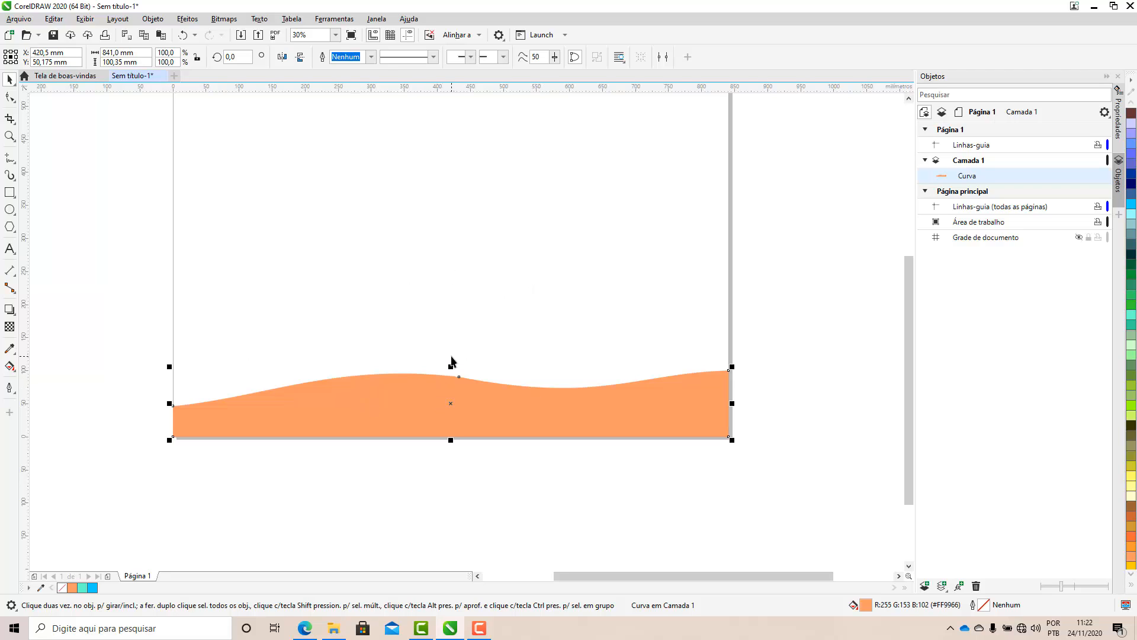
{"action": "left_click", "coordinate": [12, 309]}
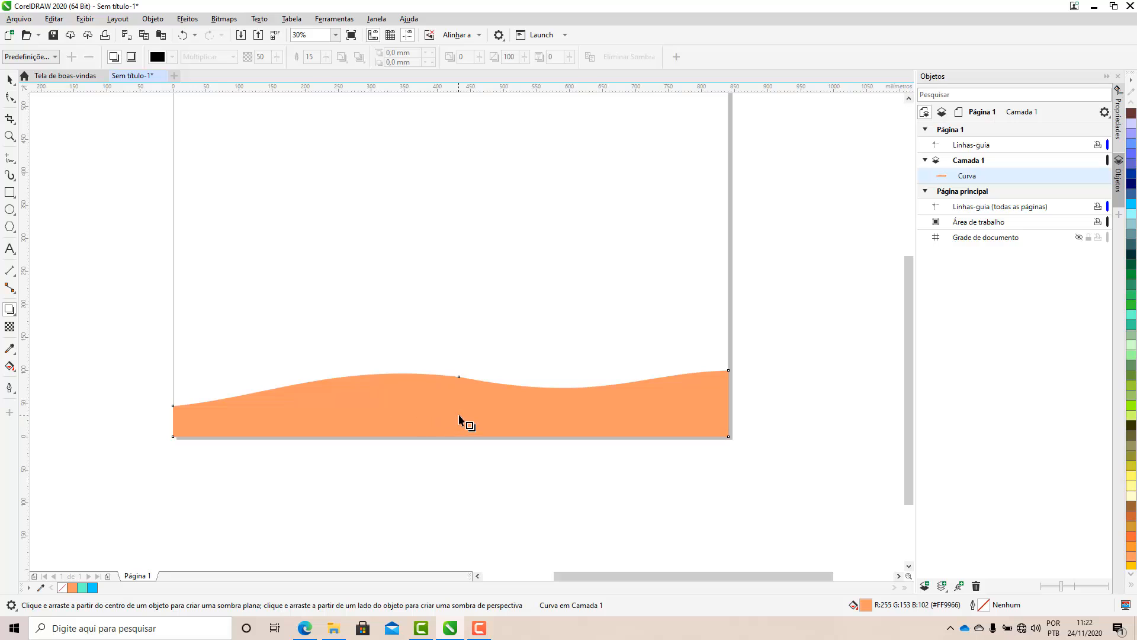
{"action": "left_click_drag", "start_coordinate": [451, 404], "coordinate": [459, 363]}
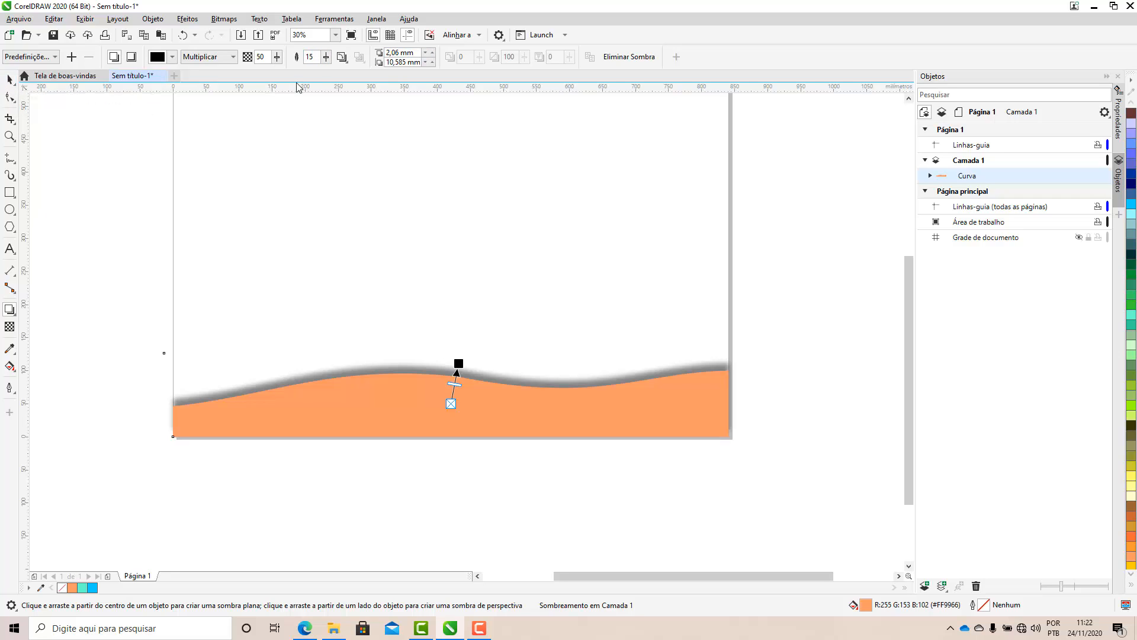
Set the wave's drop shadow opacity to 38 and its feathering to 36
{"action": "left_click", "coordinate": [277, 57]}
{"action": "left_click_drag", "start_coordinate": [275, 72], "coordinate": [258, 73]}
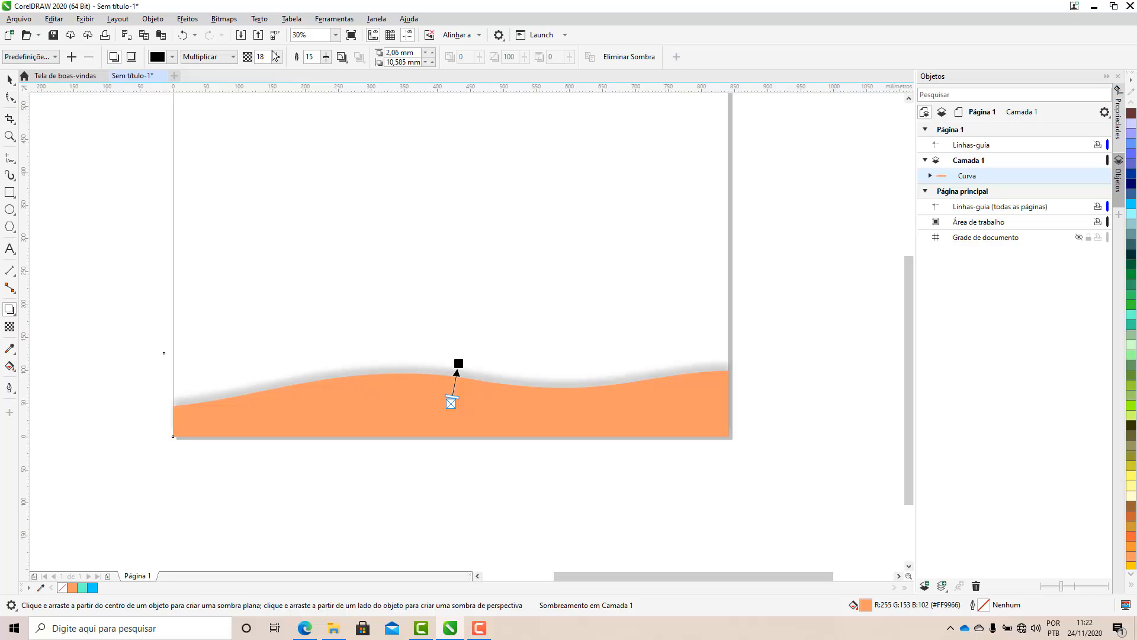
{"action": "left_click_drag", "start_coordinate": [277, 57], "coordinate": [252, 82]}
{"action": "scroll", "coordinate": [353, 306], "scroll_direction": "down", "scroll_amount": 2}
{"action": "scroll", "coordinate": [364, 248], "scroll_direction": "up", "scroll_amount": 2}
{"action": "left_click_drag", "start_coordinate": [326, 57], "coordinate": [329, 69]}
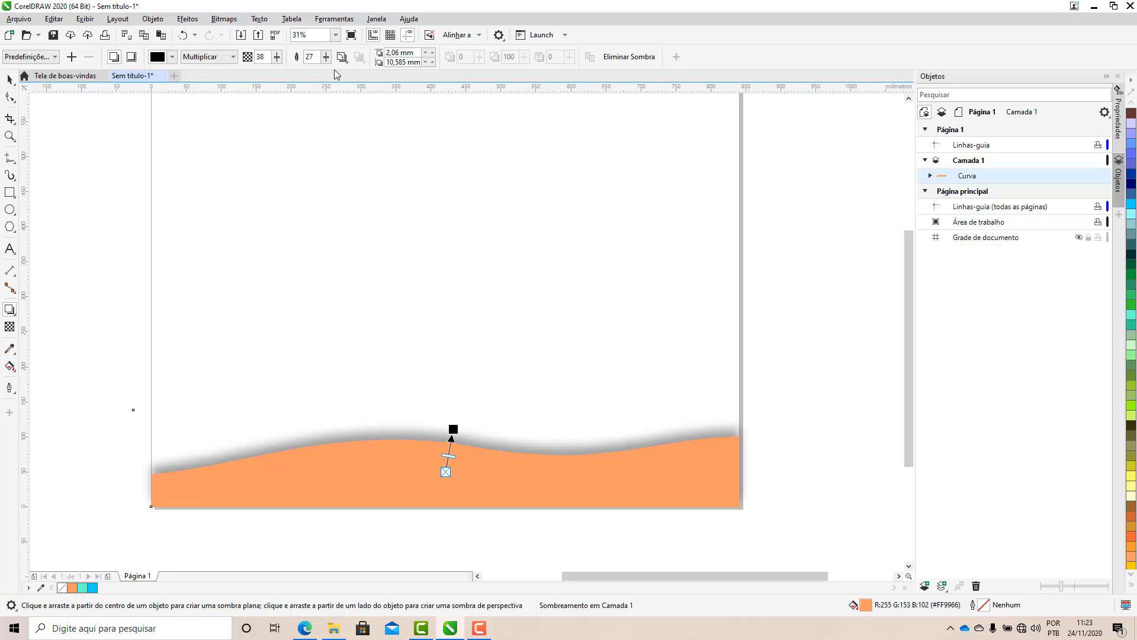
{"action": "left_click_drag", "start_coordinate": [326, 57], "coordinate": [289, 77]}
{"action": "left_click", "coordinate": [326, 57]}
{"action": "left_click", "coordinate": [326, 57]}
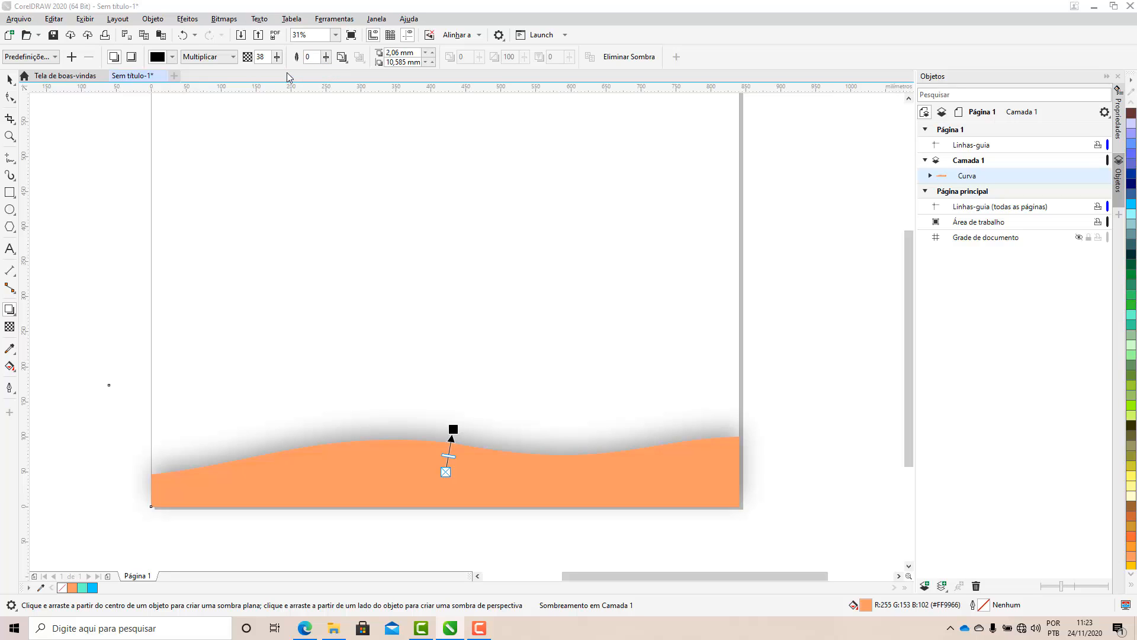
{"action": "left_click", "coordinate": [326, 57]}
{"action": "left_click_drag", "start_coordinate": [330, 72], "coordinate": [348, 75]}
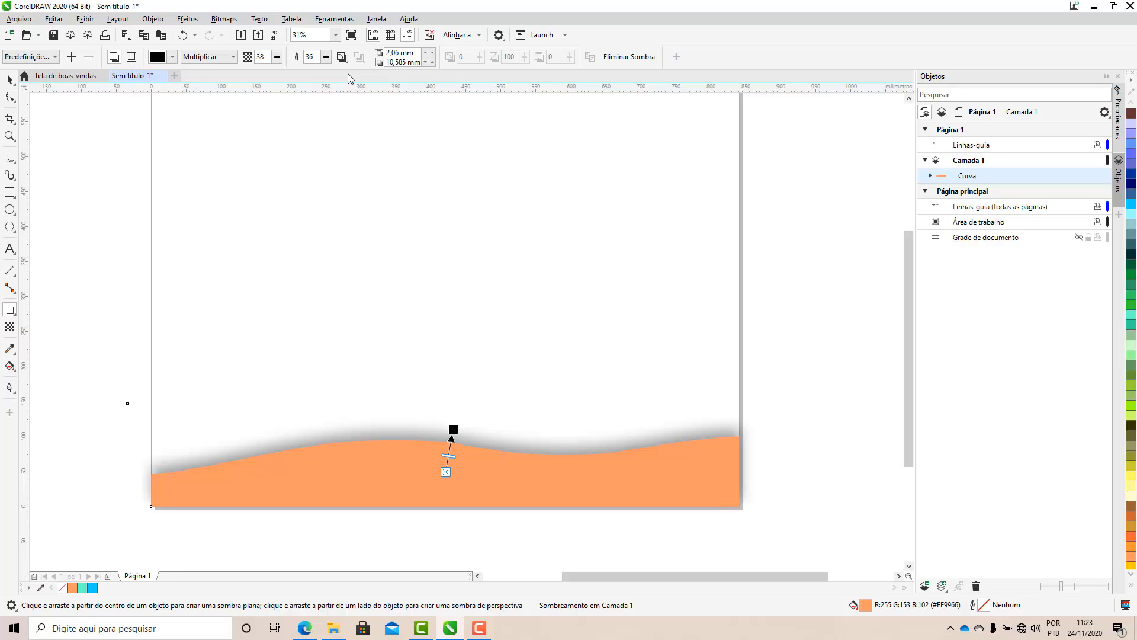
Deselect the wave and examine its softened shadow along the upper edge
{"action": "left_click", "coordinate": [10, 79]}
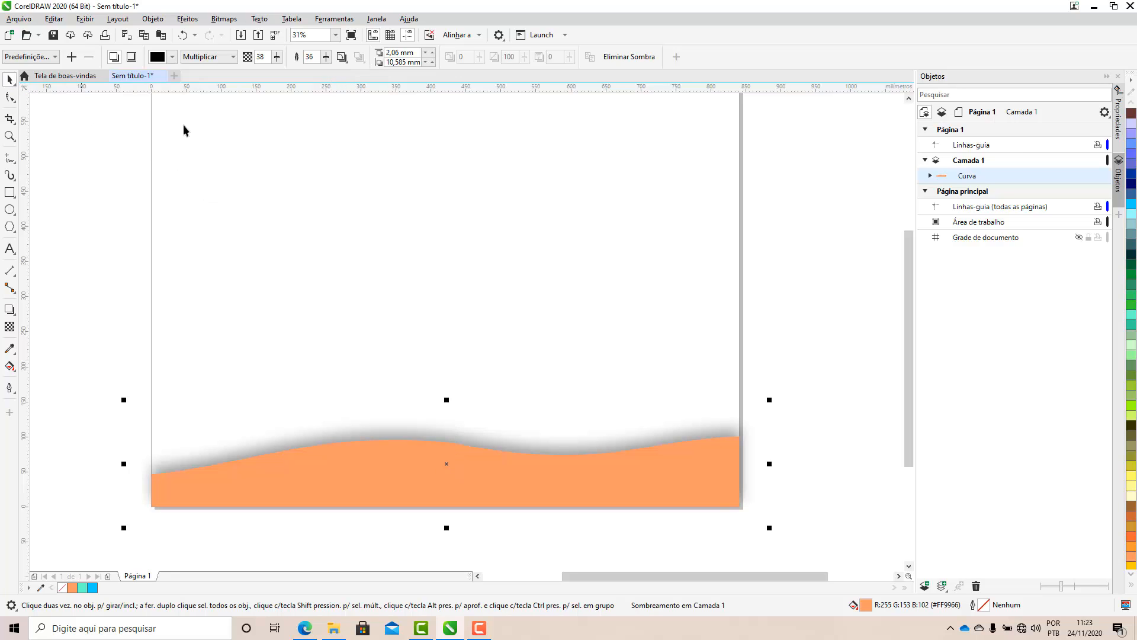
{"action": "left_click", "coordinate": [183, 127]}
{"action": "left_click", "coordinate": [372, 480]}
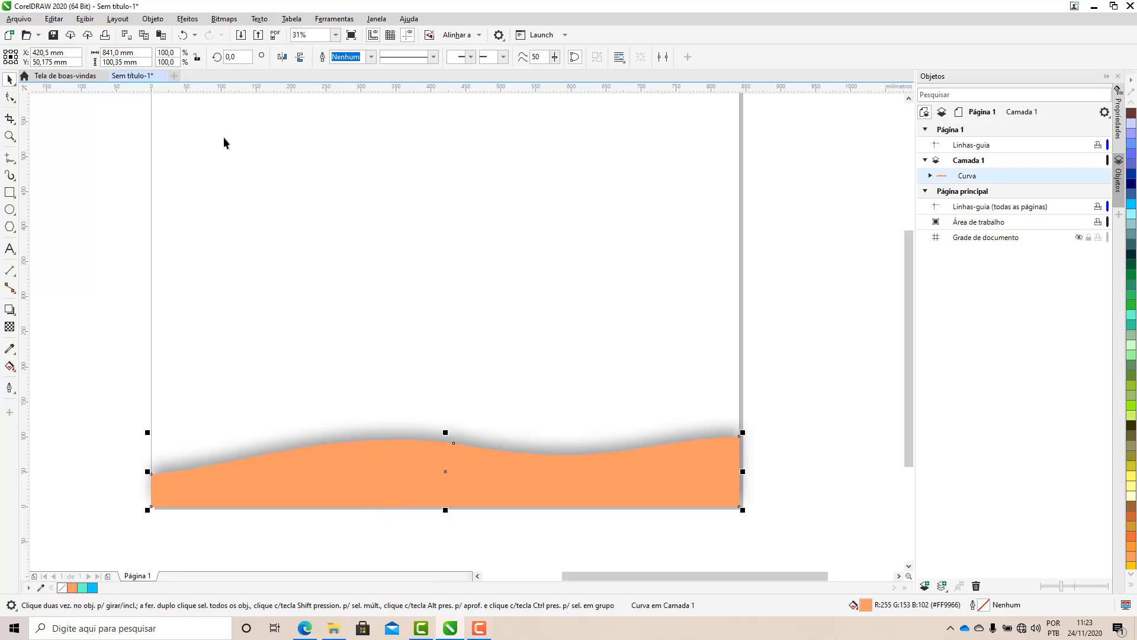
{"action": "left_click", "coordinate": [118, 305]}
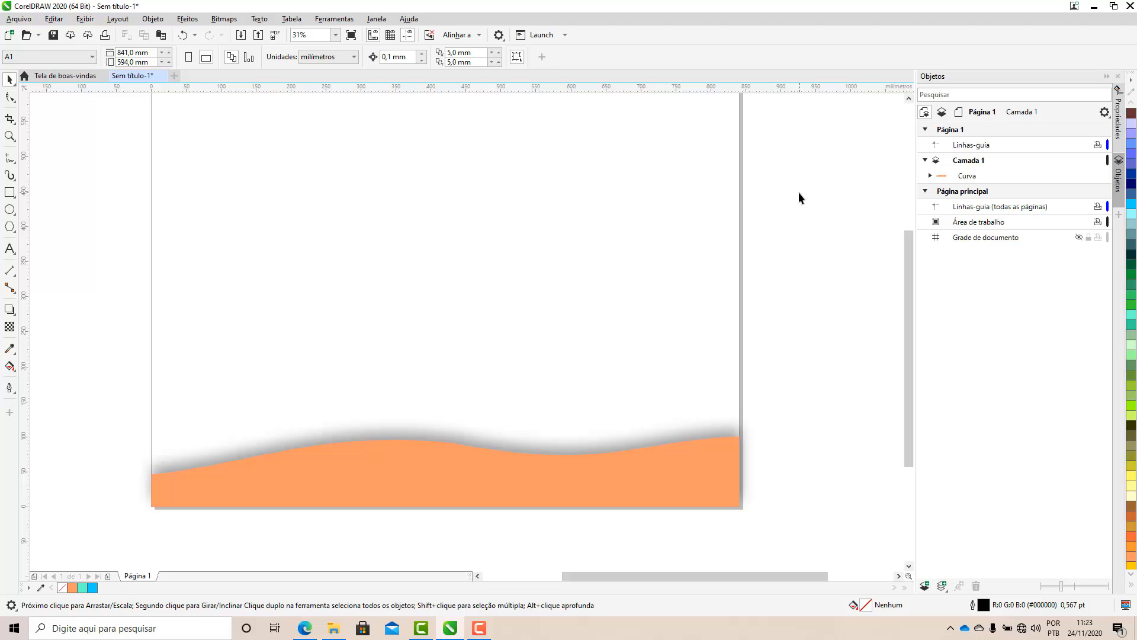
{"action": "left_click", "coordinate": [477, 485]}
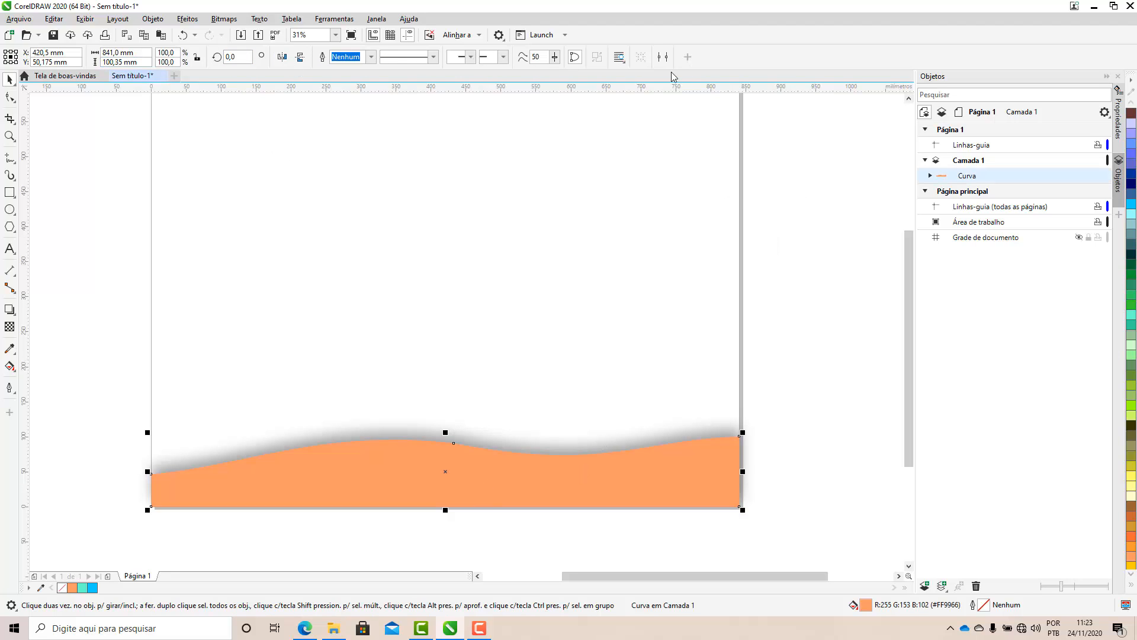
{"action": "left_click", "coordinate": [514, 362]}
Try red, dark green and orange as the wave's shadow colour, and set it back to black
{"action": "left_click", "coordinate": [487, 471]}
{"action": "left_click", "coordinate": [10, 309]}
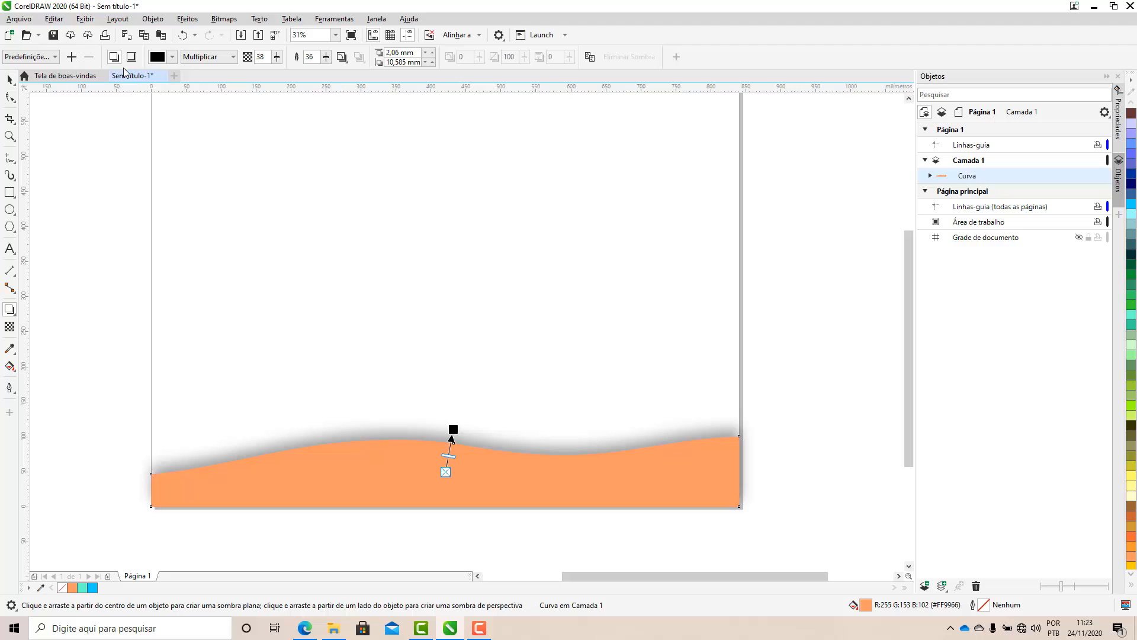
{"action": "left_click", "coordinate": [171, 57]}
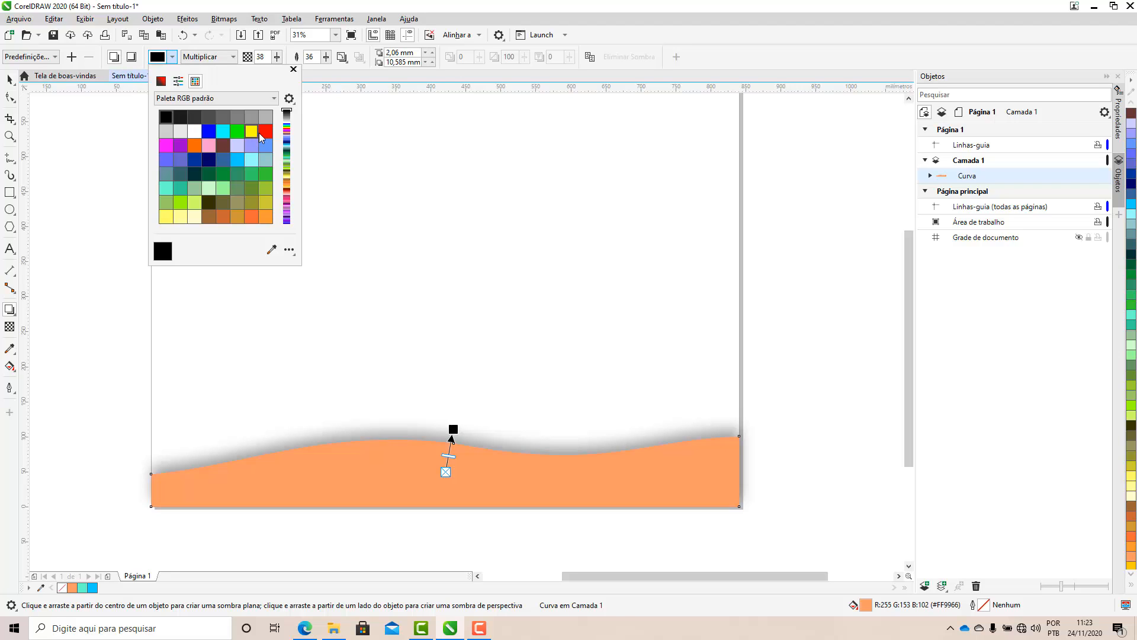
{"action": "left_click", "coordinate": [266, 131]}
{"action": "left_click", "coordinate": [226, 172]}
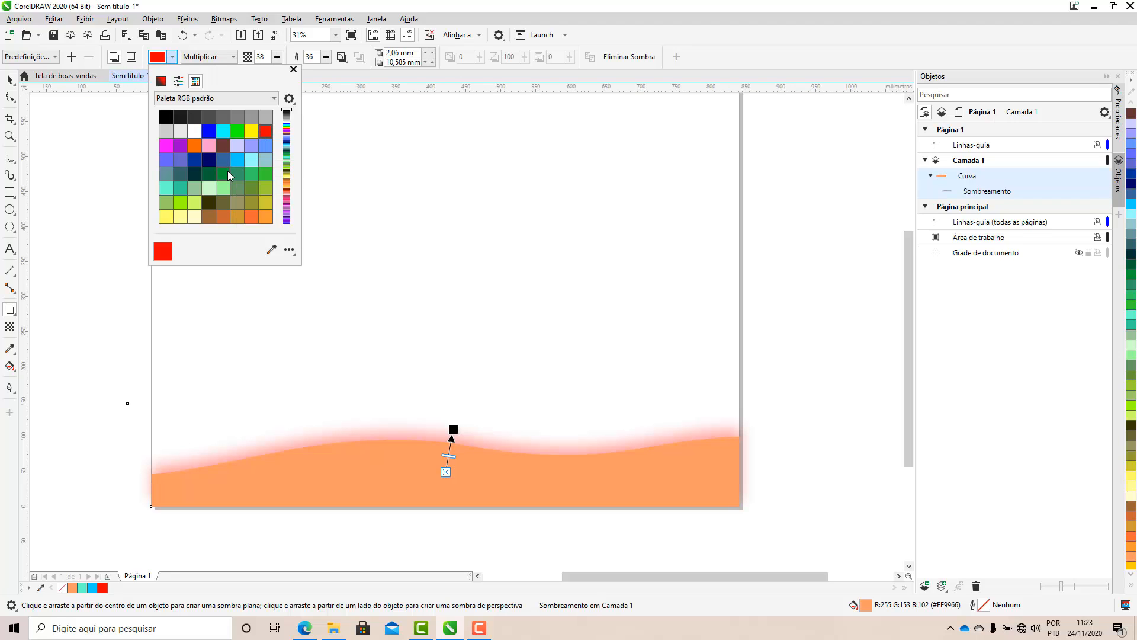
{"action": "left_click", "coordinate": [190, 144]}
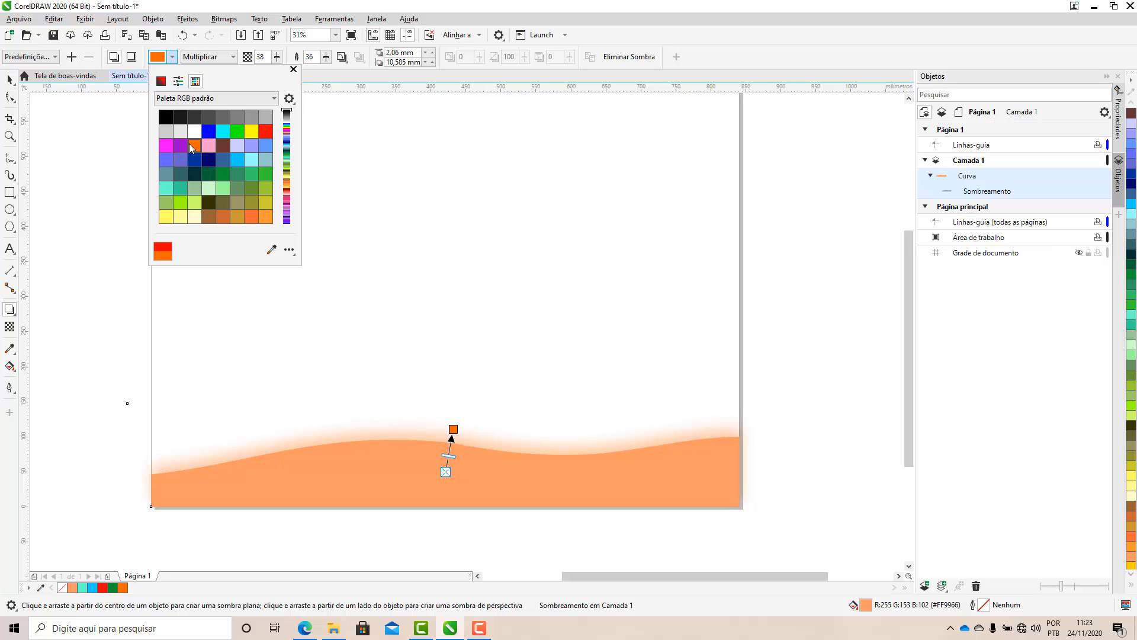
{"action": "left_click", "coordinate": [624, 34]}
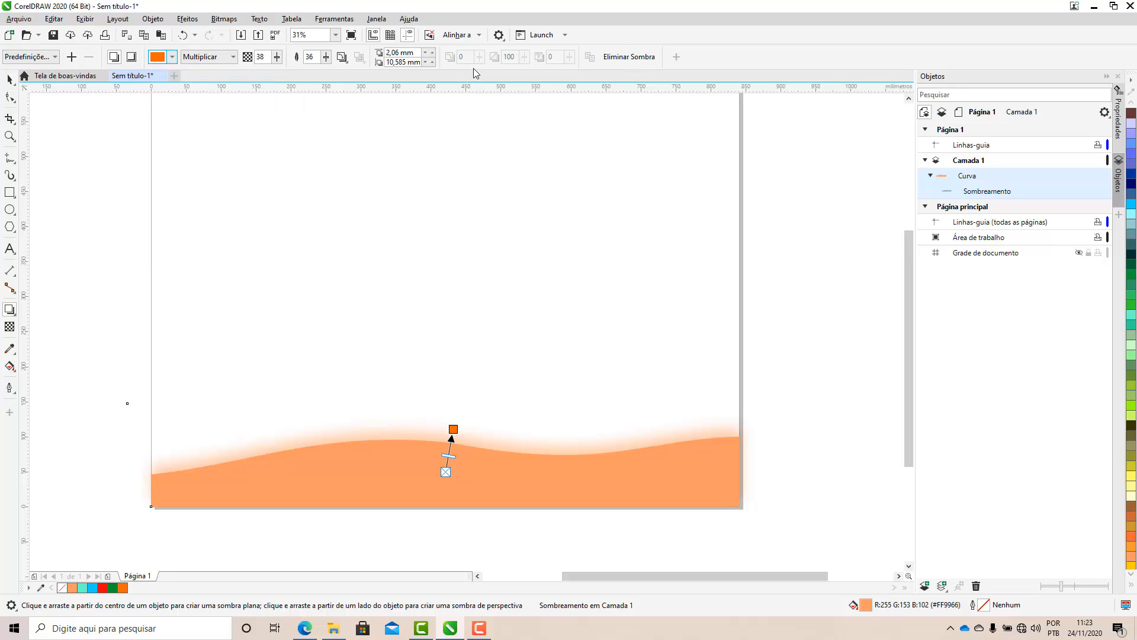
{"action": "left_click", "coordinate": [114, 59]}
{"action": "left_click", "coordinate": [172, 57]}
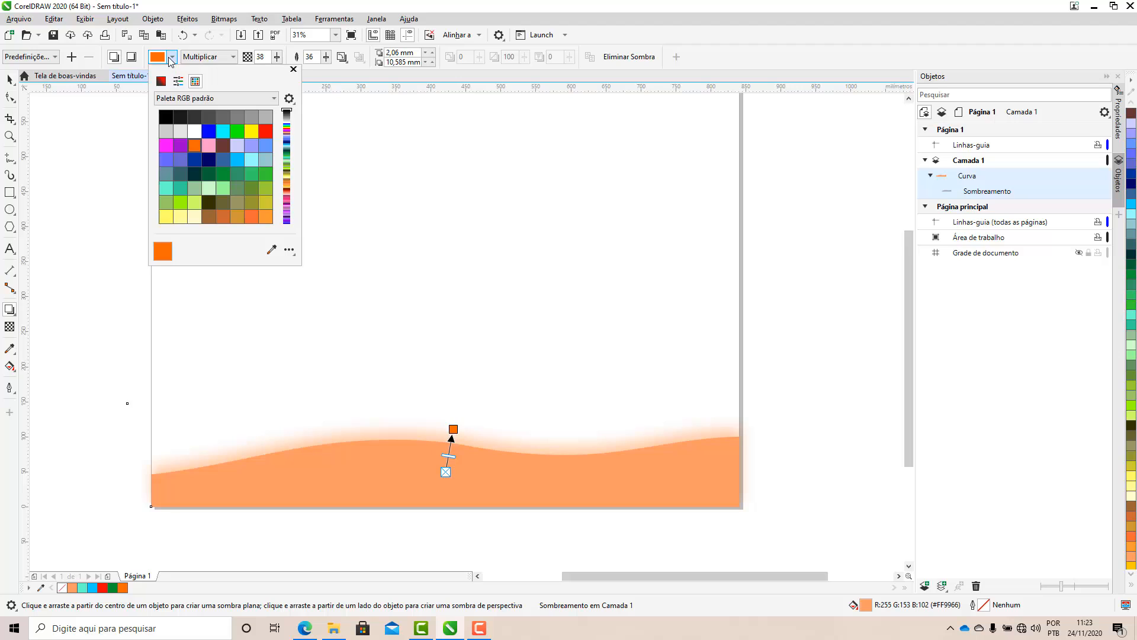
{"action": "left_click", "coordinate": [166, 117]}
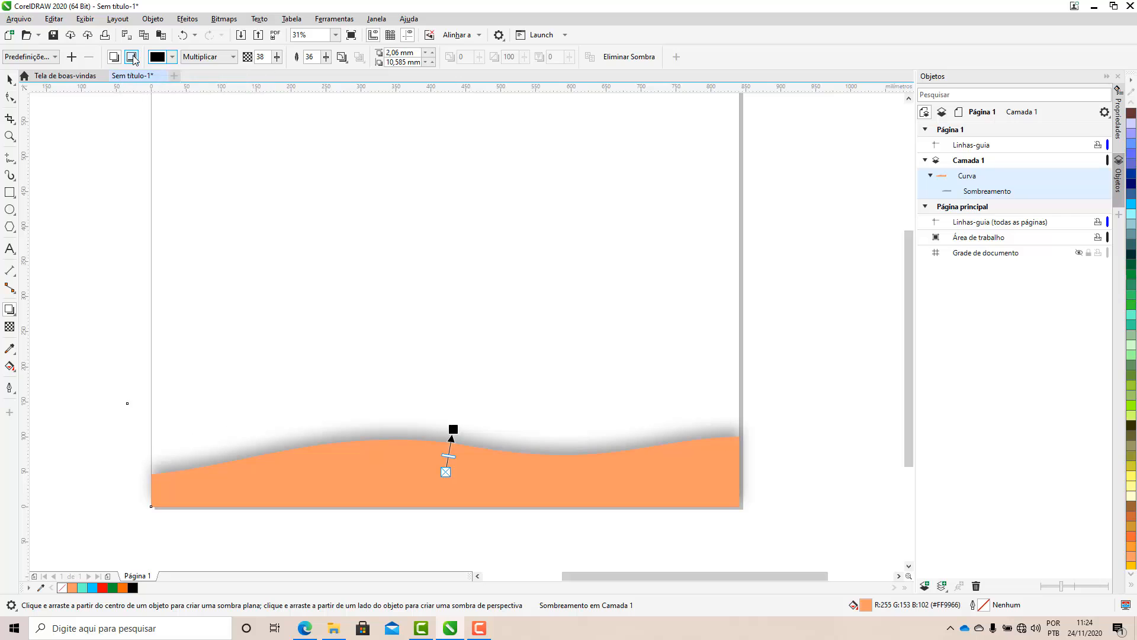
Try an inner shadow on the orange wave and switch it back to a drop shadow
{"action": "left_click", "coordinate": [132, 57]}
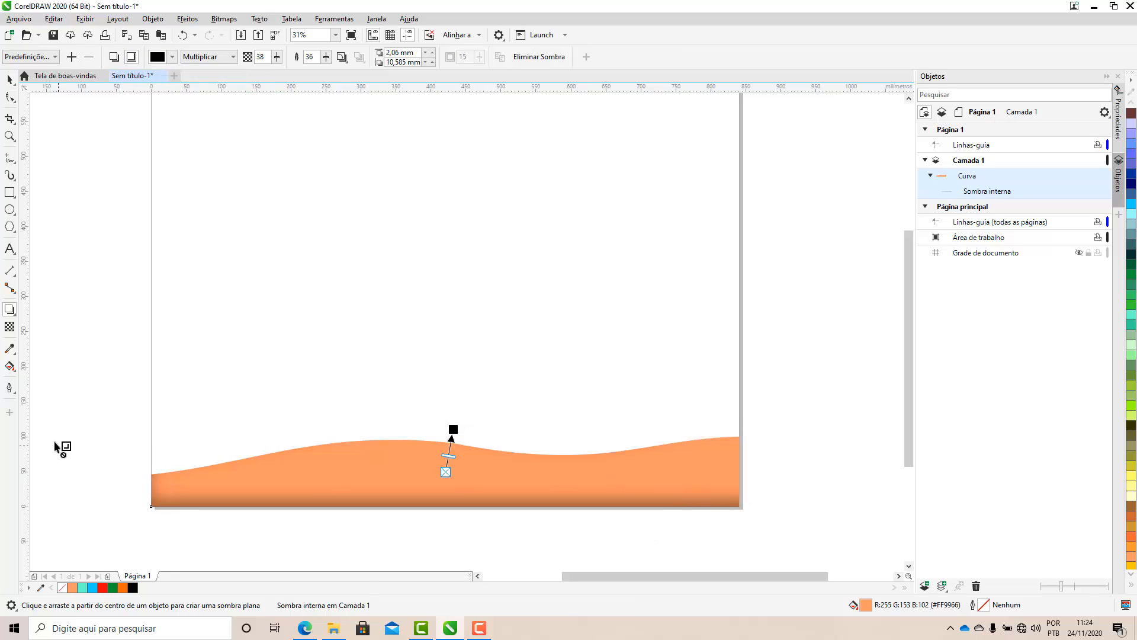
{"action": "left_click", "coordinate": [10, 79]}
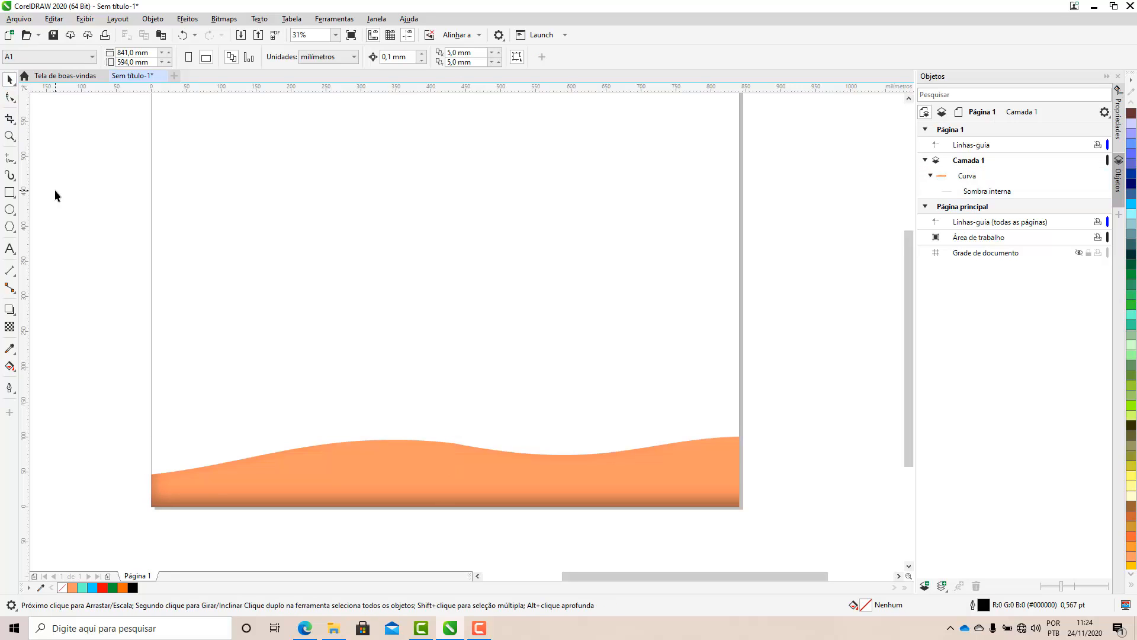
{"action": "left_click", "coordinate": [215, 484]}
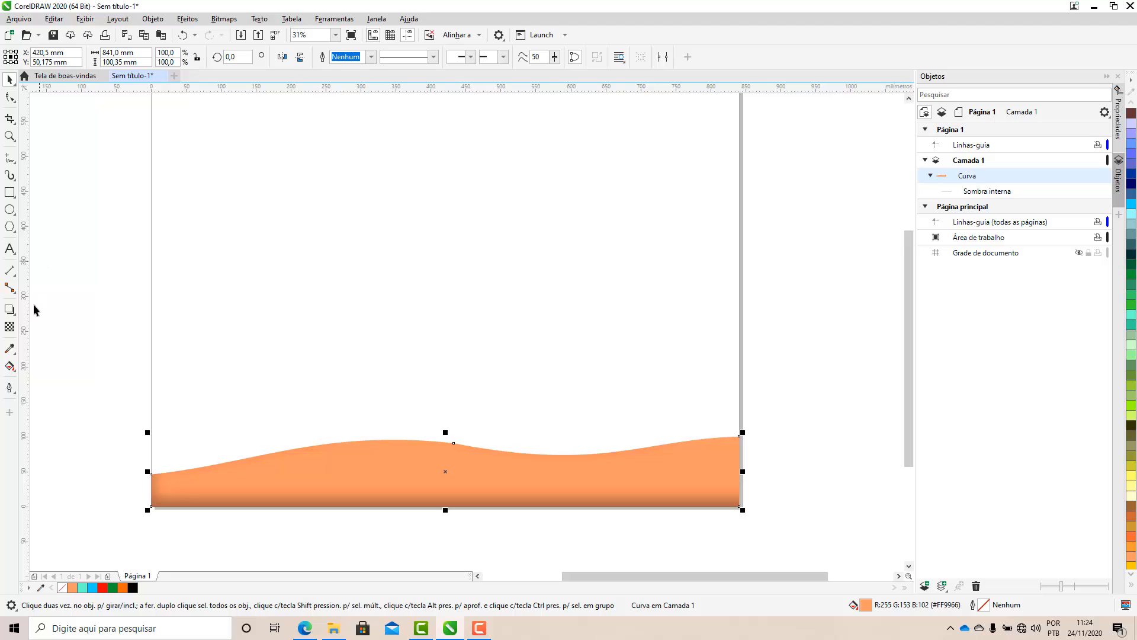
{"action": "left_click", "coordinate": [9, 309]}
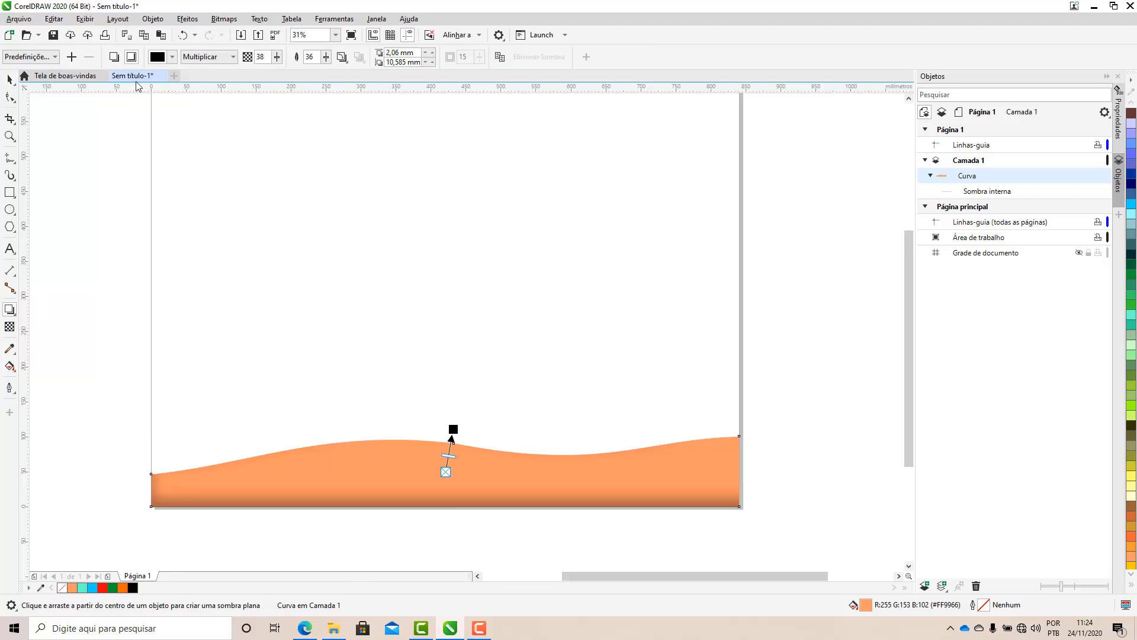
{"action": "left_click", "coordinate": [116, 58]}
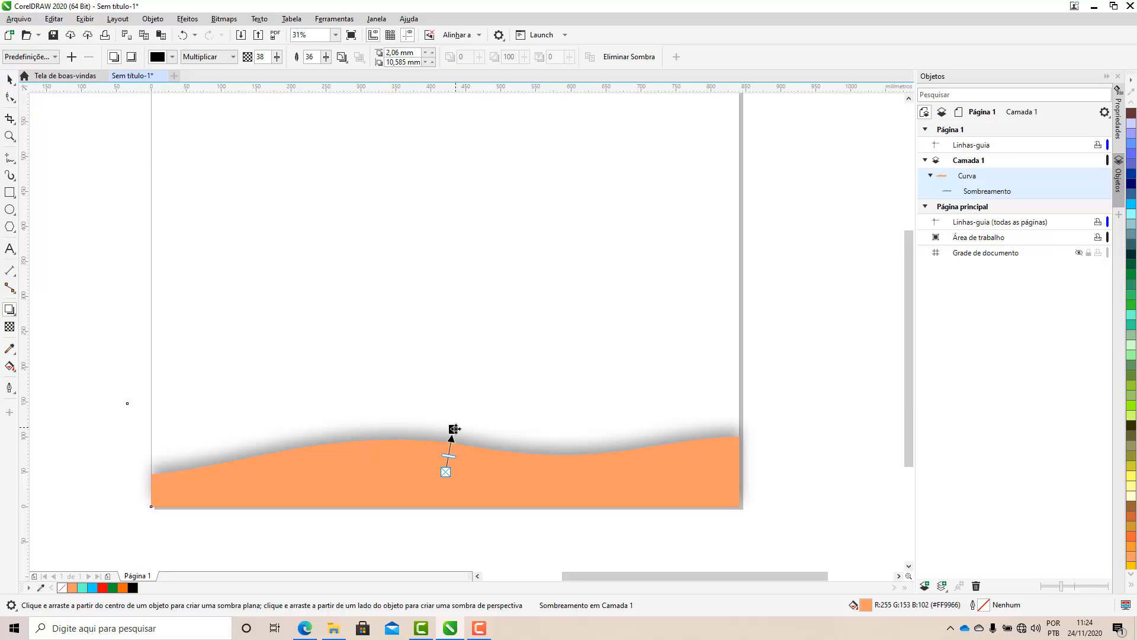
Reduce the wave's shadow opacity to 31 and reposition the shadow to an offset of about 0.8 by 6.1 mm
{"action": "left_click_drag", "start_coordinate": [453, 428], "coordinate": [474, 340]}
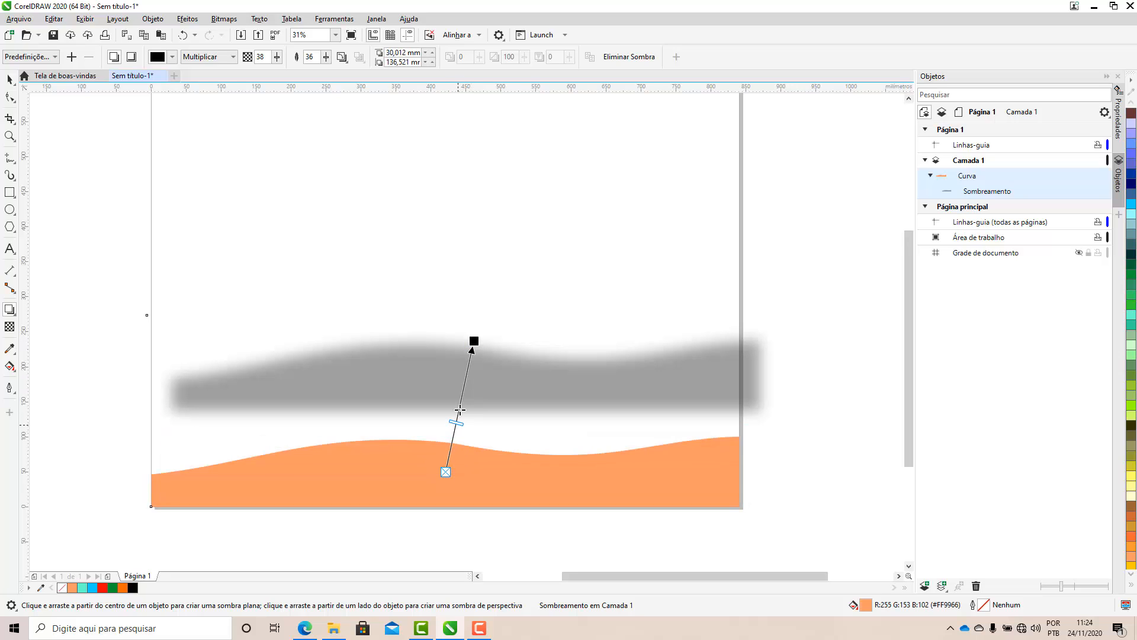
{"action": "mouse_move", "coordinate": [456, 422]}
{"action": "left_mouse_down"}
{"action": "mouse_move", "coordinate": [464, 379]}
{"action": "mouse_move", "coordinate": [451, 446]}
{"action": "mouse_move", "coordinate": [453, 433]}
{"action": "left_mouse_up"}
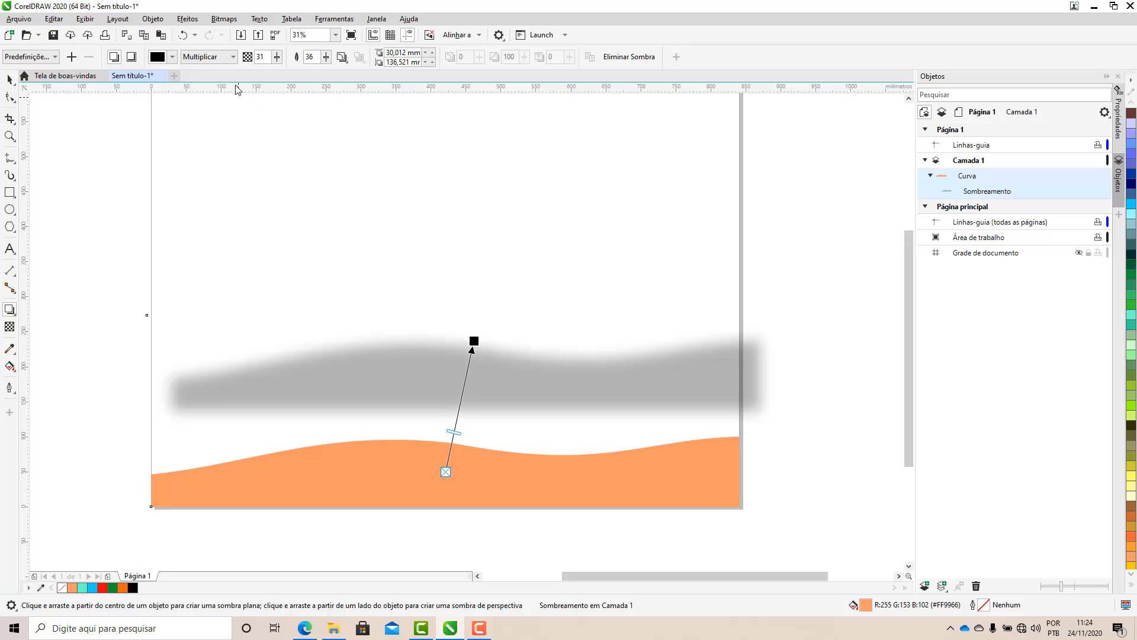
{"action": "left_click_drag", "start_coordinate": [474, 341], "coordinate": [450, 435]}
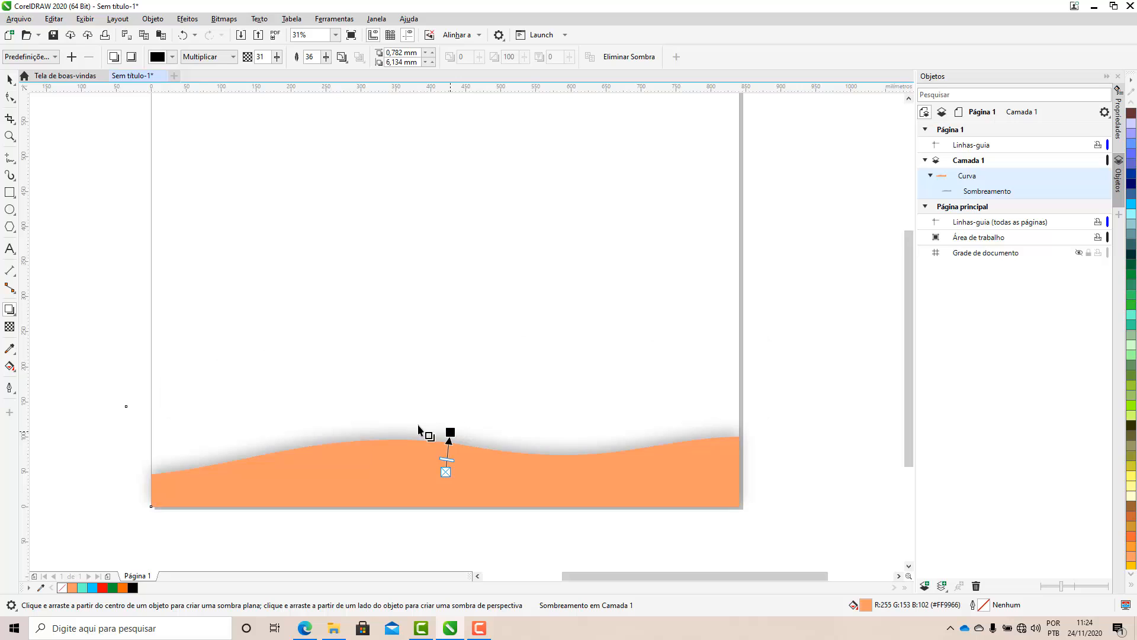
{"action": "left_click", "coordinate": [10, 79]}
{"action": "left_click", "coordinate": [122, 288]}
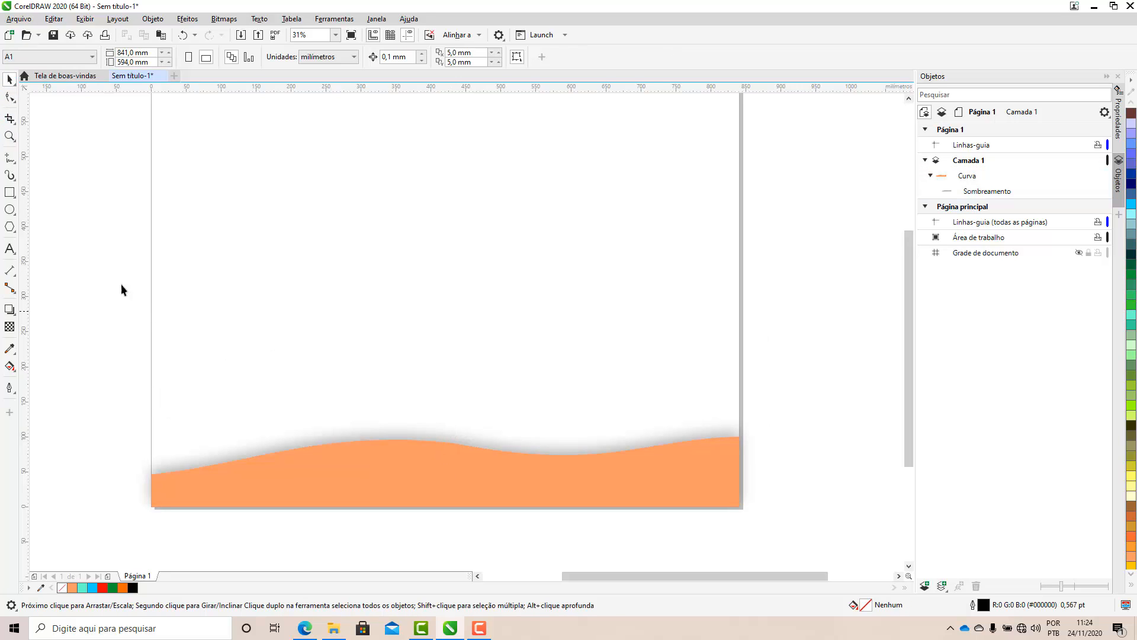
Add the artistic text "UDESC" in 24 pt Arial near the lower-left corner of the orange wave
{"action": "left_click", "coordinate": [10, 249]}
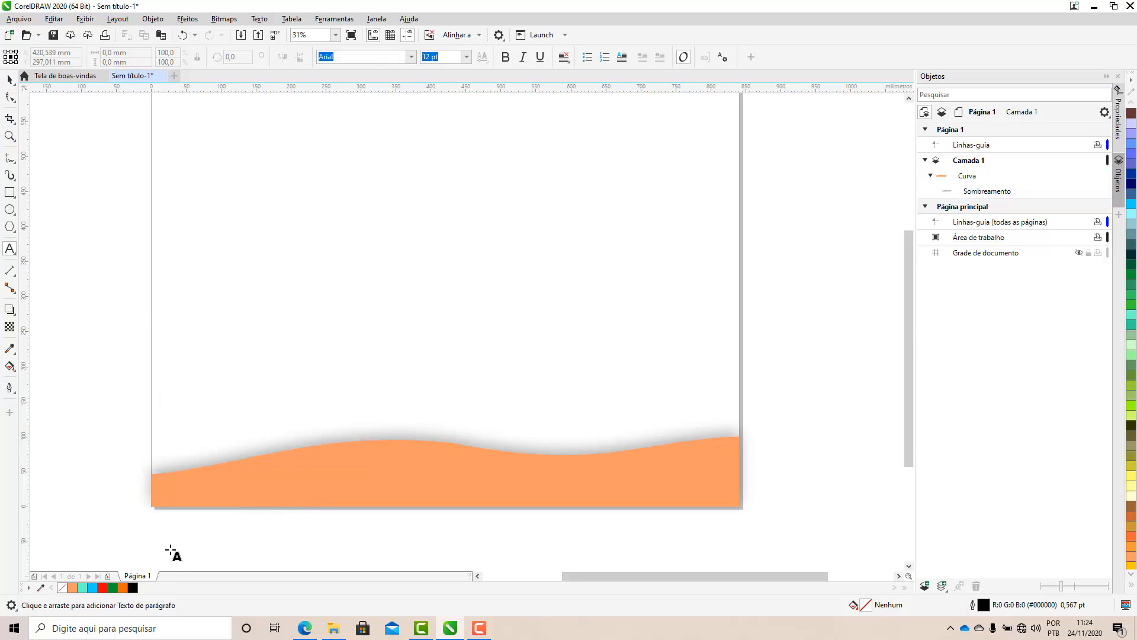
{"action": "scroll", "coordinate": [257, 478], "scroll_direction": "up", "scroll_amount": 4}
{"action": "left_click", "coordinate": [214, 396]}
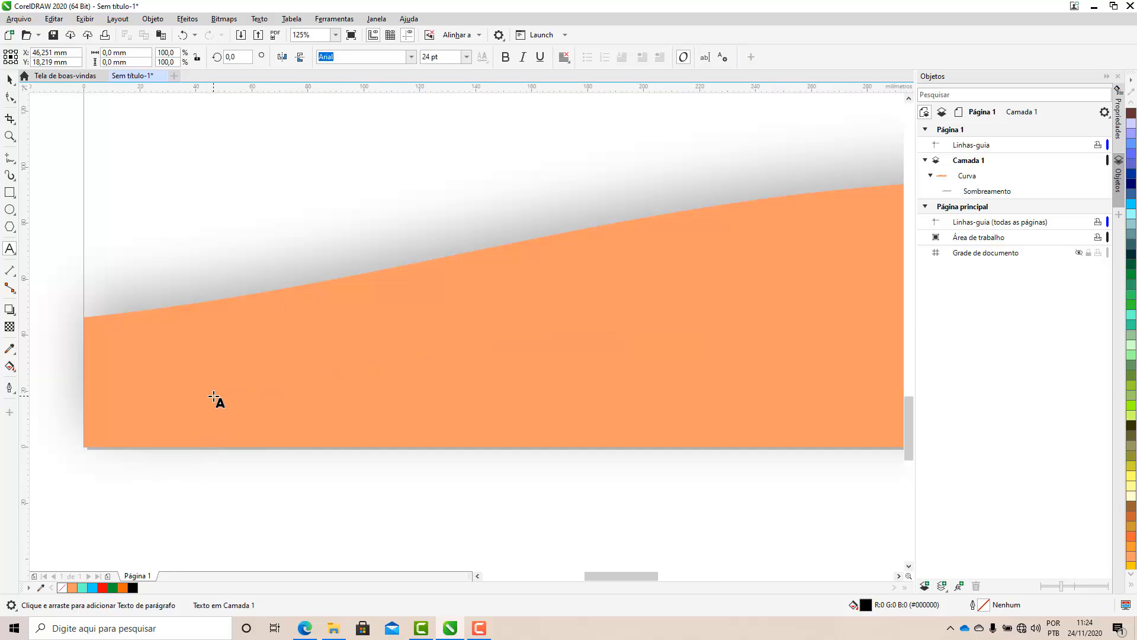
{"action": "type", "text": "UDESC"}
{"action": "left_click", "coordinate": [10, 81]}
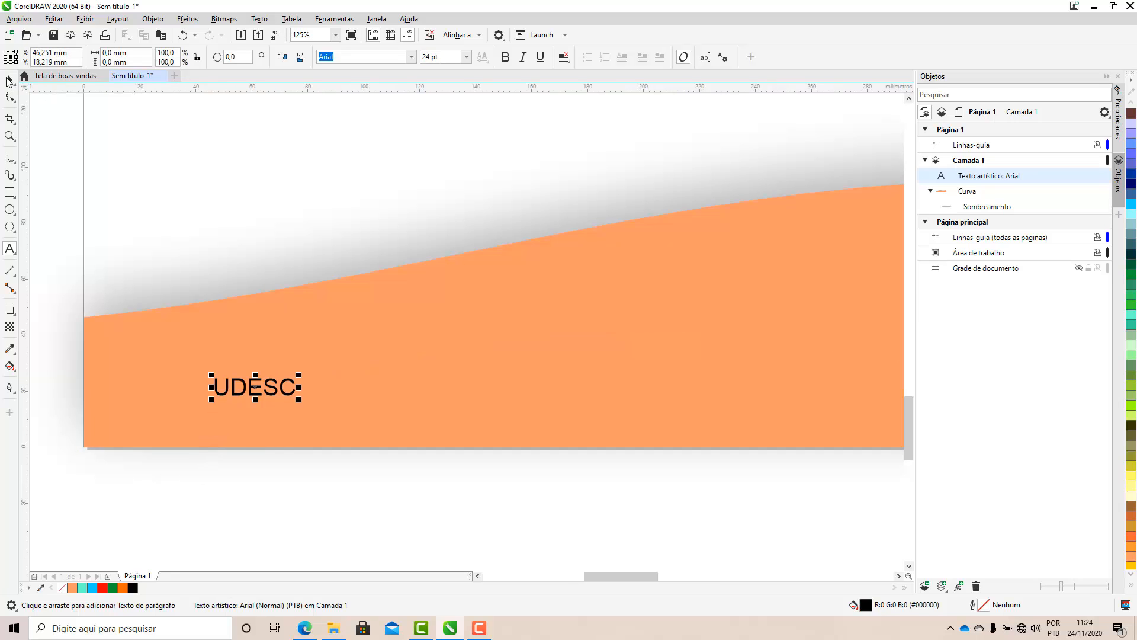
Enlarge the UDESC text to about 75.7 pt and give it a brown (#996633) fill and outline
{"action": "left_click_drag", "start_coordinate": [312, 363], "coordinate": [385, 312]}
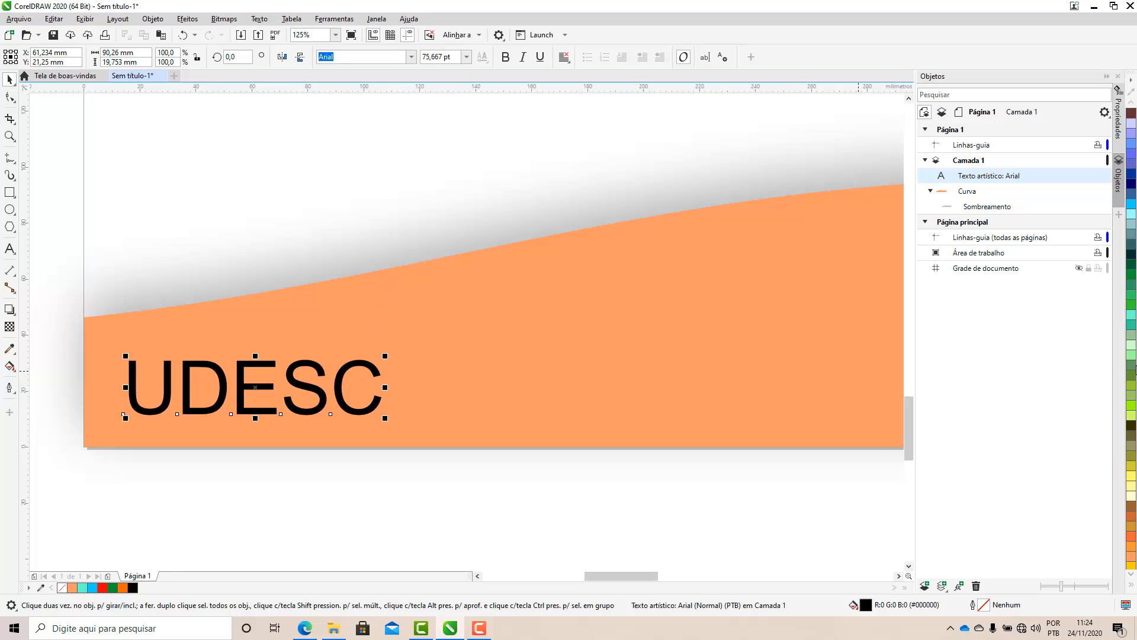
{"action": "left_click", "coordinate": [1131, 510]}
{"action": "right_click", "coordinate": [1131, 509]}
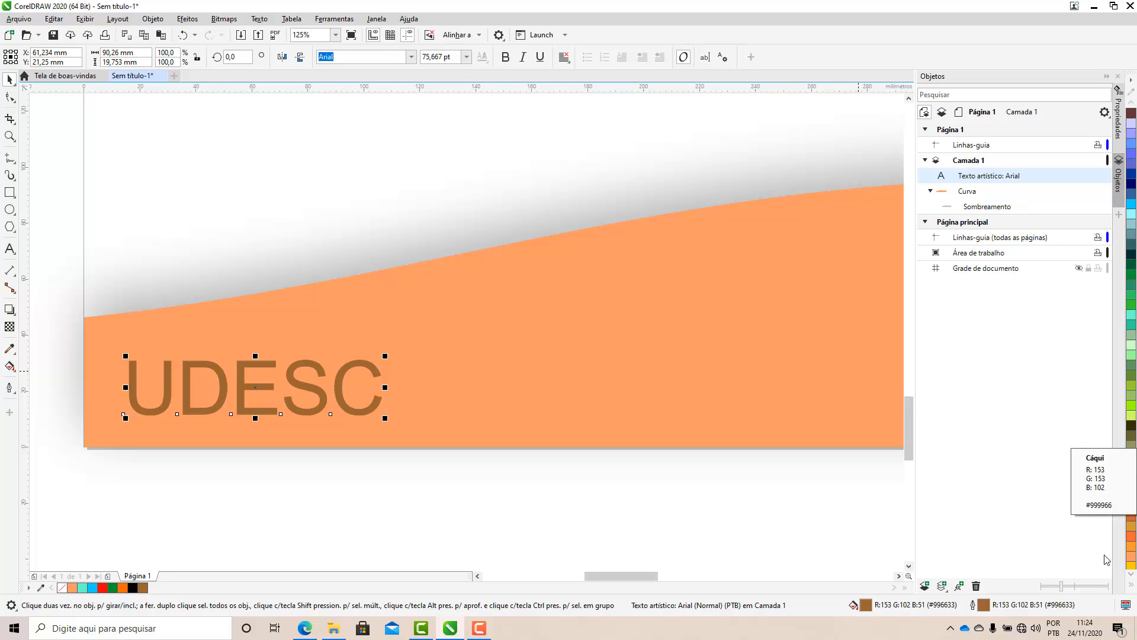
Fill the UDESC text with dark grey (#4D4D4D) and add a drop shadow offset about 0.8 by -0.7 mm
{"action": "left_click", "coordinate": [1131, 584]}
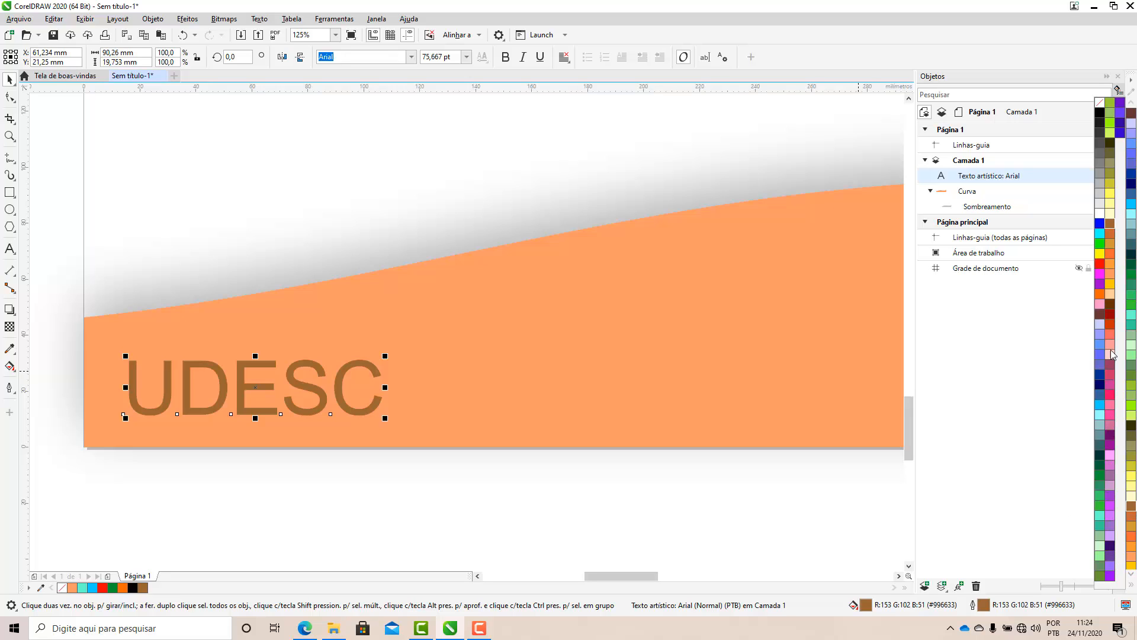
{"action": "left_click", "coordinate": [1102, 147]}
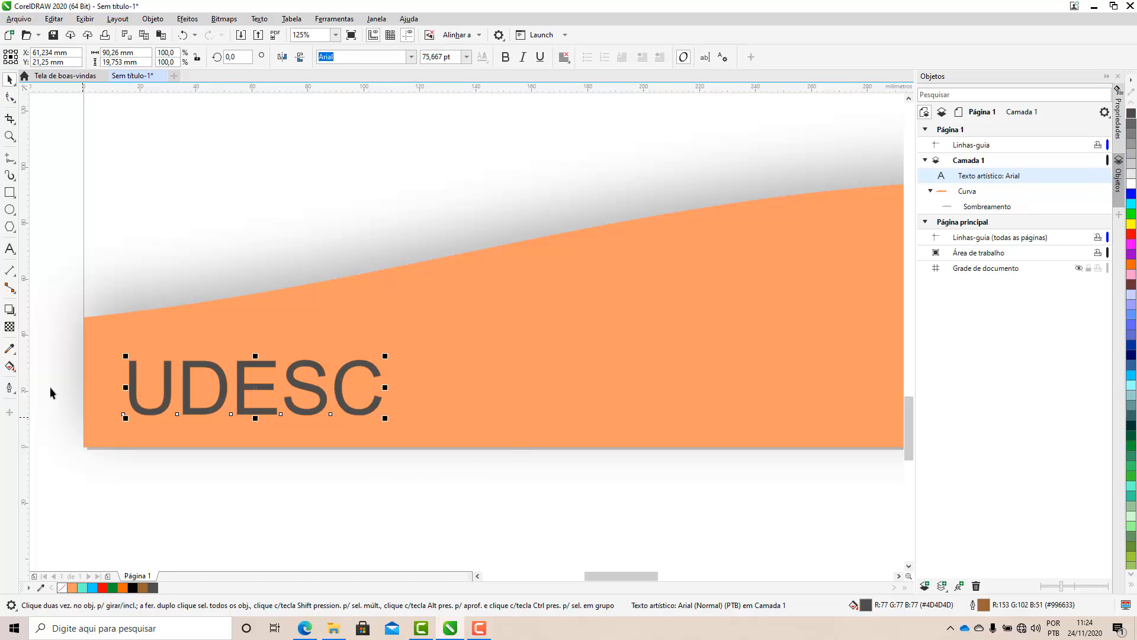
{"action": "left_click", "coordinate": [10, 310]}
{"action": "left_click_drag", "start_coordinate": [252, 389], "coordinate": [288, 416]}
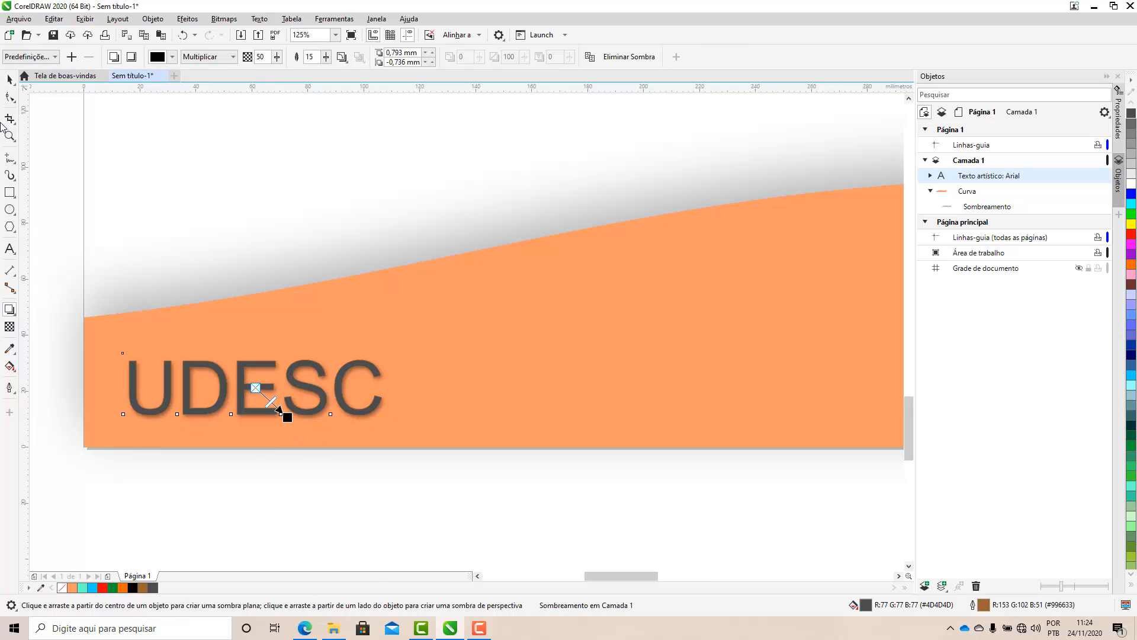
{"action": "left_click", "coordinate": [10, 78]}
{"action": "scroll", "coordinate": [385, 498], "scroll_direction": "down", "scroll_amount": 3}
{"action": "scroll", "coordinate": [423, 498], "scroll_direction": "up", "scroll_amount": 2}
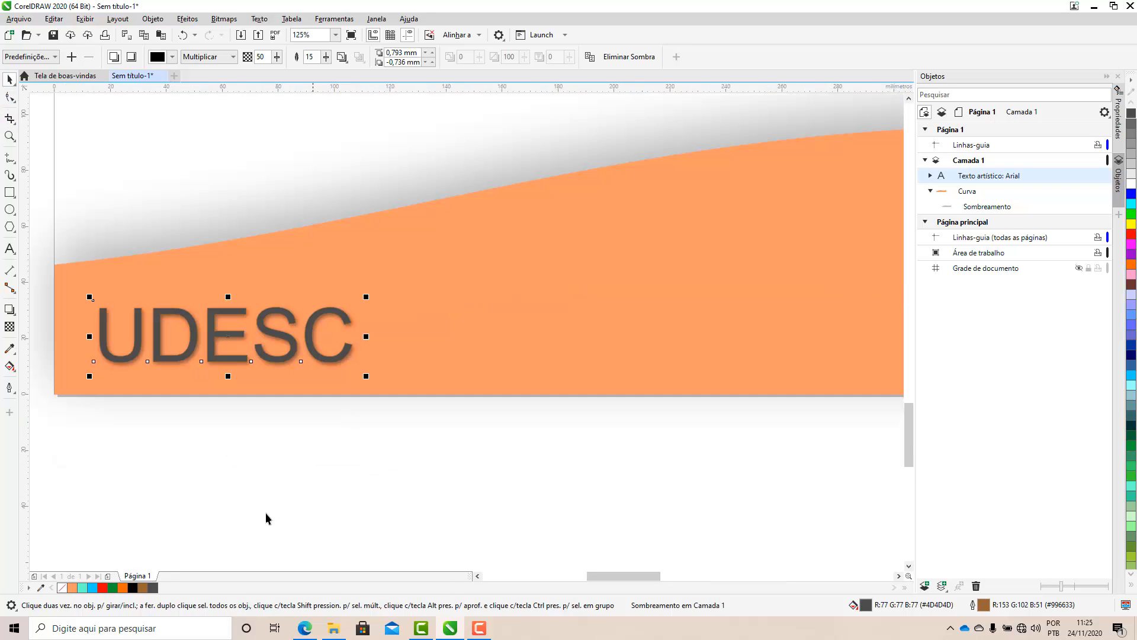
{"action": "left_click", "coordinate": [265, 513]}
Examine the shadowed UDESC text and the wave band up close and across the page's full width
{"action": "scroll", "coordinate": [233, 441], "scroll_direction": "down", "scroll_amount": 3}
{"action": "scroll", "coordinate": [341, 461], "scroll_direction": "up", "scroll_amount": 1}
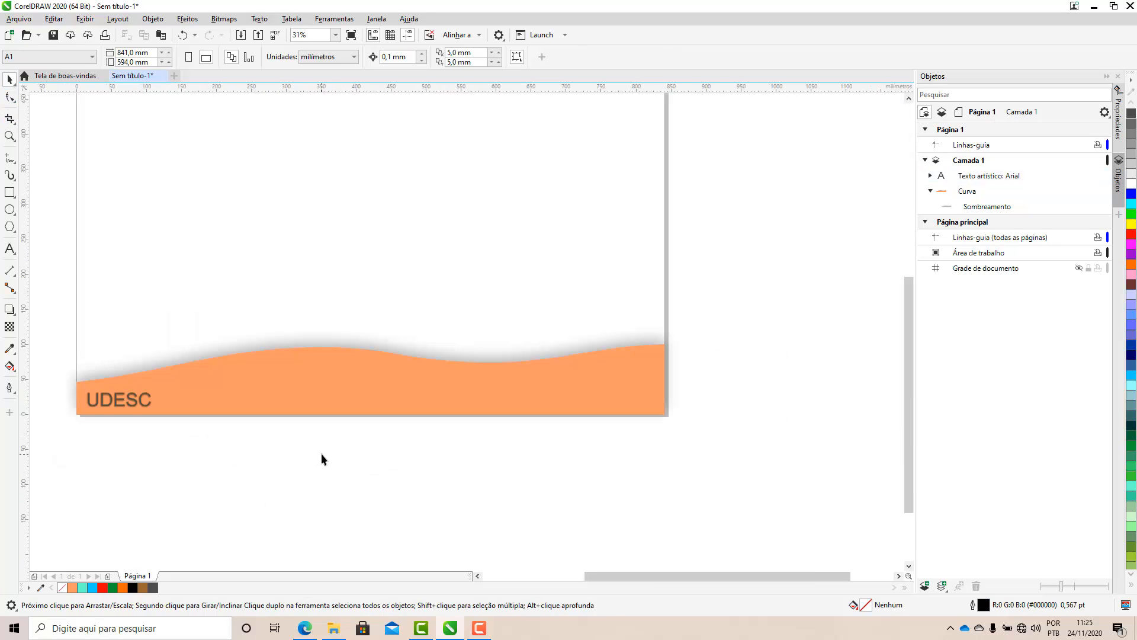
{"action": "scroll", "coordinate": [117, 414], "scroll_direction": "up", "scroll_amount": 1}
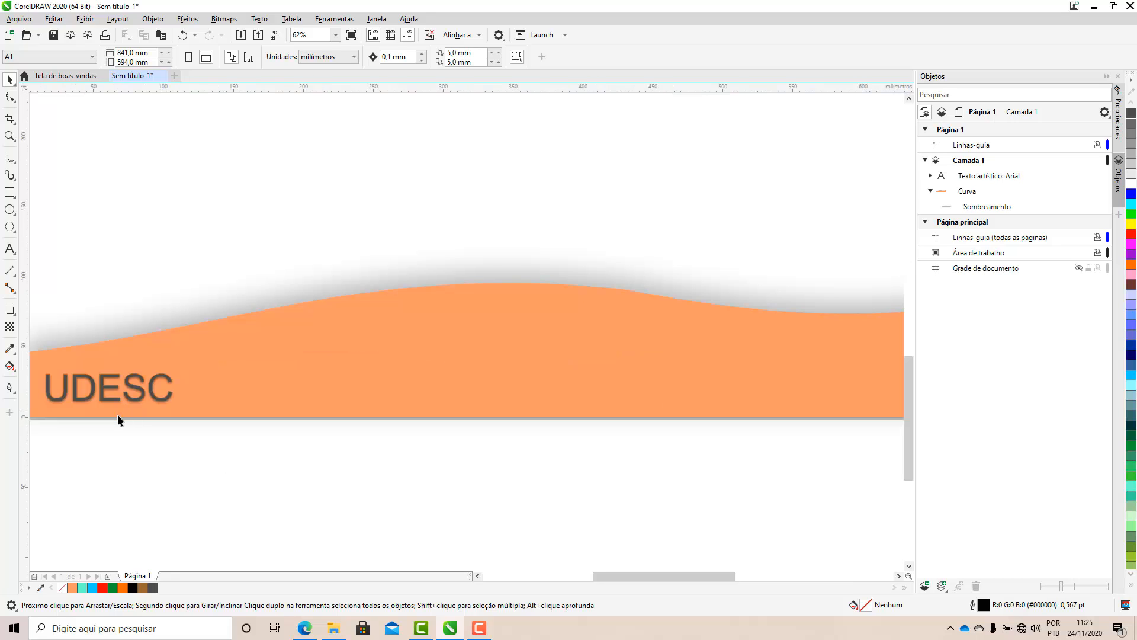
{"action": "scroll", "coordinate": [380, 396], "scroll_direction": "down", "scroll_amount": 1}
{"action": "scroll", "coordinate": [483, 383], "scroll_direction": "up", "scroll_amount": 1}
{"action": "scroll", "coordinate": [427, 380], "scroll_direction": "down", "scroll_amount": 1}
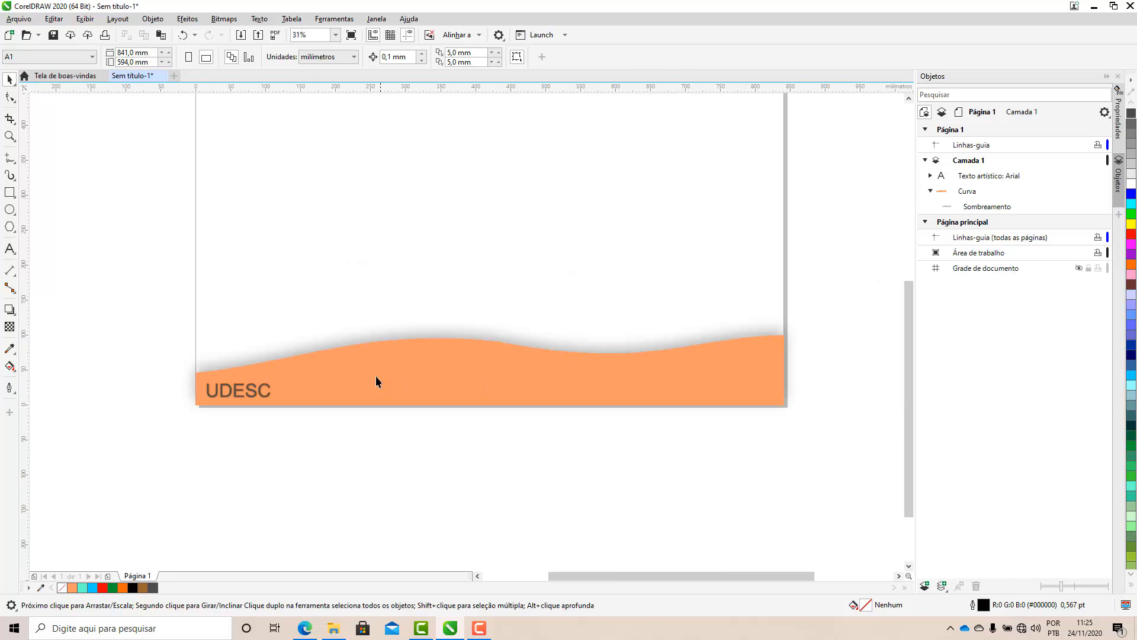
{"action": "left_click", "coordinate": [375, 379]}
{"action": "left_click", "coordinate": [391, 455]}
{"action": "scroll", "coordinate": [183, 396], "scroll_direction": "up", "scroll_amount": 1}
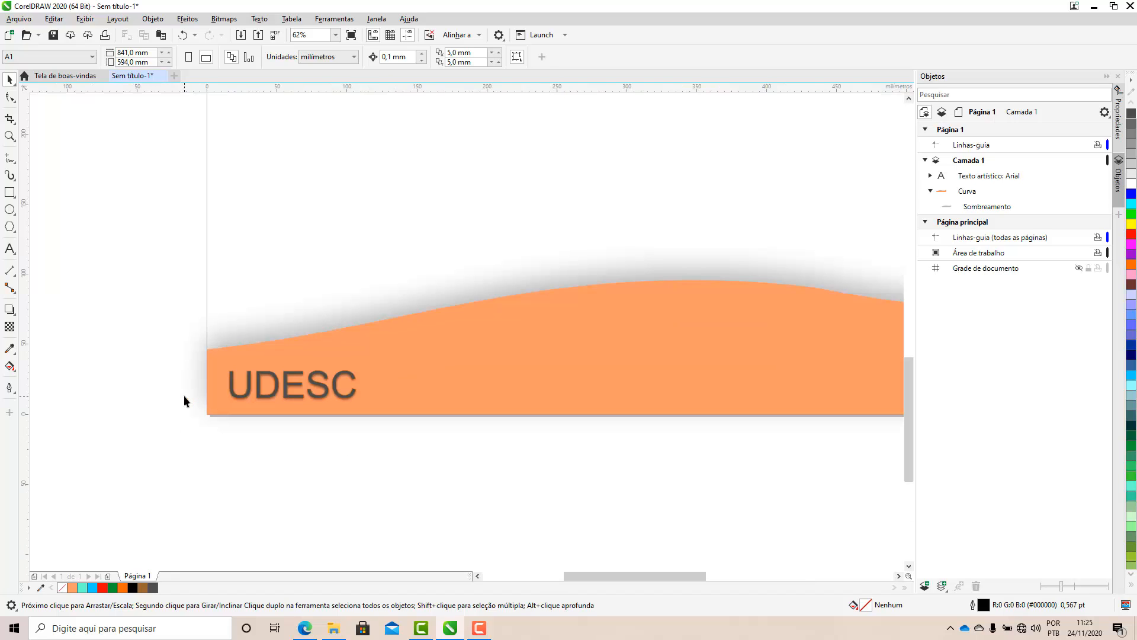
{"action": "scroll", "coordinate": [160, 428], "scroll_direction": "down", "scroll_amount": 1}
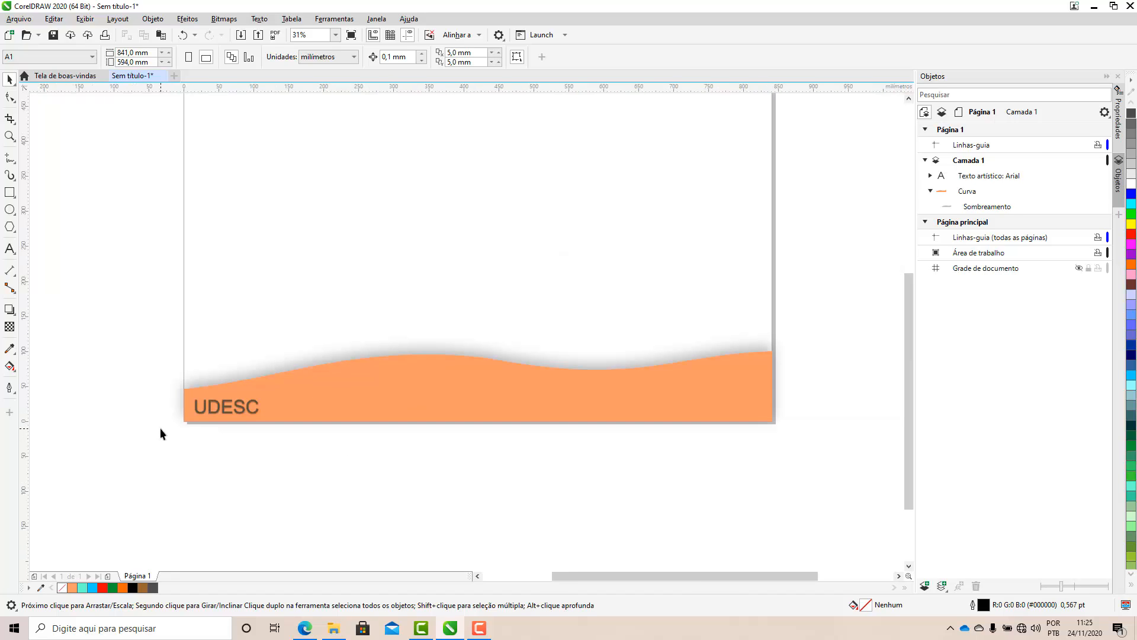
{"action": "scroll", "coordinate": [160, 427], "scroll_direction": "up", "scroll_amount": 1}
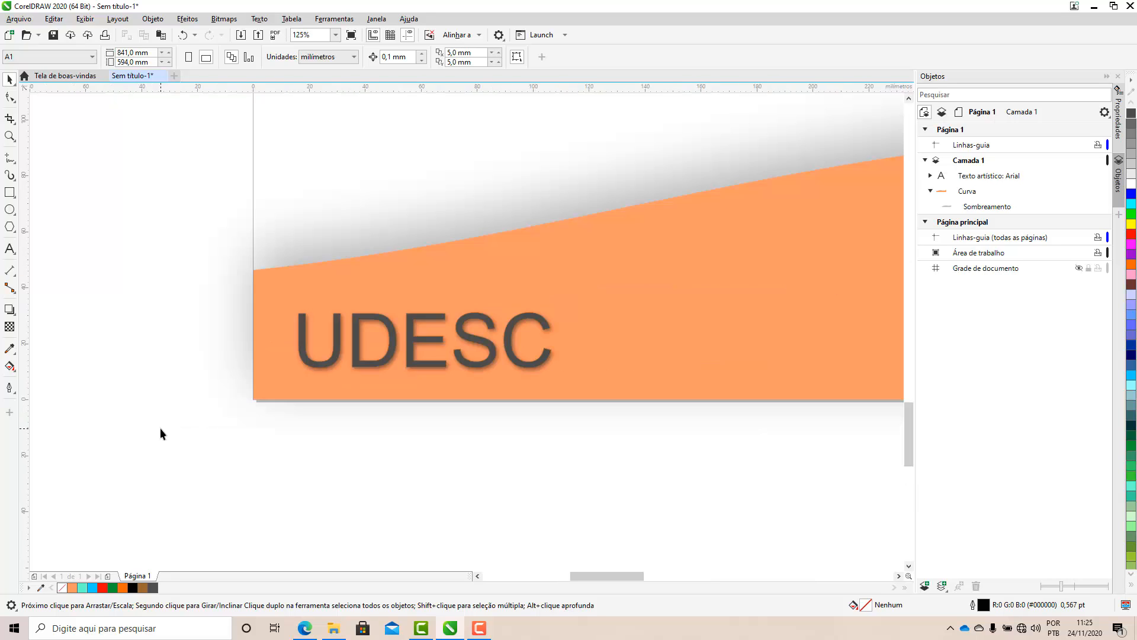
{"action": "scroll", "coordinate": [160, 428], "scroll_direction": "down", "scroll_amount": 1}
{"action": "scroll", "coordinate": [195, 495], "scroll_direction": "up", "scroll_amount": 3}
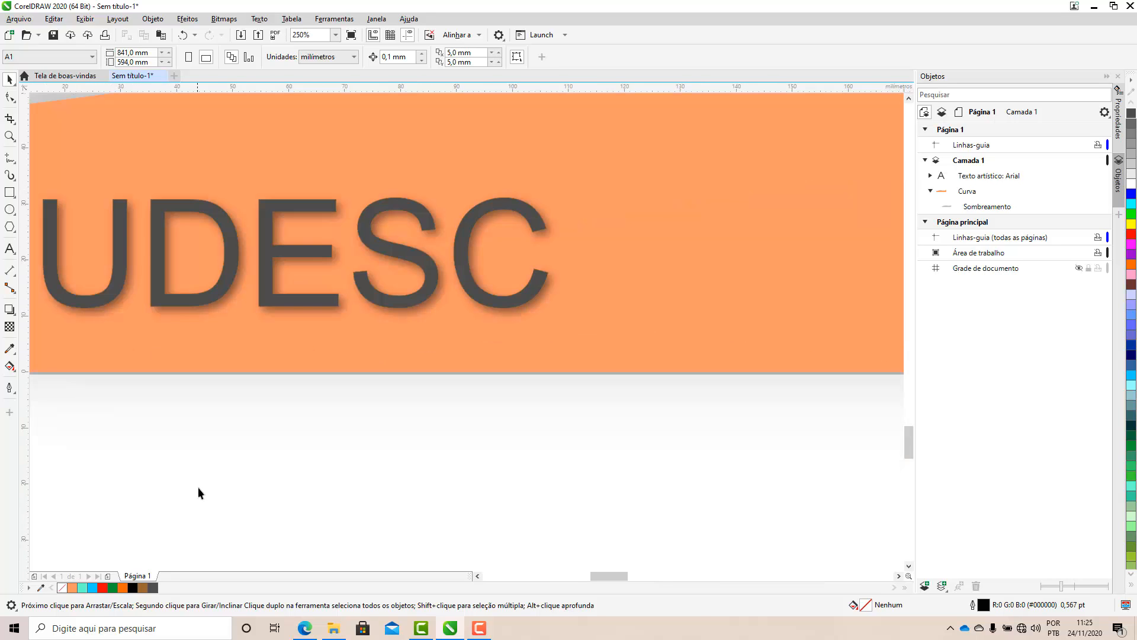
{"action": "scroll", "coordinate": [198, 487], "scroll_direction": "down", "scroll_amount": 1}
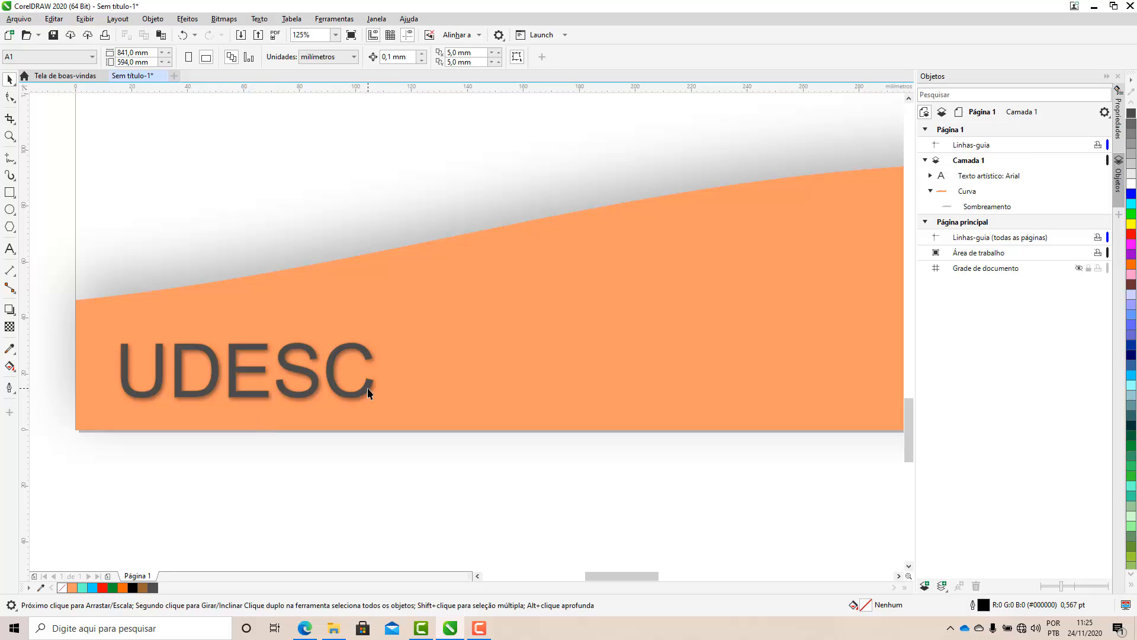
Try moving the UDESC text off the wave to below the page, and undo the move
{"action": "left_click", "coordinate": [457, 346]}
{"action": "scroll", "coordinate": [259, 365], "scroll_direction": "down", "scroll_amount": 1}
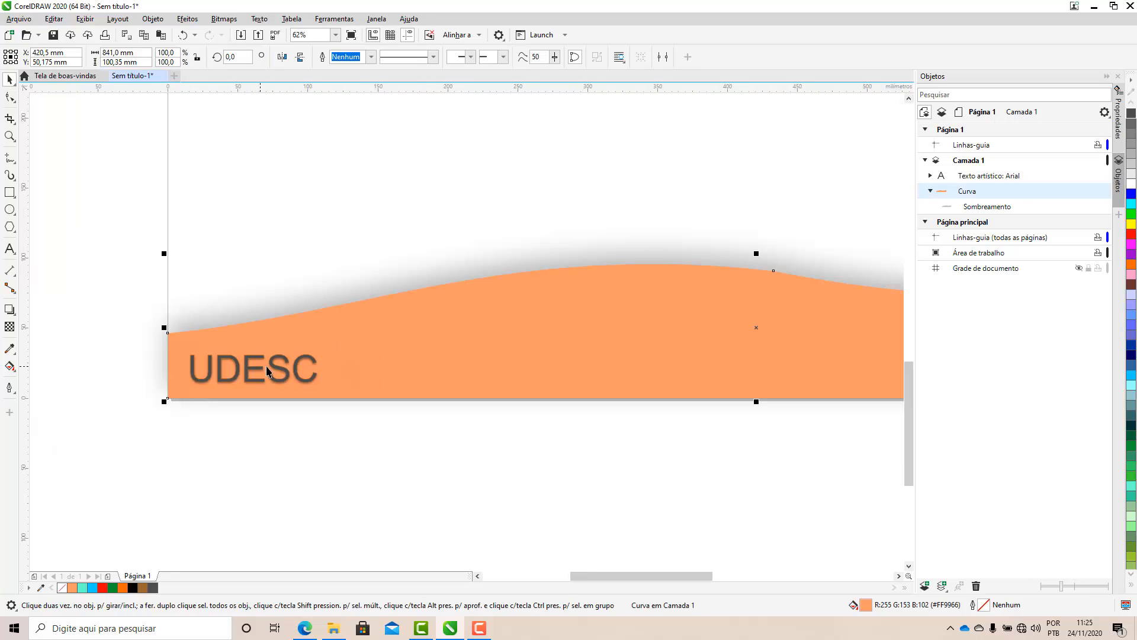
{"action": "scroll", "coordinate": [189, 370], "scroll_direction": "up", "scroll_amount": 1}
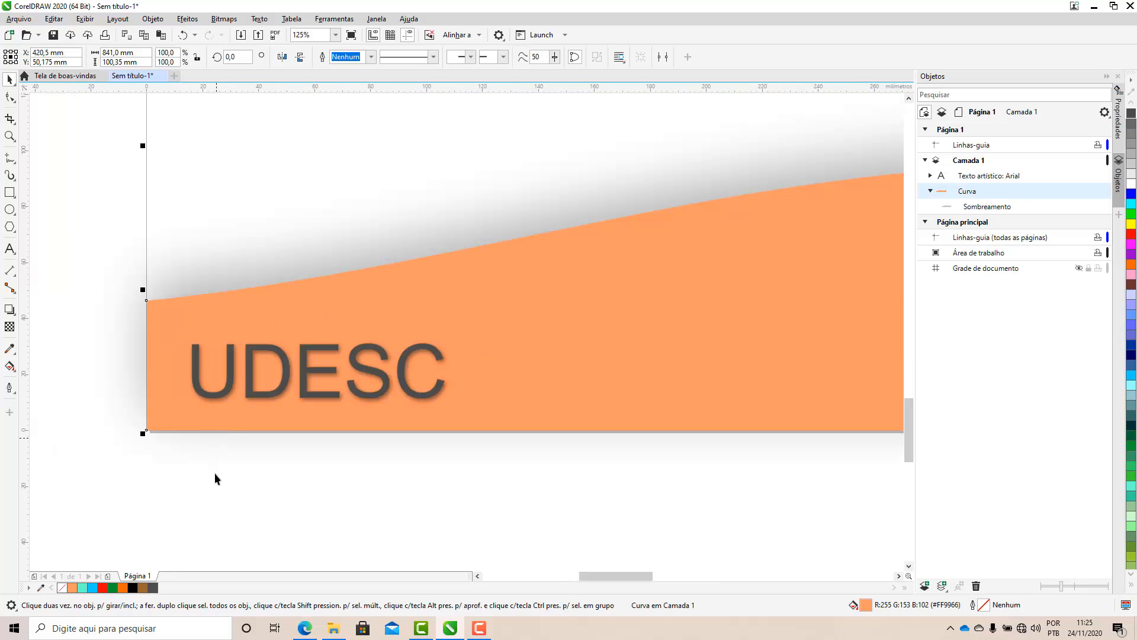
{"action": "left_click", "coordinate": [214, 473]}
{"action": "left_click_drag", "start_coordinate": [248, 387], "coordinate": [190, 529]}
{"action": "key", "text": "ctrl+z"}
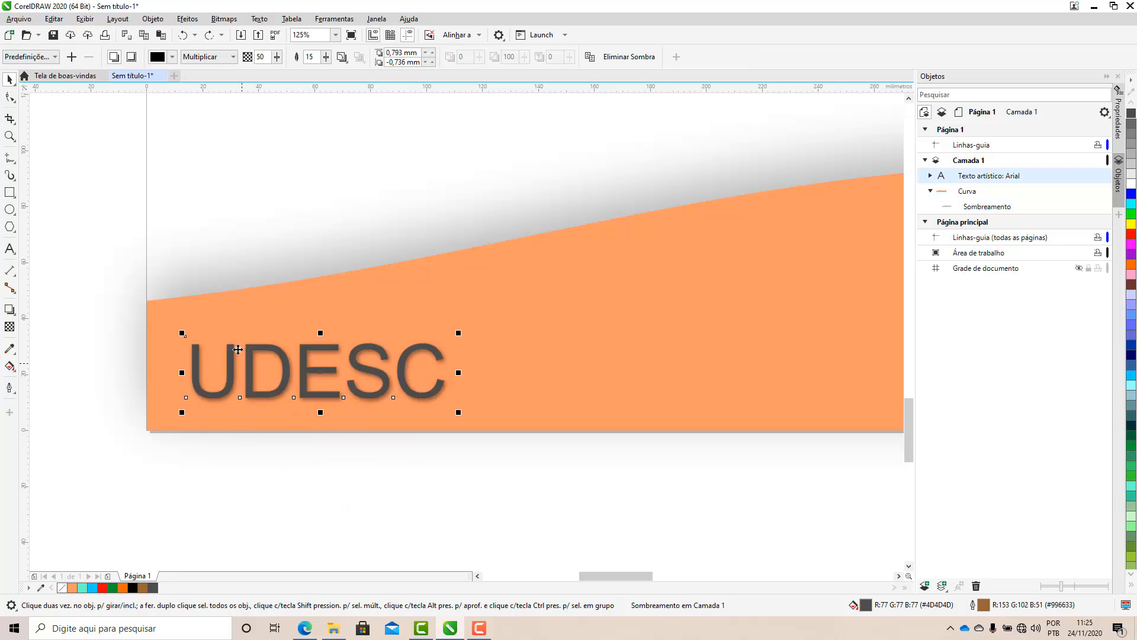
{"action": "left_click", "coordinate": [686, 282]}
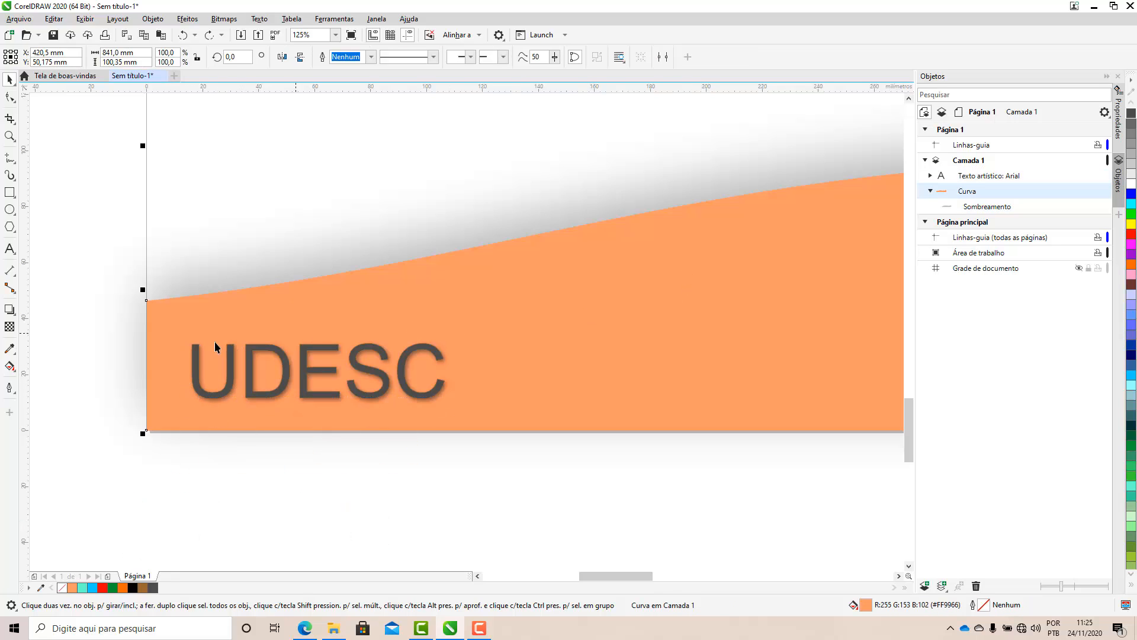
{"action": "left_click", "coordinate": [322, 485]}
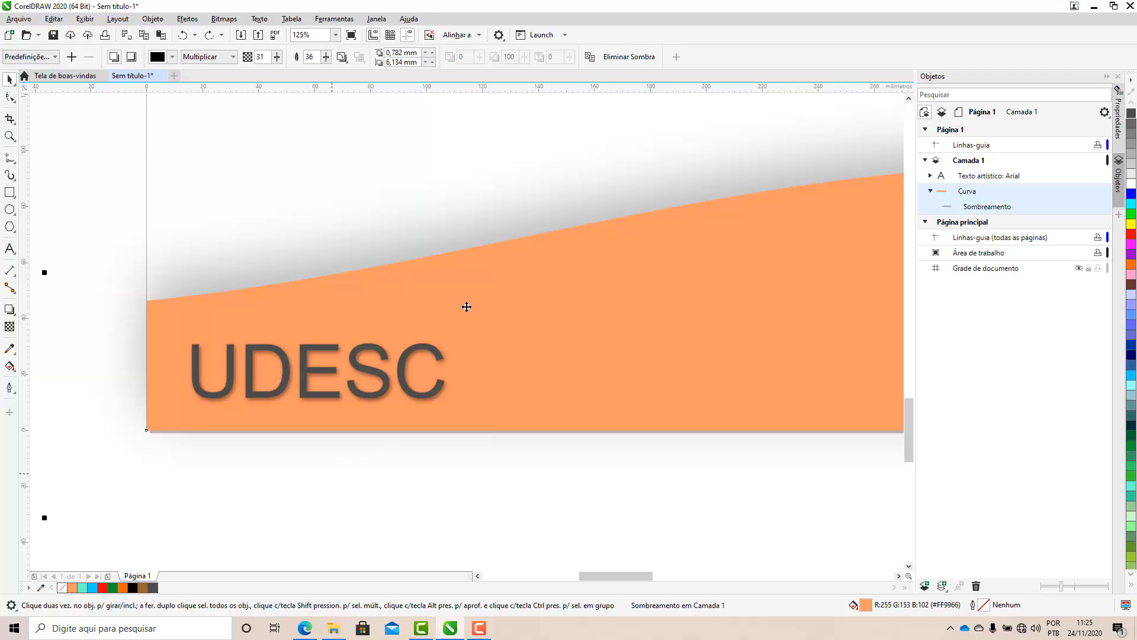
{"action": "scroll", "coordinate": [212, 318], "scroll_direction": "down", "scroll_amount": 5}
{"action": "scroll", "coordinate": [216, 329], "scroll_direction": "up", "scroll_amount": 3}
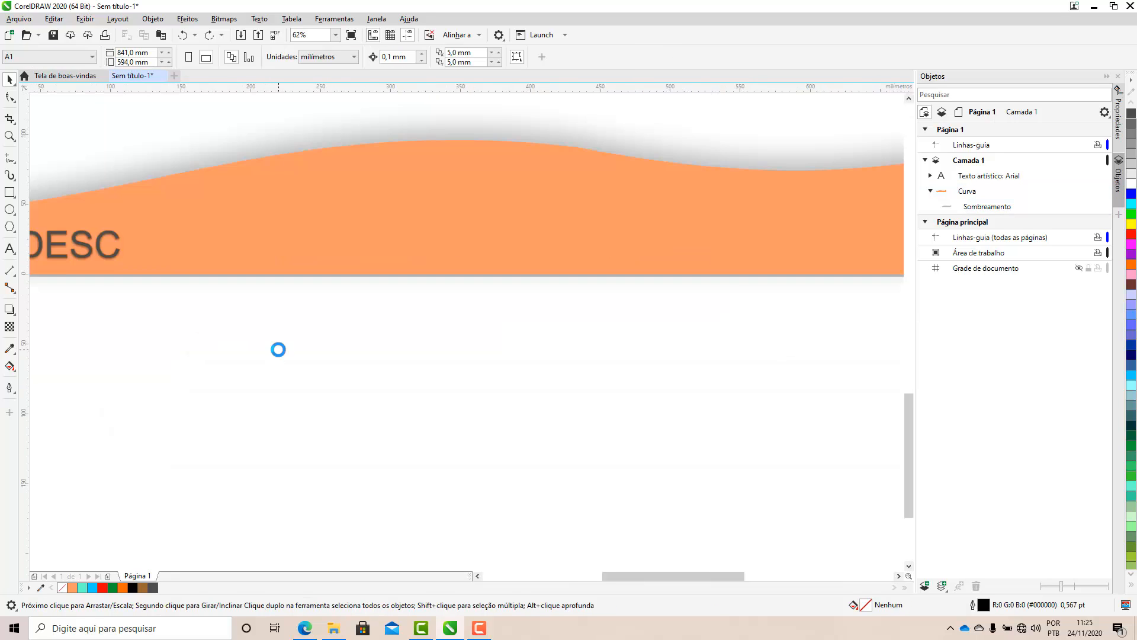
{"action": "left_click_drag", "start_coordinate": [105, 173], "coordinate": [83, 143]}
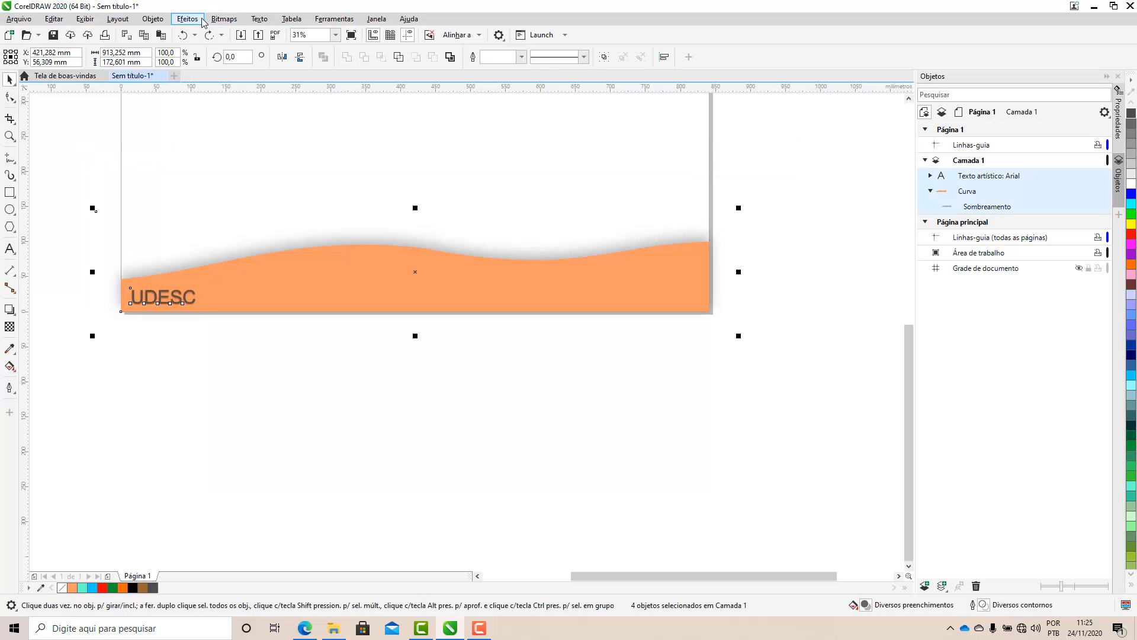
{"action": "left_click", "coordinate": [154, 20]}
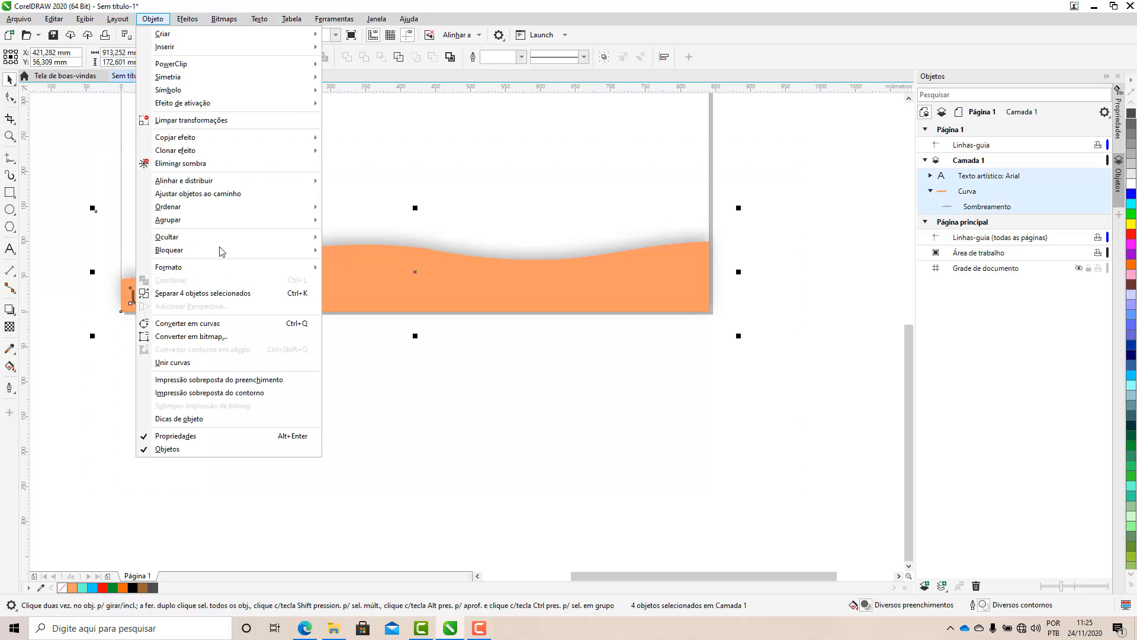
{"action": "mouse_move", "coordinate": [233, 268]}
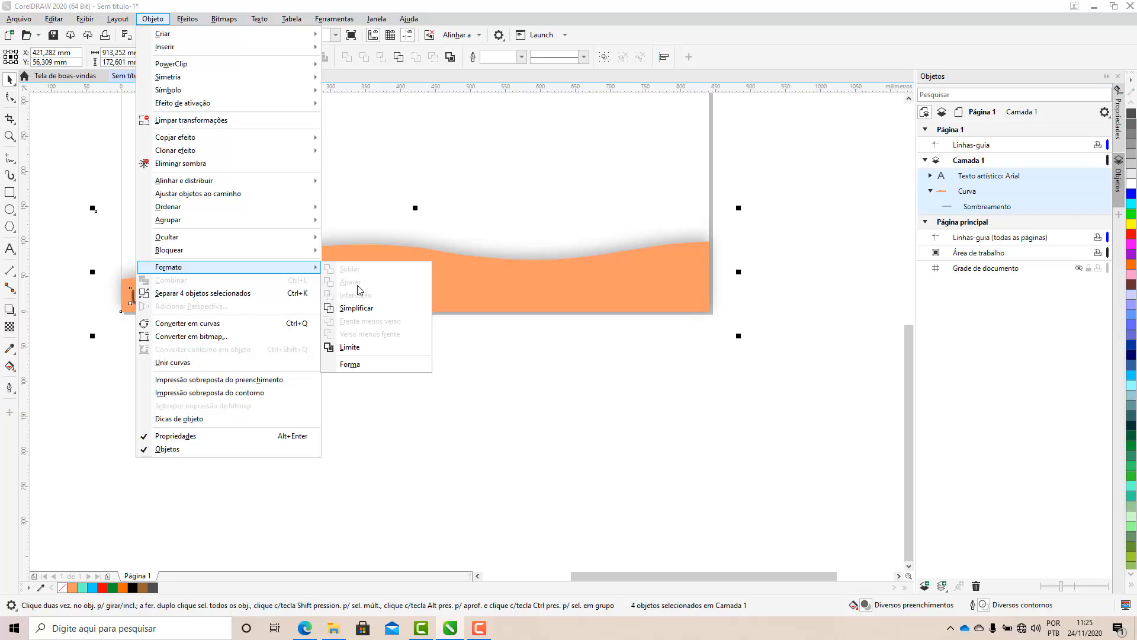
{"action": "left_click", "coordinate": [460, 467]}
{"action": "left_click", "coordinate": [449, 471]}
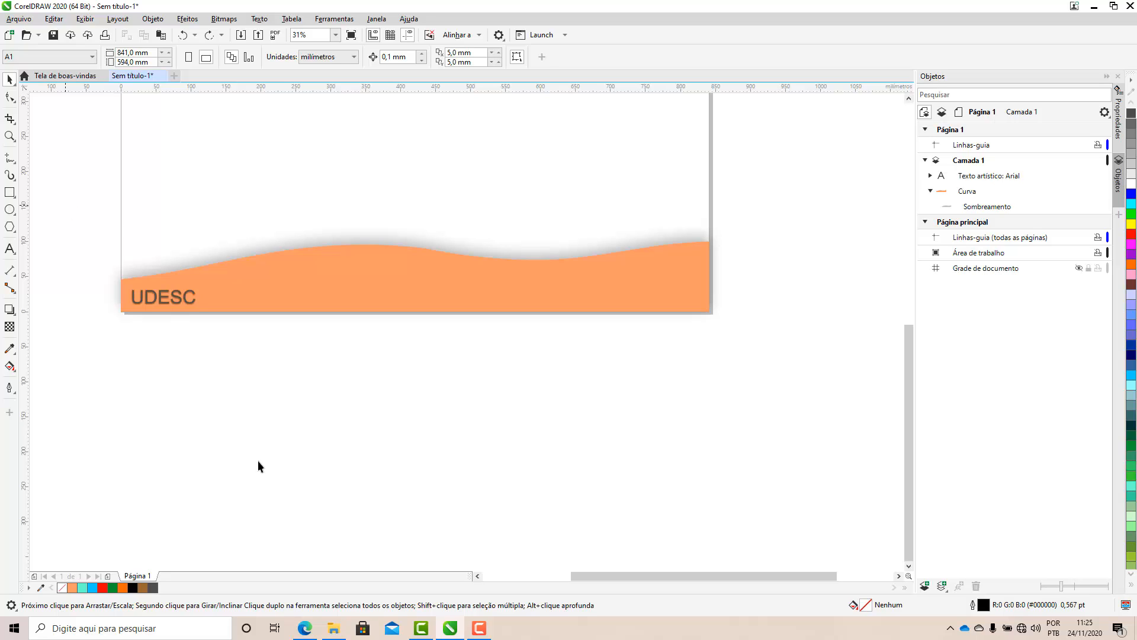
{"action": "left_click", "coordinate": [480, 628]}
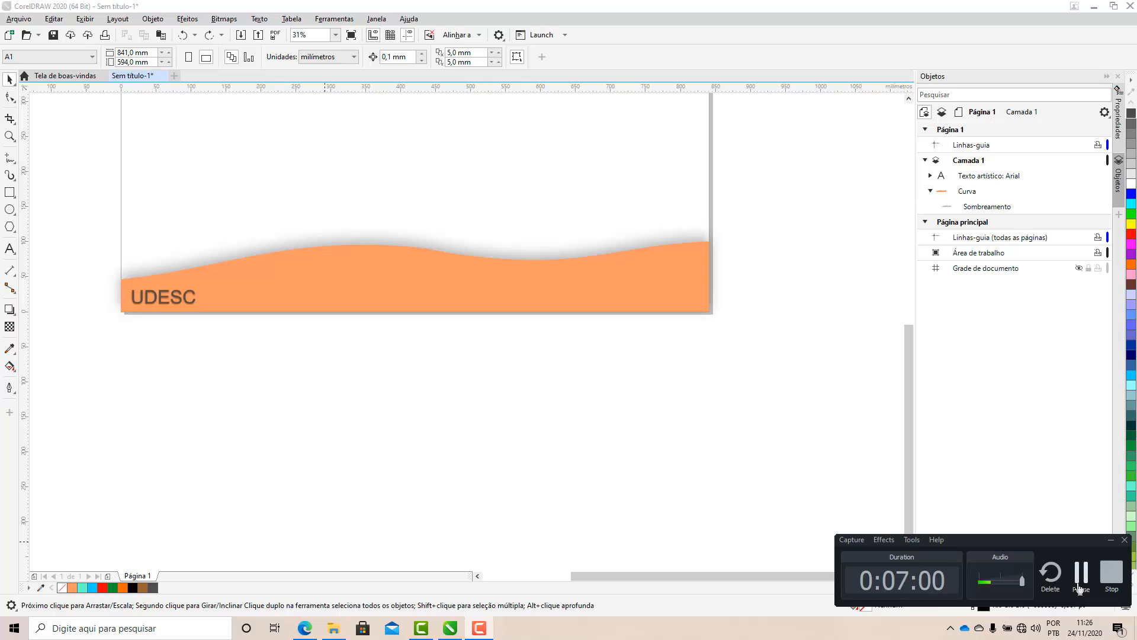
{"action": "left_click", "coordinate": [1081, 587]}
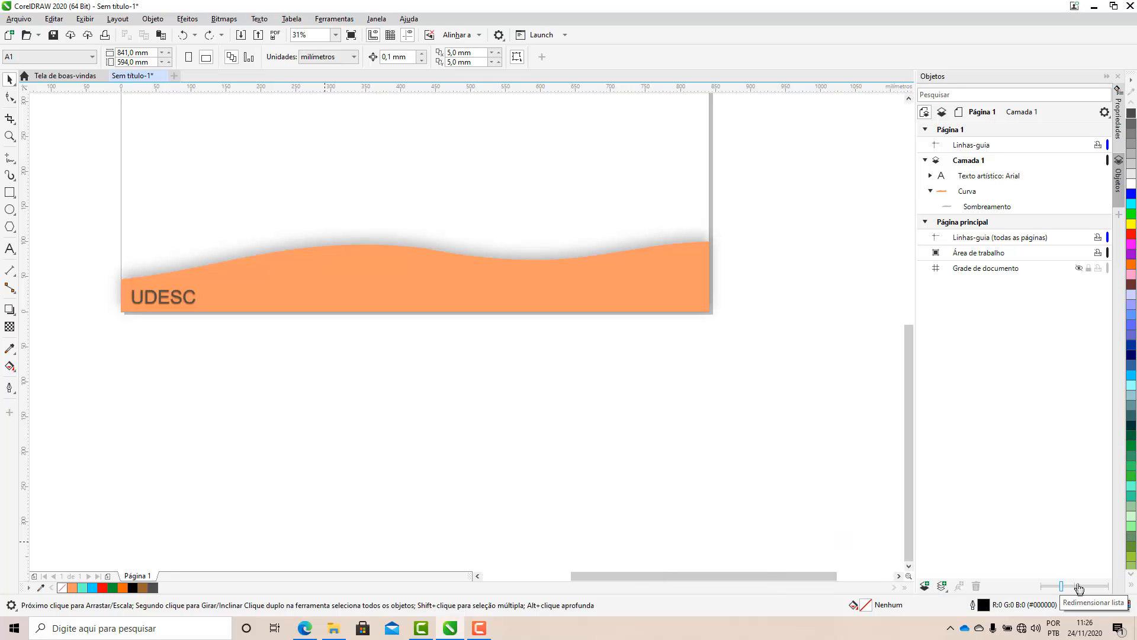
{"action": "scroll", "coordinate": [245, 321], "scroll_direction": "up", "scroll_amount": 2}
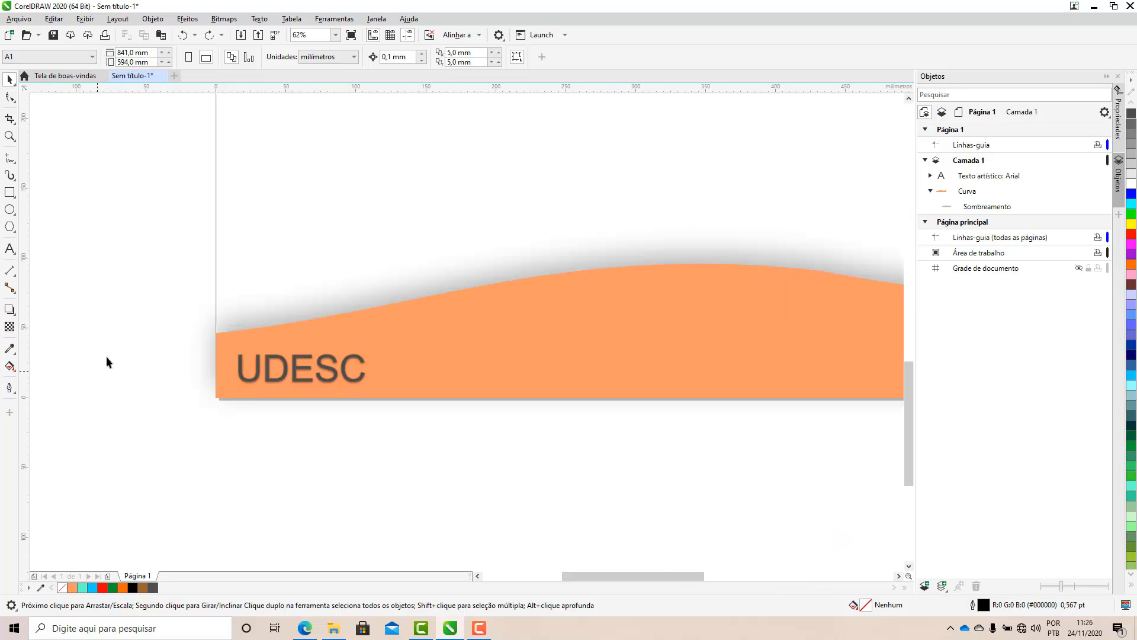
{"action": "scroll", "coordinate": [107, 359], "scroll_direction": "down", "scroll_amount": 2}
Try moving the orange wave to about X 495.2 mm, Y 109.7 mm, and undo the move
{"action": "left_click", "coordinate": [375, 350]}
{"action": "left_click_drag", "start_coordinate": [379, 354], "coordinate": [432, 311]}
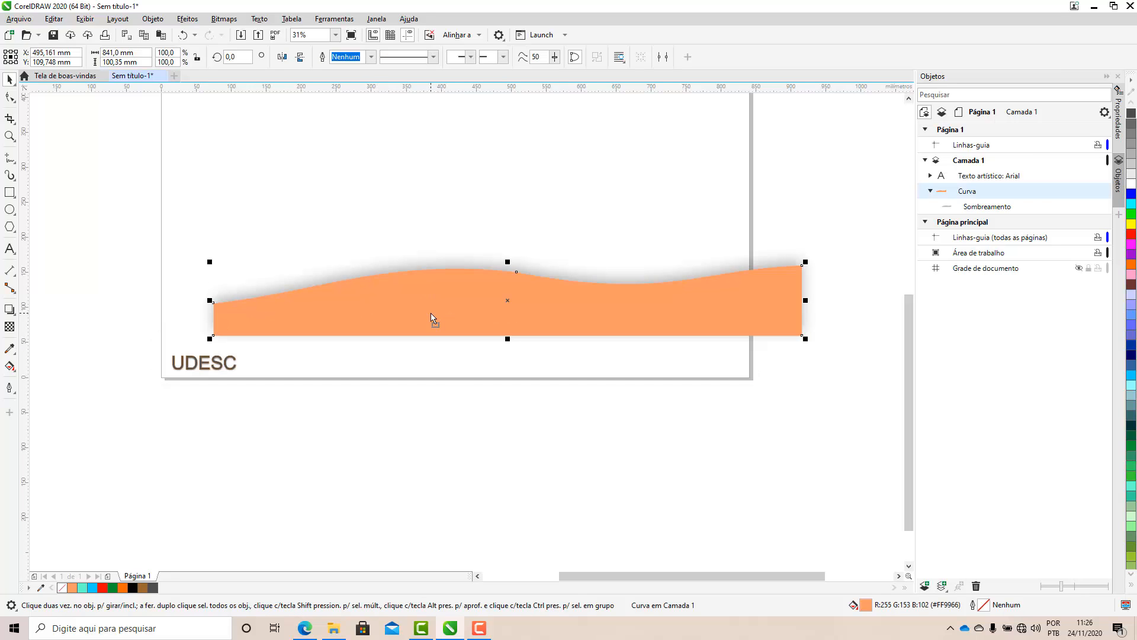
{"action": "key", "text": "ctrl+z"}
Remove the drop shadow from the orange wave
{"action": "left_click", "coordinate": [302, 370]}
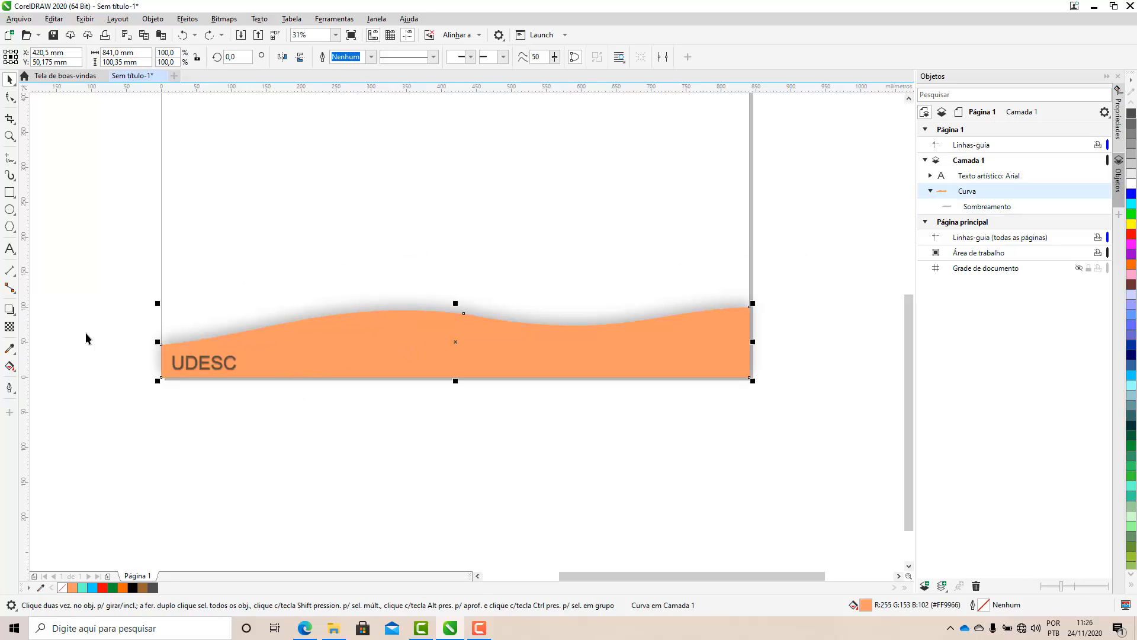
{"action": "left_click", "coordinate": [10, 309]}
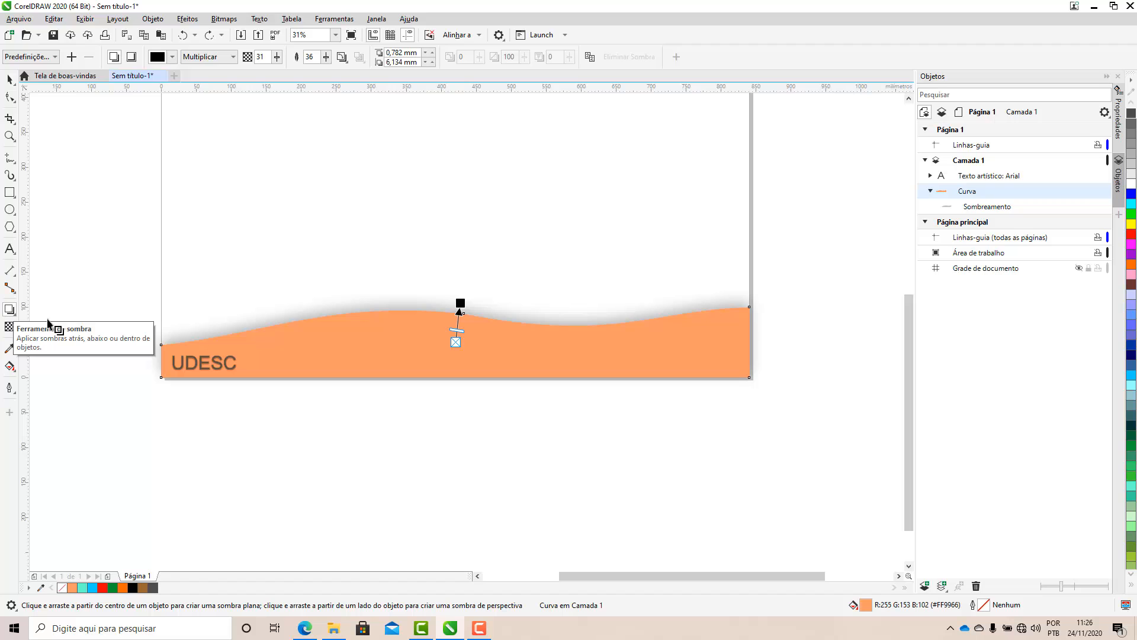
{"action": "left_click", "coordinate": [9, 79]}
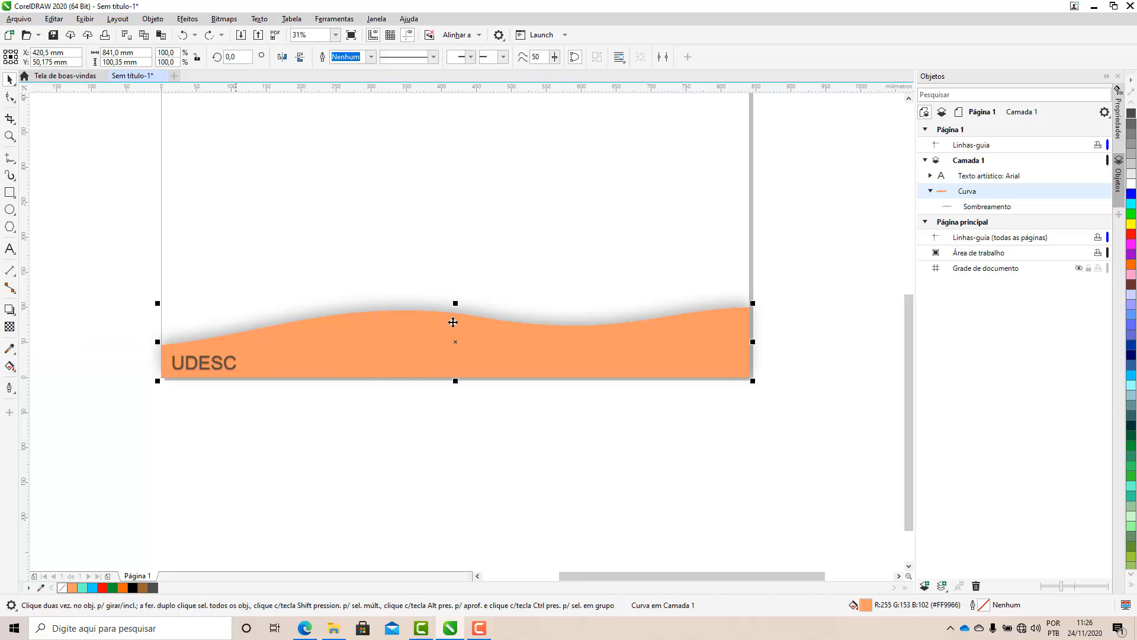
{"action": "left_click", "coordinate": [10, 309]}
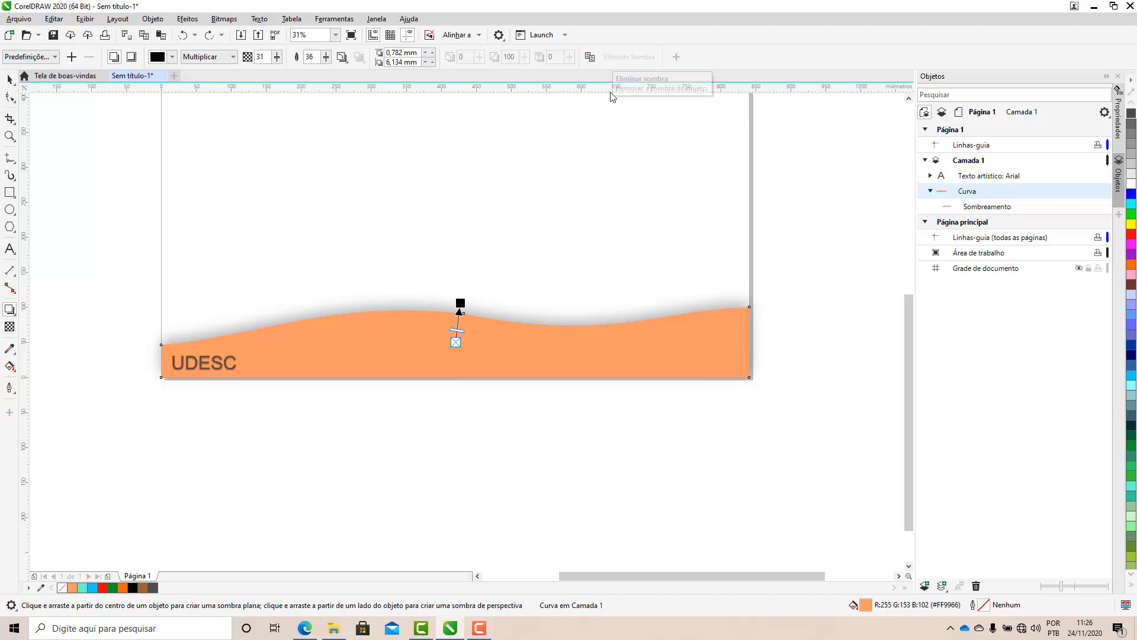
{"action": "left_click", "coordinate": [10, 79]}
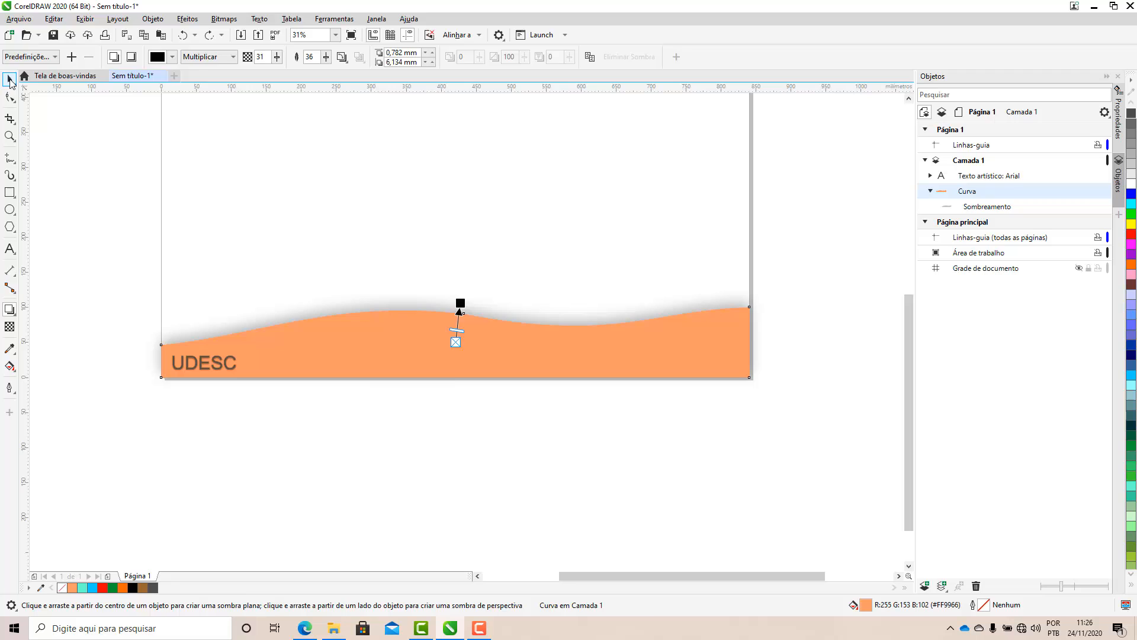
{"action": "left_click", "coordinate": [409, 363]}
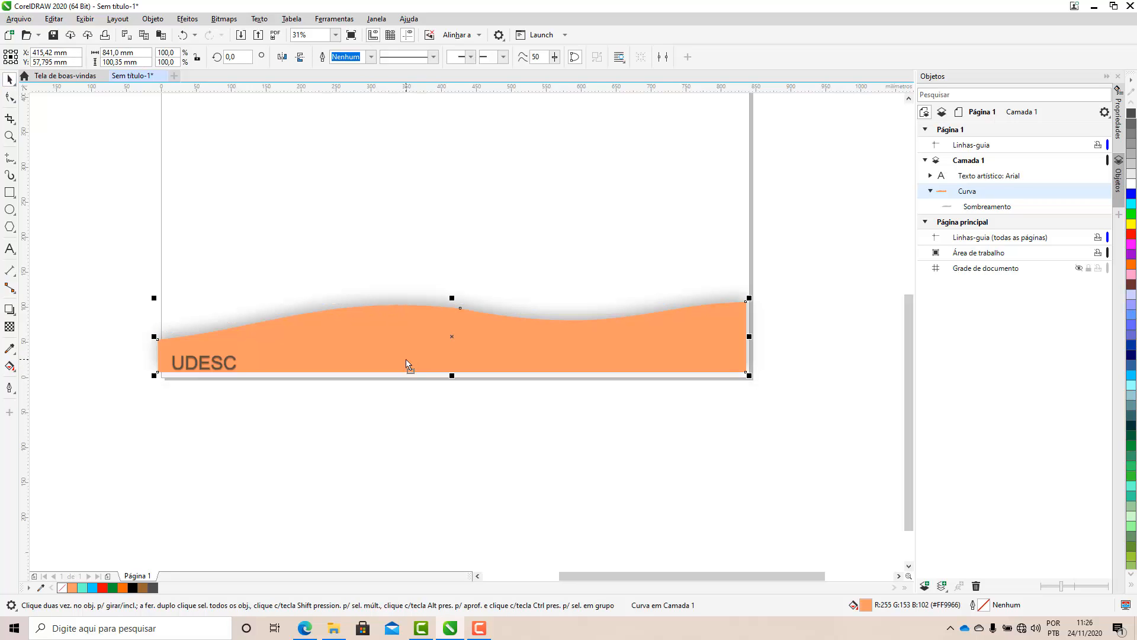
{"action": "key", "text": "ctrl+z"}
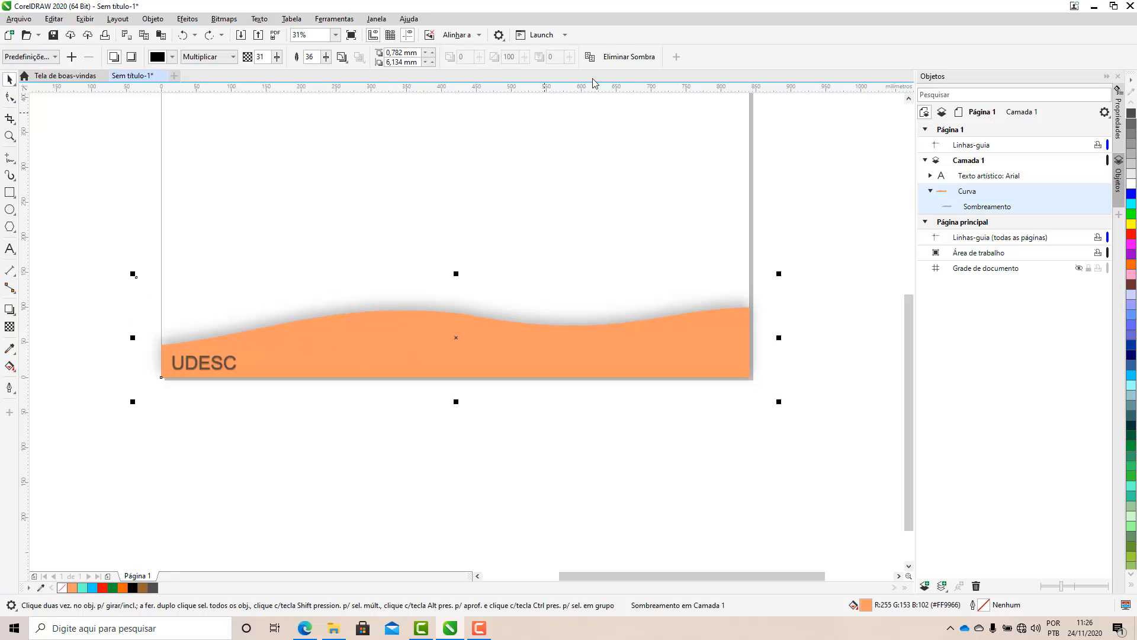
{"action": "left_click", "coordinate": [627, 56]}
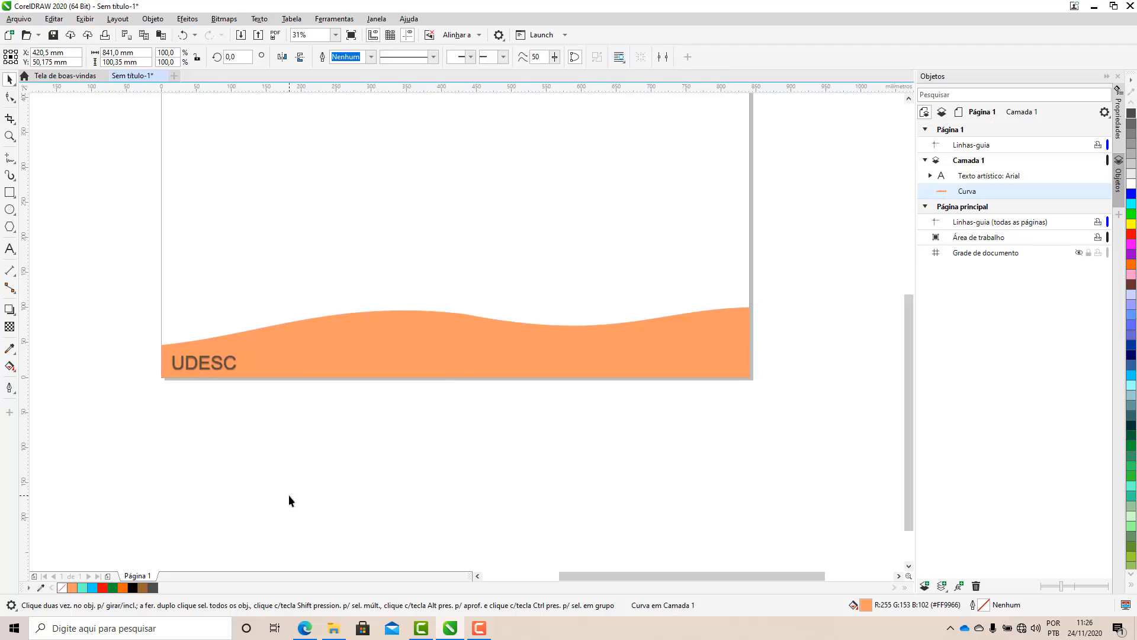
Remove the drop shadow from the UDESC text
{"action": "left_click", "coordinate": [199, 362]}
{"action": "scroll", "coordinate": [139, 382], "scroll_direction": "up", "scroll_amount": 3}
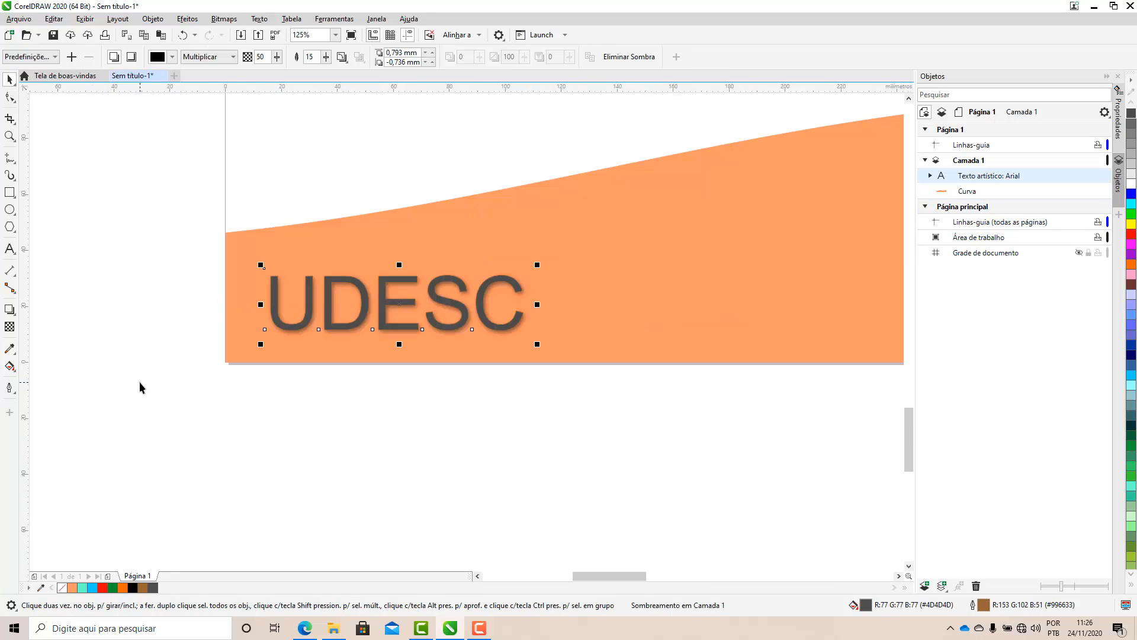
{"action": "left_click", "coordinate": [9, 309]}
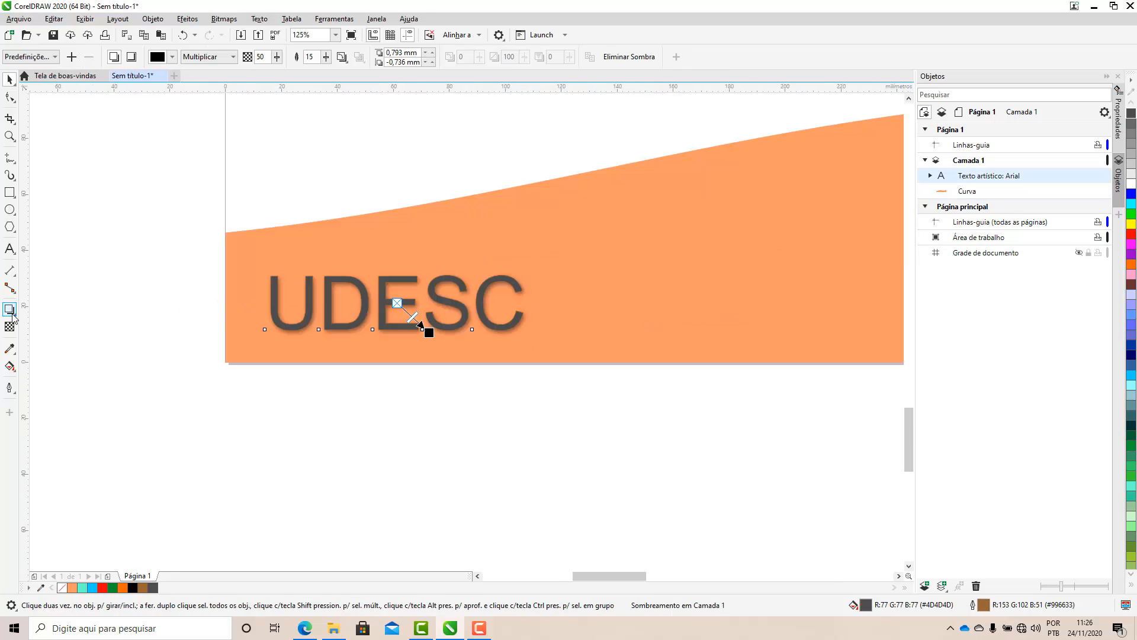
{"action": "left_click", "coordinate": [655, 59]}
{"action": "scroll", "coordinate": [128, 320], "scroll_direction": "down", "scroll_amount": 3}
{"action": "key", "text": "space"}
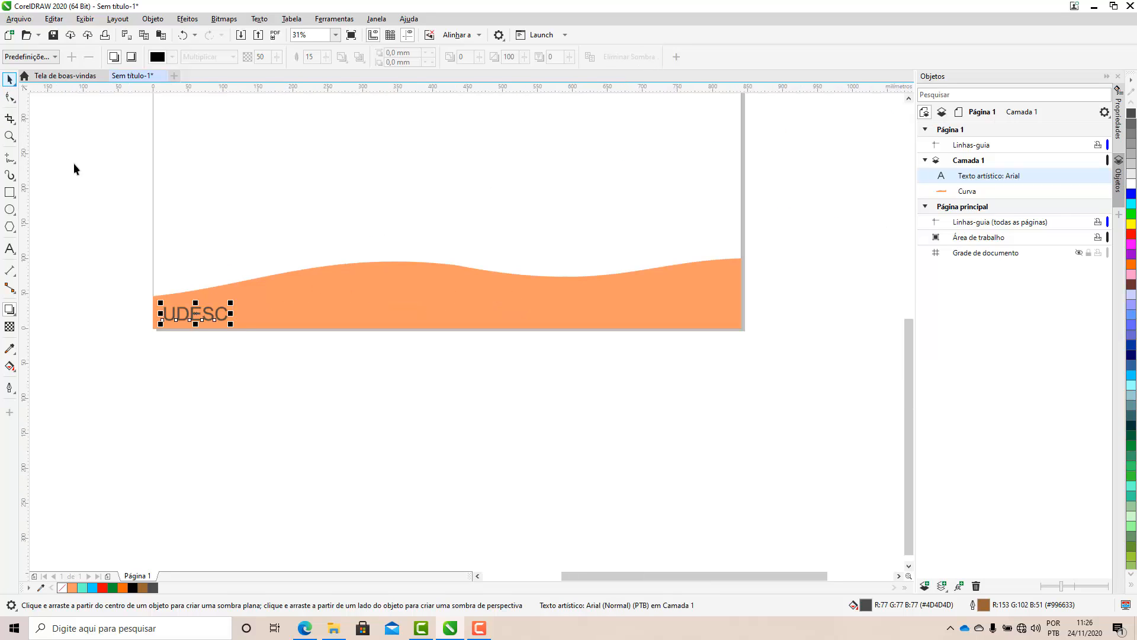
Enlarge the UDESC text proportionally to about 147.6%, roughly 133.2 × 29.2 mm, keeping its lower-left corner in place
{"action": "left_click", "coordinate": [331, 402]}
{"action": "scroll", "coordinate": [154, 333], "scroll_direction": "up", "scroll_amount": 2}
{"action": "left_click", "coordinate": [237, 294]}
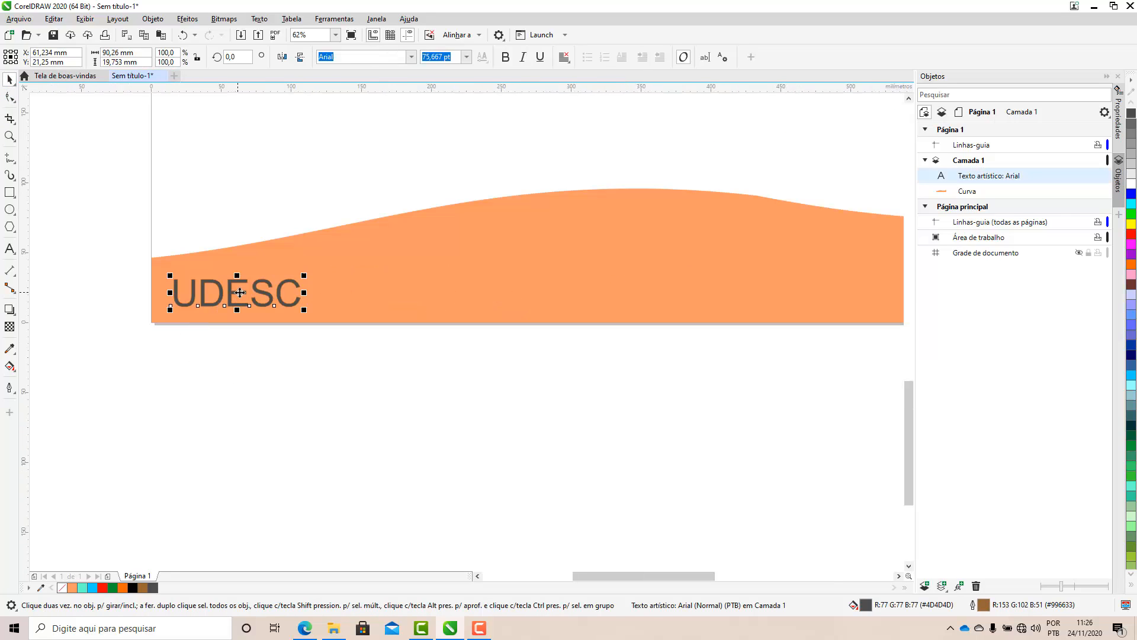
{"action": "left_click_drag", "start_coordinate": [322, 268], "coordinate": [369, 249]}
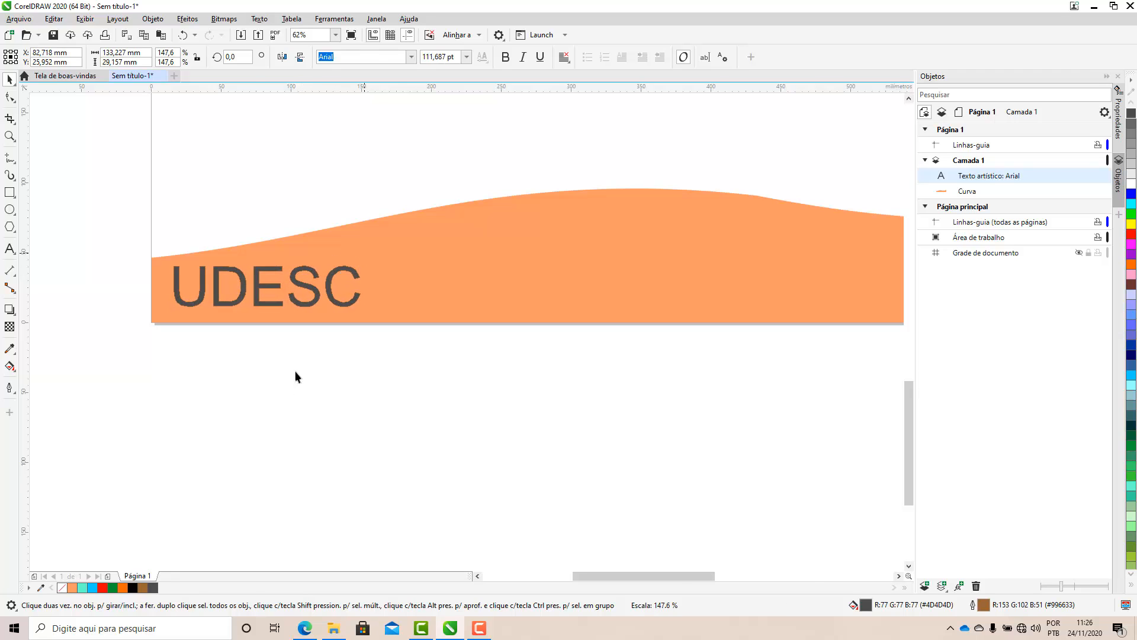
{"action": "left_click", "coordinate": [219, 385]}
Cut the UDESC lettering out of the orange wave with the Back Minus Front shaping operation (Verso menos frente)
{"action": "scroll", "coordinate": [219, 385], "scroll_direction": "down", "scroll_amount": 2}
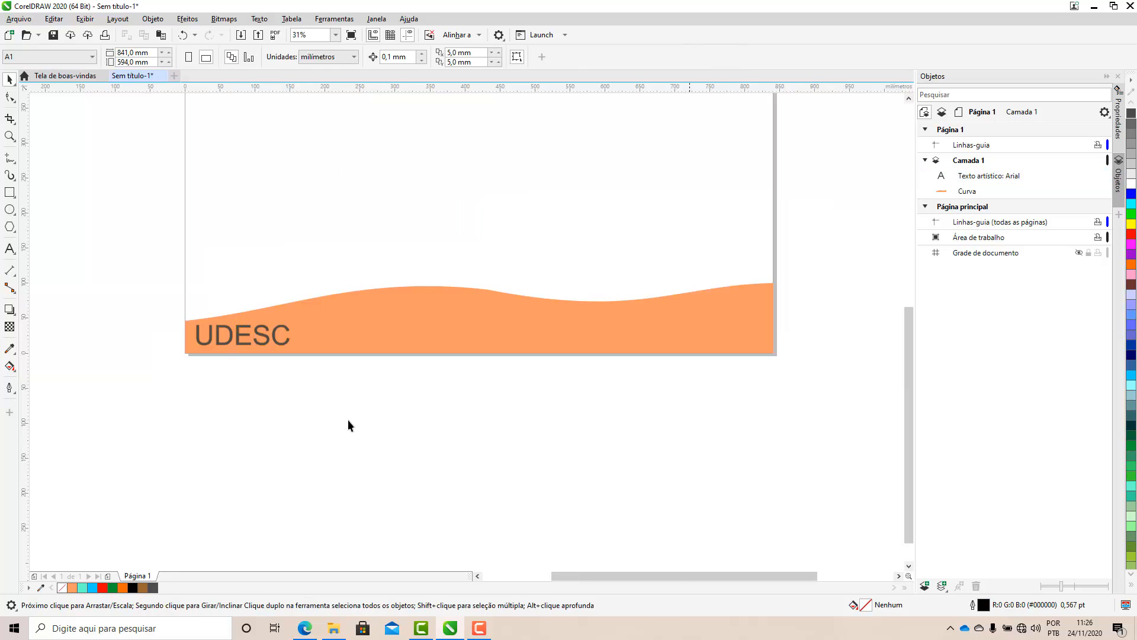
{"action": "key", "text": "ctrl+a"}
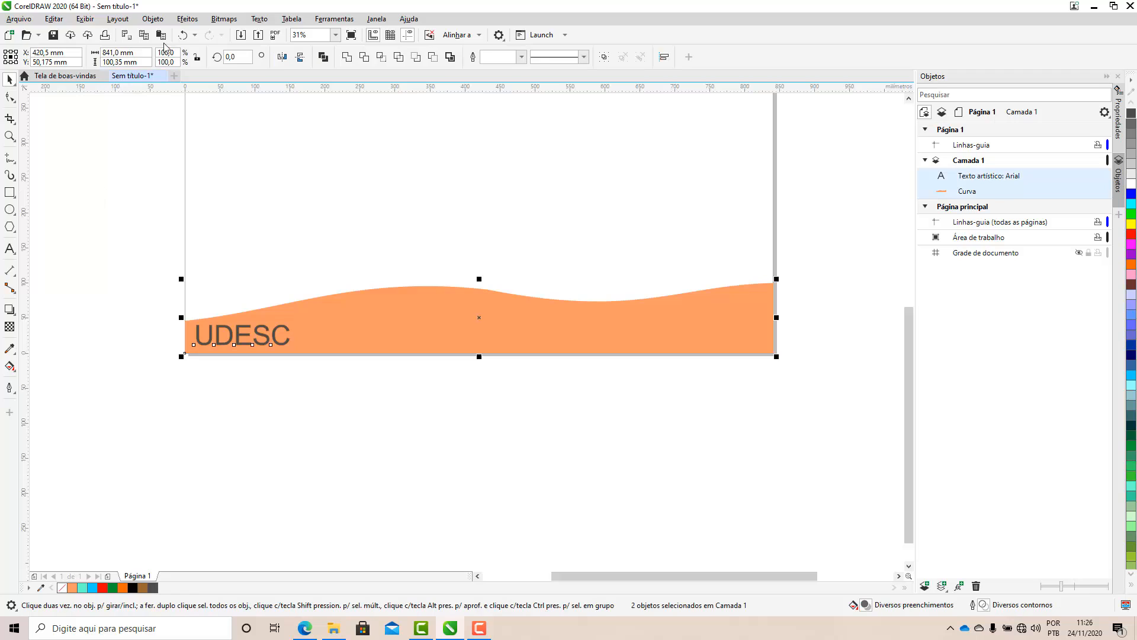
{"action": "left_click", "coordinate": [153, 19]}
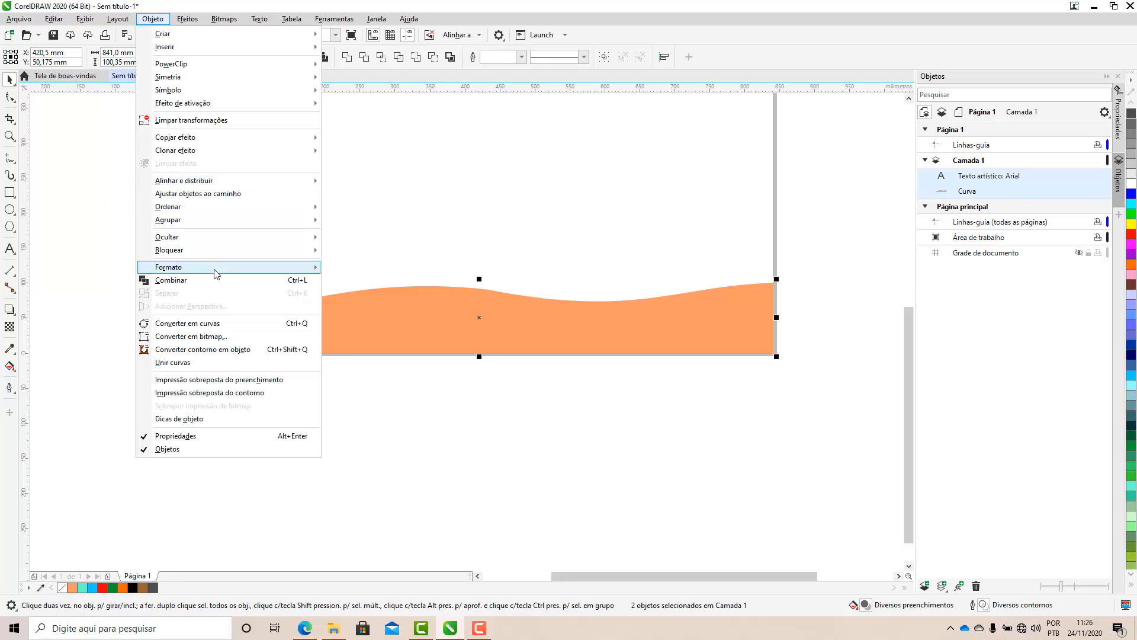
{"action": "mouse_move", "coordinate": [214, 274]}
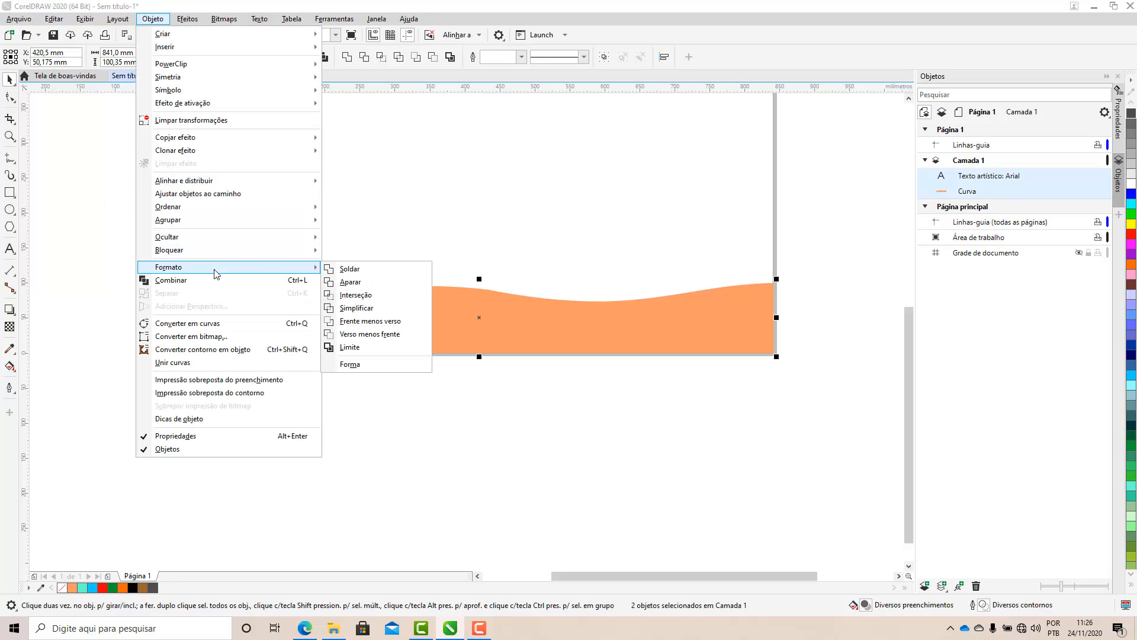
{"action": "left_click", "coordinate": [379, 334]}
{"action": "left_click", "coordinate": [228, 399]}
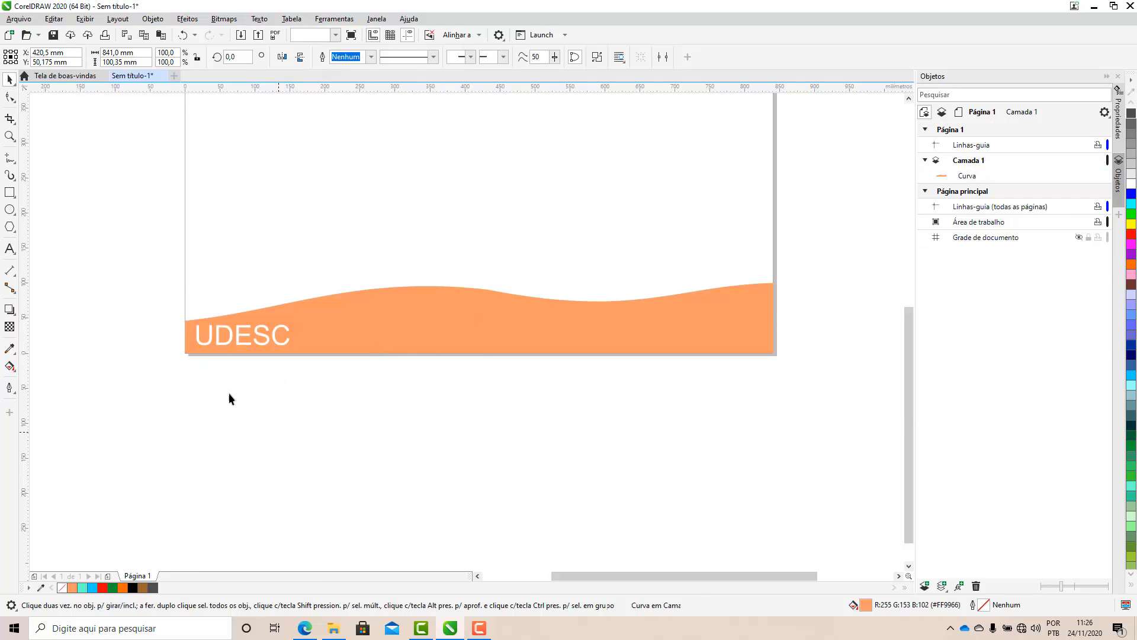
Add a drop shadow to the cut-out wave, offset about 0.421 mm horizontally and 1.266 mm vertically, with feathering of 7
{"action": "scroll", "coordinate": [212, 377], "scroll_direction": "up", "scroll_amount": 2}
{"action": "scroll", "coordinate": [216, 268], "scroll_direction": "up", "scroll_amount": 2}
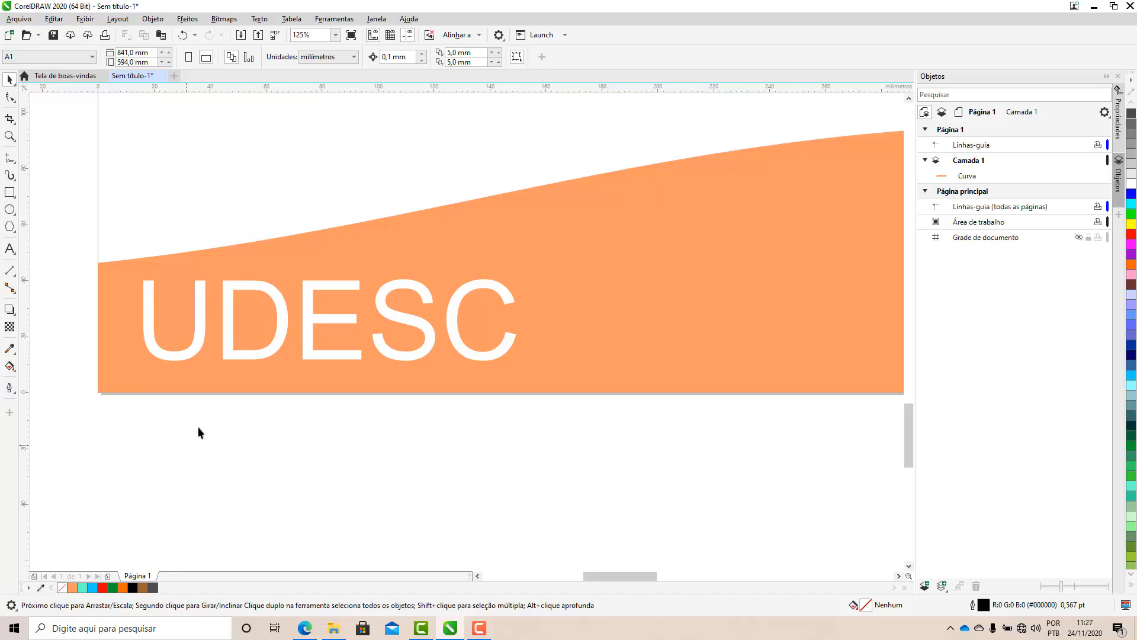
{"action": "left_click", "coordinate": [352, 299]}
{"action": "left_click", "coordinate": [147, 350]}
{"action": "scroll", "coordinate": [147, 351], "scroll_direction": "down", "scroll_amount": 2}
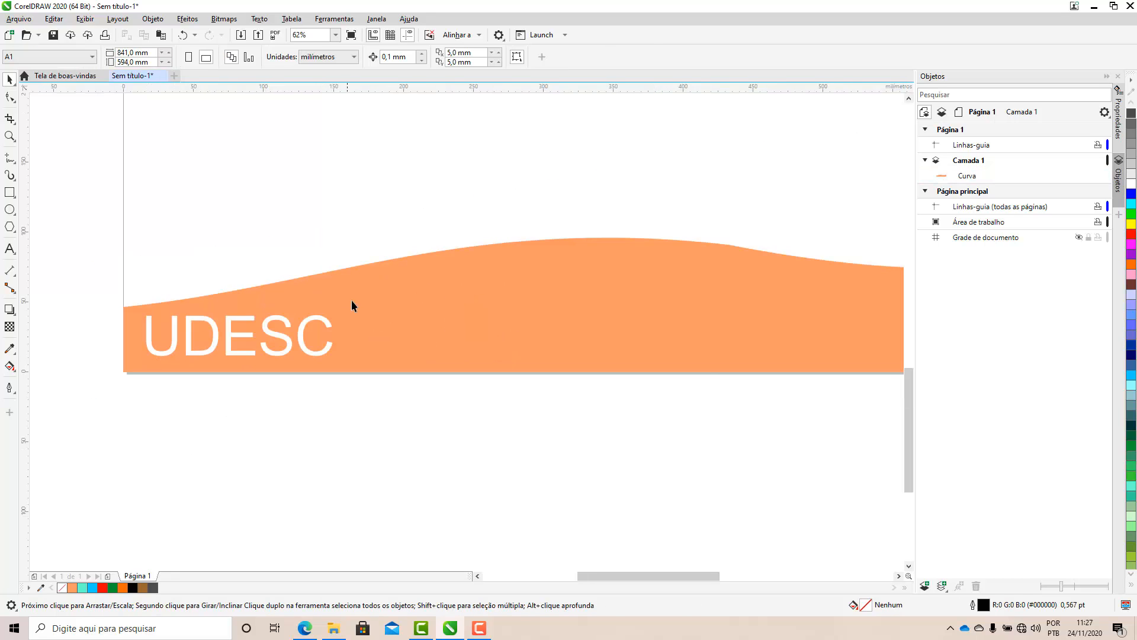
{"action": "left_click", "coordinate": [351, 299]}
{"action": "left_click", "coordinate": [9, 314]}
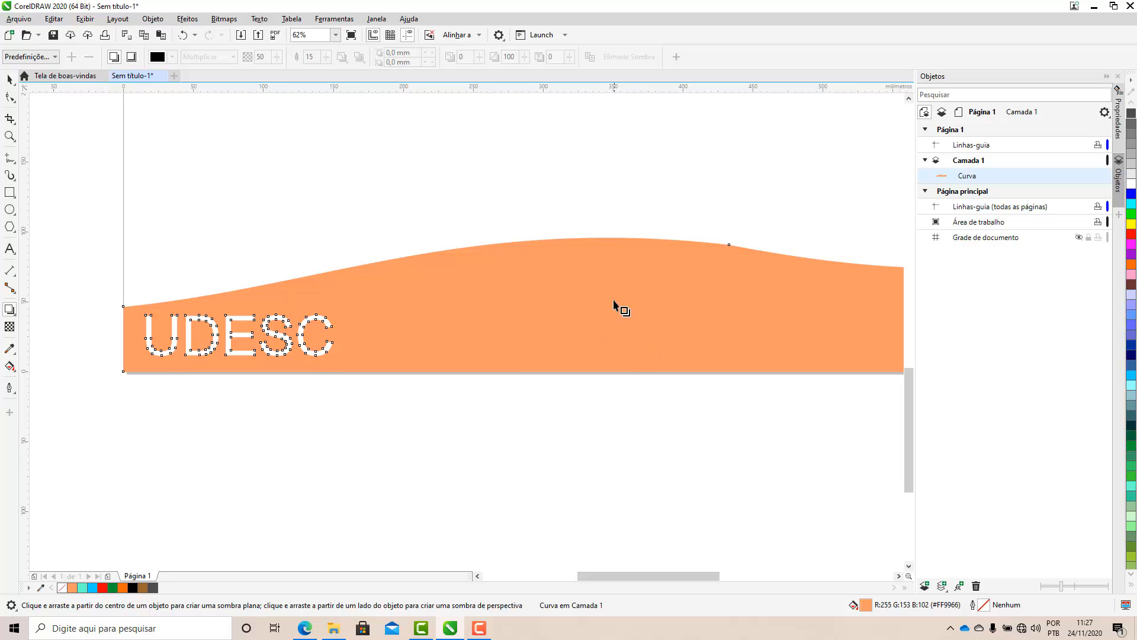
{"action": "left_click_drag", "start_coordinate": [712, 301], "coordinate": [737, 233]}
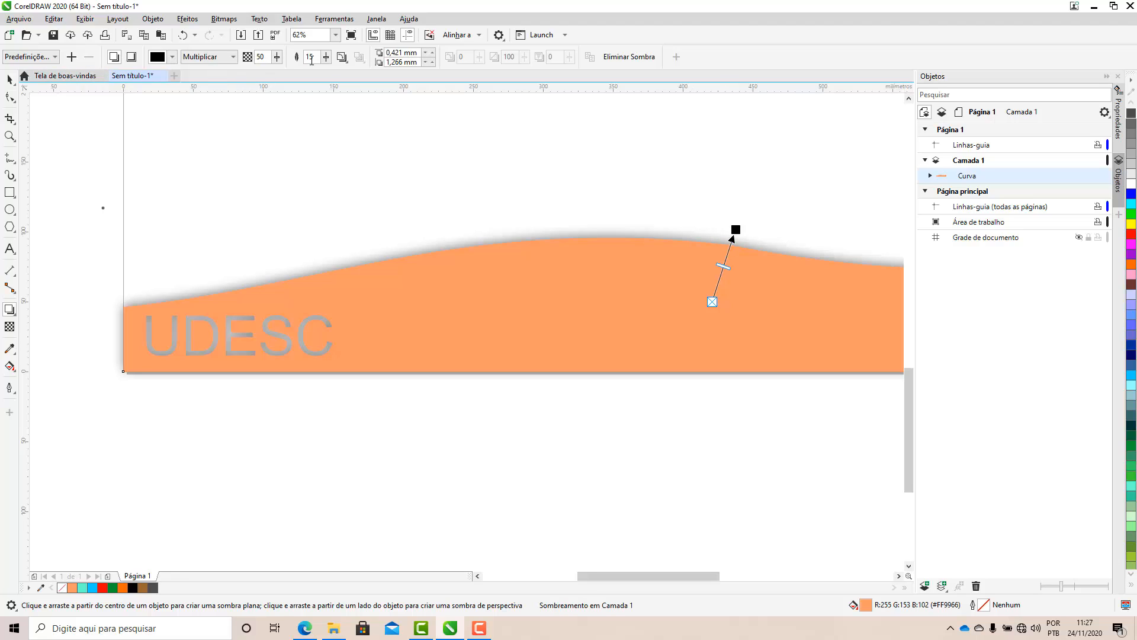
{"action": "left_click_drag", "start_coordinate": [326, 60], "coordinate": [323, 60]}
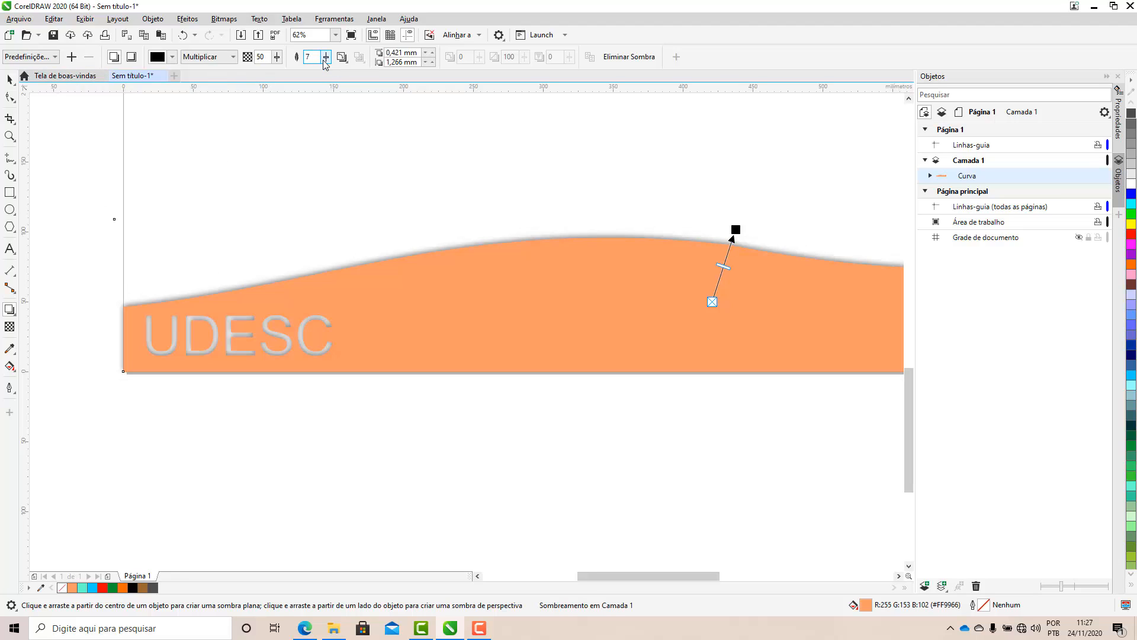
Sharpen the wave's drop shadow around the cut-out UDESC letters by setting its feathering to 2
{"action": "left_click", "coordinate": [10, 136]}
{"action": "left_click_drag", "start_coordinate": [93, 266], "coordinate": [379, 385]}
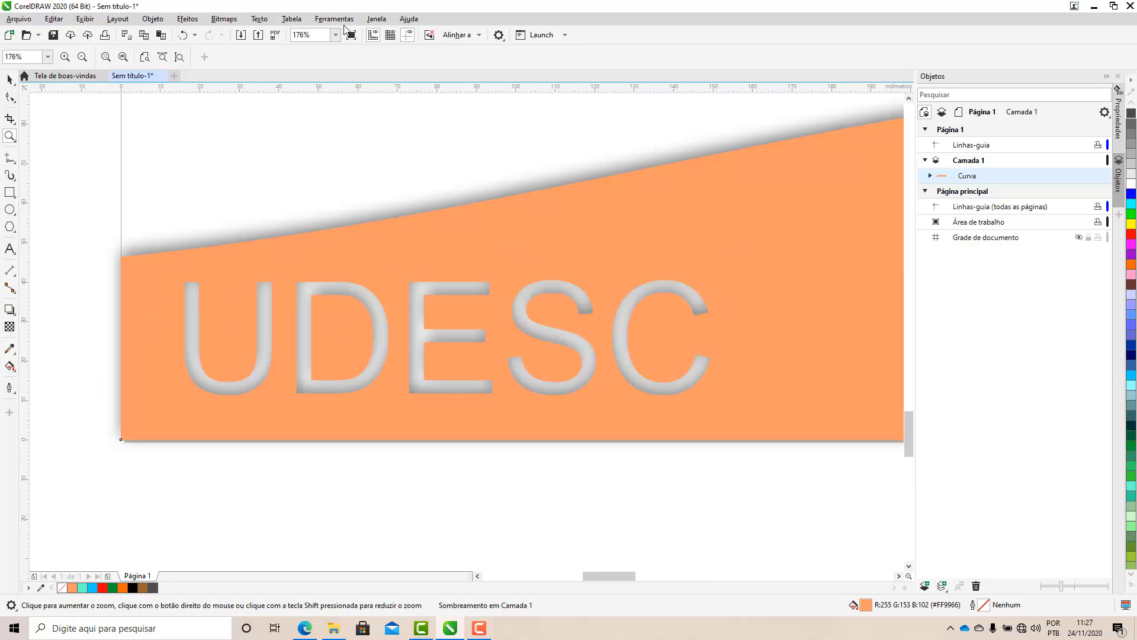
{"action": "left_click", "coordinate": [9, 79]}
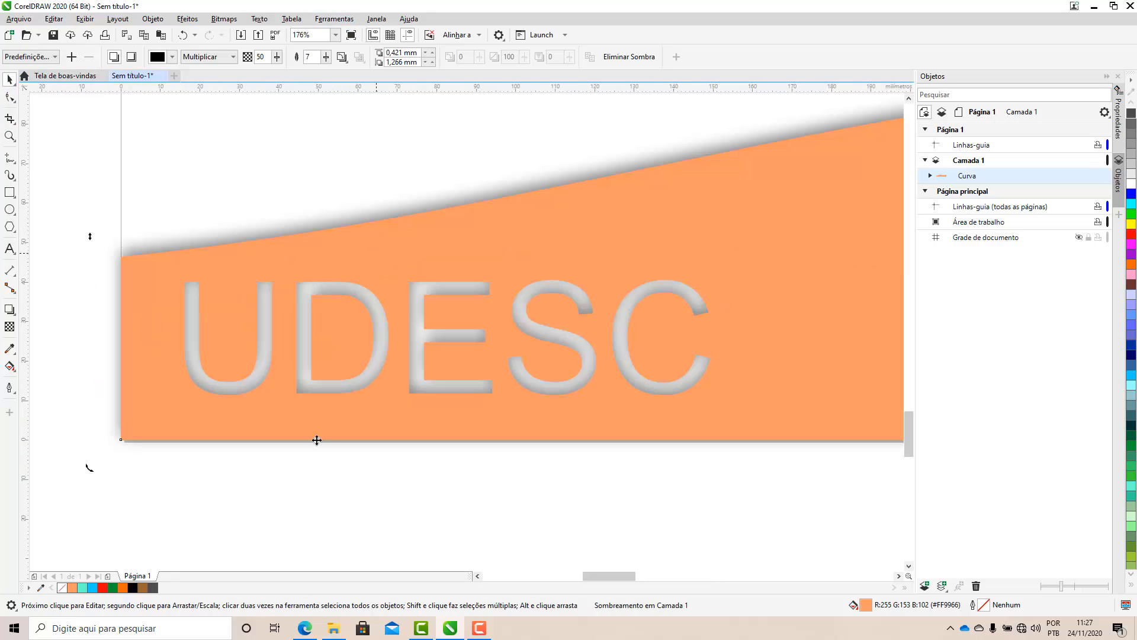
{"action": "key", "text": "Escape"}
{"action": "left_click", "coordinate": [407, 248]}
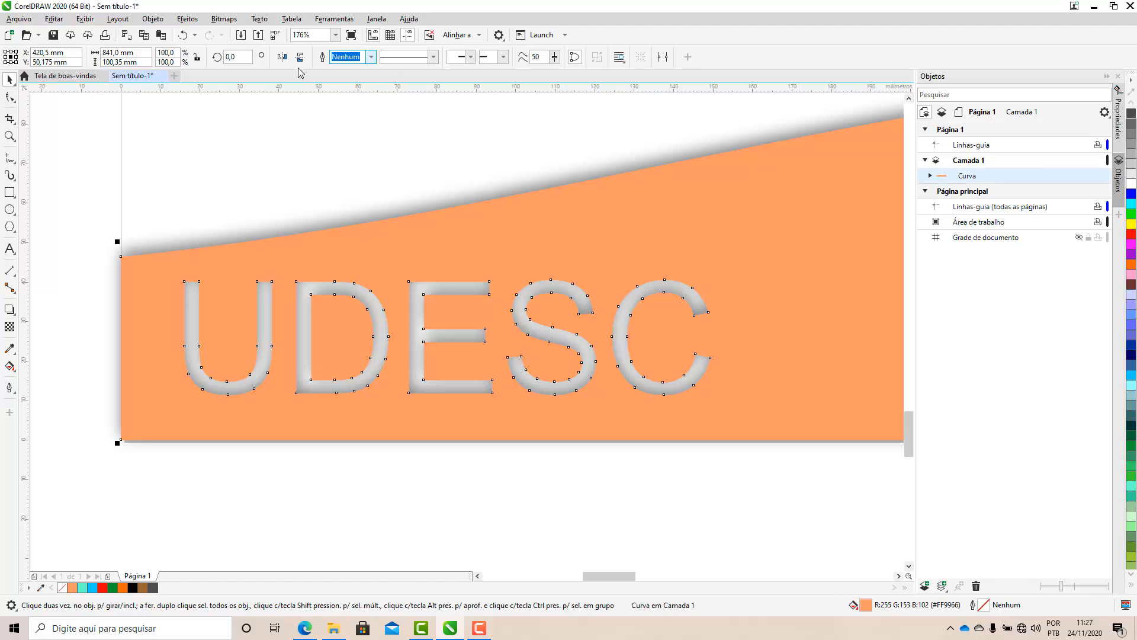
{"action": "left_click", "coordinate": [10, 309]}
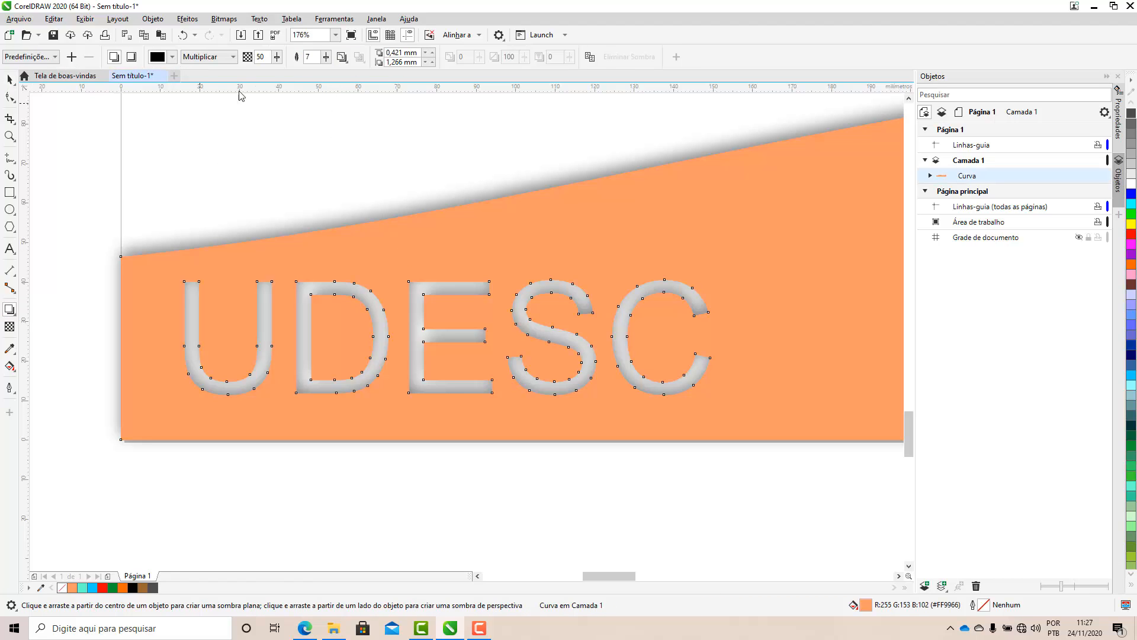
{"action": "left_click", "coordinate": [327, 61]}
{"action": "left_click_drag", "start_coordinate": [325, 61], "coordinate": [327, 62]}
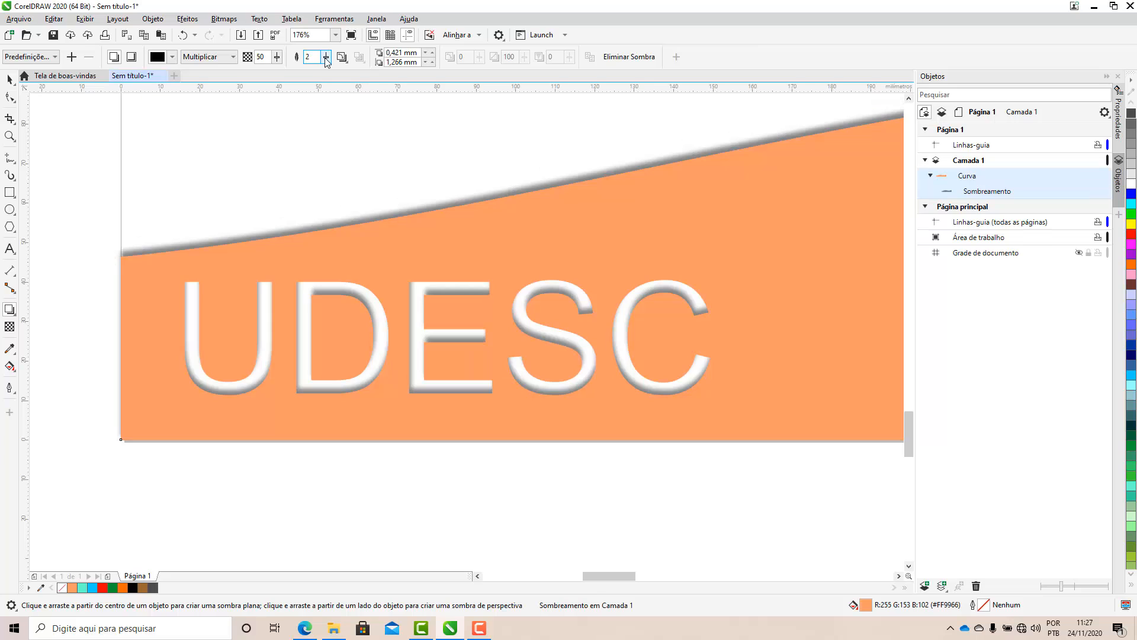
Examine the shadowed wave and its cut-out UDESC lettering up close and across the page's full width
{"action": "left_click", "coordinate": [9, 79]}
{"action": "scroll", "coordinate": [128, 272], "scroll_direction": "down", "scroll_amount": 5}
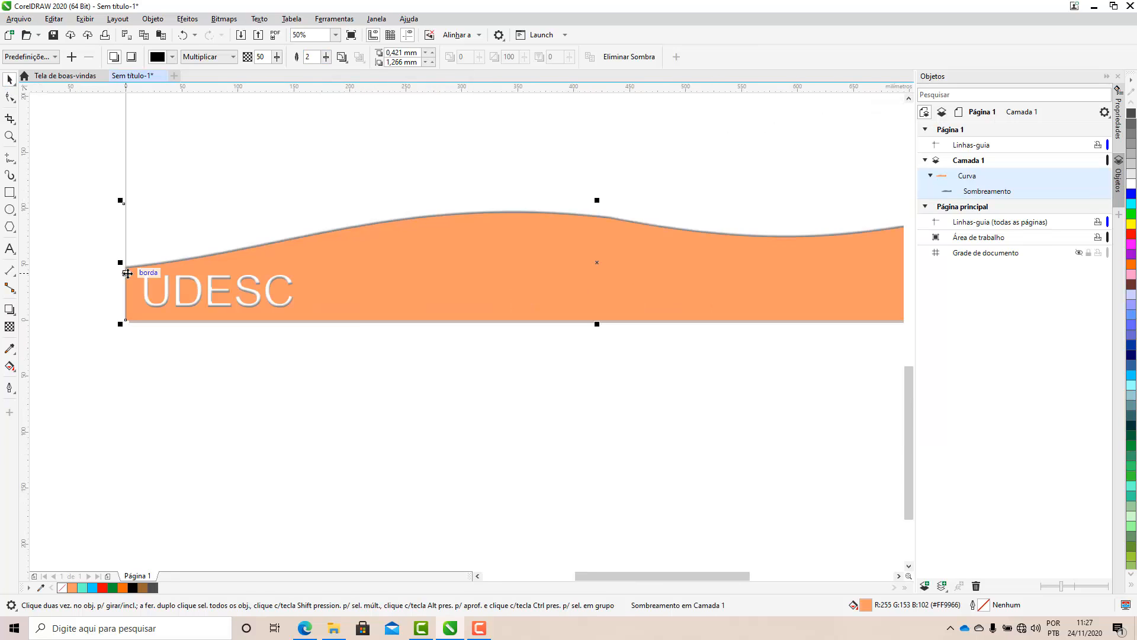
{"action": "scroll", "coordinate": [178, 236], "scroll_direction": "up", "scroll_amount": 2}
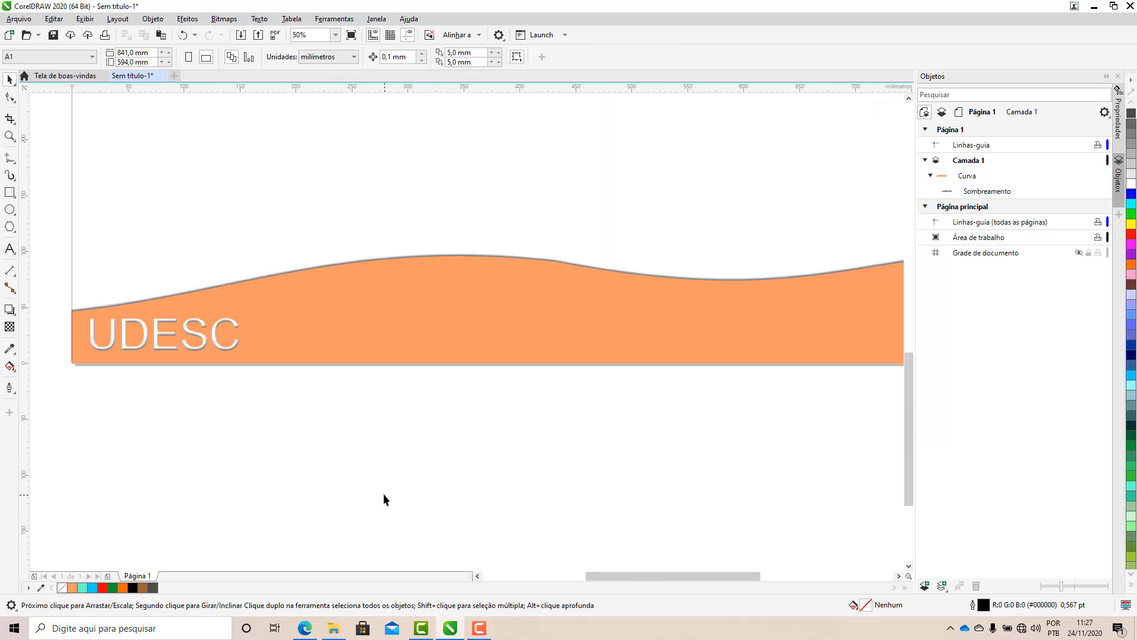
{"action": "left_click", "coordinate": [484, 312]}
{"action": "left_click", "coordinate": [398, 443]}
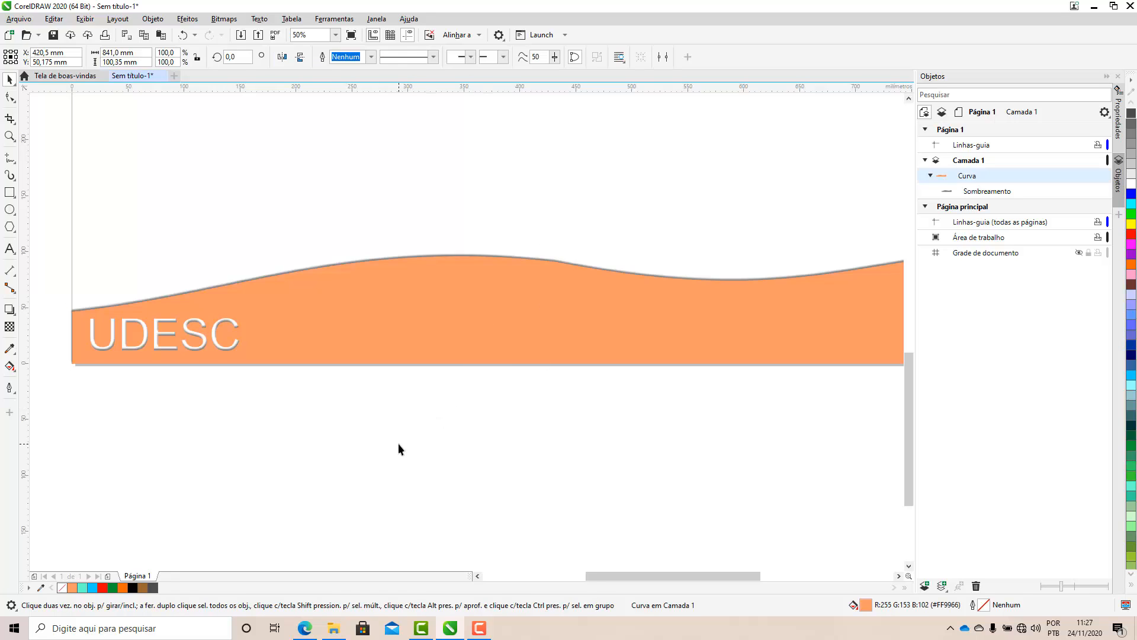
{"action": "scroll", "coordinate": [398, 443], "scroll_direction": "down", "scroll_amount": 2}
{"action": "scroll", "coordinate": [469, 380], "scroll_direction": "up", "scroll_amount": 2}
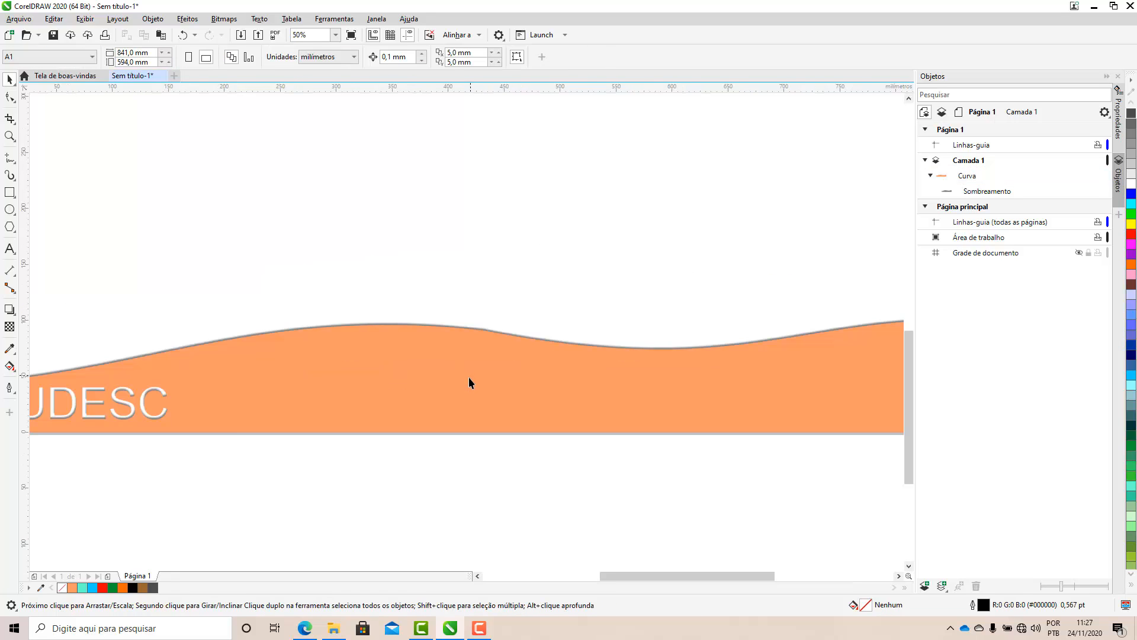
{"action": "scroll", "coordinate": [468, 376], "scroll_direction": "down", "scroll_amount": 2}
{"action": "left_click", "coordinate": [10, 136]}
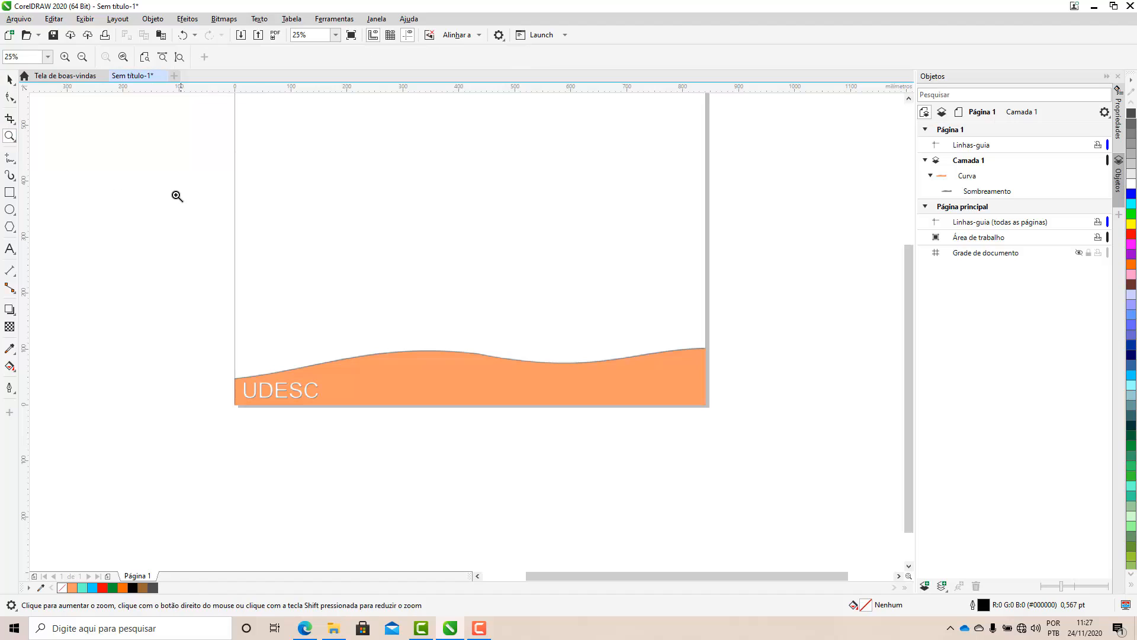
{"action": "left_click_drag", "start_coordinate": [175, 194], "coordinate": [808, 509]}
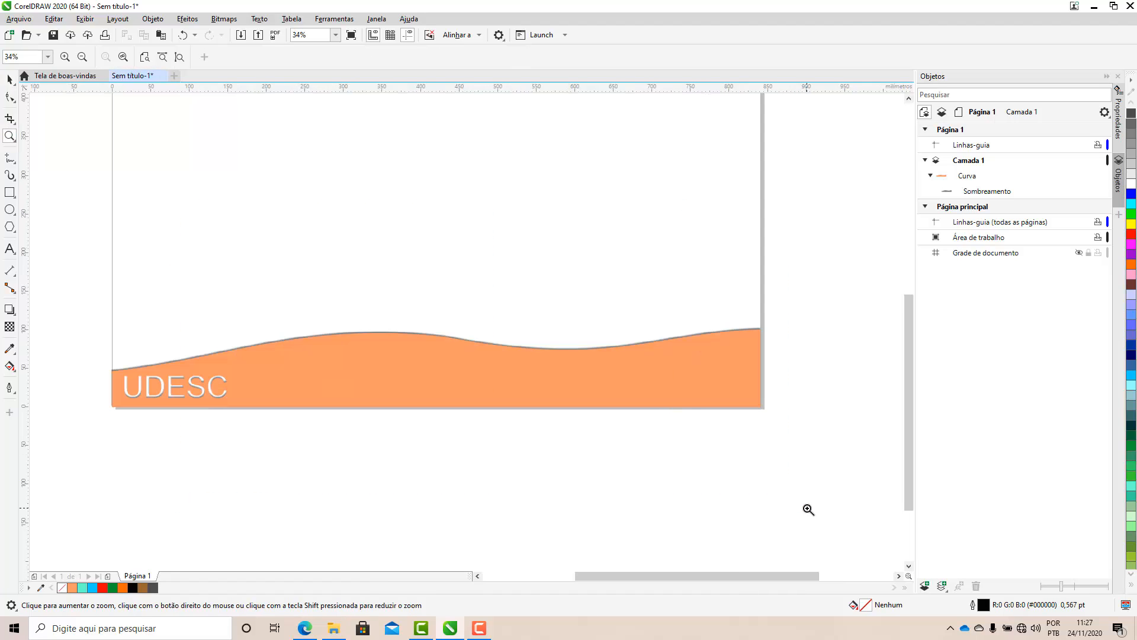
{"action": "left_click", "coordinate": [10, 80]}
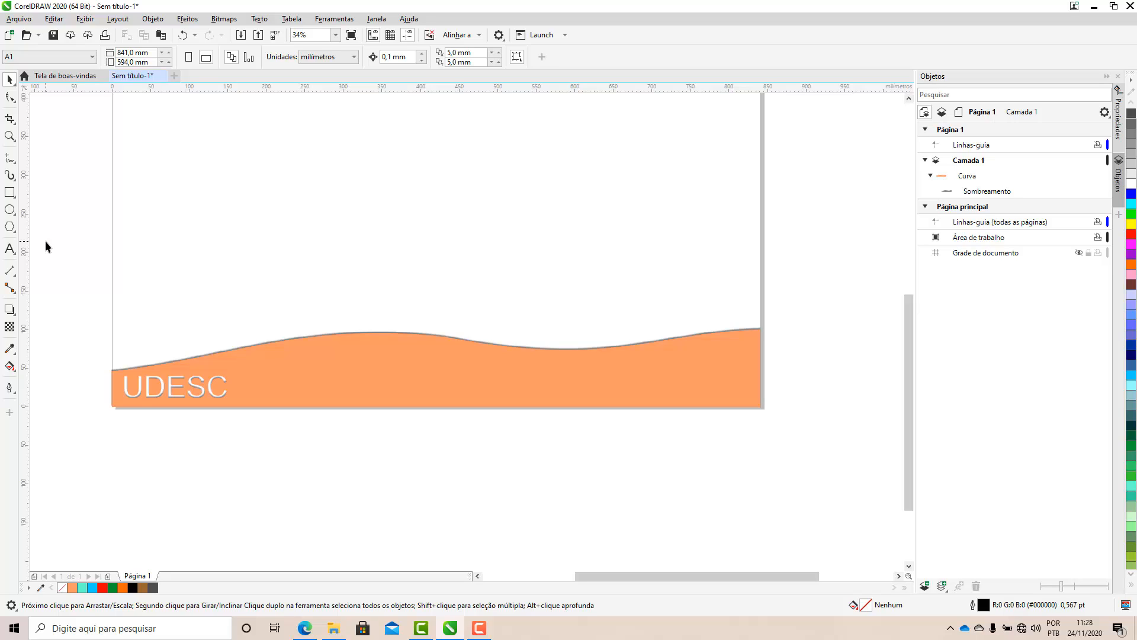
Draw a rectangle about 654.9 × 126.1 mm over the wave, against the page's lower-right corner, filled yellow (#FFFF00) without an outline
{"action": "left_click", "coordinate": [10, 192]}
{"action": "mouse_move", "coordinate": [255, 407]}
{"action": "left_mouse_down"}
{"action": "mouse_move", "coordinate": [769, 312]}
{"action": "mouse_move", "coordinate": [759, 316]}
{"action": "left_mouse_up"}
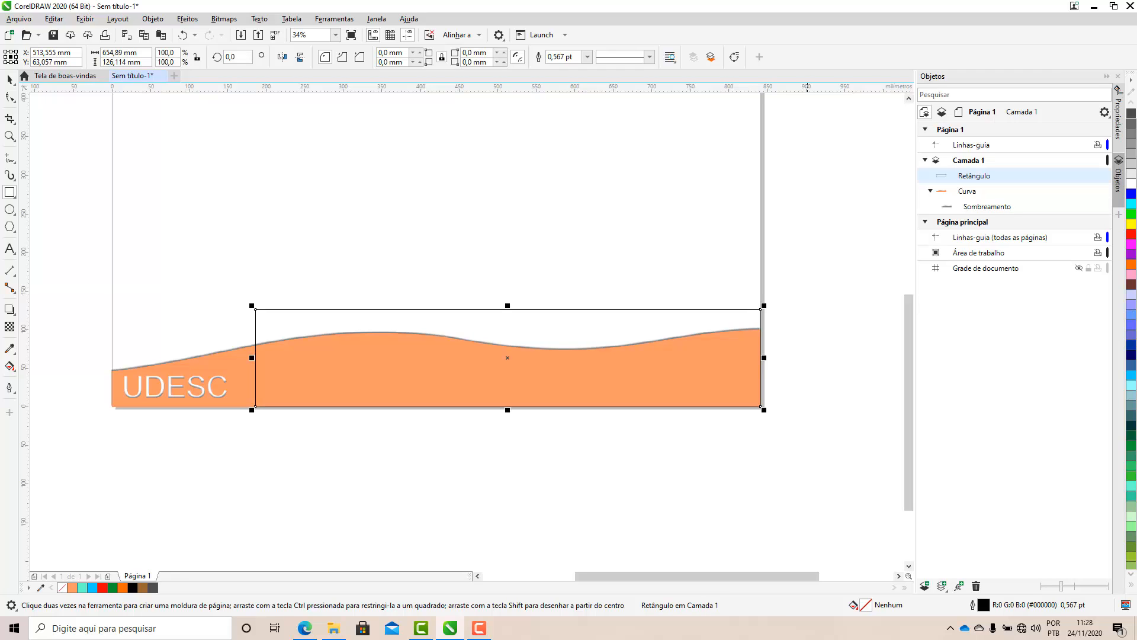
{"action": "left_click", "coordinate": [1132, 225]}
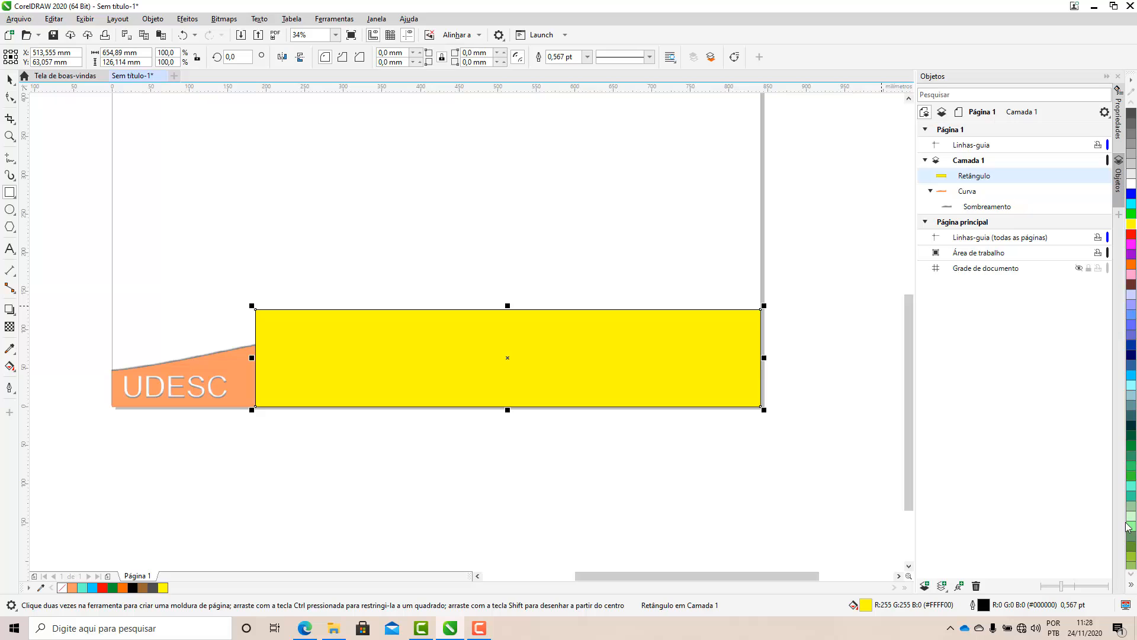
{"action": "right_click", "coordinate": [1131, 99]}
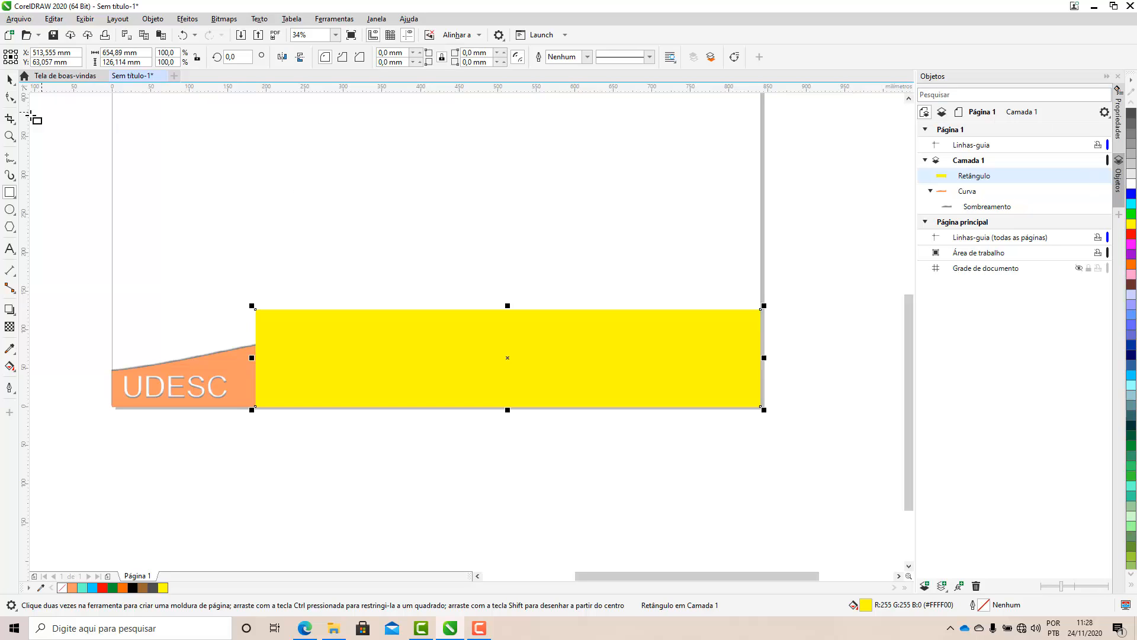
Convert the yellow rectangle to curves and extend its upper-left node to the page's left edge
{"action": "left_click", "coordinate": [9, 79]}
{"action": "right_click", "coordinate": [389, 354]}
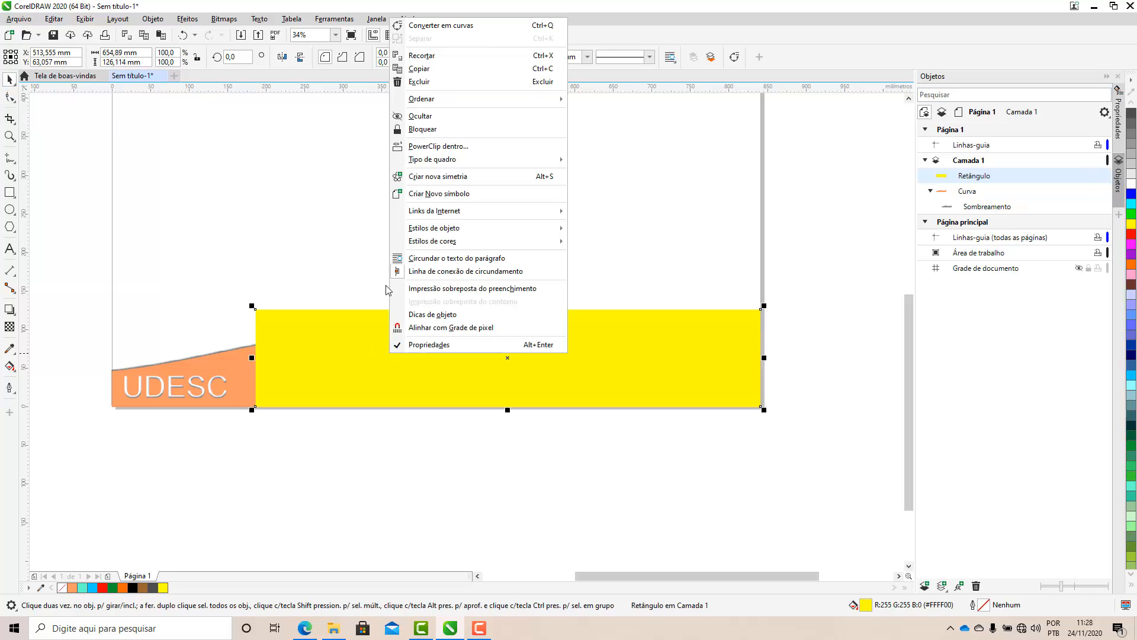
{"action": "left_click", "coordinate": [440, 25]}
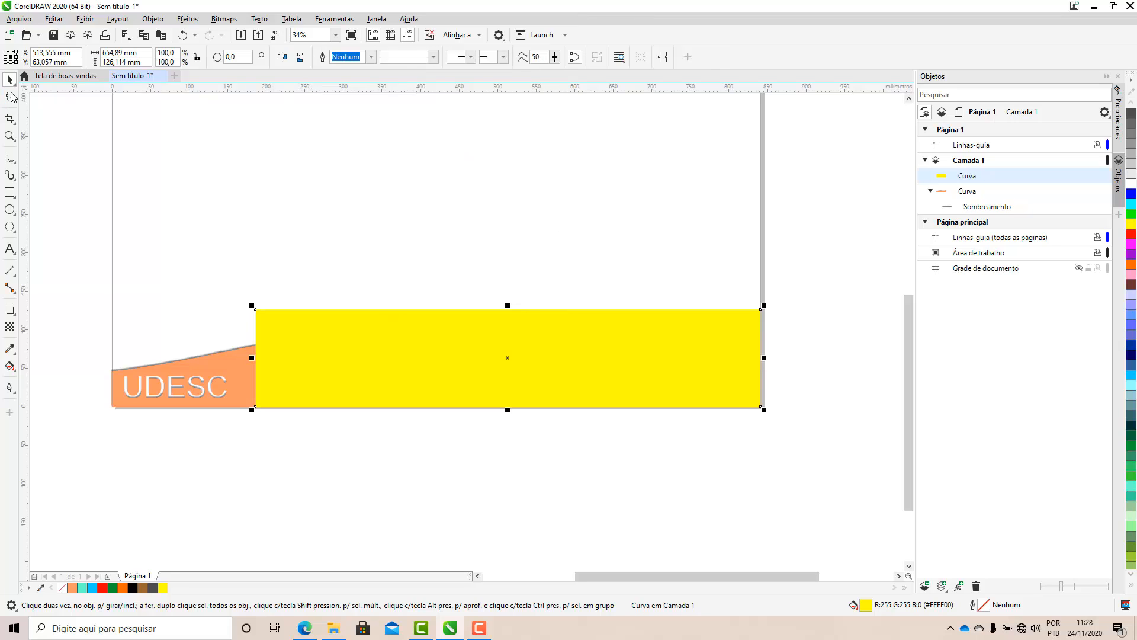
{"action": "left_click", "coordinate": [9, 98]}
{"action": "left_click_drag", "start_coordinate": [256, 310], "coordinate": [112, 305]}
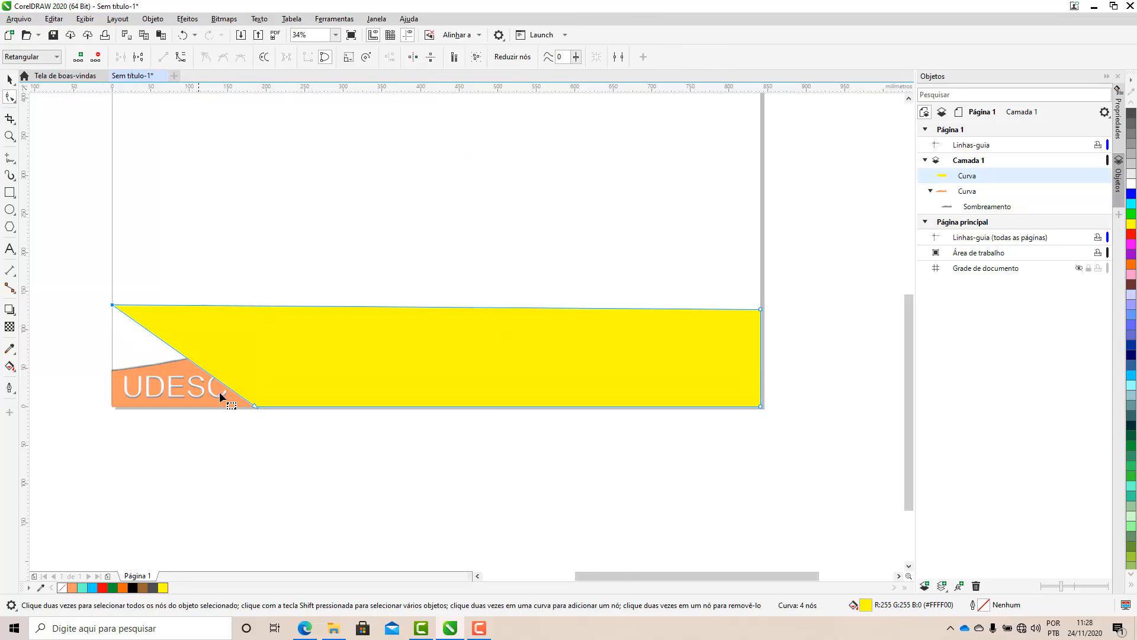
Add a node on the yellow shape's upper edge, lower it into the wave area, and convert its segment to a curve
{"action": "double_click", "coordinate": [355, 308]}
{"action": "left_click_drag", "start_coordinate": [356, 308], "coordinate": [368, 350]}
{"action": "right_click", "coordinate": [368, 351]}
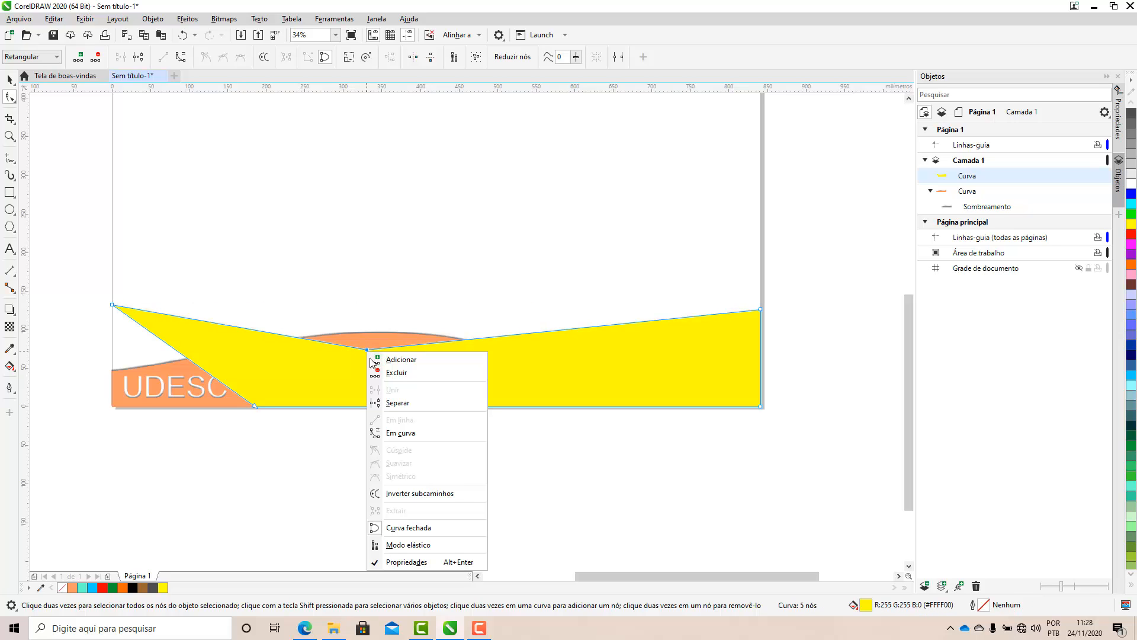
{"action": "left_click", "coordinate": [404, 433]}
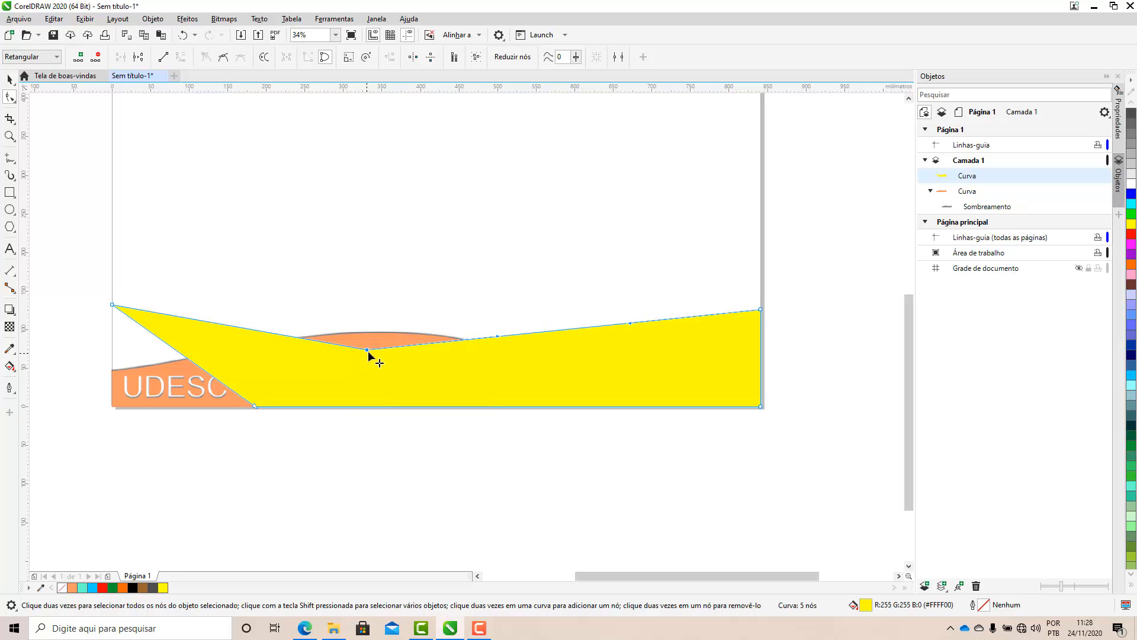
Bend the right segment of the yellow shape's upper edge and reposition two corner nodes: lower-left onto the page corner, upper-right slightly lower
{"action": "left_click_drag", "start_coordinate": [494, 336], "coordinate": [531, 358]}
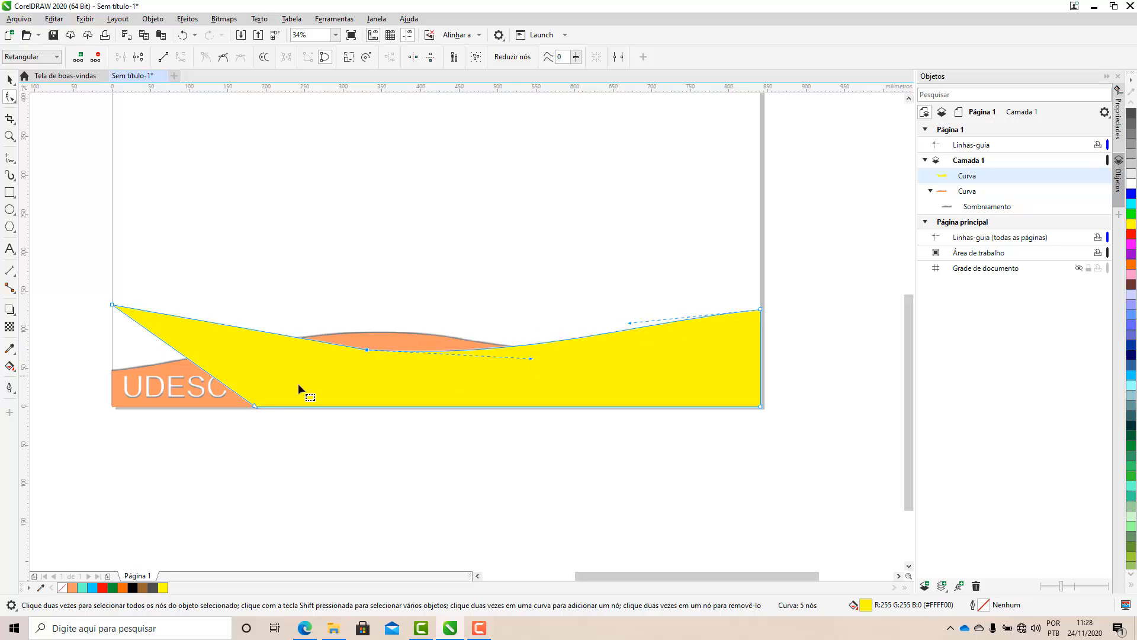
{"action": "left_click_drag", "start_coordinate": [253, 407], "coordinate": [110, 408]}
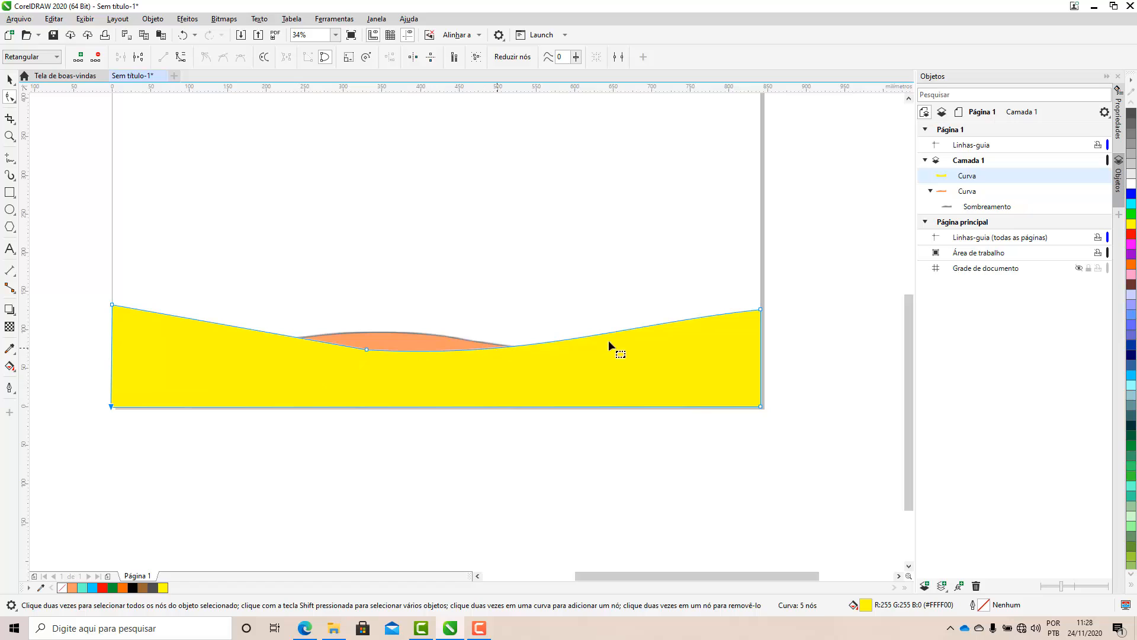
{"action": "left_click_drag", "start_coordinate": [762, 310], "coordinate": [761, 326]}
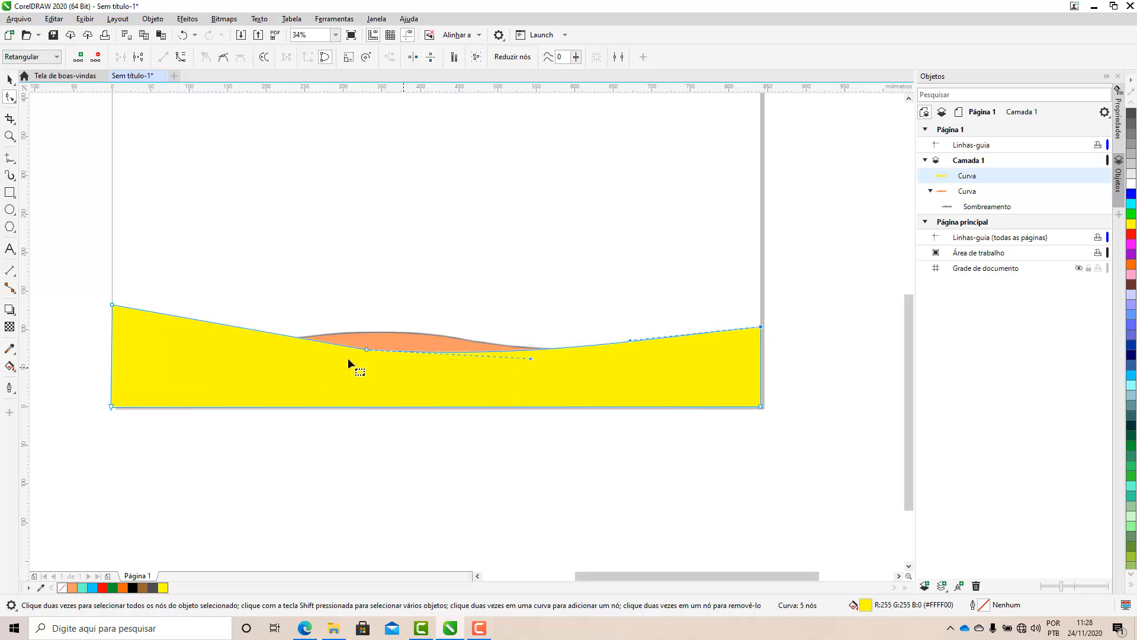
Convert the left segment of the yellow shape's upper edge to a curve and bend it into a concave sweep
{"action": "right_click", "coordinate": [112, 305]}
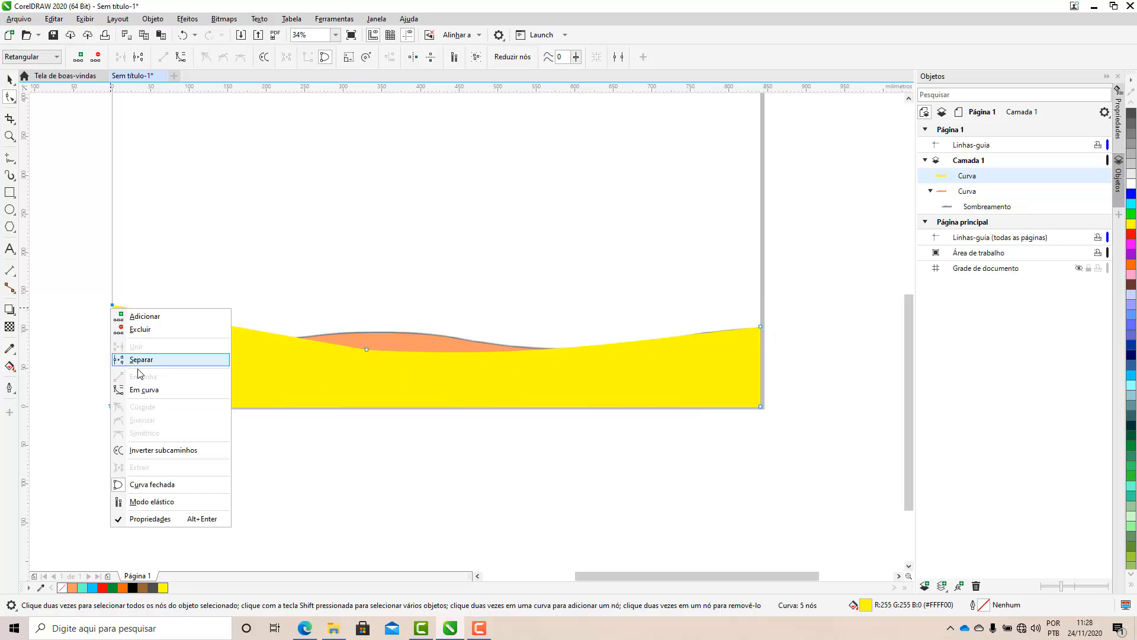
{"action": "left_click", "coordinate": [142, 391]}
{"action": "left_click_drag", "start_coordinate": [194, 320], "coordinate": [264, 350]}
{"action": "left_click", "coordinate": [10, 79]}
{"action": "left_click", "coordinate": [150, 437]}
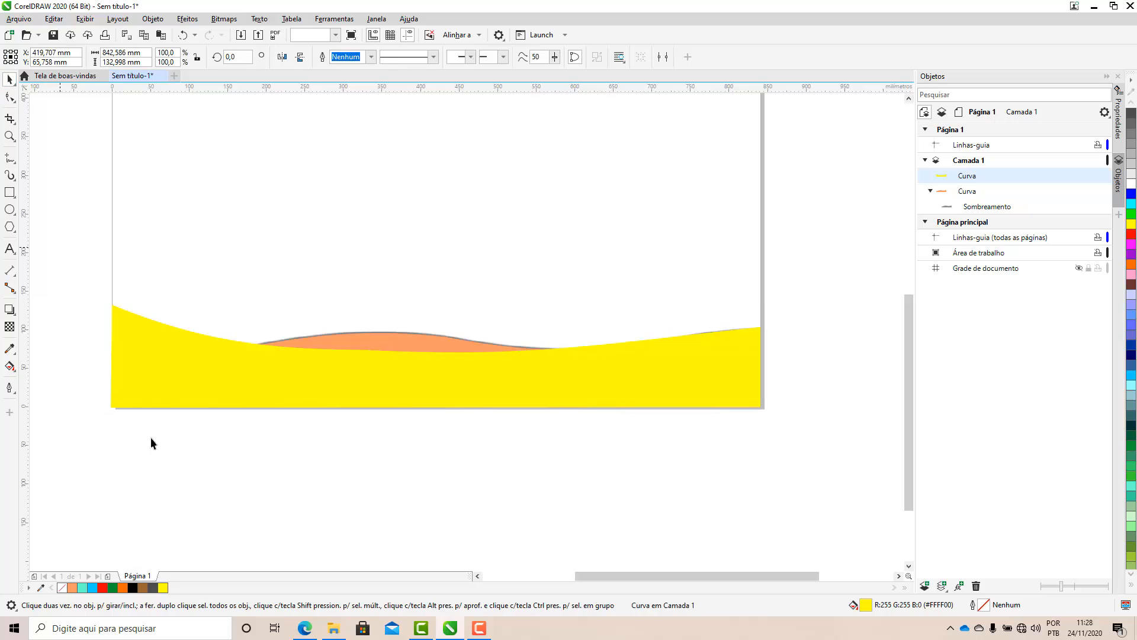
Raise the yellow wave's upper-right node slightly along the page's right edge
{"action": "left_click", "coordinate": [695, 353]}
{"action": "key", "text": "F10"}
{"action": "left_click_drag", "start_coordinate": [758, 325], "coordinate": [761, 315]}
{"action": "left_click", "coordinate": [10, 79]}
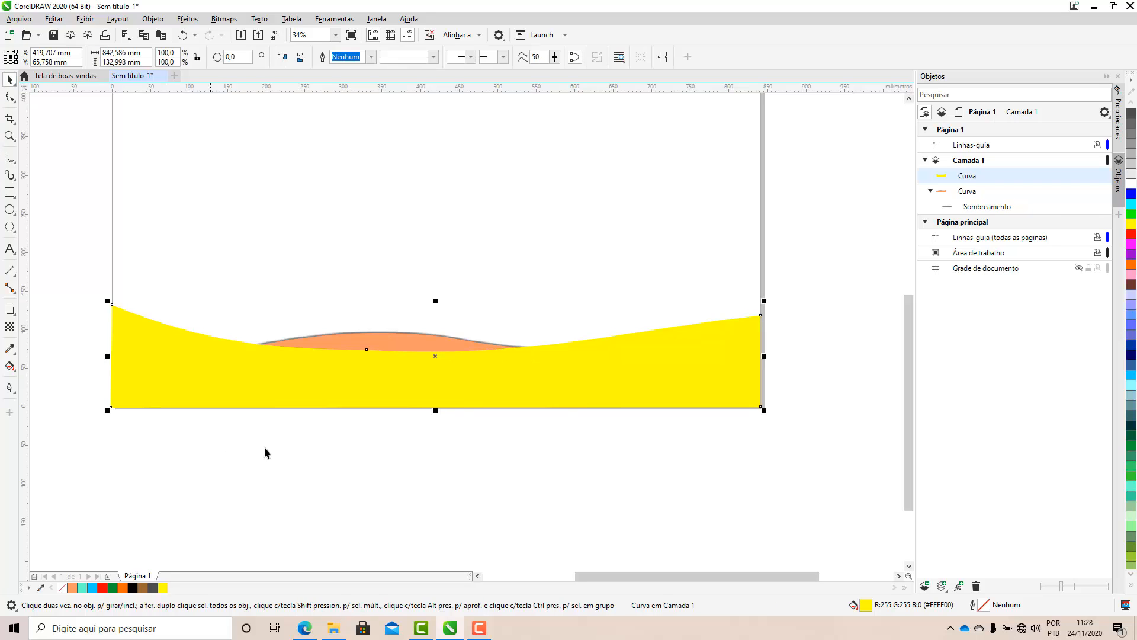
{"action": "left_click", "coordinate": [264, 447]}
Lower the middle node on the yellow wave's upper edge and adjust its right handle for a smooth dip
{"action": "left_click", "coordinate": [371, 375]}
{"action": "left_click", "coordinate": [9, 97]}
{"action": "left_click_drag", "start_coordinate": [366, 350], "coordinate": [370, 359]}
{"action": "left_click_drag", "start_coordinate": [532, 368], "coordinate": [516, 361]}
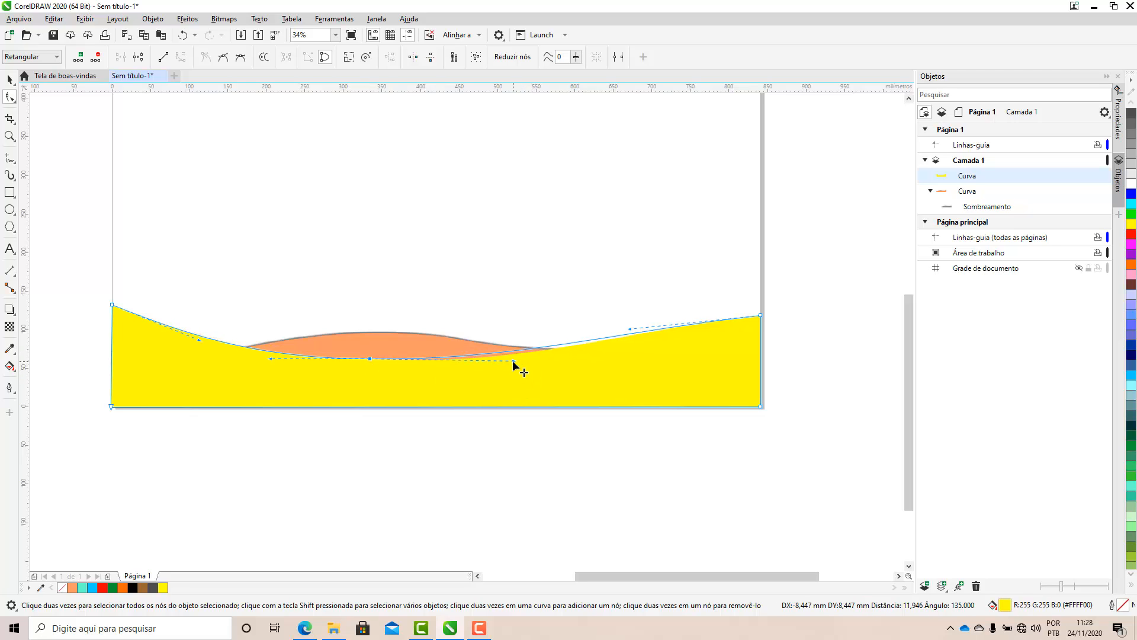
{"action": "left_click", "coordinate": [308, 507]}
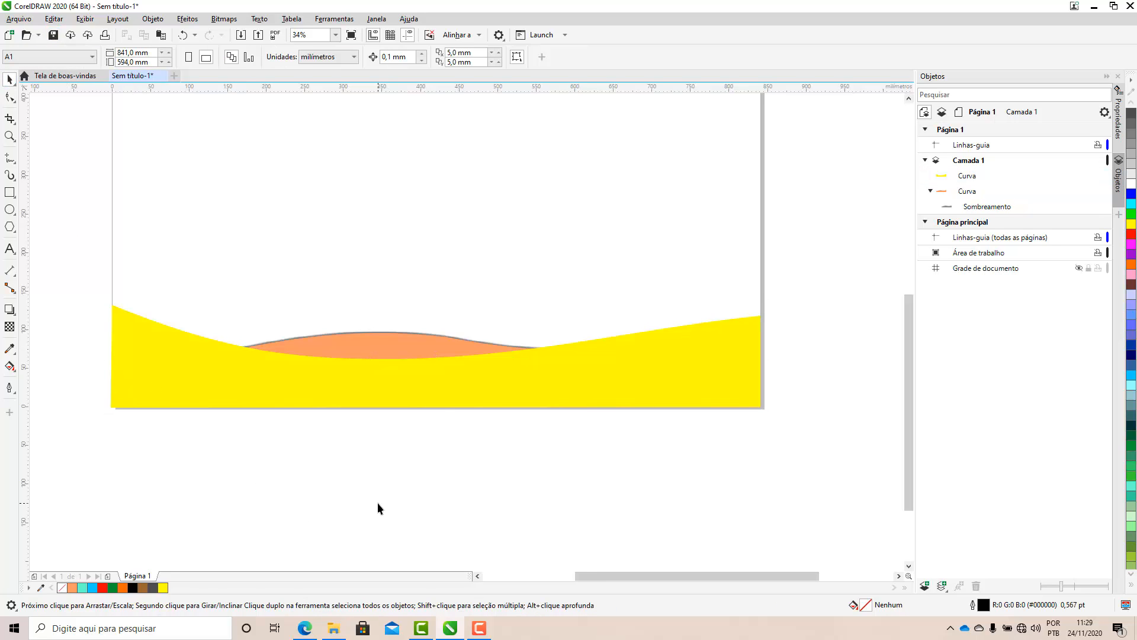
Send the yellow wave to the back, behind the orange UDESC wave
{"action": "left_click", "coordinate": [439, 370]}
{"action": "left_click", "coordinate": [513, 432]}
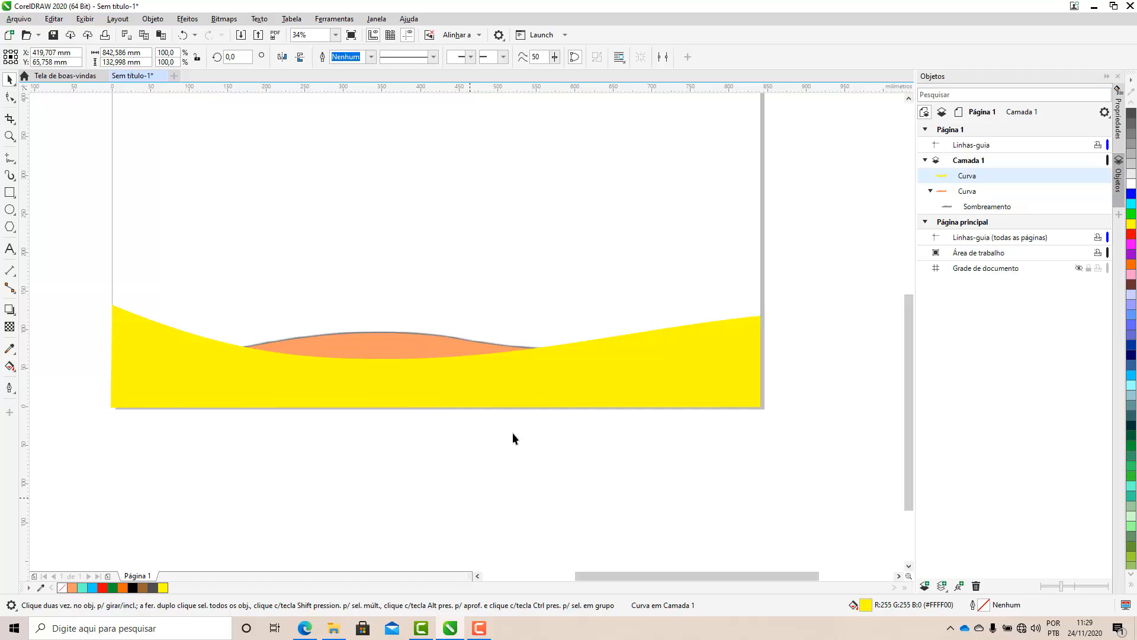
{"action": "left_click", "coordinate": [553, 383]}
{"action": "key", "text": "shift+Page_Down"}
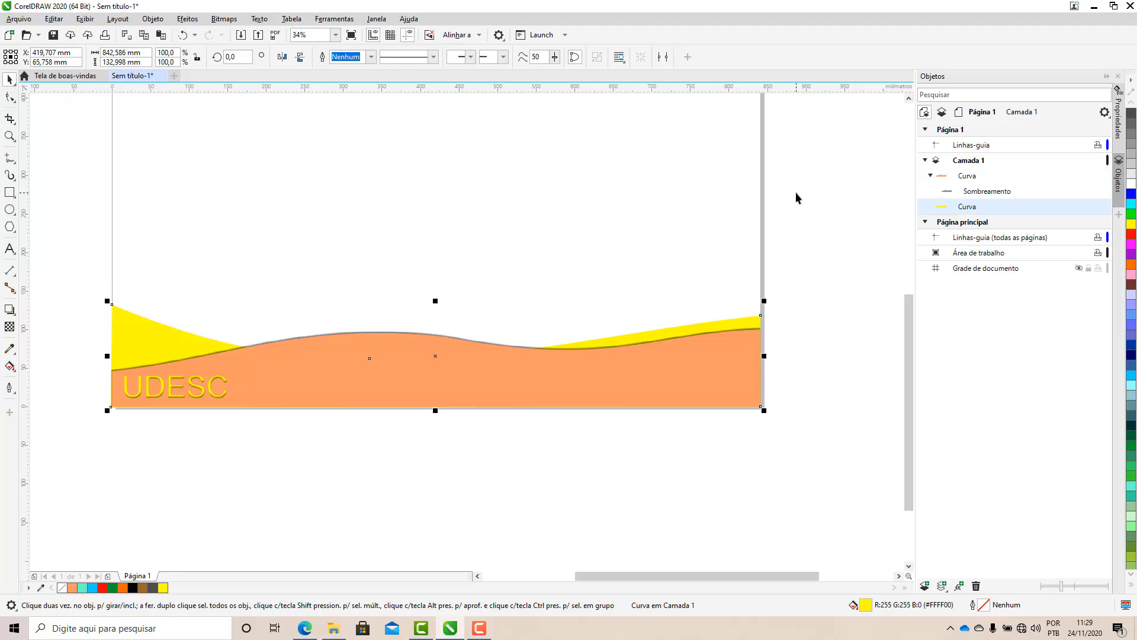
{"action": "left_click", "coordinate": [173, 411]}
Move the orange wave so its lower-left corner snaps onto the yellow wave's lower-left node
{"action": "scroll", "coordinate": [148, 385], "scroll_direction": "up", "scroll_amount": 2}
{"action": "scroll", "coordinate": [52, 410], "scroll_direction": "up", "scroll_amount": 3}
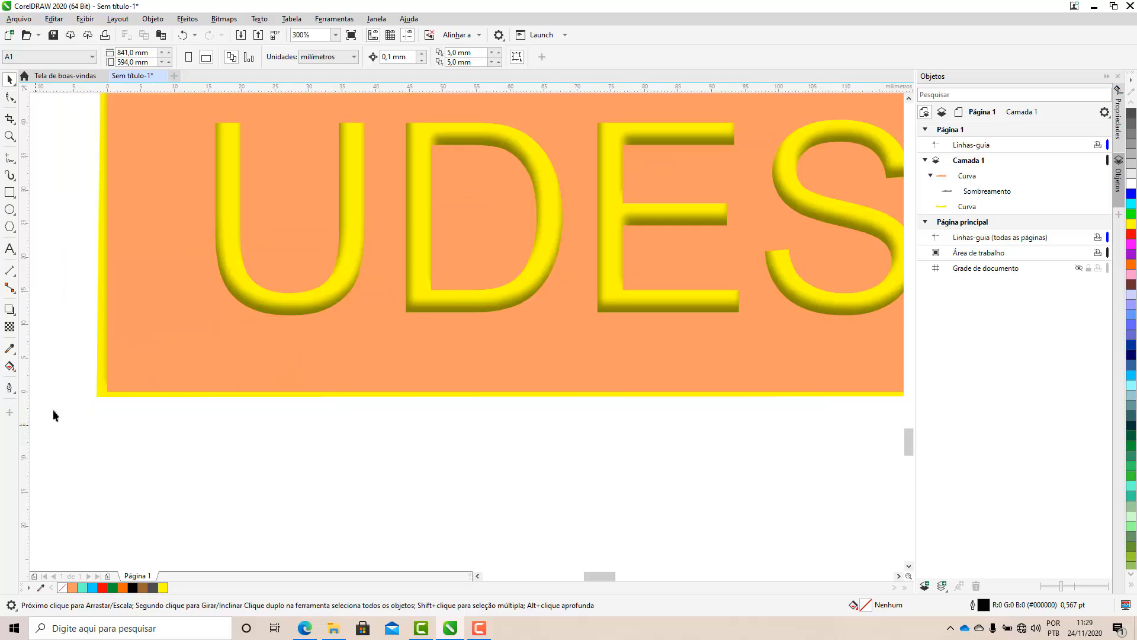
{"action": "left_click_drag", "start_coordinate": [142, 376], "coordinate": [177, 350]}
{"action": "scroll", "coordinate": [188, 413], "scroll_direction": "down", "scroll_amount": 2}
{"action": "left_click", "coordinate": [236, 367]}
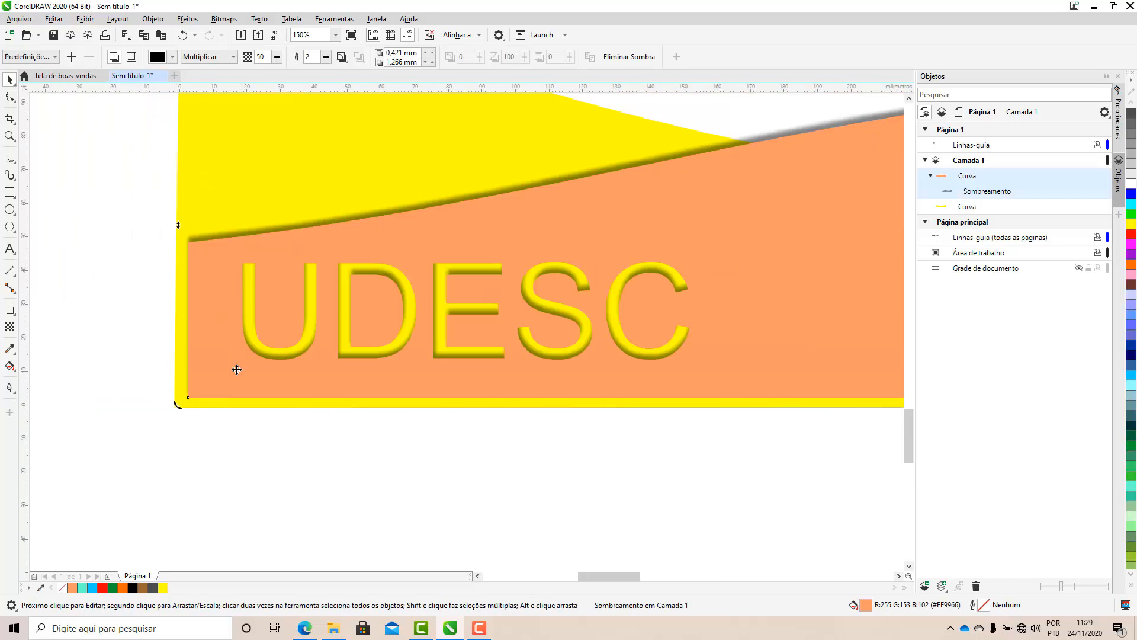
{"action": "scroll", "coordinate": [236, 369], "scroll_direction": "down", "scroll_amount": 2}
{"action": "scroll", "coordinate": [250, 391], "scroll_direction": "up", "scroll_amount": 2}
{"action": "left_click_drag", "start_coordinate": [147, 329], "coordinate": [146, 330]}
{"action": "scroll", "coordinate": [142, 337], "scroll_direction": "up", "scroll_amount": 5}
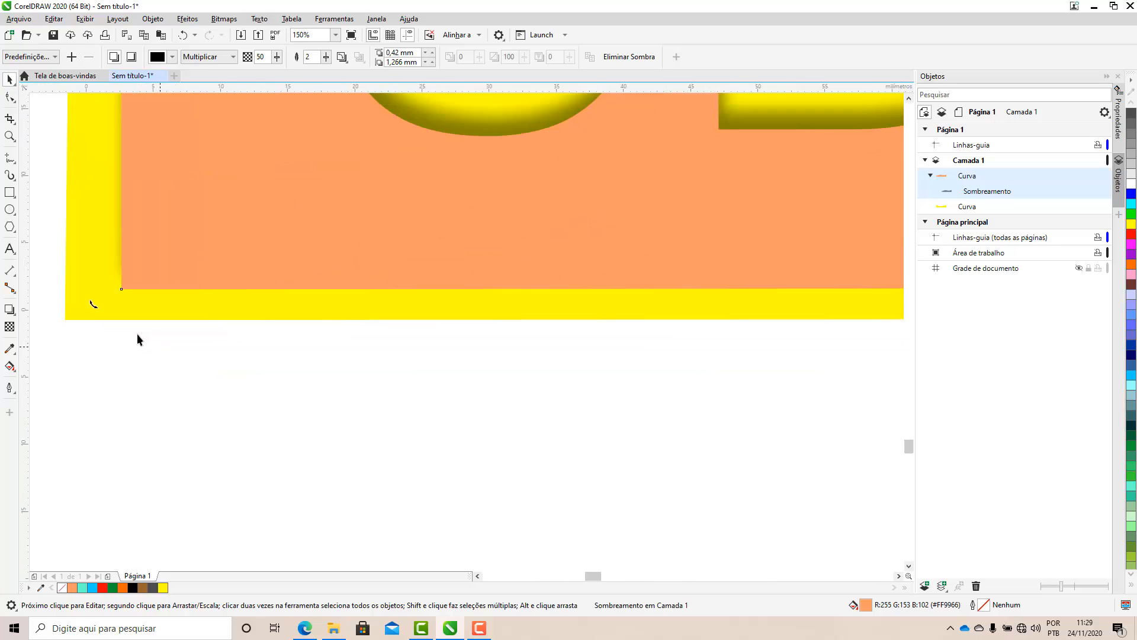
{"action": "key", "text": "F10"}
{"action": "scroll", "coordinate": [323, 330], "scroll_direction": "down", "scroll_amount": 2}
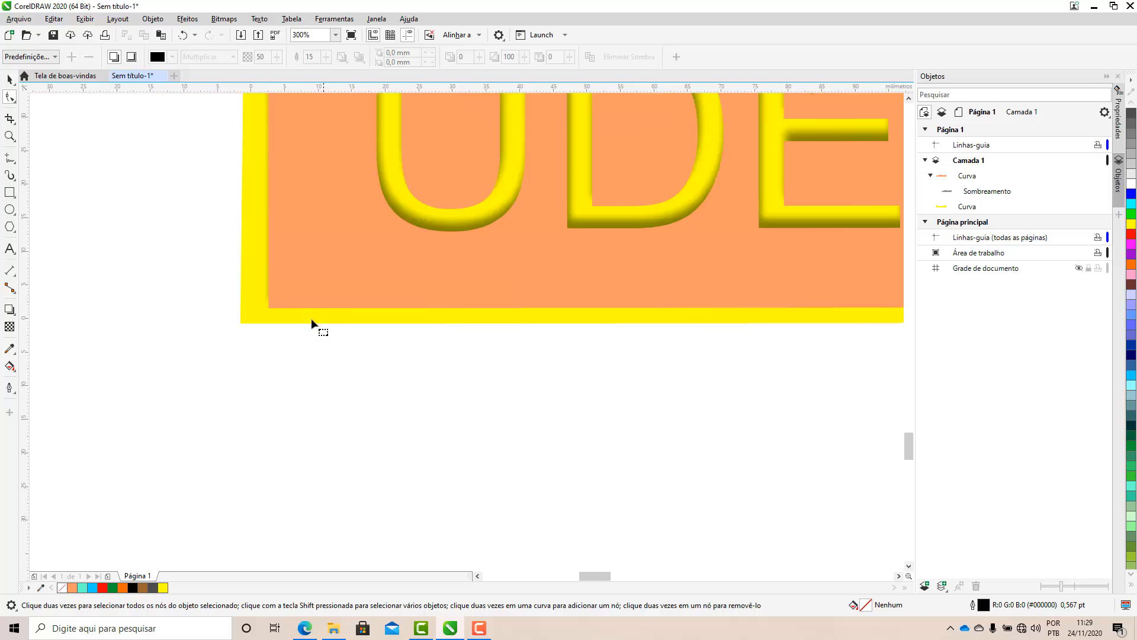
{"action": "left_click", "coordinate": [326, 300]}
{"action": "left_click", "coordinate": [9, 78]}
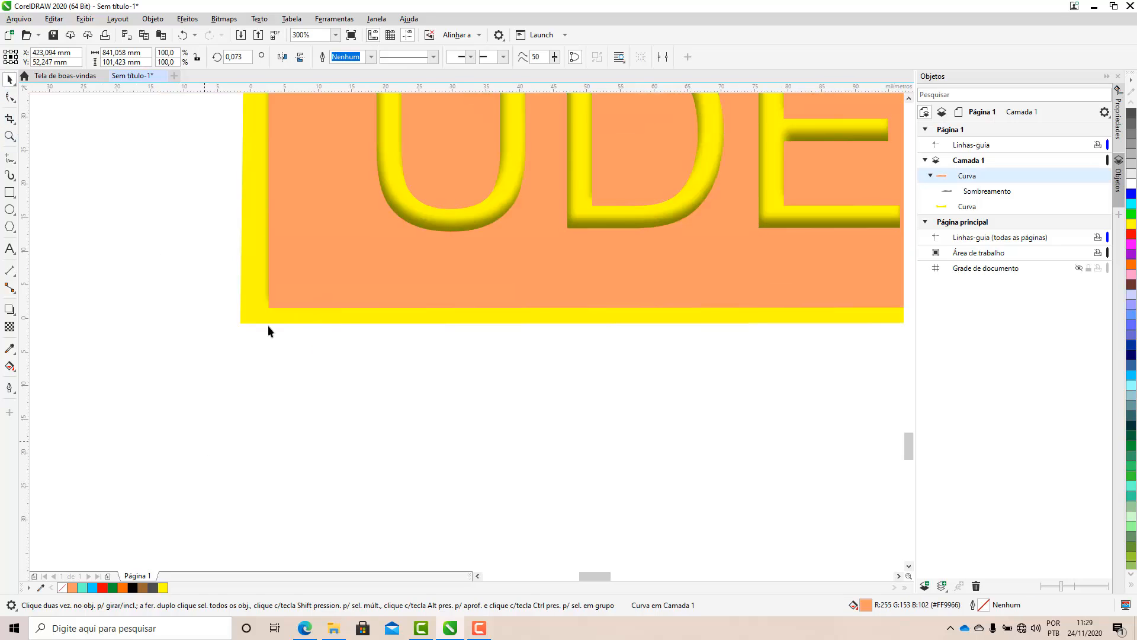
{"action": "left_click_drag", "start_coordinate": [268, 305], "coordinate": [229, 348]}
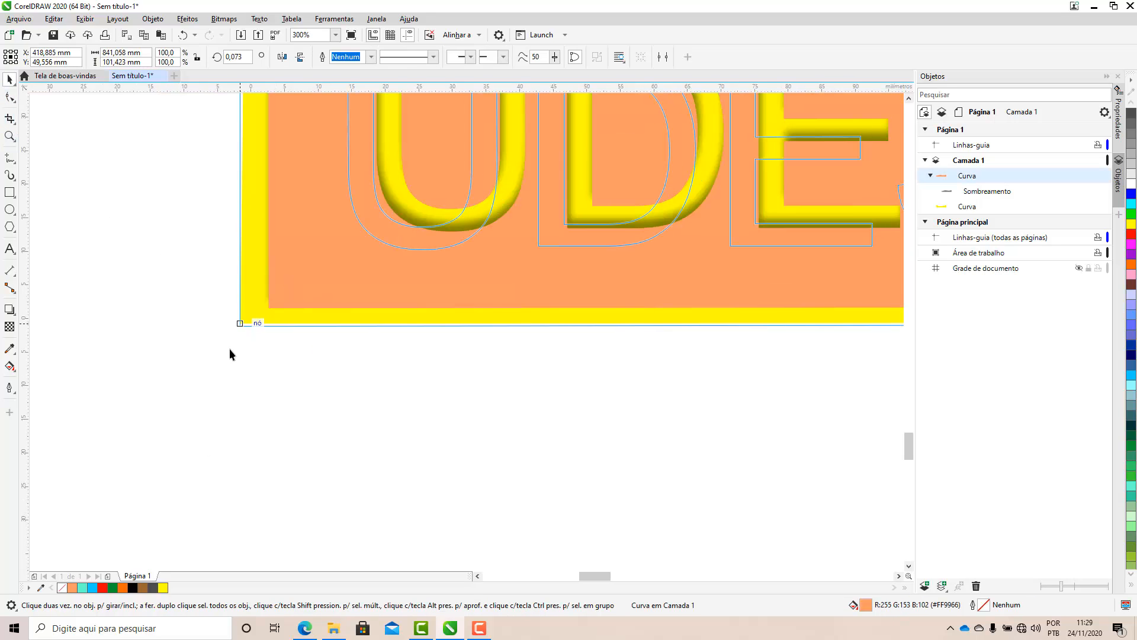
Pull the orange wave's right-hand nodes outward to the page's right edge so they cover the yellow strip
{"action": "scroll", "coordinate": [230, 348], "scroll_direction": "down", "scroll_amount": 6}
{"action": "scroll", "coordinate": [587, 401], "scroll_direction": "up", "scroll_amount": 5}
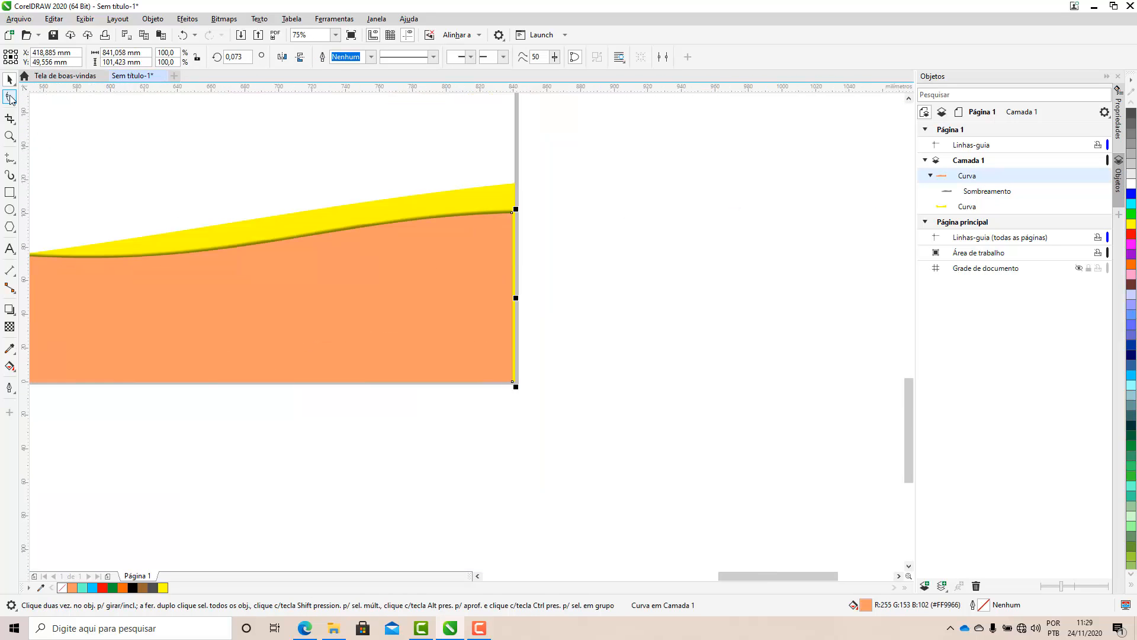
{"action": "left_click", "coordinate": [10, 97]}
{"action": "scroll", "coordinate": [511, 221], "scroll_direction": "up", "scroll_amount": 5}
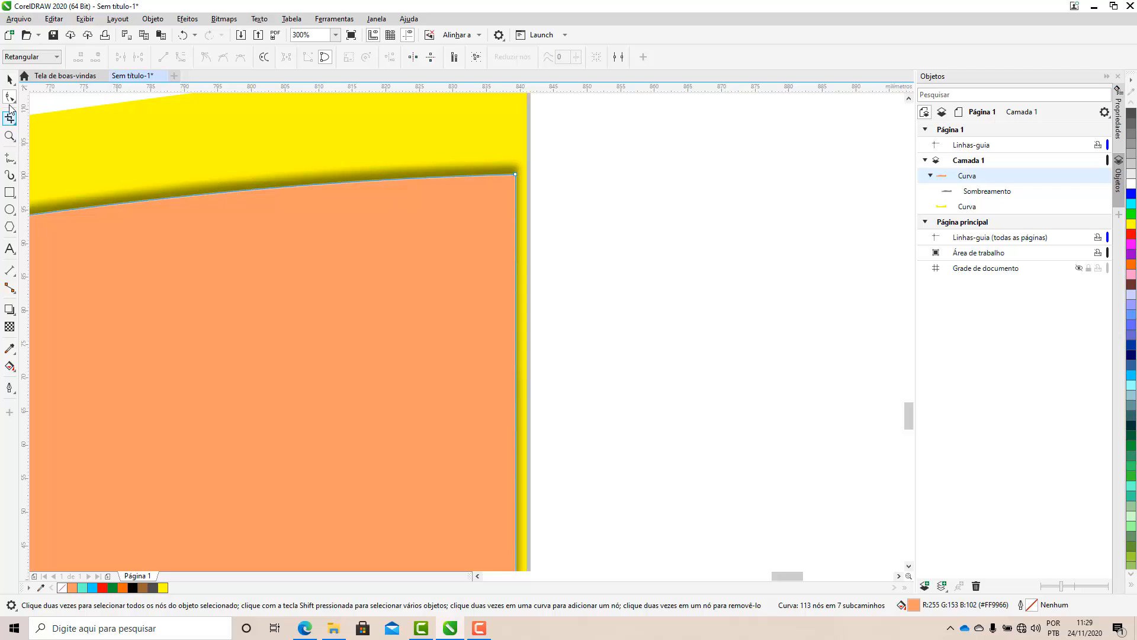
{"action": "left_click", "coordinate": [516, 174]}
{"action": "left_click_drag", "start_coordinate": [526, 175], "coordinate": [528, 172]}
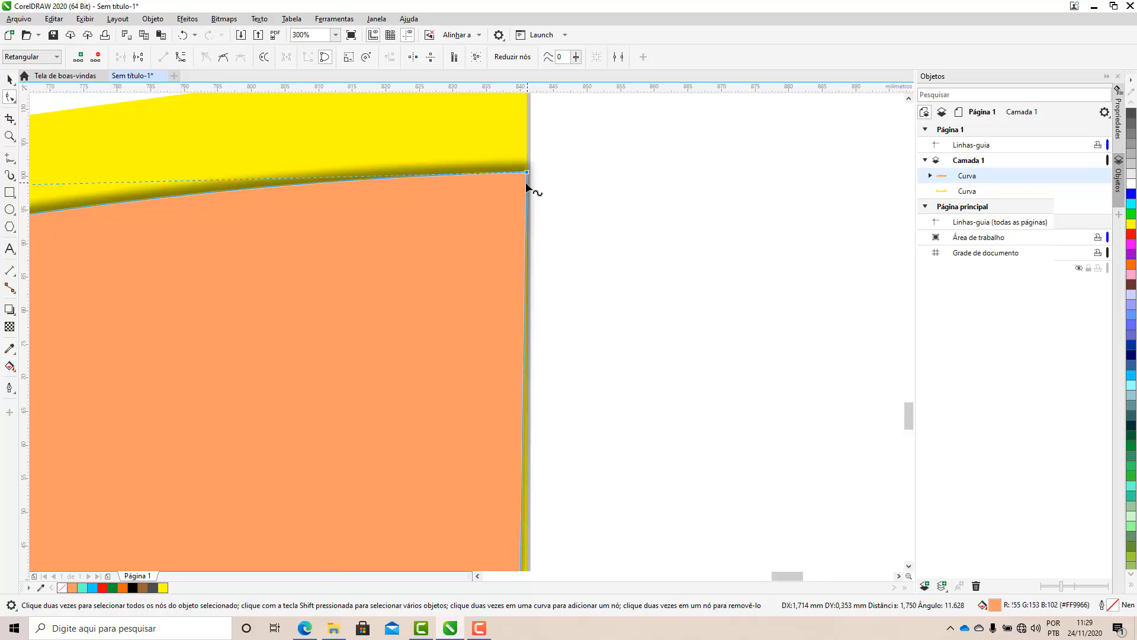
{"action": "scroll", "coordinate": [526, 182], "scroll_direction": "down", "scroll_amount": 2}
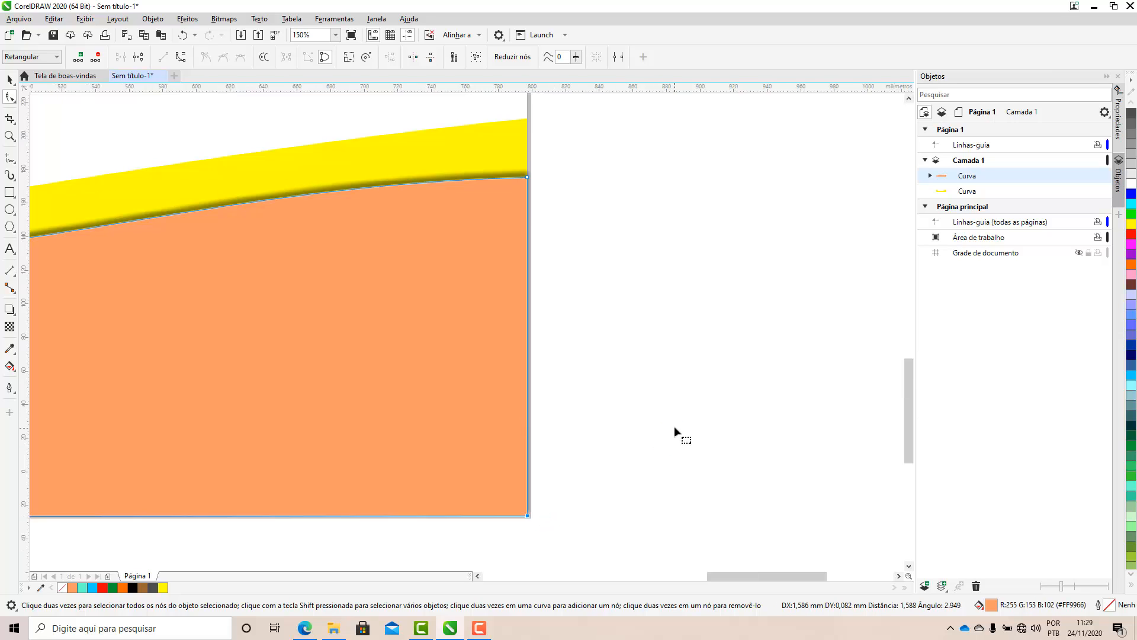
{"action": "scroll", "coordinate": [674, 425], "scroll_direction": "down", "scroll_amount": 5}
{"action": "left_click", "coordinate": [10, 79]}
{"action": "left_click", "coordinate": [74, 176]}
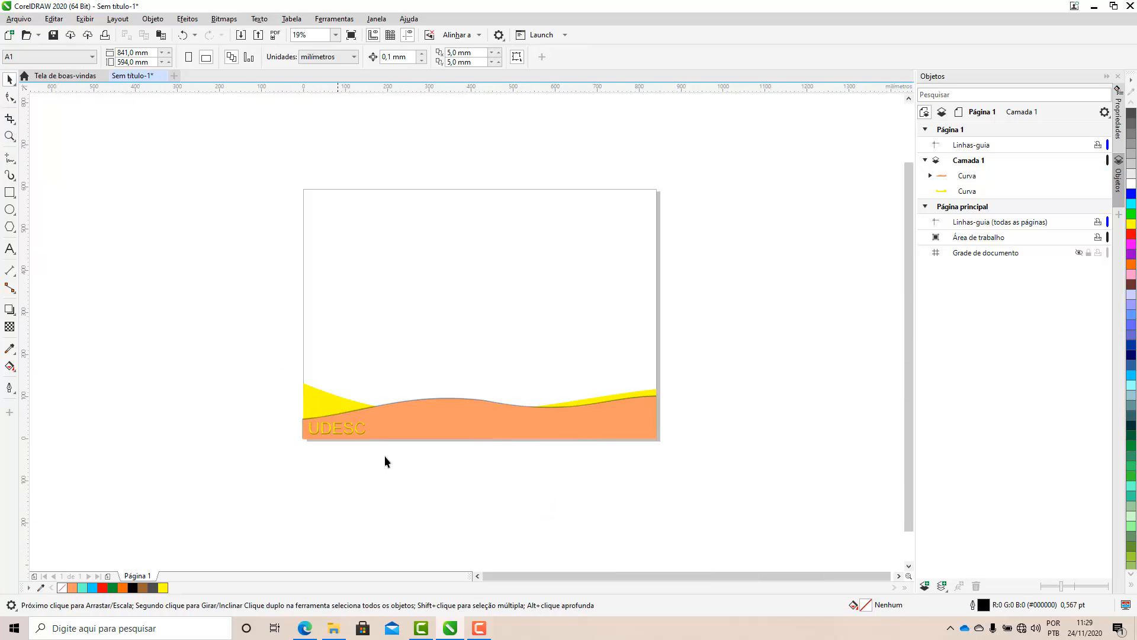
Adjust the orange wave's lower-left and upper-left nodes to line up with the page's edges
{"action": "scroll", "coordinate": [385, 453], "scroll_direction": "up", "scroll_amount": 1}
{"action": "scroll", "coordinate": [251, 449], "scroll_direction": "up", "scroll_amount": 1}
{"action": "left_click", "coordinate": [210, 391]}
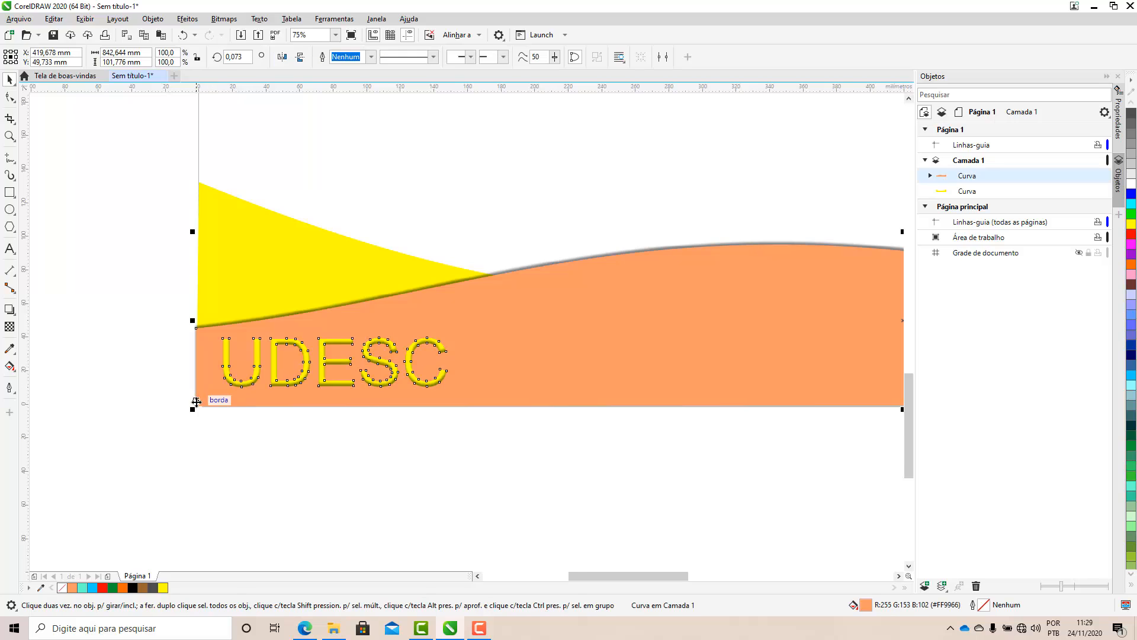
{"action": "scroll", "coordinate": [246, 426], "scroll_direction": "up", "scroll_amount": 3}
{"action": "left_click", "coordinate": [9, 97]}
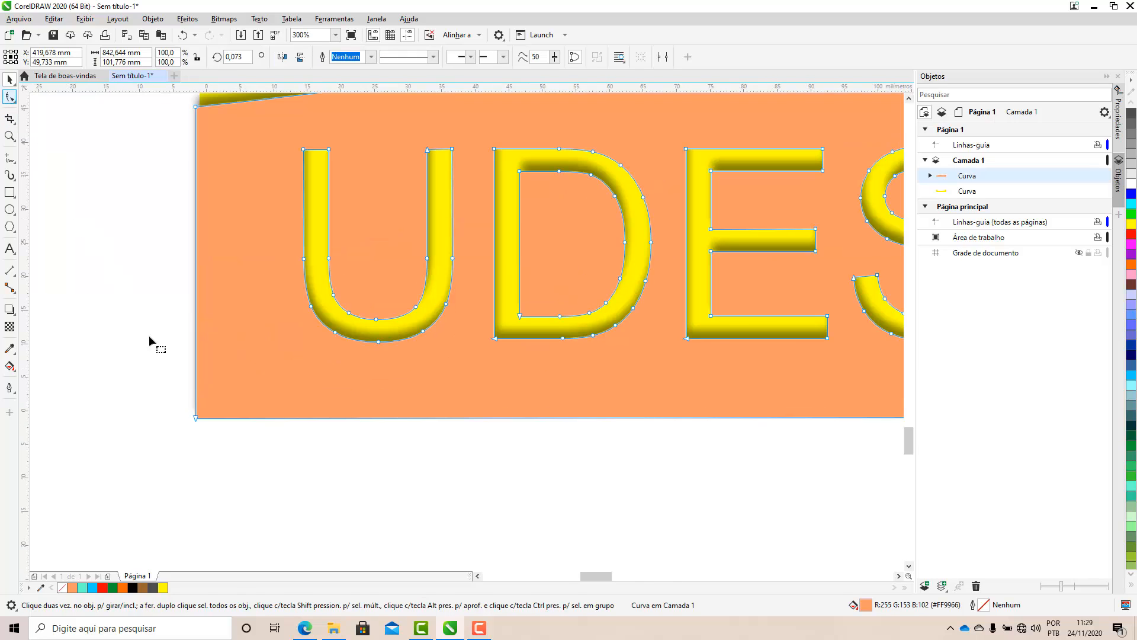
{"action": "right_click", "coordinate": [220, 406]}
{"action": "left_click", "coordinate": [195, 418]}
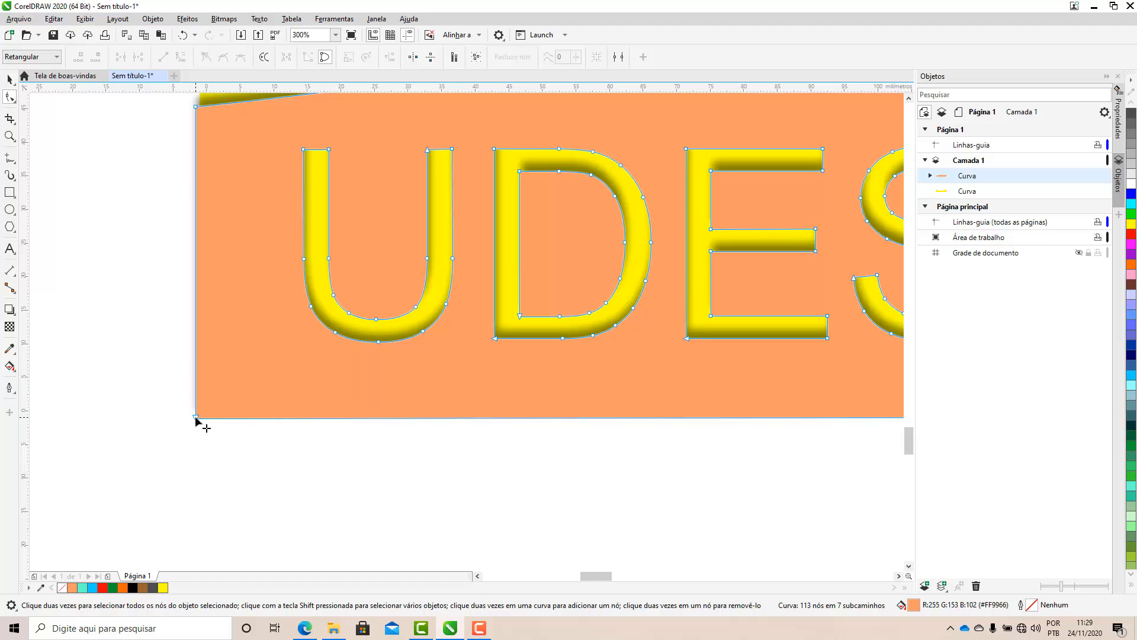
{"action": "mouse_move", "coordinate": [196, 419]}
{"action": "left_mouse_down"}
{"action": "mouse_move", "coordinate": [234, 406]}
{"action": "mouse_move", "coordinate": [196, 415]}
{"action": "left_mouse_up"}
{"action": "mouse_move", "coordinate": [197, 108]}
{"action": "left_mouse_down"}
{"action": "mouse_move", "coordinate": [214, 116]}
{"action": "mouse_move", "coordinate": [203, 112]}
{"action": "left_mouse_up"}
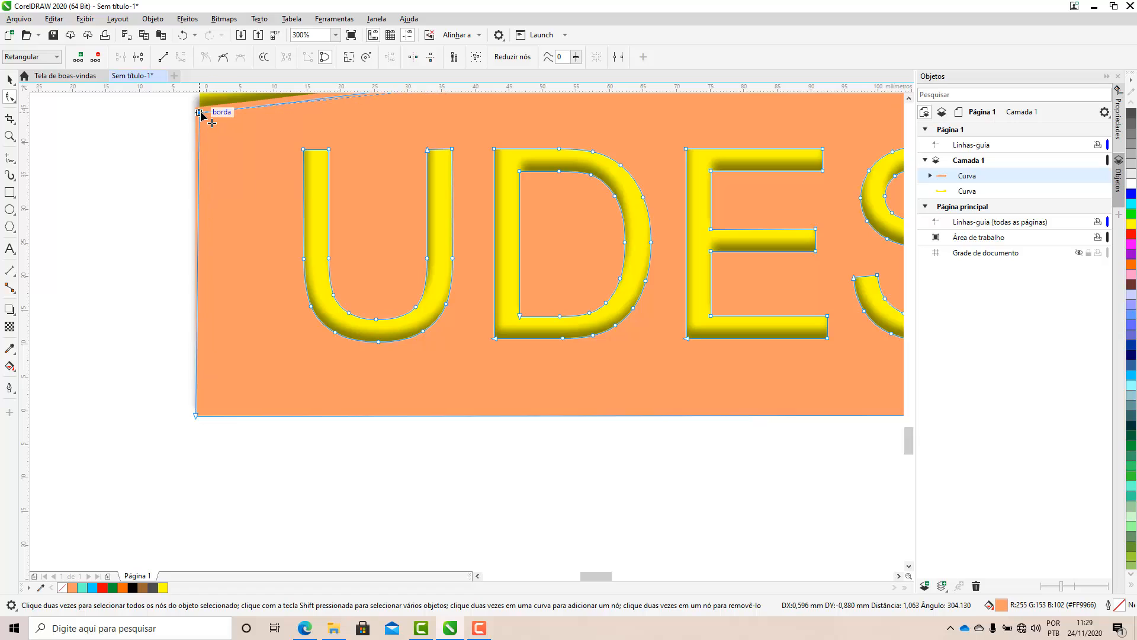
Examine how the orange and yellow waves overlap across the full width of the page
{"action": "scroll", "coordinate": [150, 260], "scroll_direction": "down", "scroll_amount": 7}
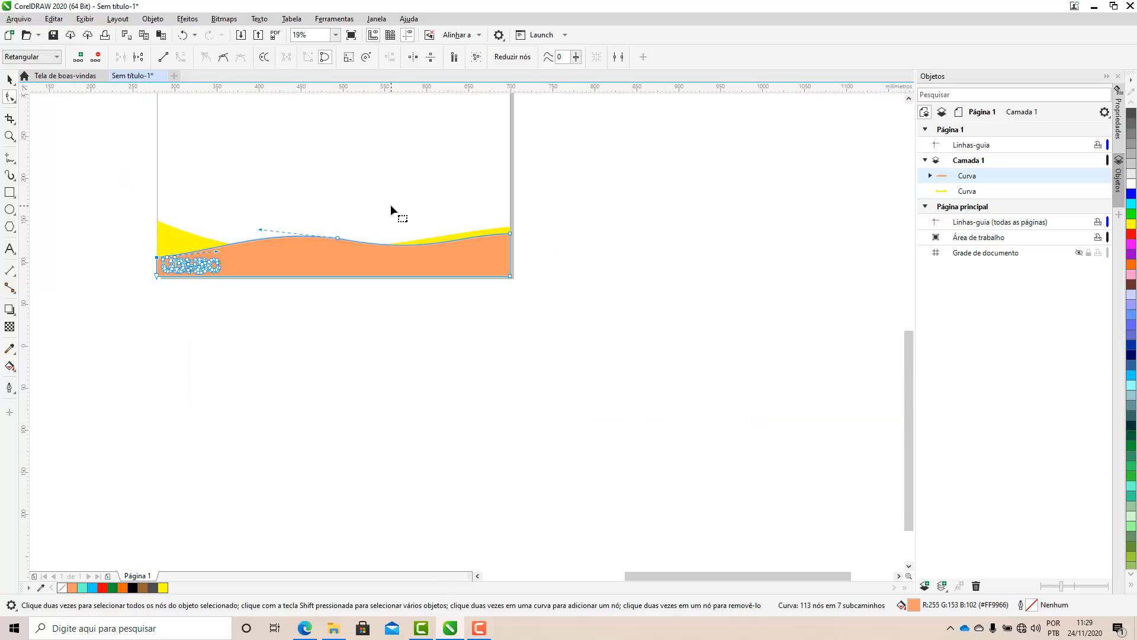
{"action": "scroll", "coordinate": [699, 291], "scroll_direction": "up", "scroll_amount": 5}
{"action": "scroll", "coordinate": [770, 254], "scroll_direction": "down", "scroll_amount": 3}
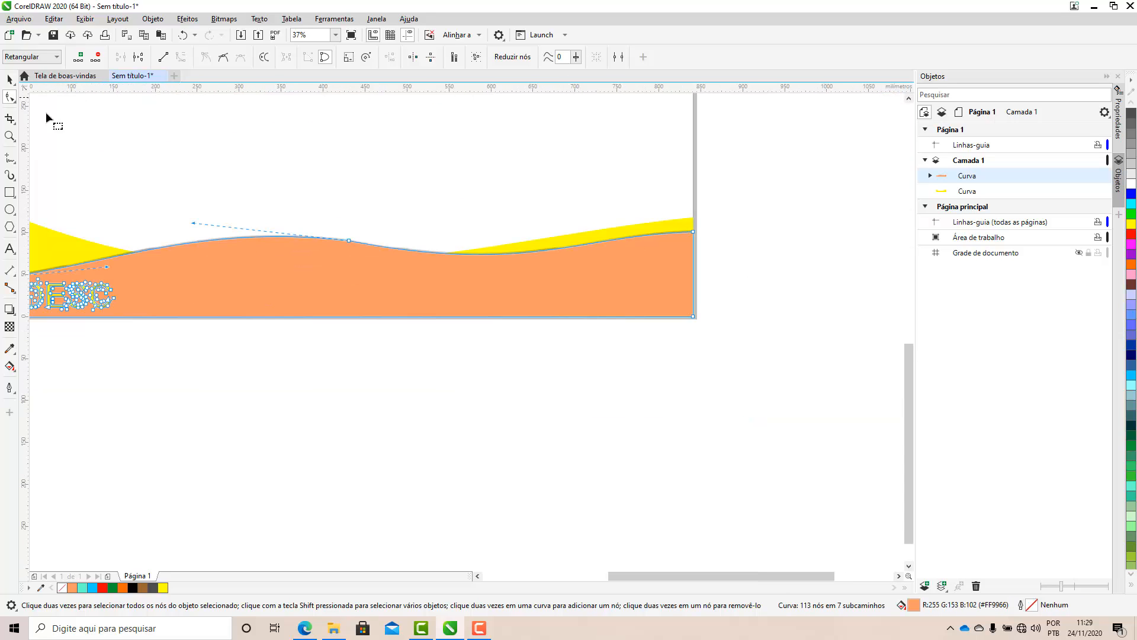
{"action": "left_click", "coordinate": [9, 78]}
{"action": "scroll", "coordinate": [594, 280], "scroll_direction": "down", "scroll_amount": 1}
{"action": "left_click", "coordinate": [405, 257]}
{"action": "scroll", "coordinate": [404, 257], "scroll_direction": "up", "scroll_amount": 1}
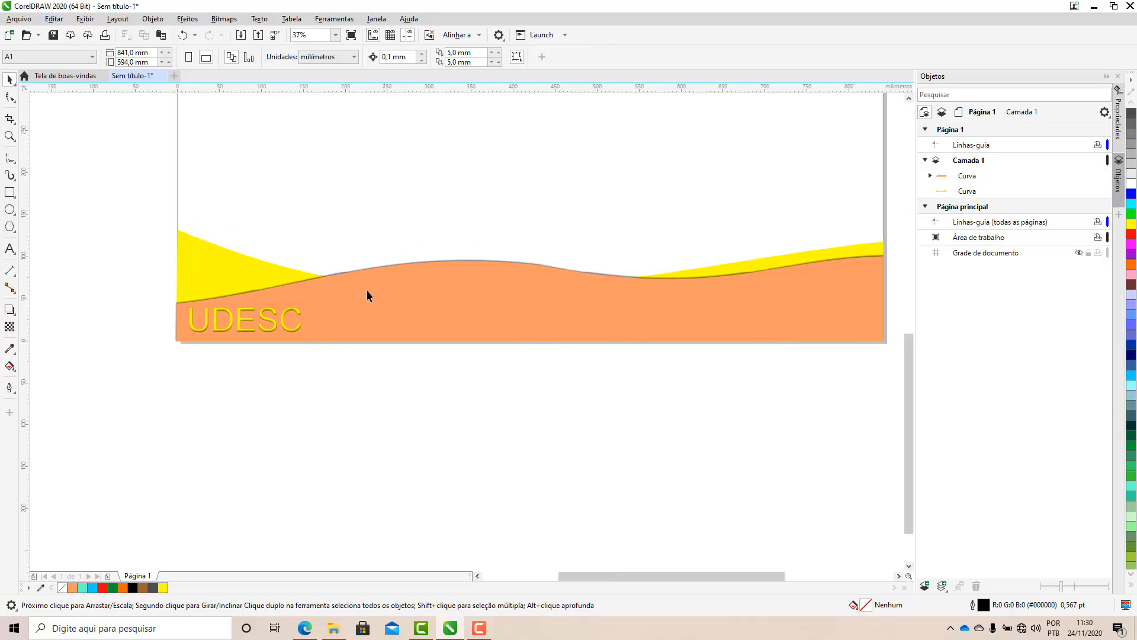
{"action": "left_click", "coordinate": [367, 290]}
{"action": "left_click", "coordinate": [321, 393]}
{"action": "scroll", "coordinate": [229, 333], "scroll_direction": "down", "scroll_amount": 1}
{"action": "scroll", "coordinate": [286, 306], "scroll_direction": "up", "scroll_amount": 1}
Try deleting the orange wave and then the yellow wave, undoing each deletion
{"action": "left_click", "coordinate": [154, 306]}
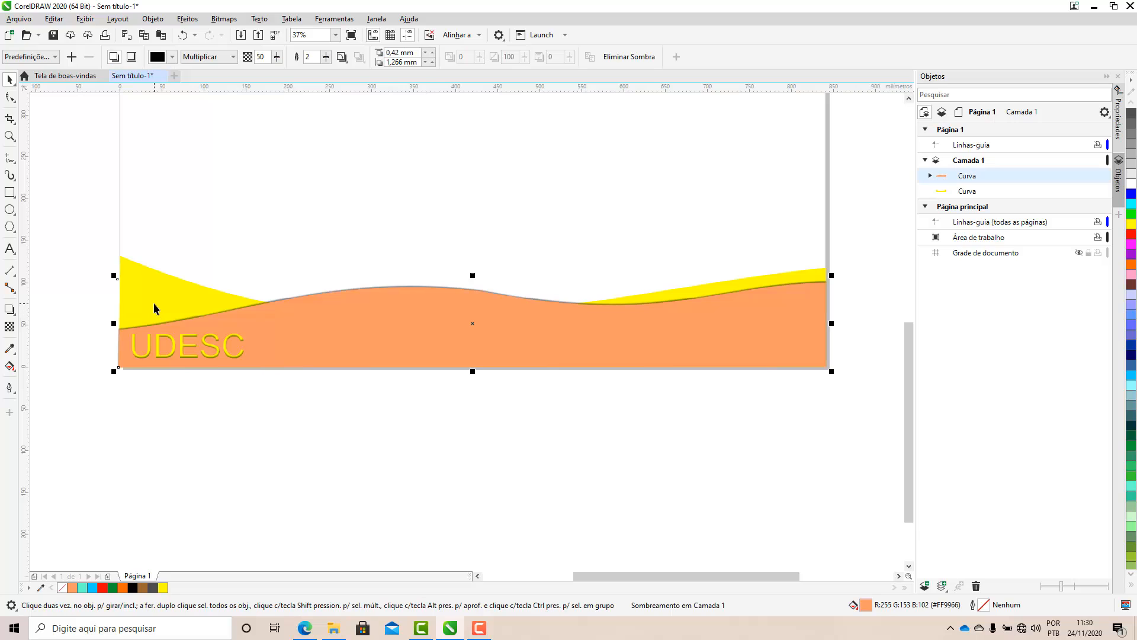
{"action": "scroll", "coordinate": [154, 307], "scroll_direction": "up", "scroll_amount": 1}
{"action": "key", "text": "Delete"}
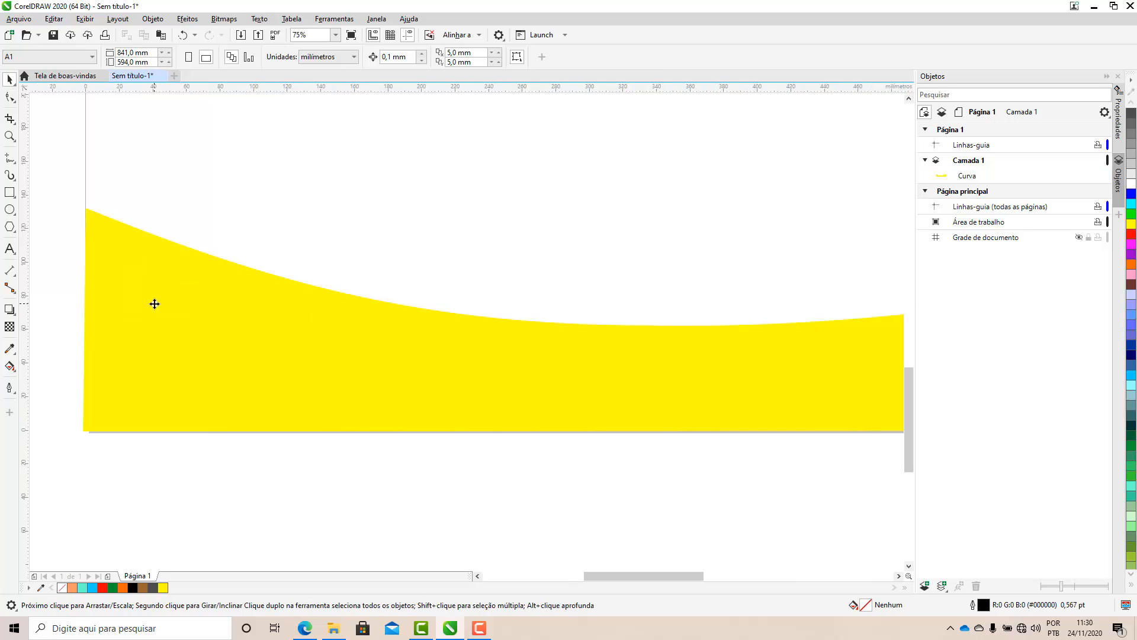
{"action": "key", "text": "ctrl+z"}
{"action": "left_click", "coordinate": [101, 222]}
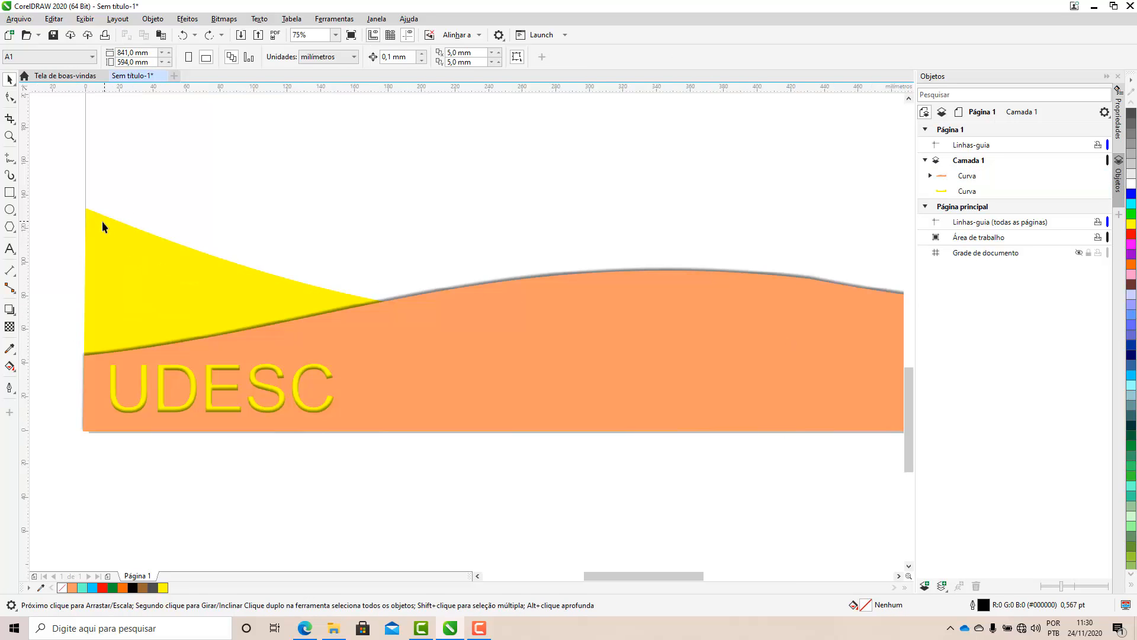
{"action": "key", "text": "Delete"}
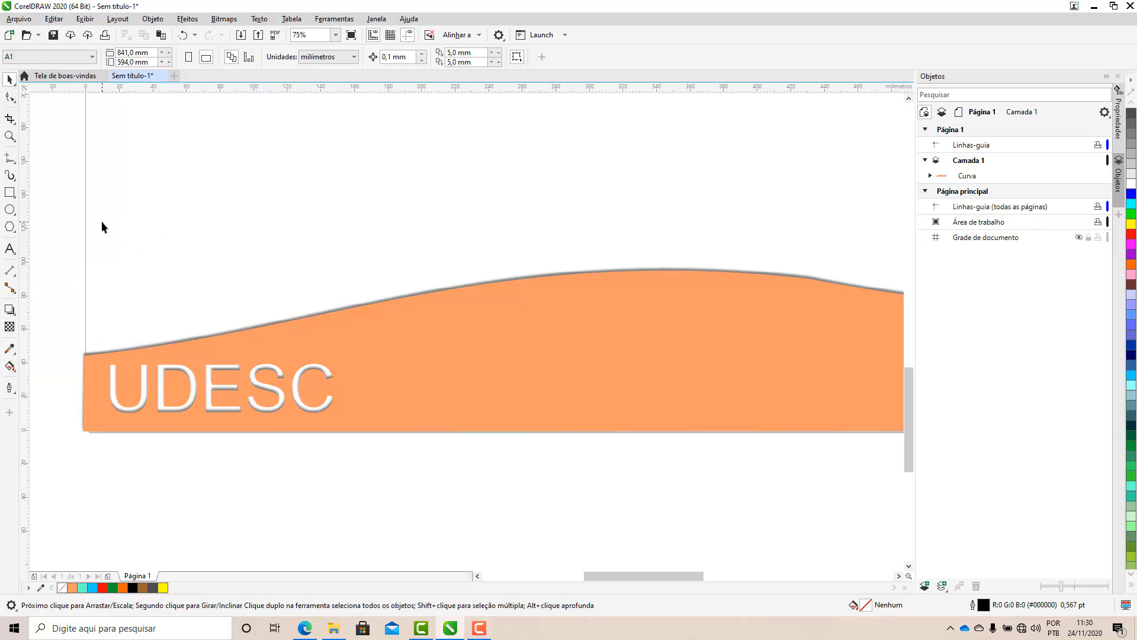
{"action": "key", "text": "ctrl+z"}
Move the yellow wave above the orange wave in the object order
{"action": "scroll", "coordinate": [106, 542], "scroll_direction": "down", "scroll_amount": 1}
{"action": "left_click", "coordinate": [298, 181]}
{"action": "scroll", "coordinate": [298, 181], "scroll_direction": "down", "scroll_amount": 1}
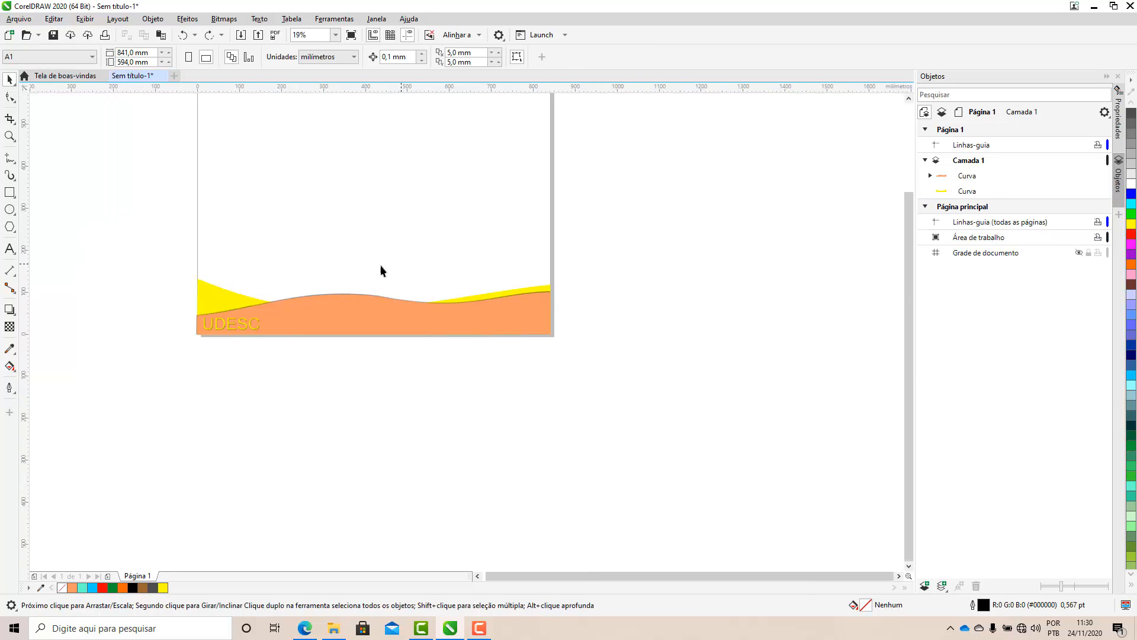
{"action": "scroll", "coordinate": [301, 222], "scroll_direction": "up", "scroll_amount": 1}
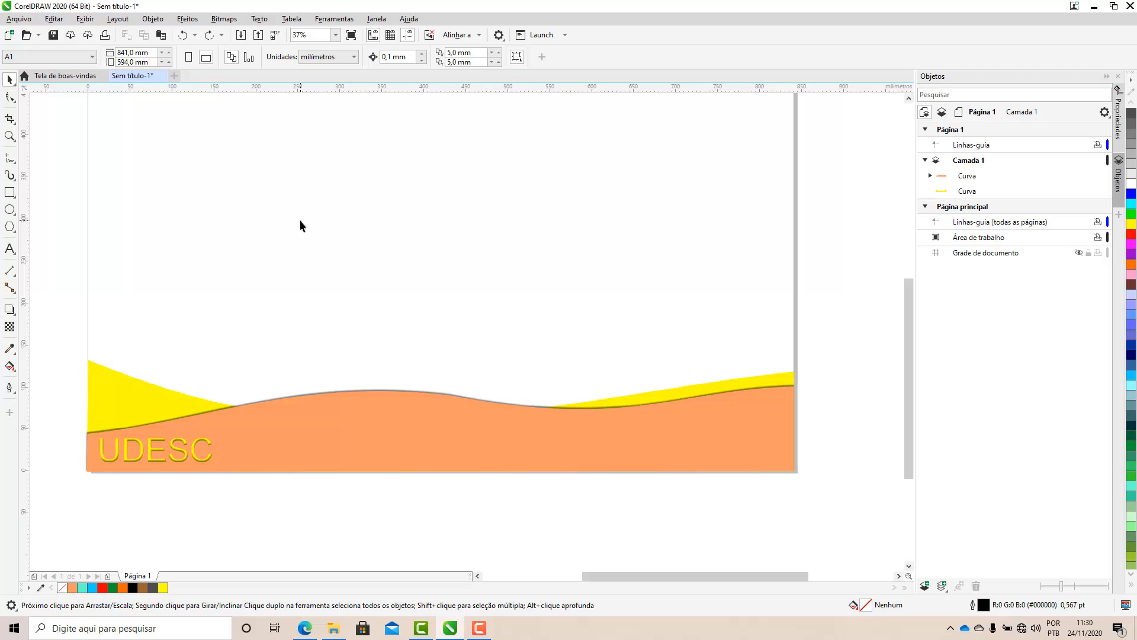
{"action": "left_click", "coordinate": [114, 402]}
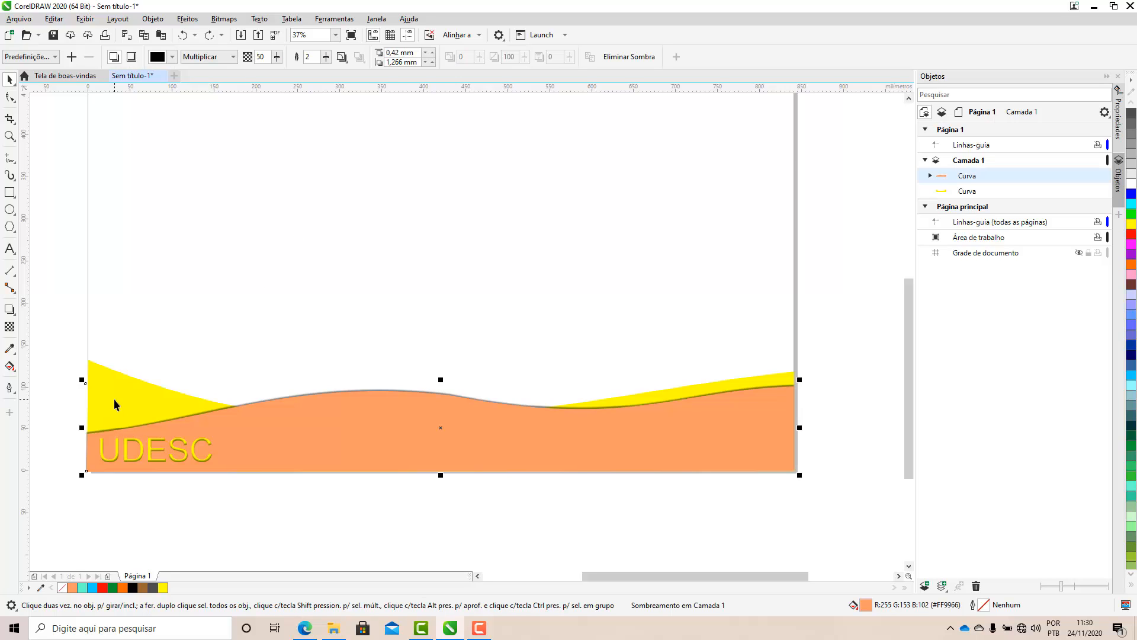
{"action": "left_click", "coordinate": [148, 239]}
{"action": "left_click", "coordinate": [968, 192]}
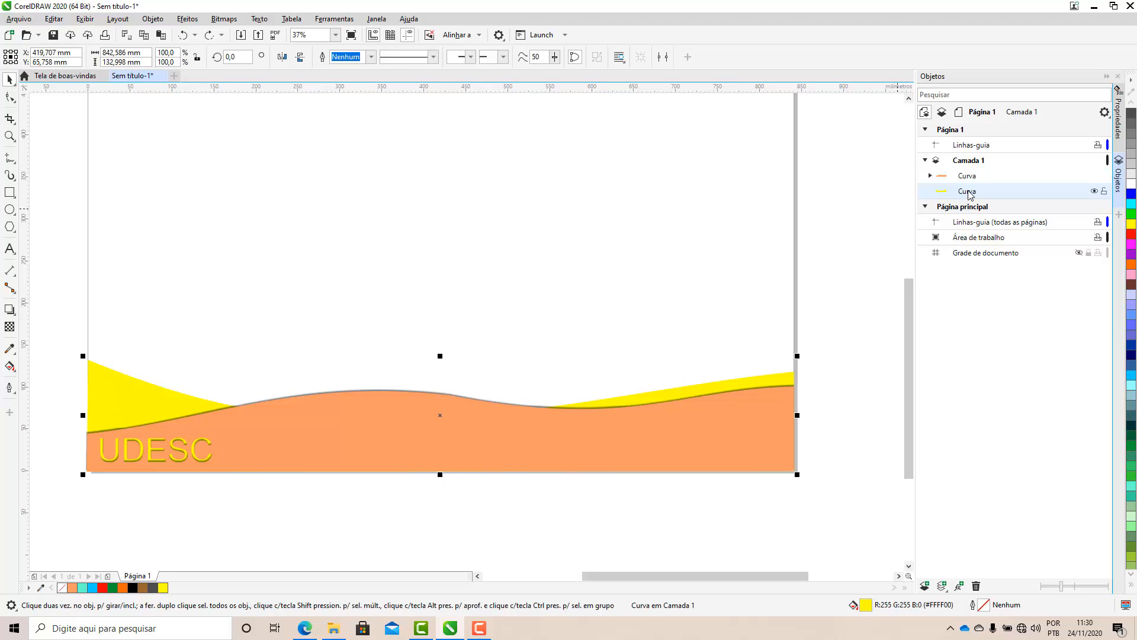
{"action": "left_click_drag", "start_coordinate": [969, 196], "coordinate": [973, 172]}
{"action": "left_click", "coordinate": [613, 242]}
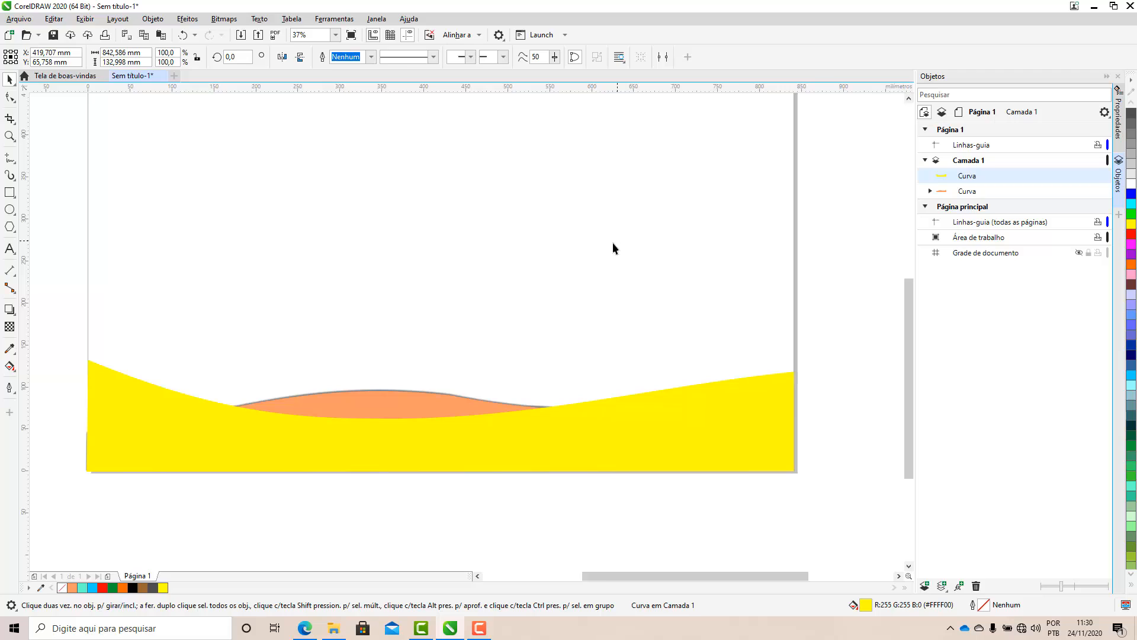
Apply a uniform transparency of 47 to the yellow wave
{"action": "left_click", "coordinate": [476, 455]}
{"action": "left_click", "coordinate": [343, 503]}
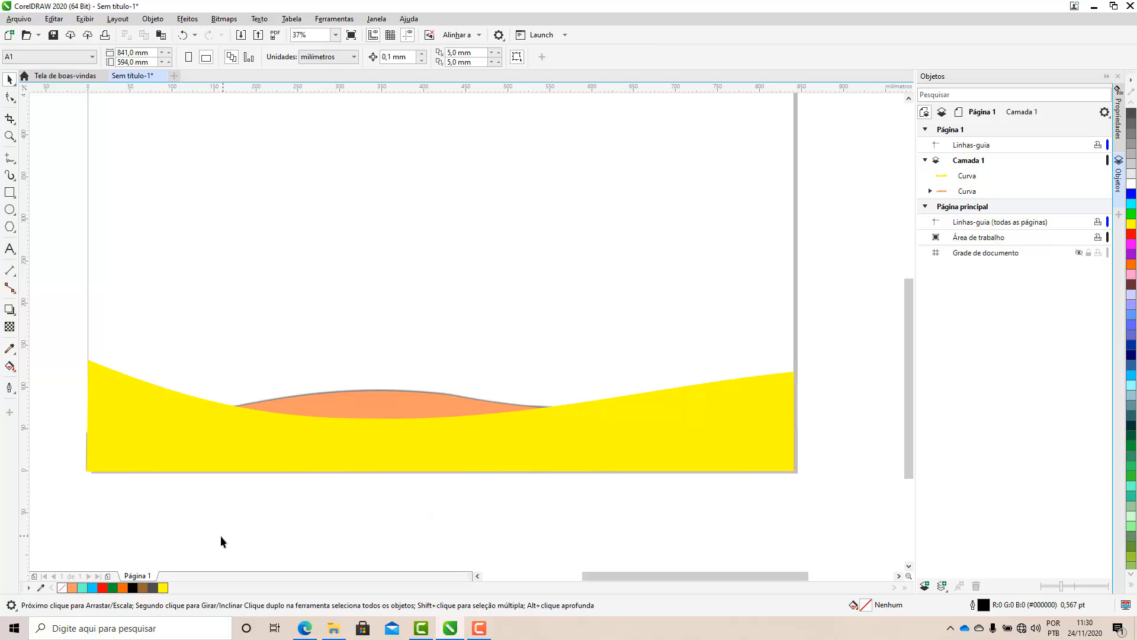
{"action": "left_click", "coordinate": [186, 443]}
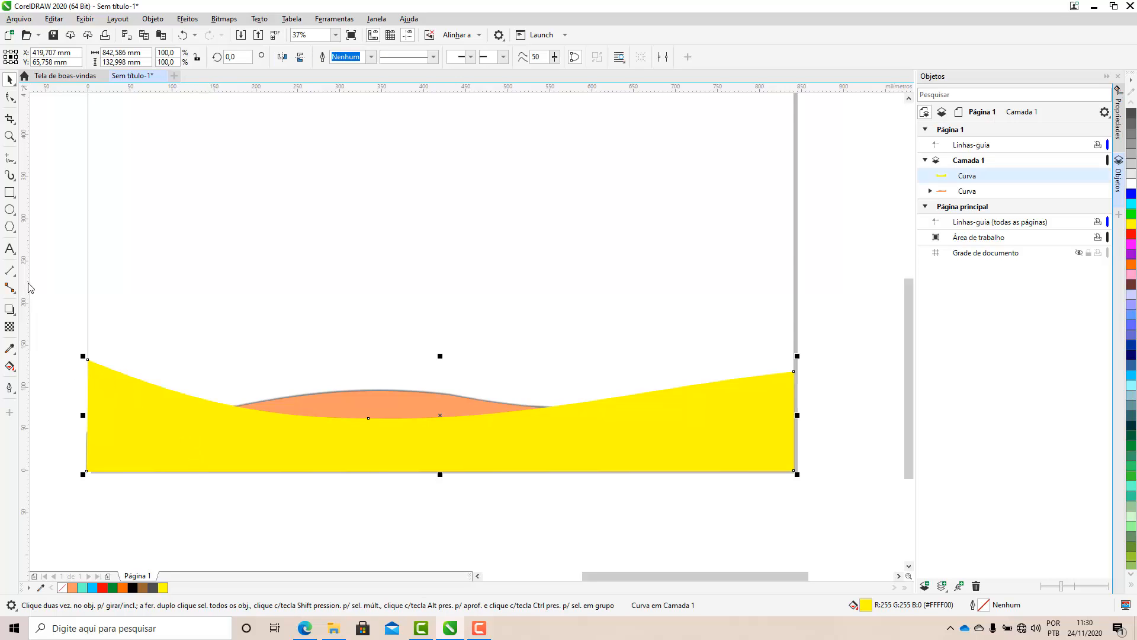
{"action": "left_click", "coordinate": [10, 327]}
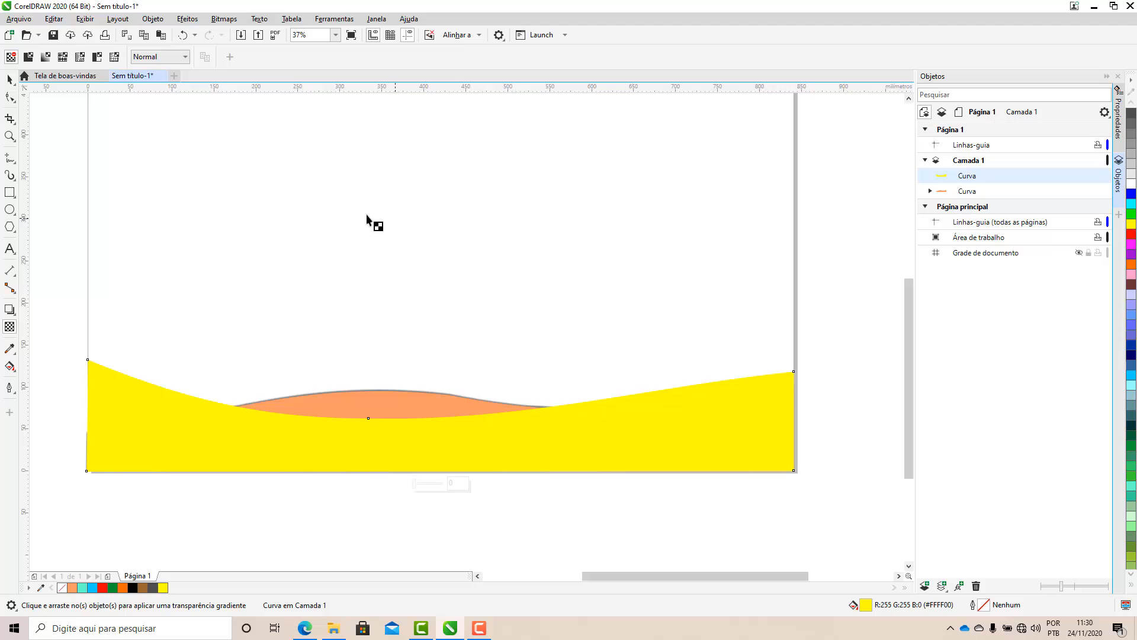
{"action": "left_click", "coordinate": [185, 58]}
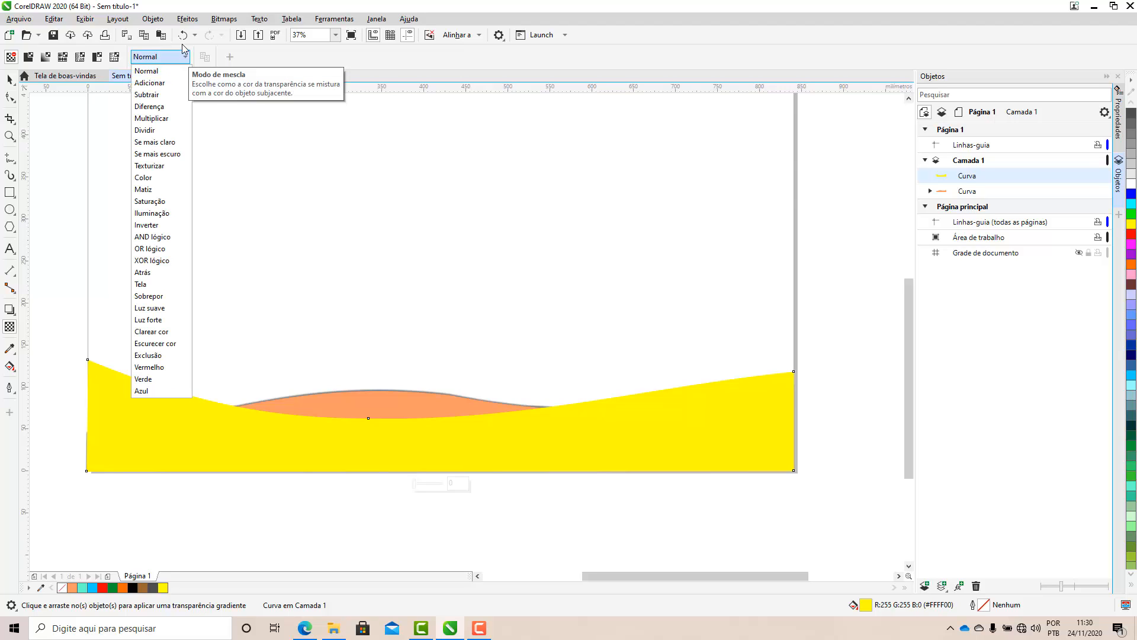
{"action": "left_click", "coordinate": [294, 59]}
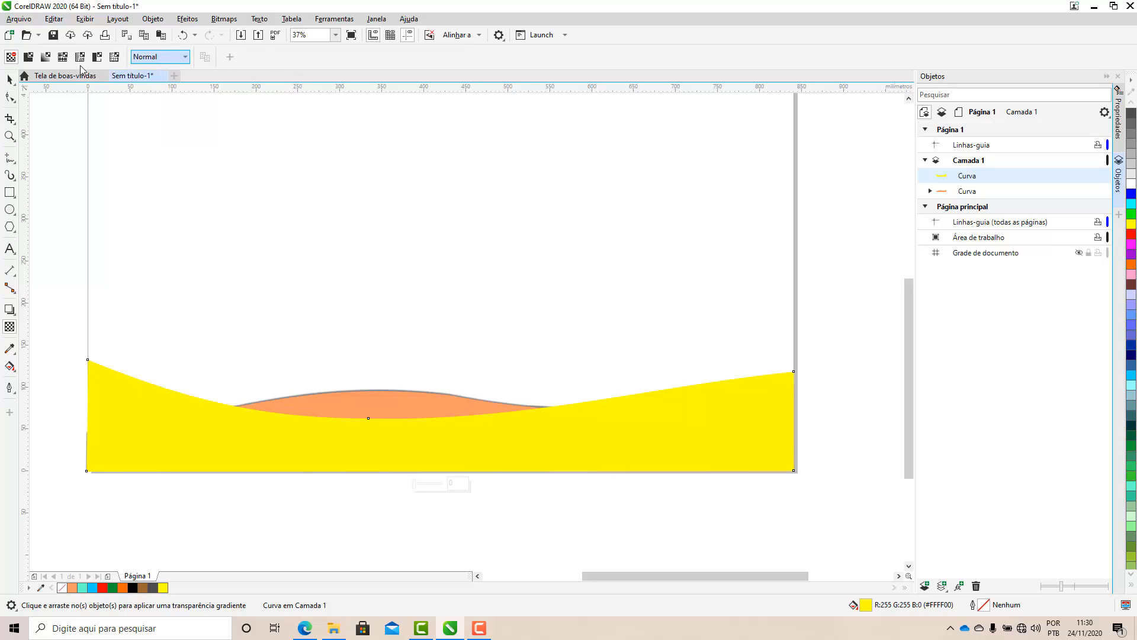
{"action": "left_click", "coordinate": [28, 58]}
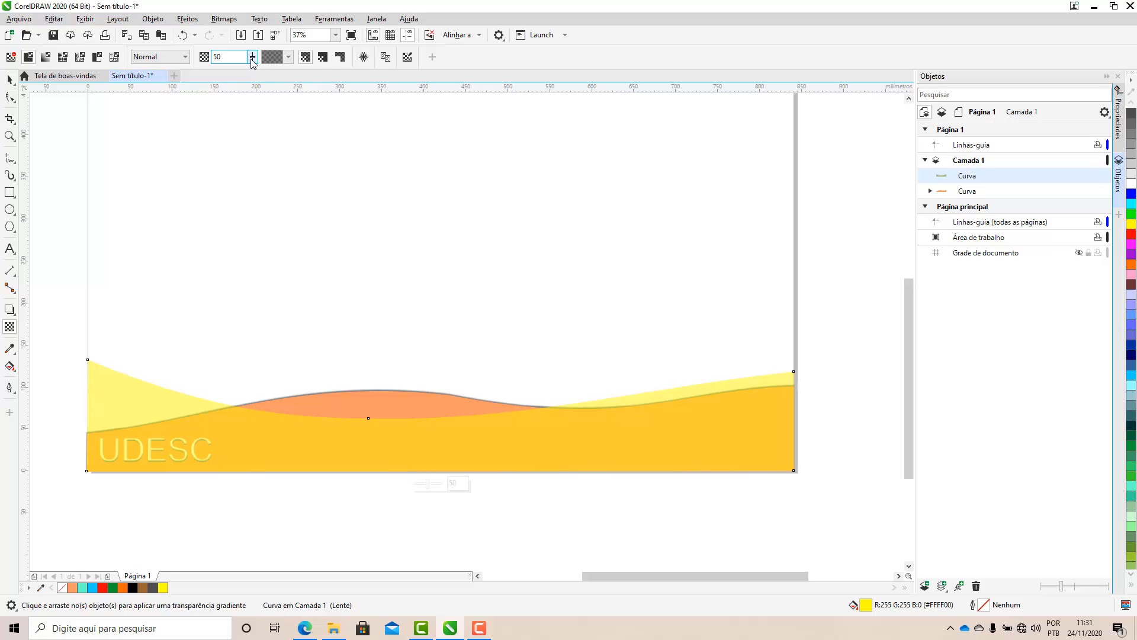
{"action": "mouse_move", "coordinate": [253, 59]}
{"action": "left_mouse_down"}
{"action": "mouse_move", "coordinate": [285, 65]}
{"action": "mouse_move", "coordinate": [203, 85]}
{"action": "mouse_move", "coordinate": [271, 72]}
{"action": "left_mouse_up"}
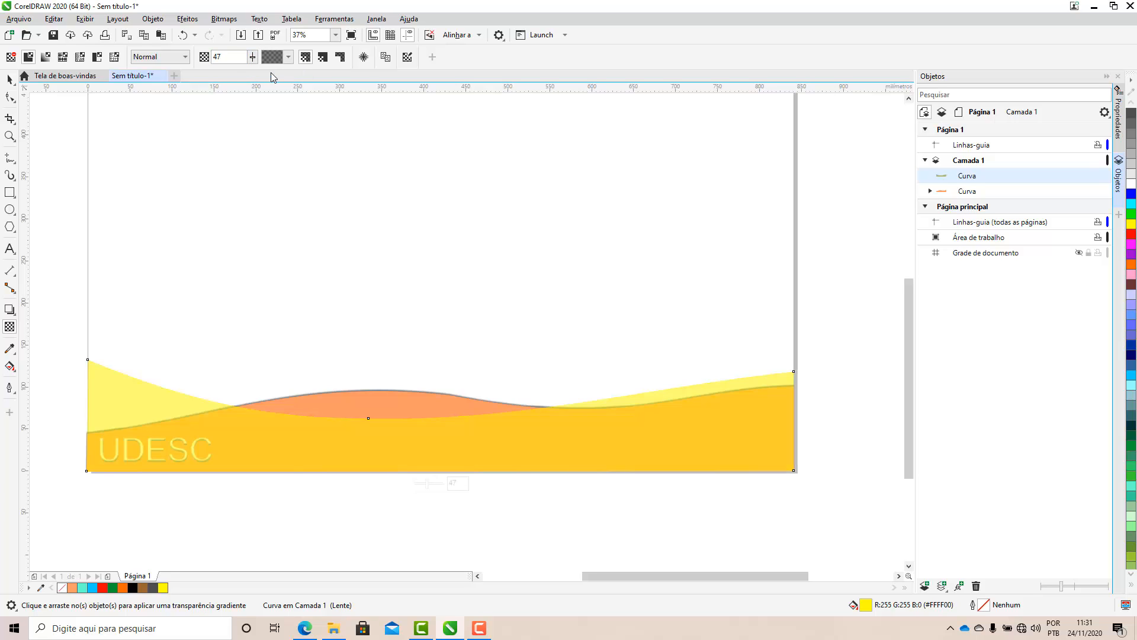
Try the Diferença, Multiplicar and Dividir merge modes on the transparent yellow wave
{"action": "left_click", "coordinate": [182, 56]}
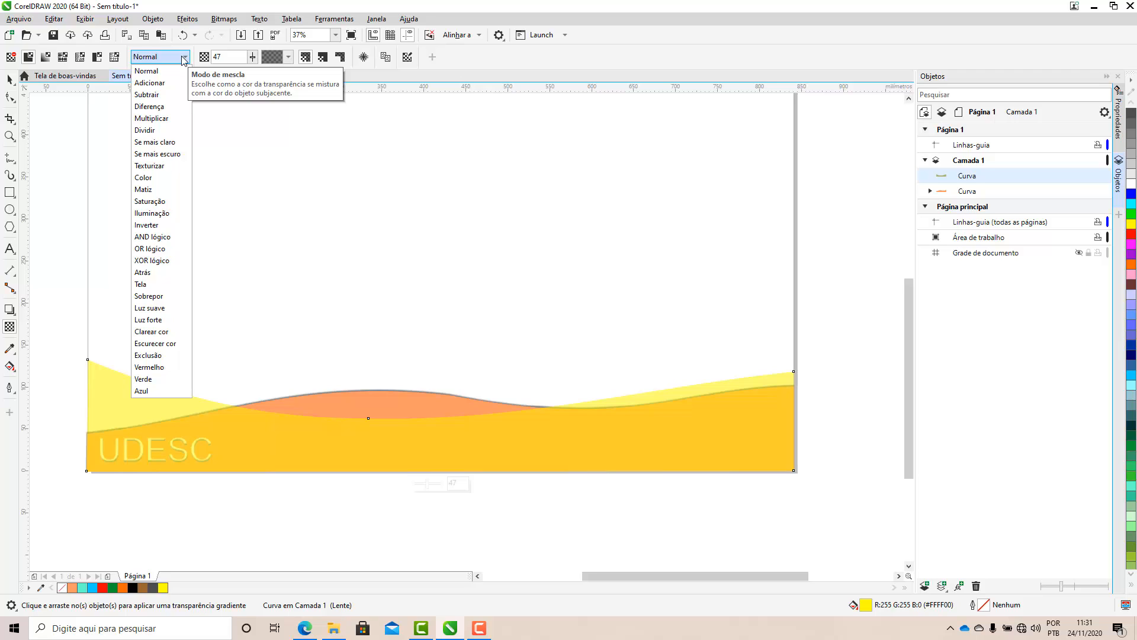
{"action": "left_click", "coordinate": [170, 73]}
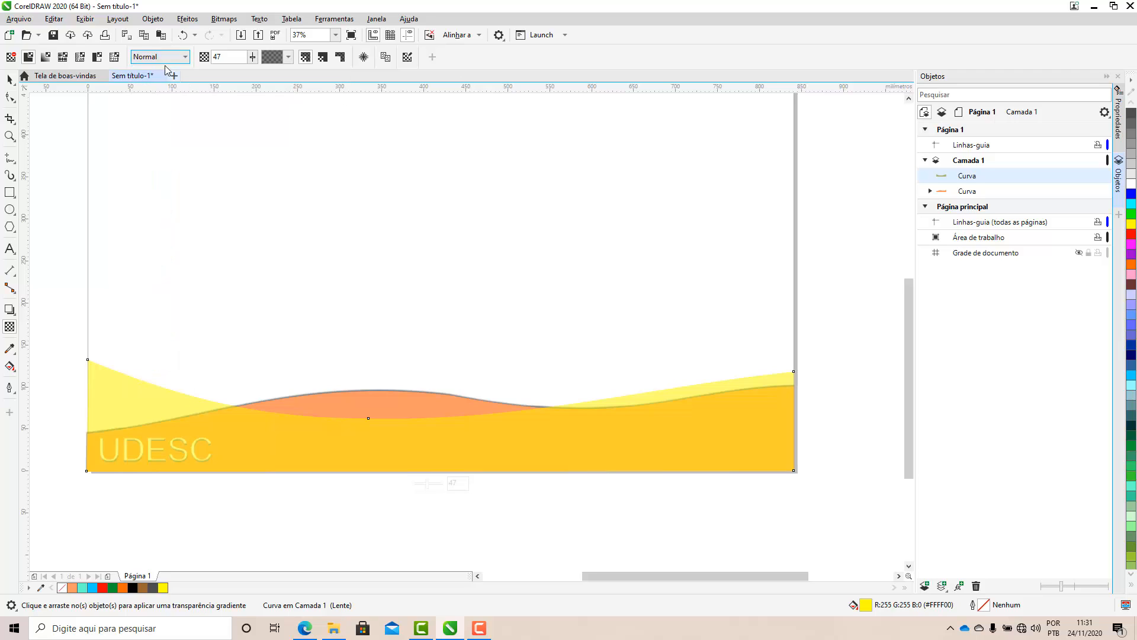
{"action": "left_click", "coordinate": [160, 59]}
{"action": "key", "text": "Down"}
{"action": "key", "text": "Down"}
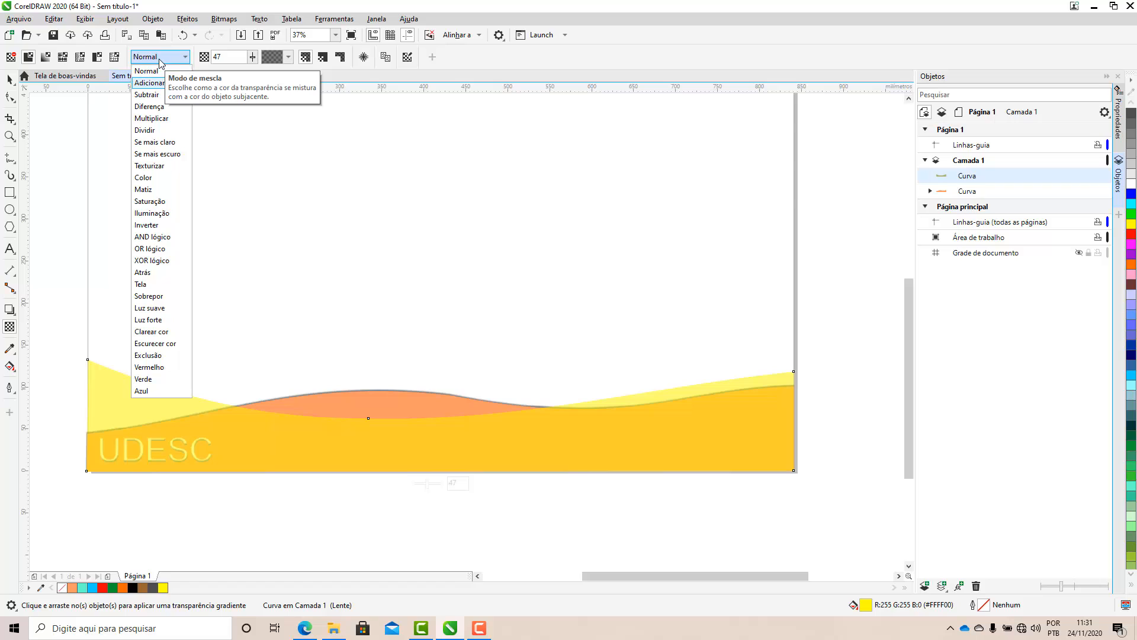
{"action": "left_click", "coordinate": [163, 107]}
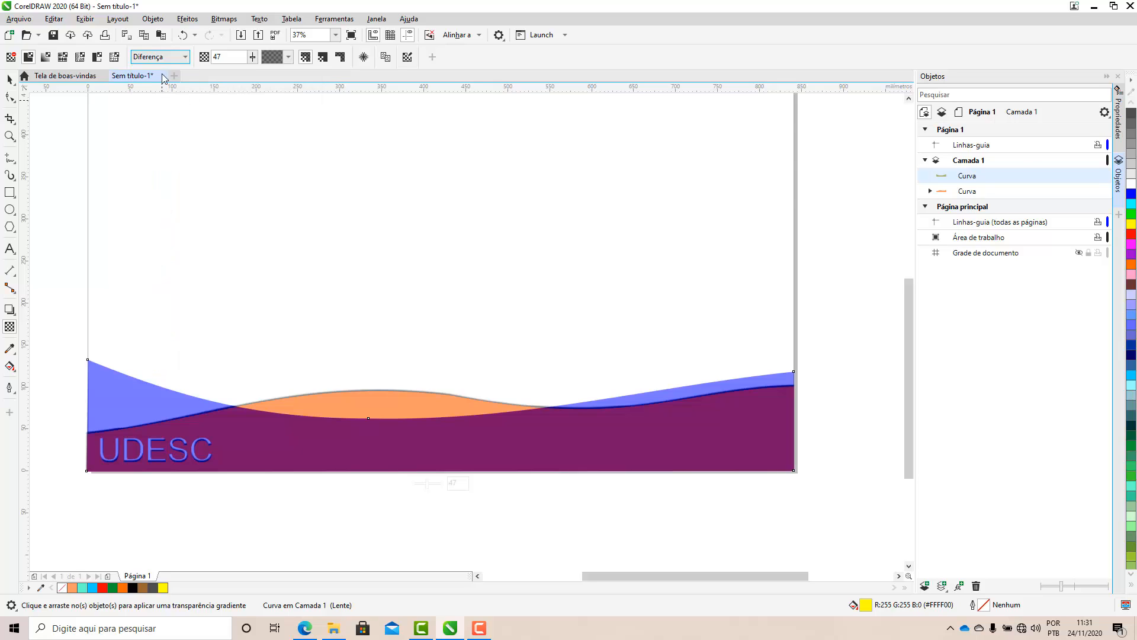
{"action": "left_click", "coordinate": [166, 56]}
{"action": "left_click", "coordinate": [166, 119]}
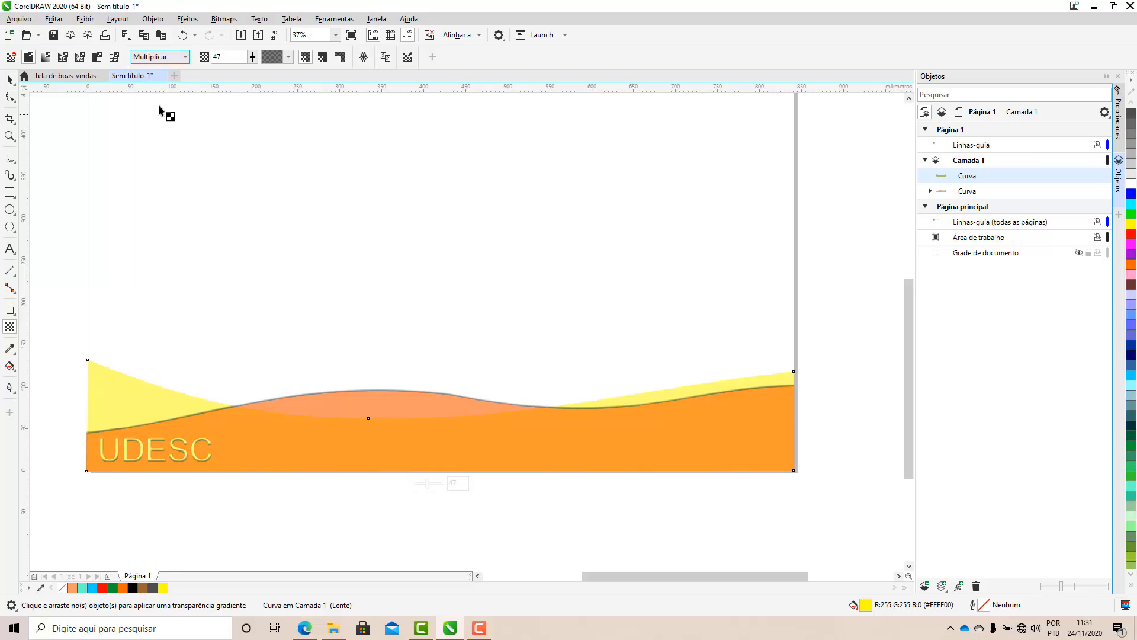
{"action": "left_click", "coordinate": [157, 57]}
{"action": "left_click", "coordinate": [158, 131]}
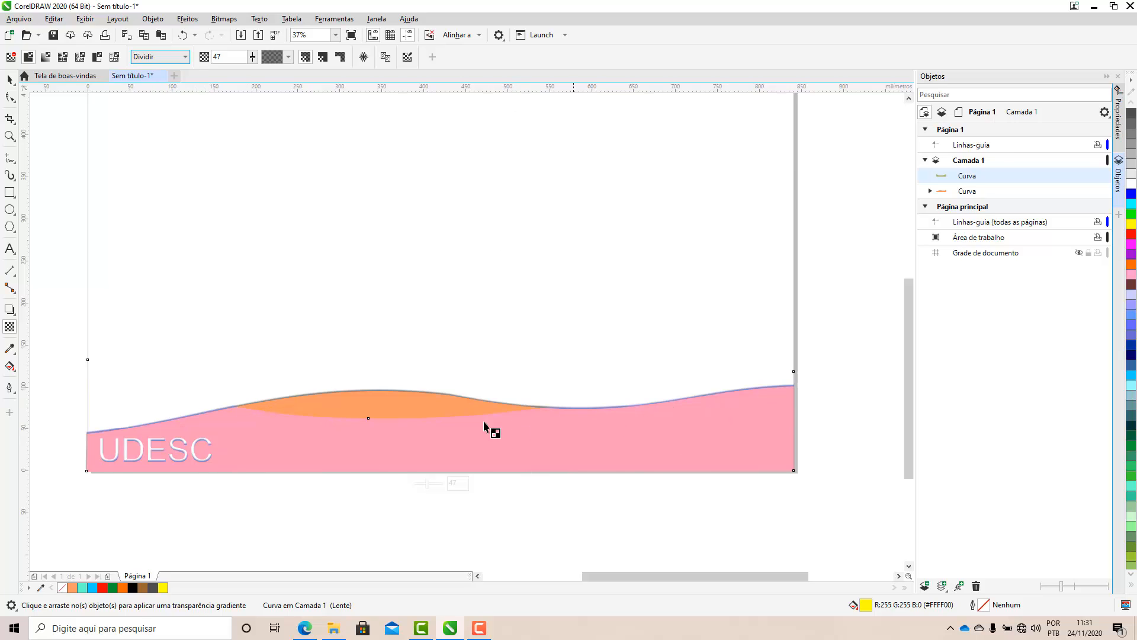
Try the Se mais claro, Color and Saturação merge modes on the yellow wave
{"action": "left_click", "coordinate": [177, 58]}
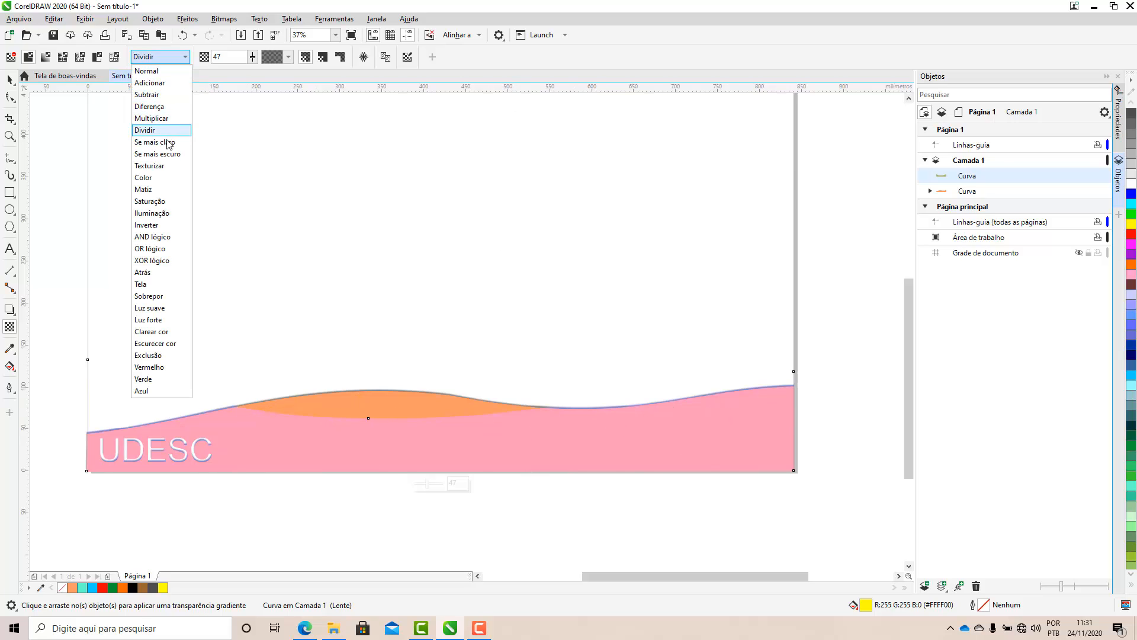
{"action": "left_click", "coordinate": [155, 142]}
{"action": "left_click", "coordinate": [159, 57]}
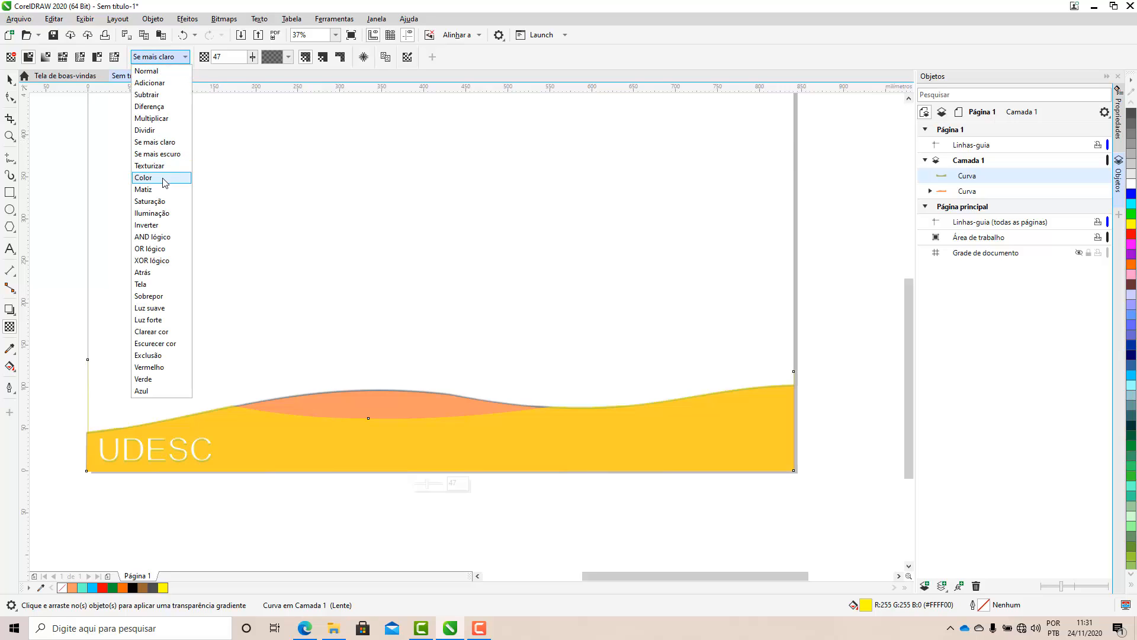
{"action": "left_click", "coordinate": [155, 177]}
{"action": "left_click", "coordinate": [161, 57]}
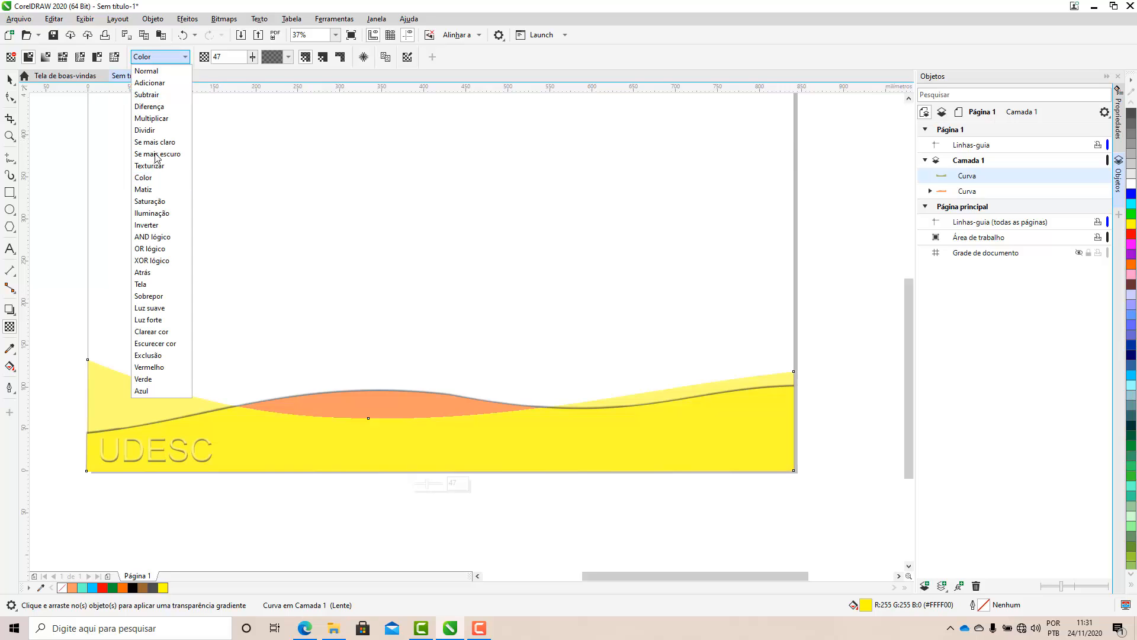
{"action": "left_click", "coordinate": [155, 201]}
Try the Matiz, AND lógico and OR lógico merge modes on the yellow wave
{"action": "left_click", "coordinate": [158, 57]}
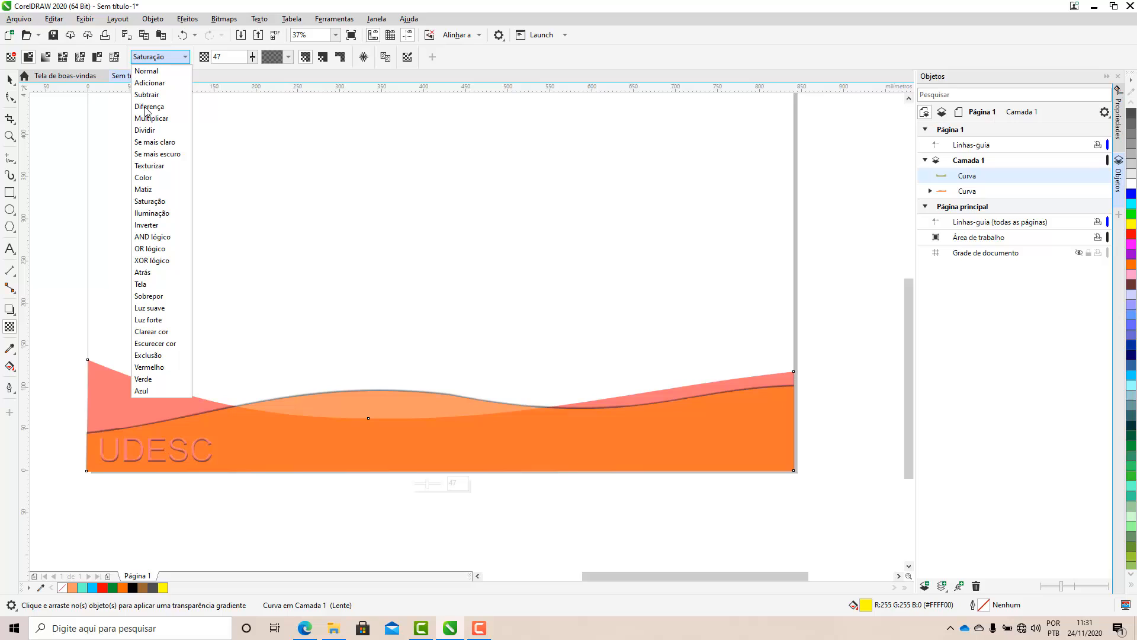
{"action": "left_click", "coordinate": [145, 189]}
{"action": "left_click", "coordinate": [158, 57]}
{"action": "left_click", "coordinate": [153, 237]}
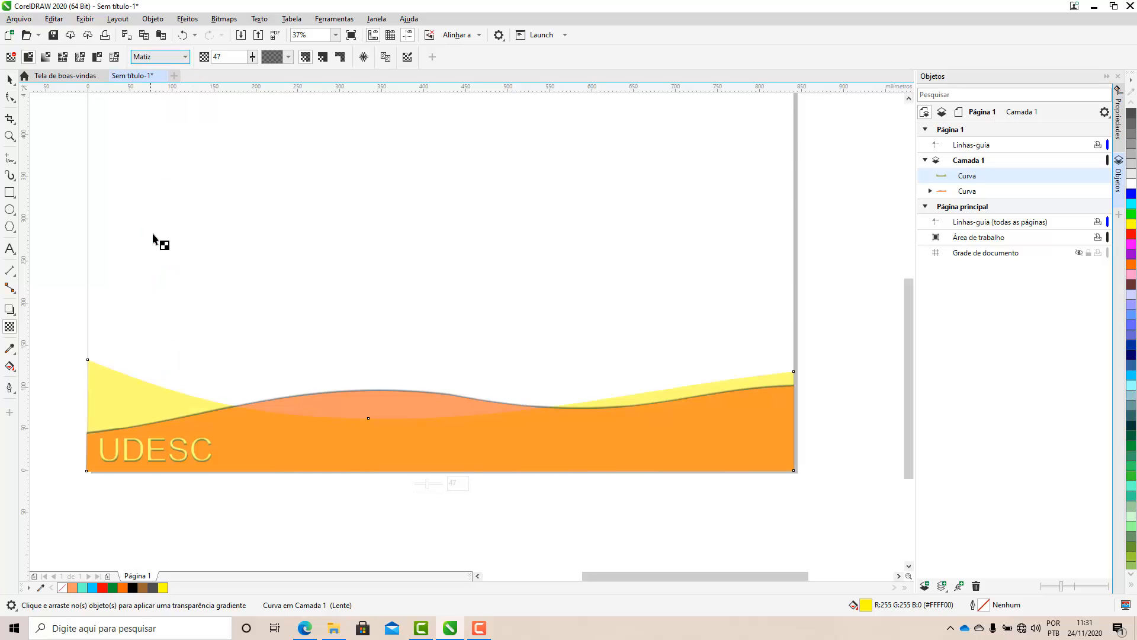
{"action": "left_click", "coordinate": [150, 57]}
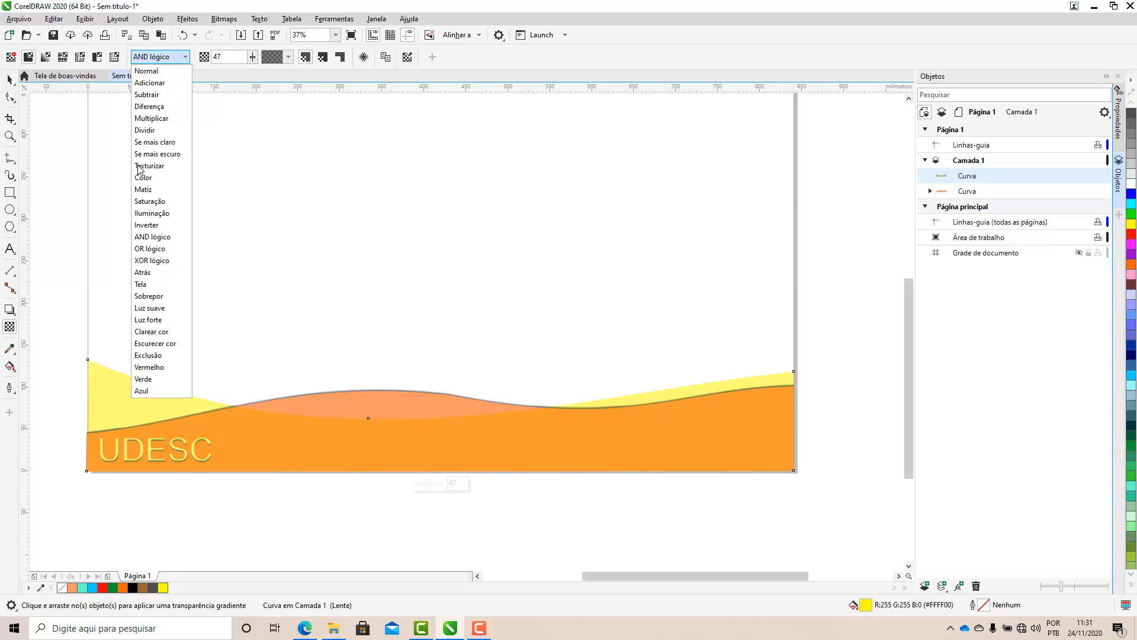
{"action": "left_click", "coordinate": [151, 249]}
Compare the Normal and Verde merge modes on the yellow wave, returning it to Normal
{"action": "left_click", "coordinate": [162, 57]}
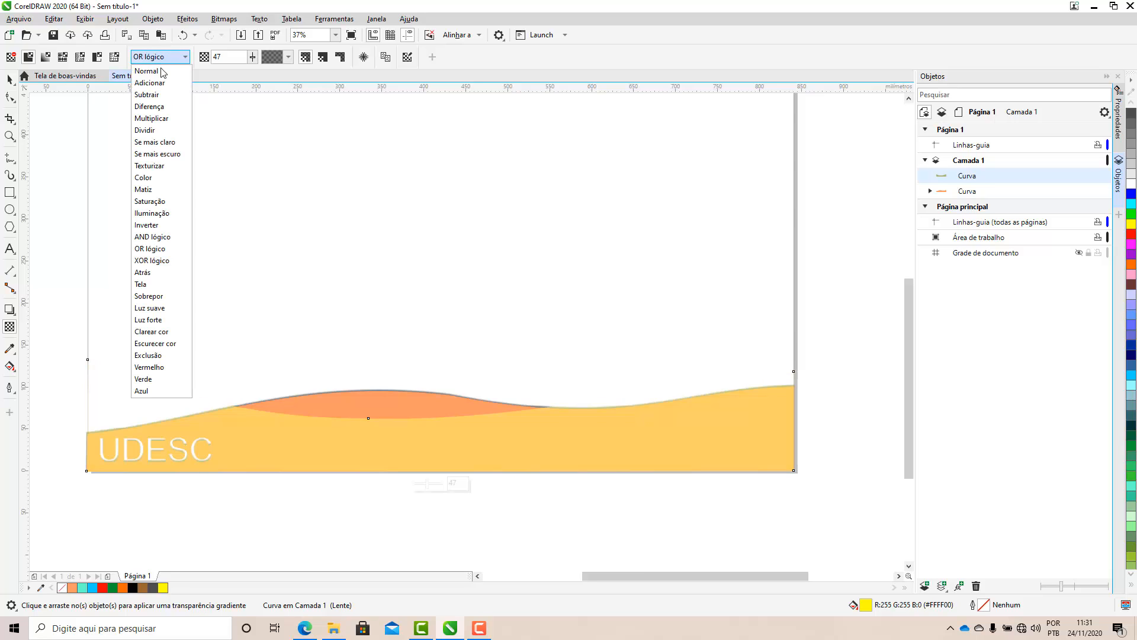
{"action": "left_click", "coordinate": [163, 71]}
{"action": "left_click", "coordinate": [161, 57]}
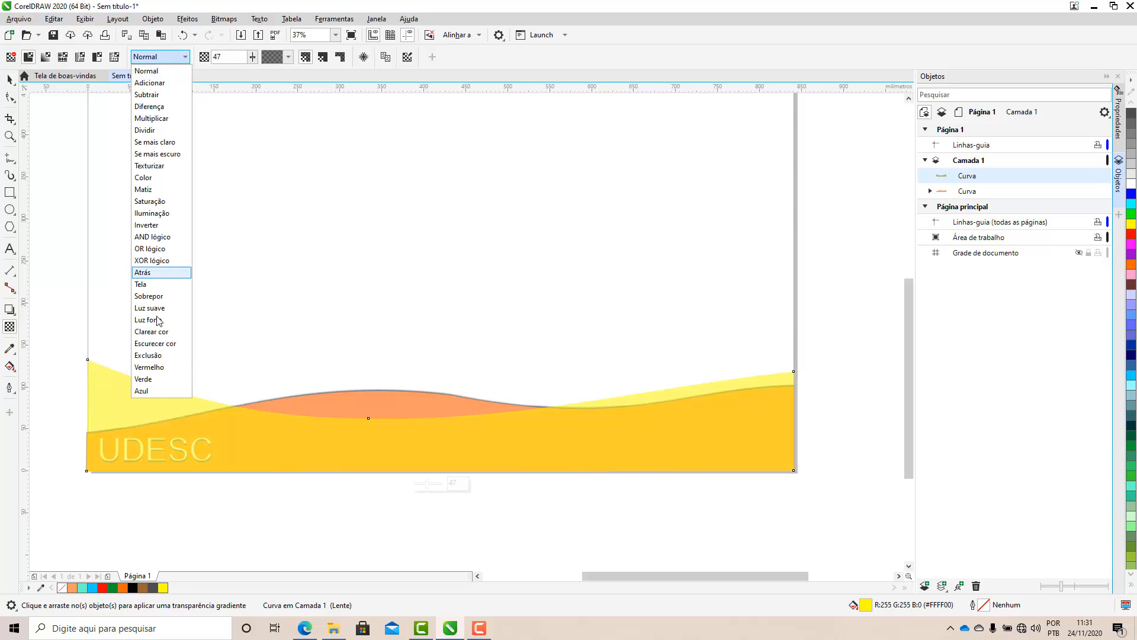
{"action": "left_click", "coordinate": [156, 379]}
{"action": "left_click", "coordinate": [148, 58]}
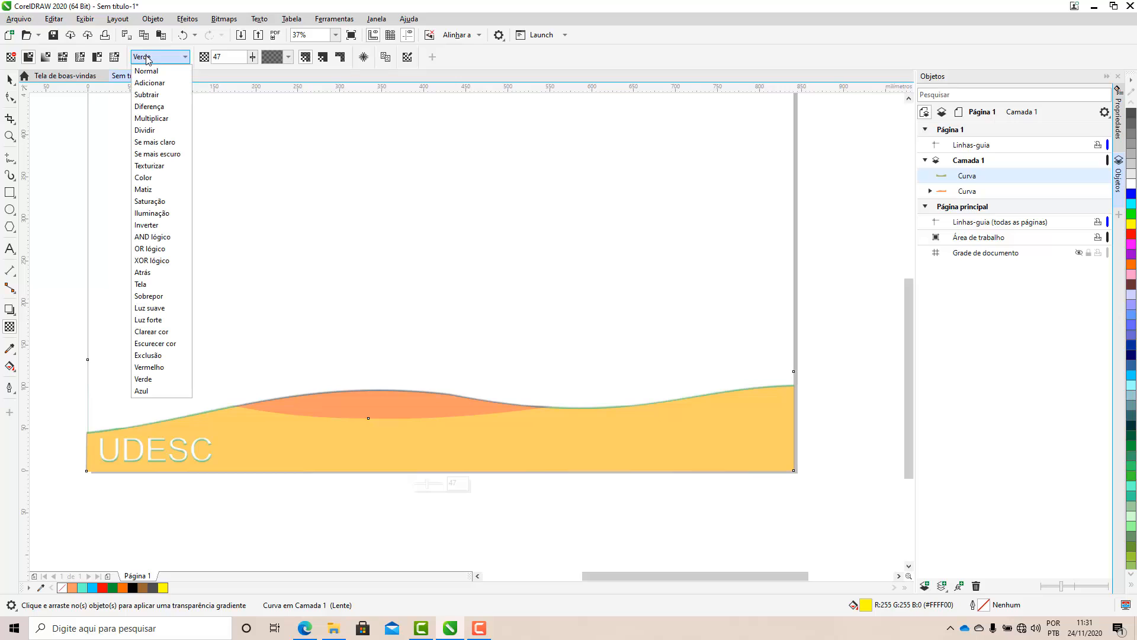
{"action": "left_click", "coordinate": [151, 73]}
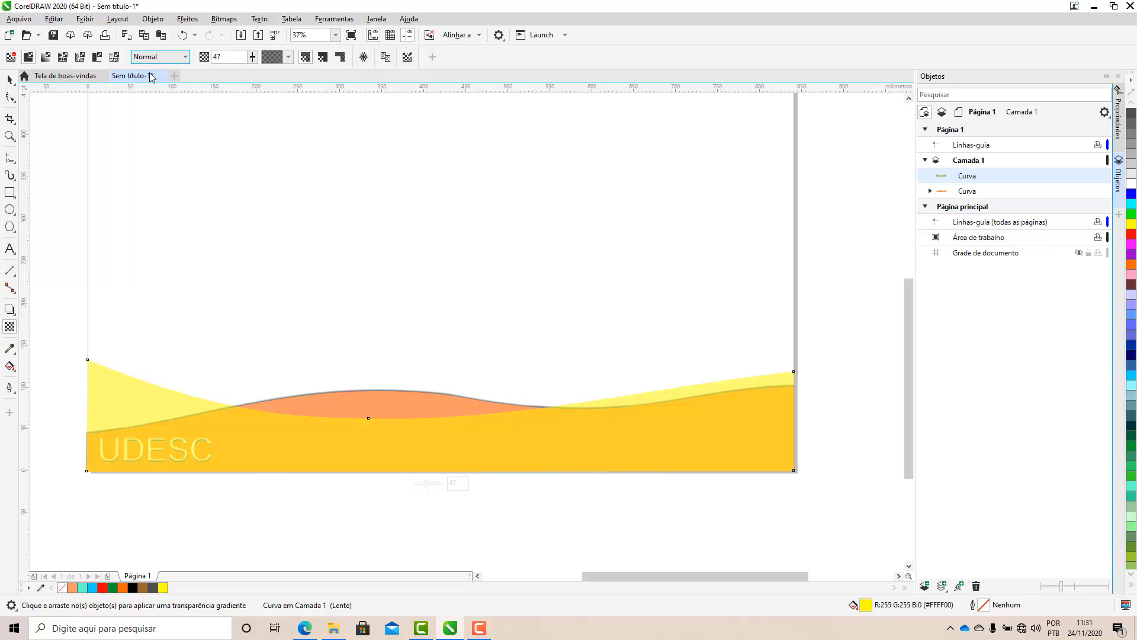
Try Clarear cor on the yellow wave, then set its transparency merge mode to Vermelho
{"action": "left_click", "coordinate": [155, 55]}
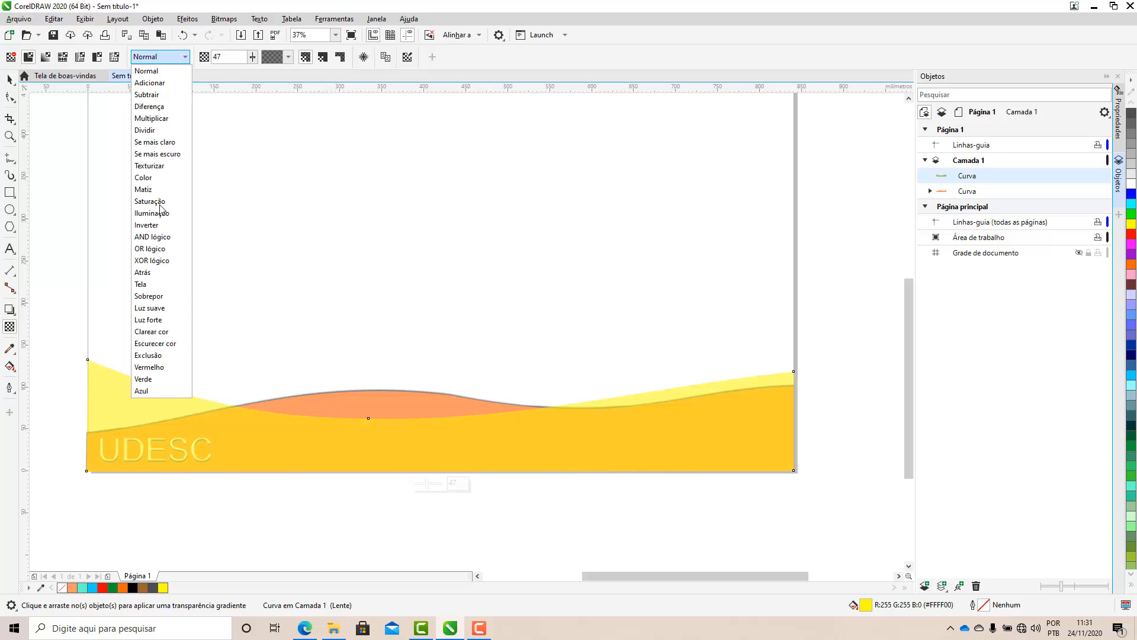
{"action": "left_click", "coordinate": [157, 334]}
{"action": "left_click", "coordinate": [158, 57]}
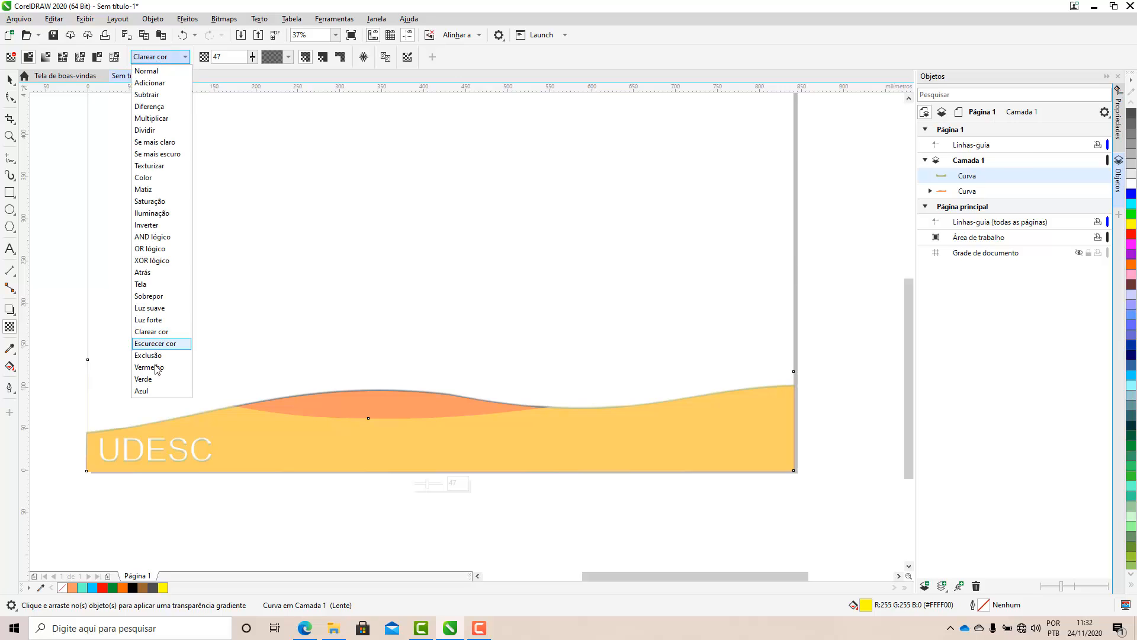
{"action": "left_click", "coordinate": [156, 378]}
{"action": "left_click", "coordinate": [9, 79]}
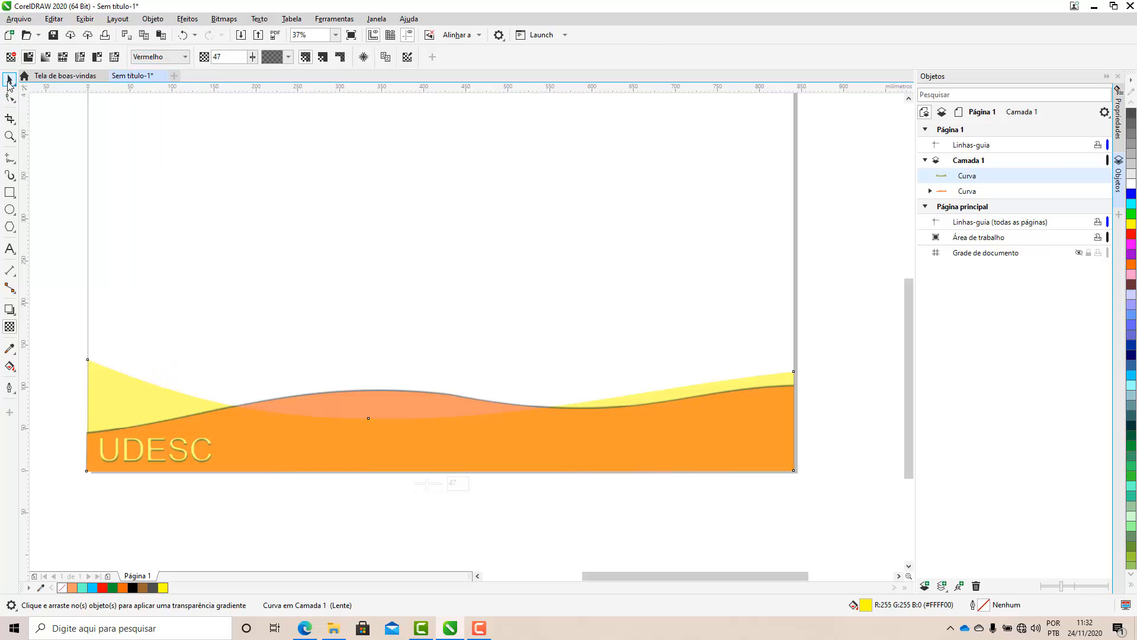
{"action": "left_click", "coordinate": [225, 524]}
Set the yellow wave's transparency merge mode to Normal
{"action": "left_click", "coordinate": [159, 409]}
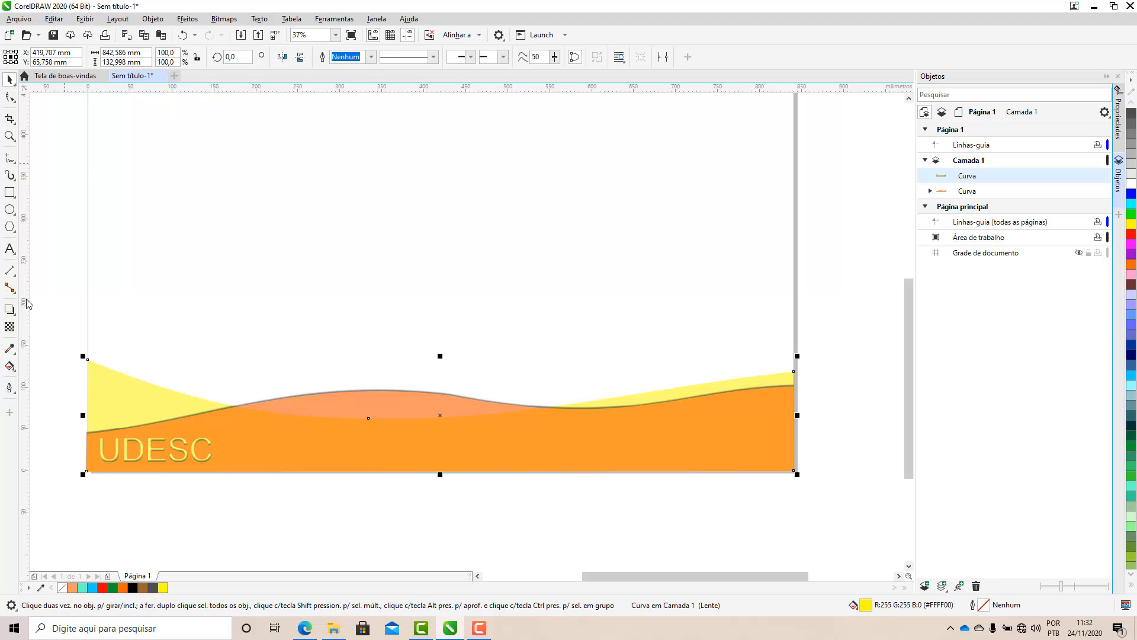
{"action": "left_click", "coordinate": [10, 327]}
{"action": "left_click", "coordinate": [269, 233]}
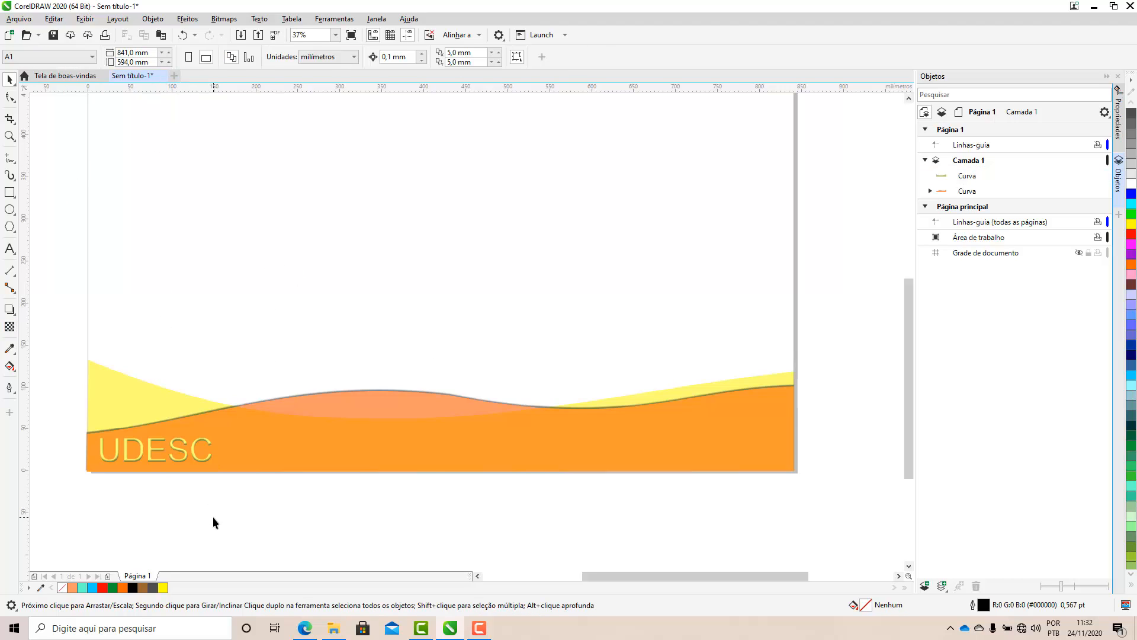
{"action": "left_click", "coordinate": [160, 403]}
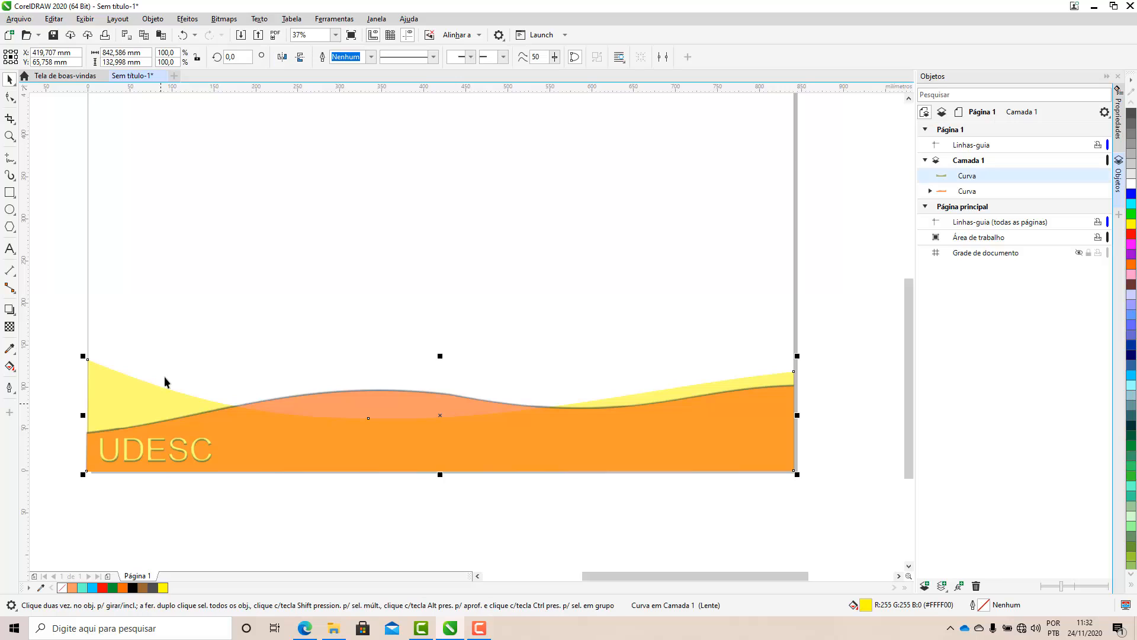
{"action": "left_click", "coordinate": [10, 326]}
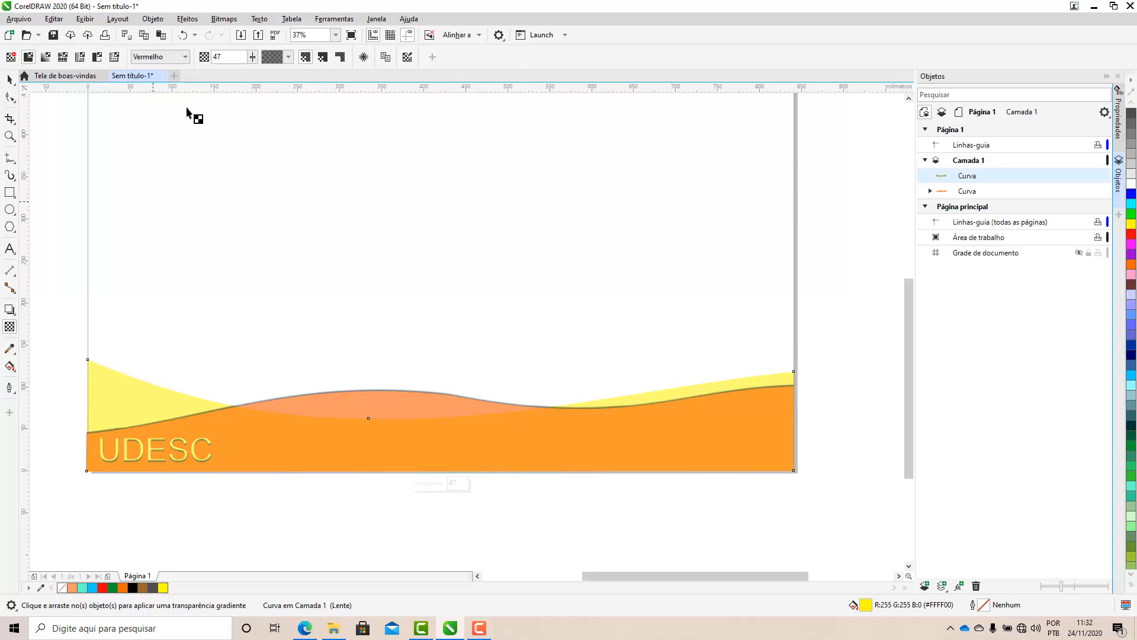
{"action": "left_click", "coordinate": [138, 56]}
{"action": "left_click", "coordinate": [152, 72]}
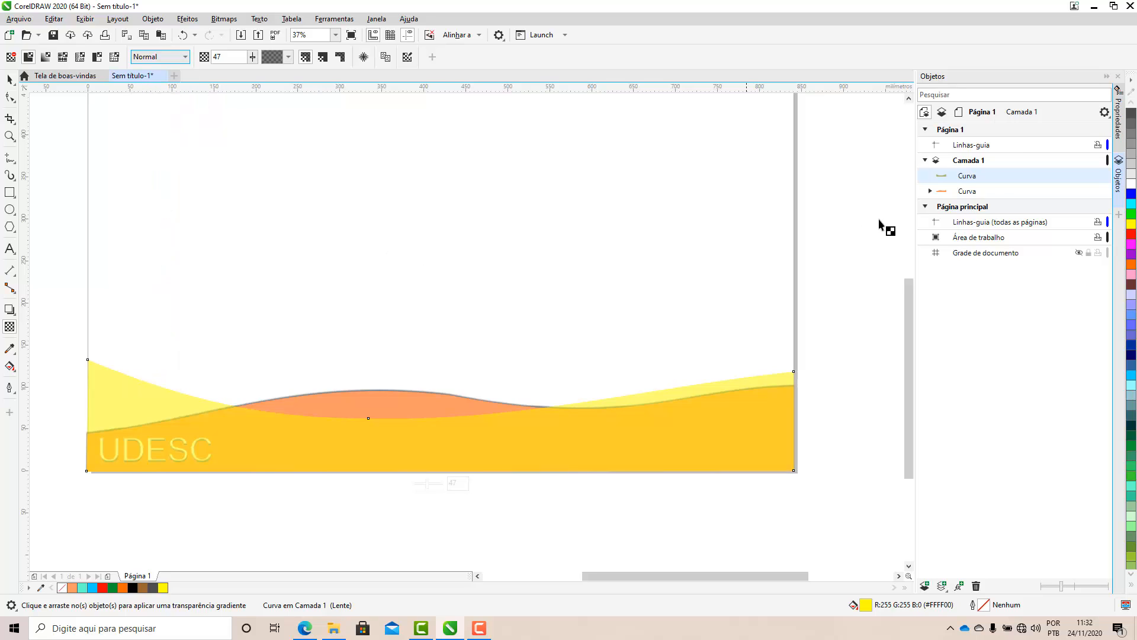
Give the yellow wave a red outline, move it clear above the orange wave, and inspect the outline up close
{"action": "right_click", "coordinate": [1132, 240]}
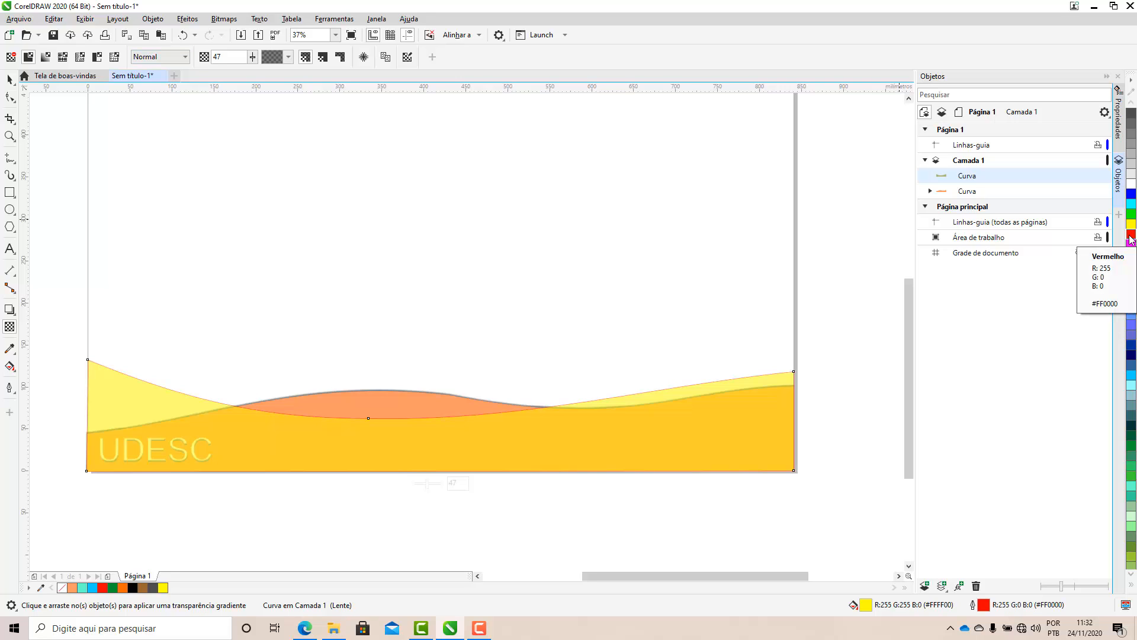
{"action": "left_click", "coordinate": [10, 80]}
{"action": "left_click_drag", "start_coordinate": [310, 448], "coordinate": [313, 294]}
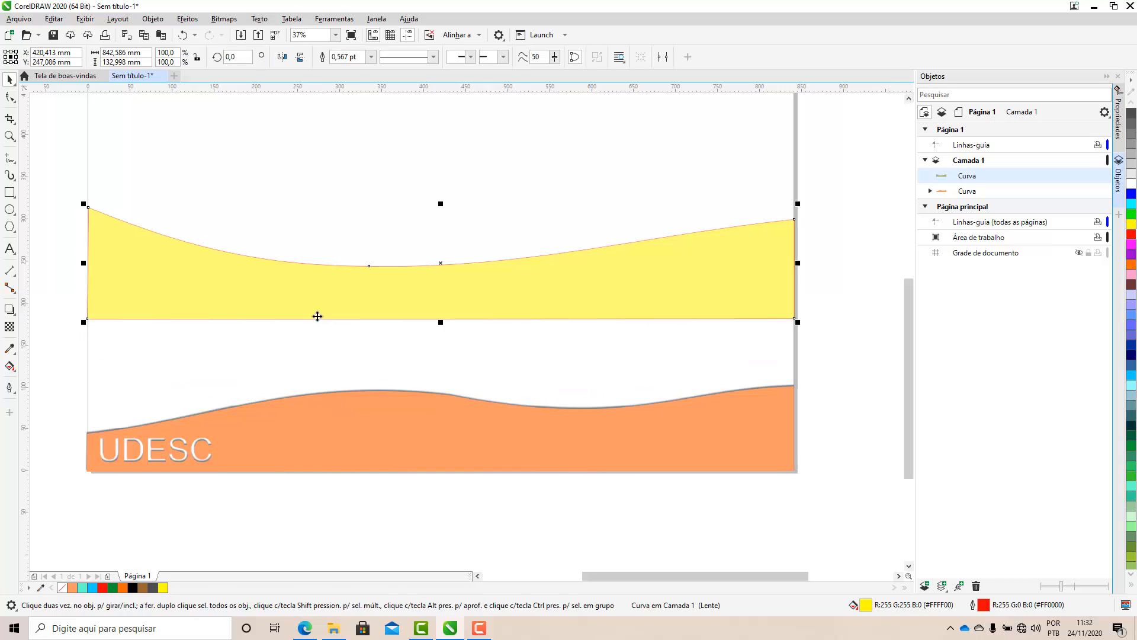
{"action": "left_click", "coordinate": [299, 545]}
{"action": "left_click", "coordinate": [299, 317]}
{"action": "left_click", "coordinate": [10, 327]}
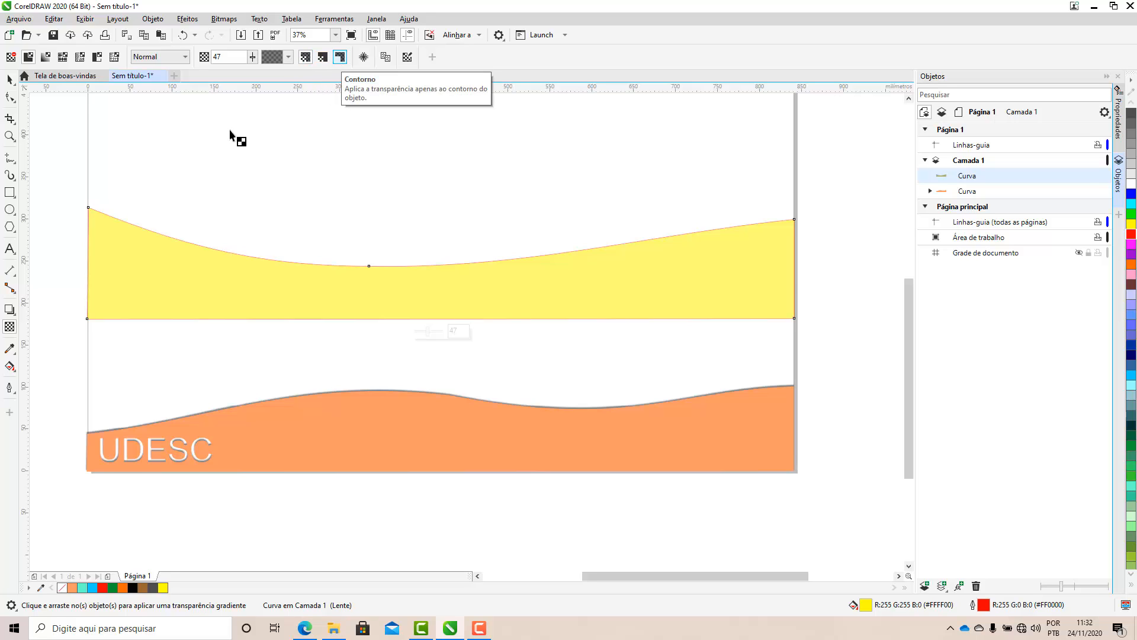
{"action": "scroll", "coordinate": [170, 460], "scroll_direction": "up", "scroll_amount": 10}
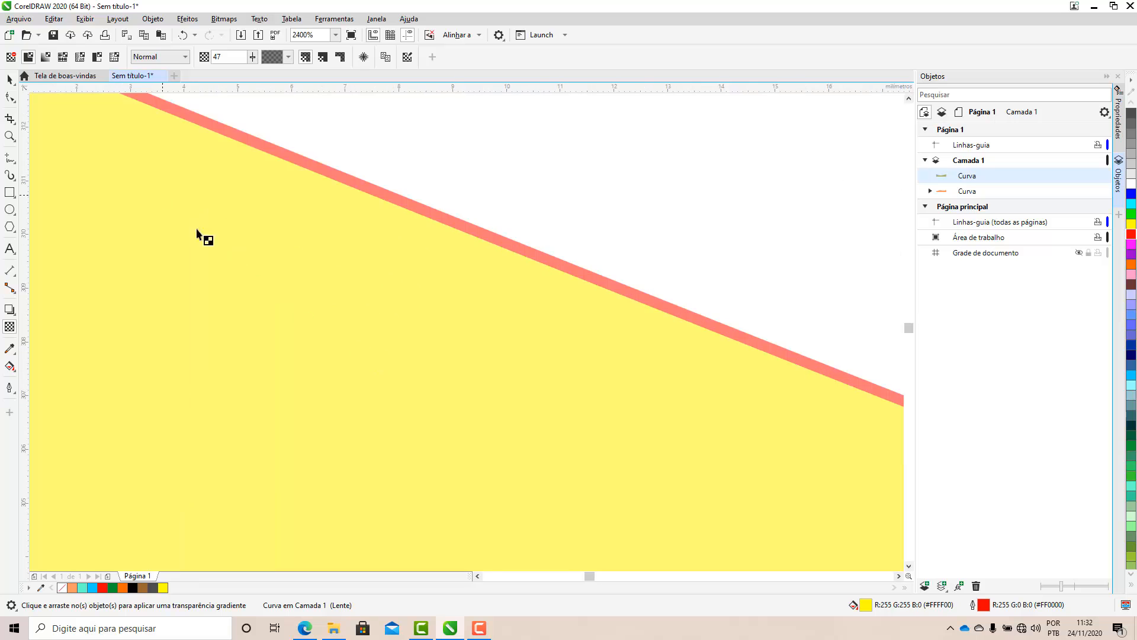
{"action": "scroll", "coordinate": [198, 233], "scroll_direction": "down", "scroll_amount": 8}
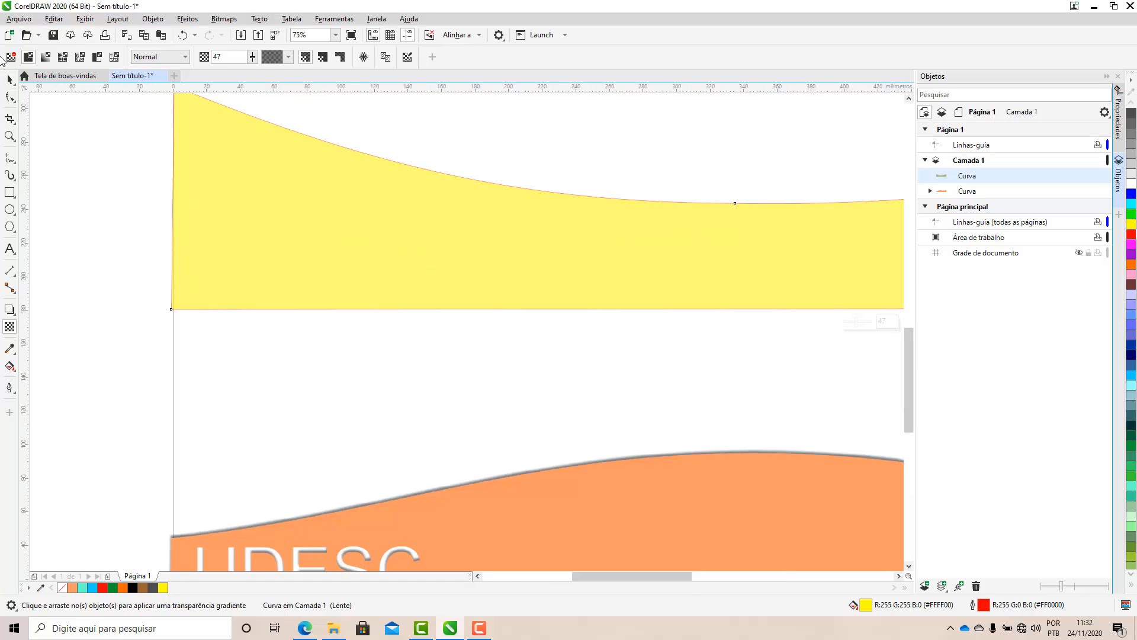
Move the yellow wave partly over the orange wave, to about X 554 mm, Y 124 mm, and inspect its lower corner
{"action": "left_click", "coordinate": [12, 84]}
{"action": "left_click_drag", "start_coordinate": [323, 261], "coordinate": [546, 471]}
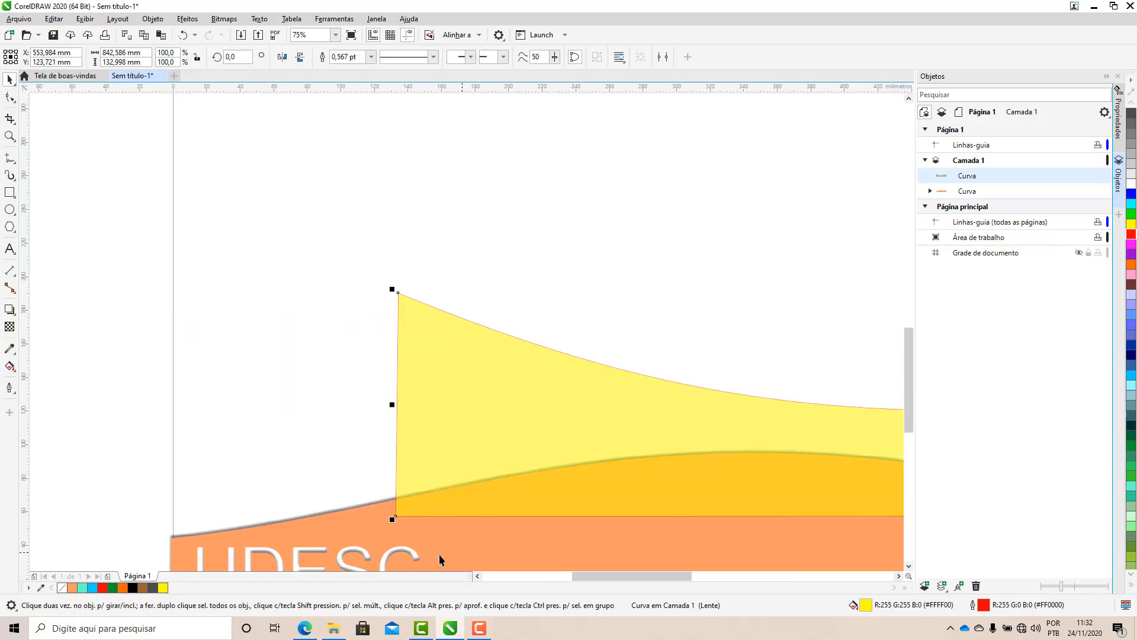
{"action": "scroll", "coordinate": [437, 558], "scroll_direction": "up", "scroll_amount": 2}
{"action": "scroll", "coordinate": [253, 308], "scroll_direction": "up", "scroll_amount": 1}
{"action": "scroll", "coordinate": [424, 542], "scroll_direction": "up", "scroll_amount": 1}
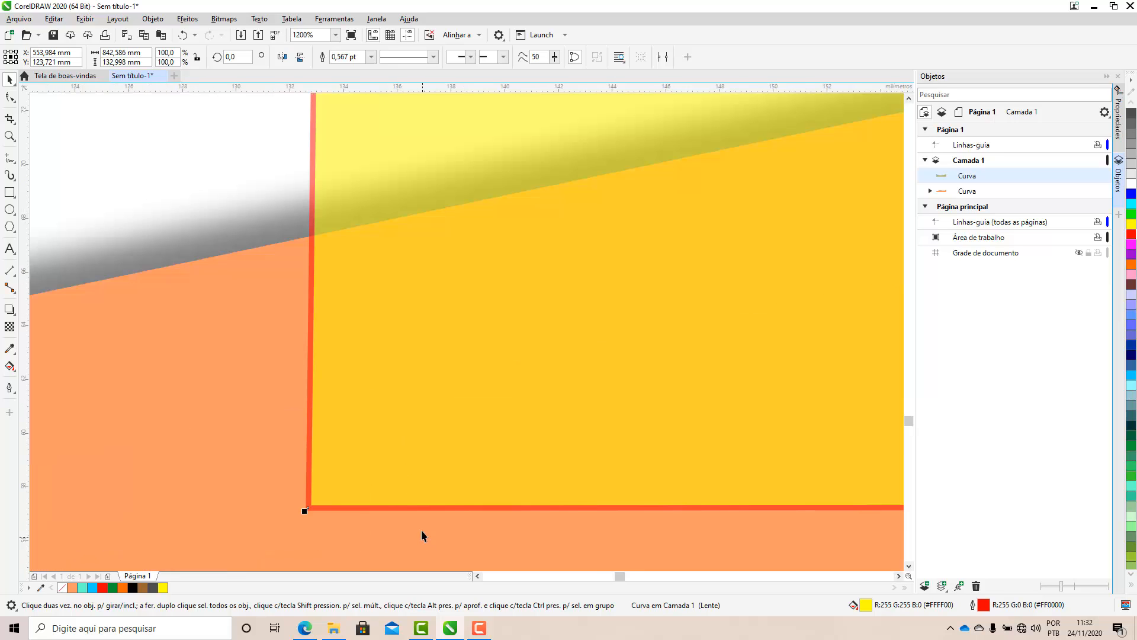
Try applying the yellow wave's transparency to the fill only and to the outline only, returning it to both
{"action": "left_click", "coordinate": [8, 328]}
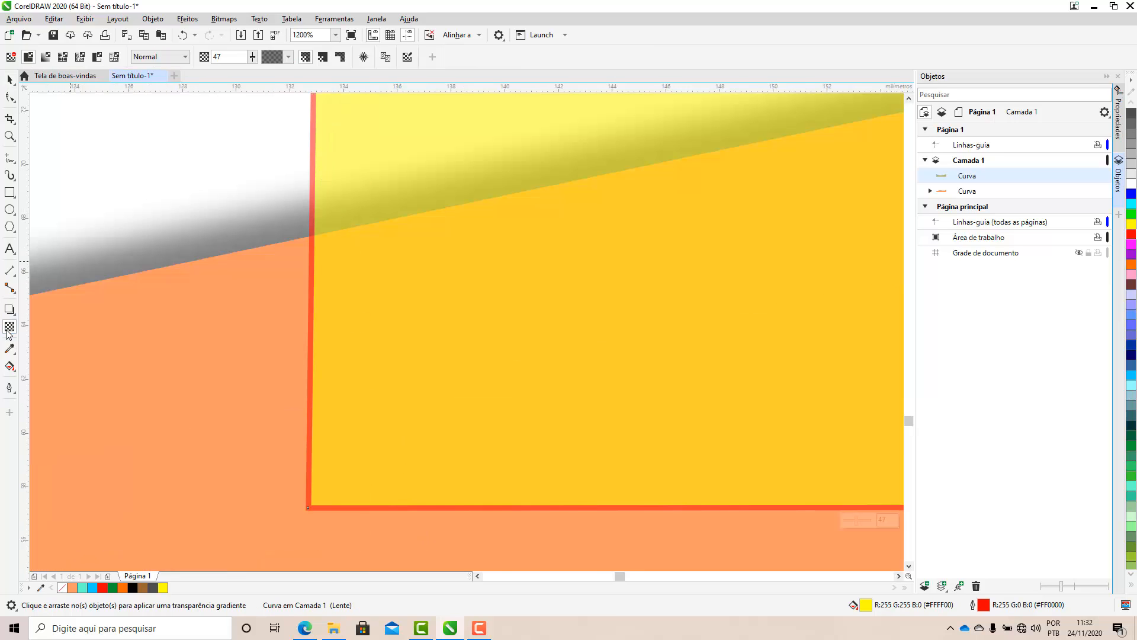
{"action": "left_click", "coordinate": [325, 59]}
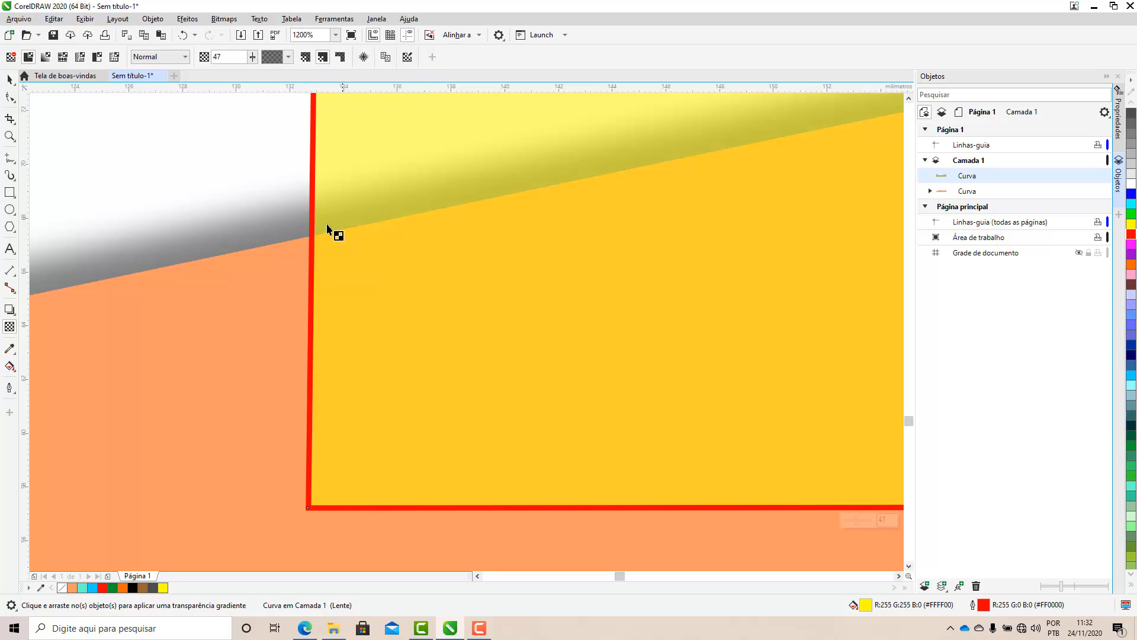
{"action": "left_click", "coordinate": [341, 59]}
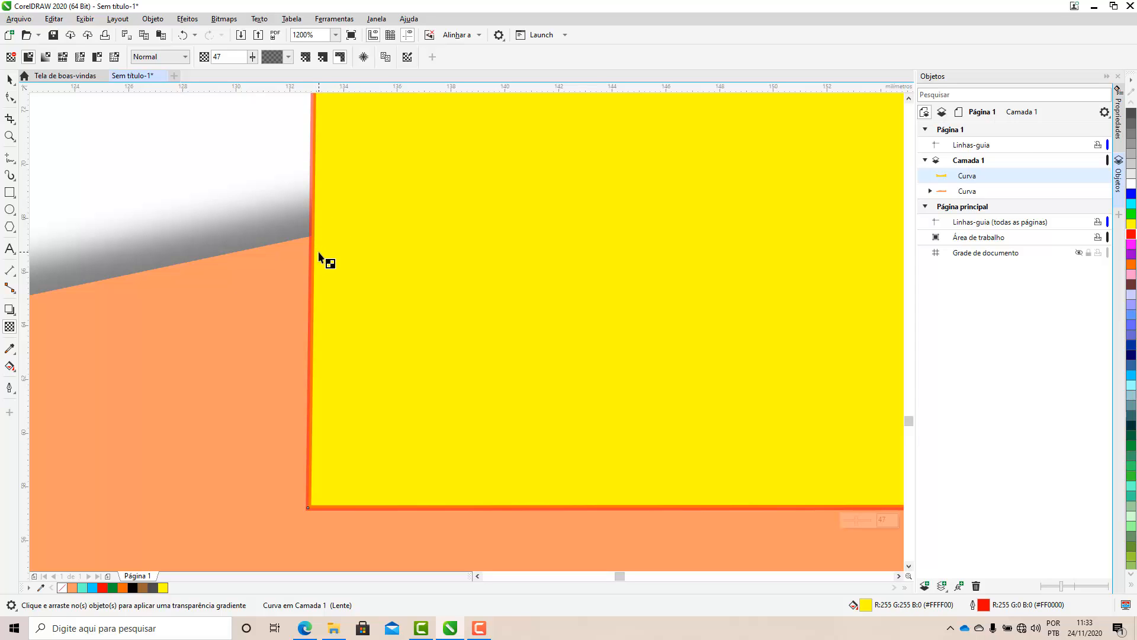
{"action": "left_click", "coordinate": [305, 57]}
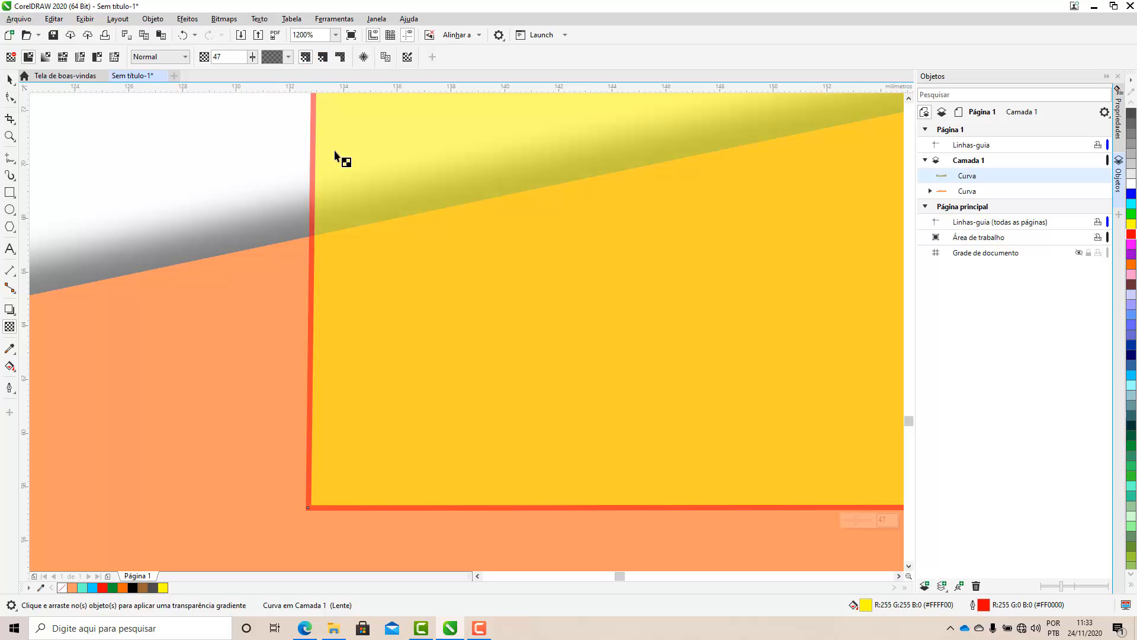
Move the yellow wave back above the orange wave, to about X 431 mm, Y 211 mm, and remove its outline
{"action": "scroll", "coordinate": [277, 280], "scroll_direction": "down", "scroll_amount": 8}
{"action": "scroll", "coordinate": [273, 274], "scroll_direction": "down", "scroll_amount": 2}
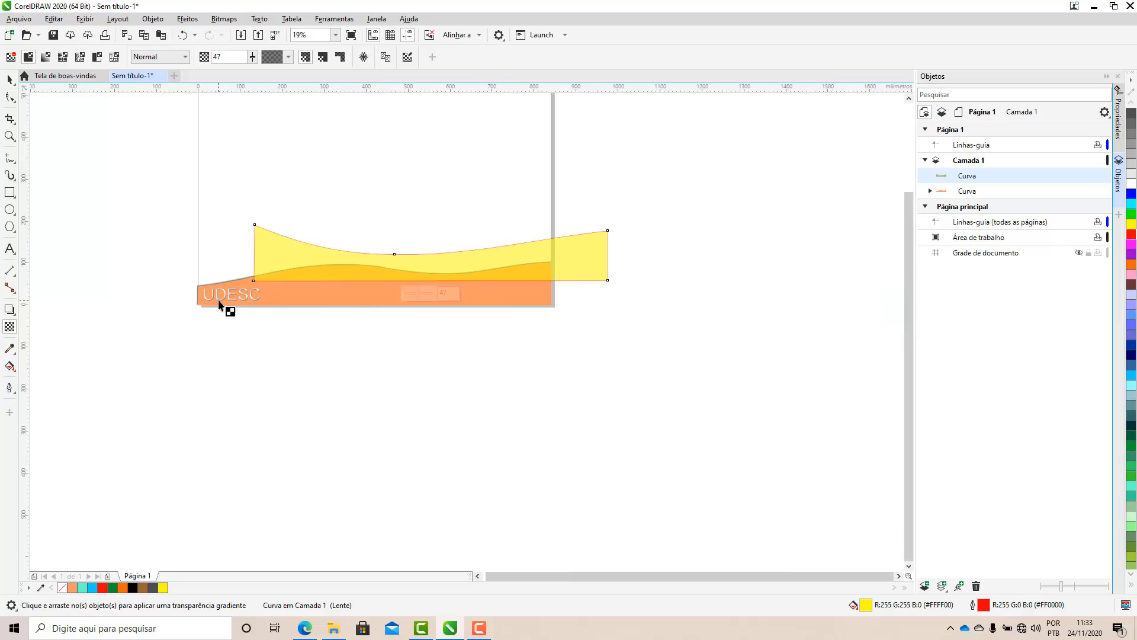
{"action": "scroll", "coordinate": [338, 109], "scroll_direction": "down", "scroll_amount": 2}
{"action": "scroll", "coordinate": [379, 118], "scroll_direction": "up", "scroll_amount": 2}
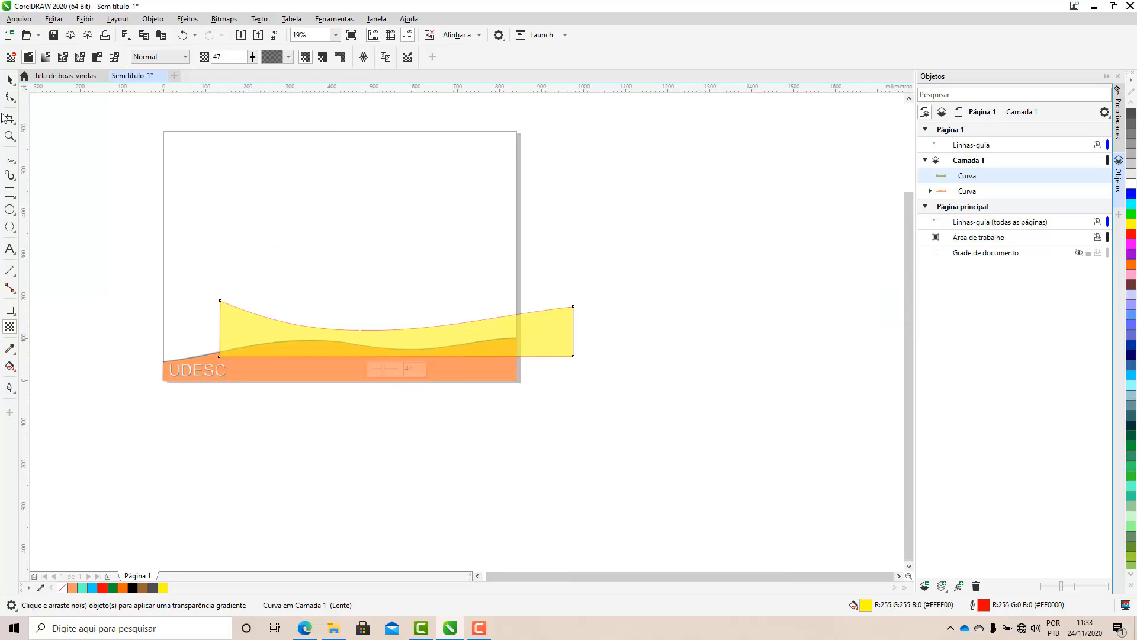
{"action": "left_click", "coordinate": [10, 79]}
{"action": "left_click_drag", "start_coordinate": [234, 330], "coordinate": [185, 300]}
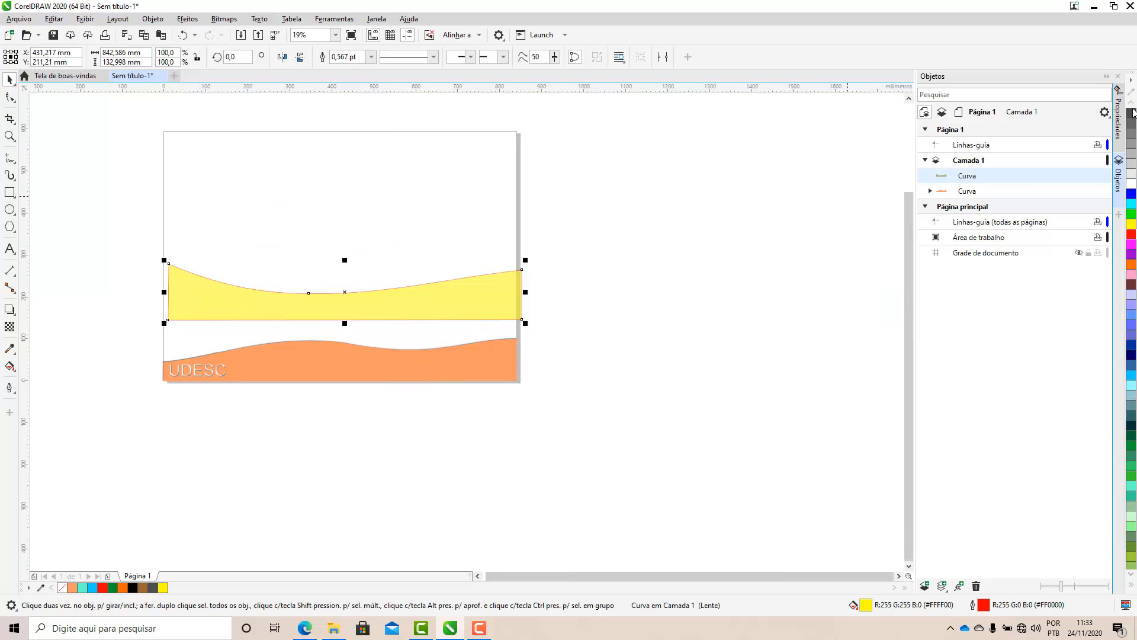
{"action": "left_click", "coordinate": [1131, 585]}
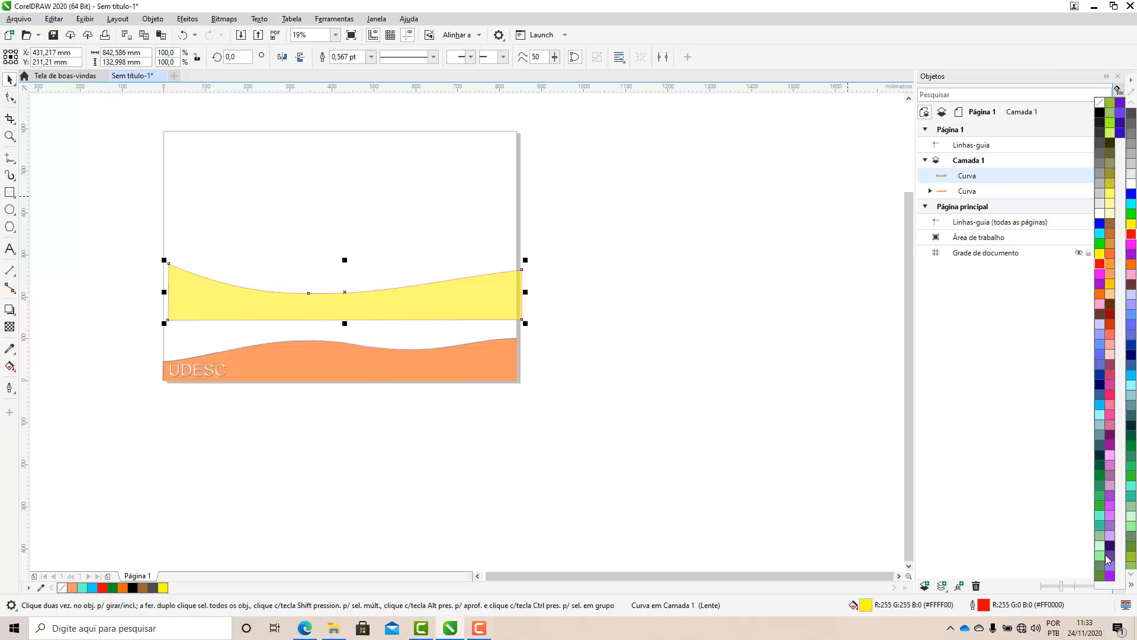
{"action": "right_click", "coordinate": [1098, 108]}
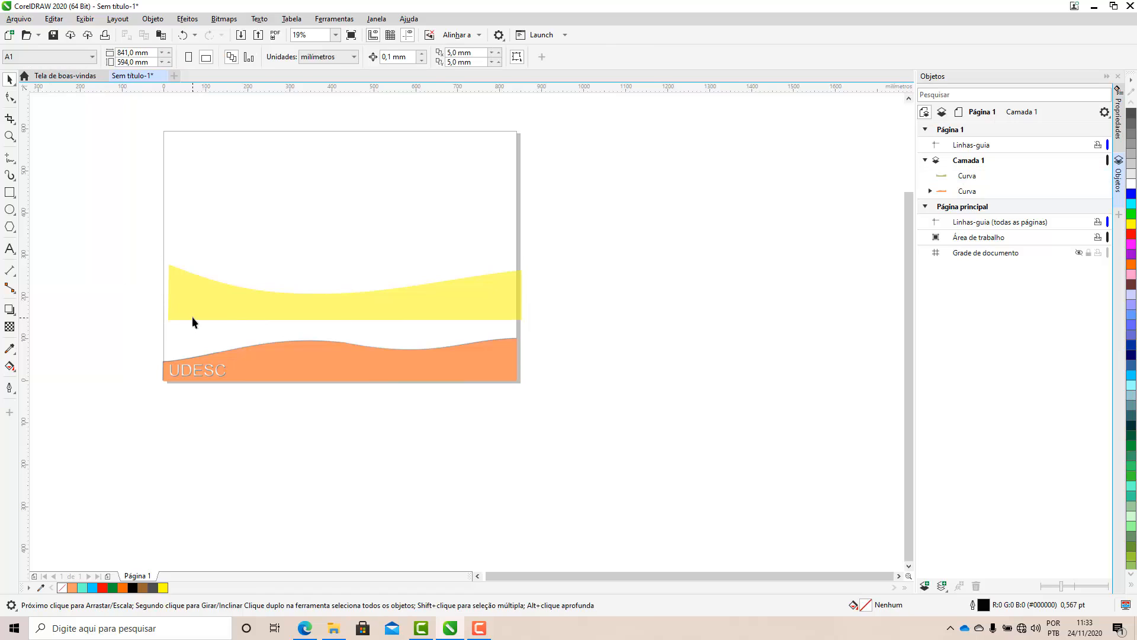
Reposition the yellow wave just above the orange wave, centred at about X 426 mm, Y 183 mm
{"action": "left_click", "coordinate": [10, 329]}
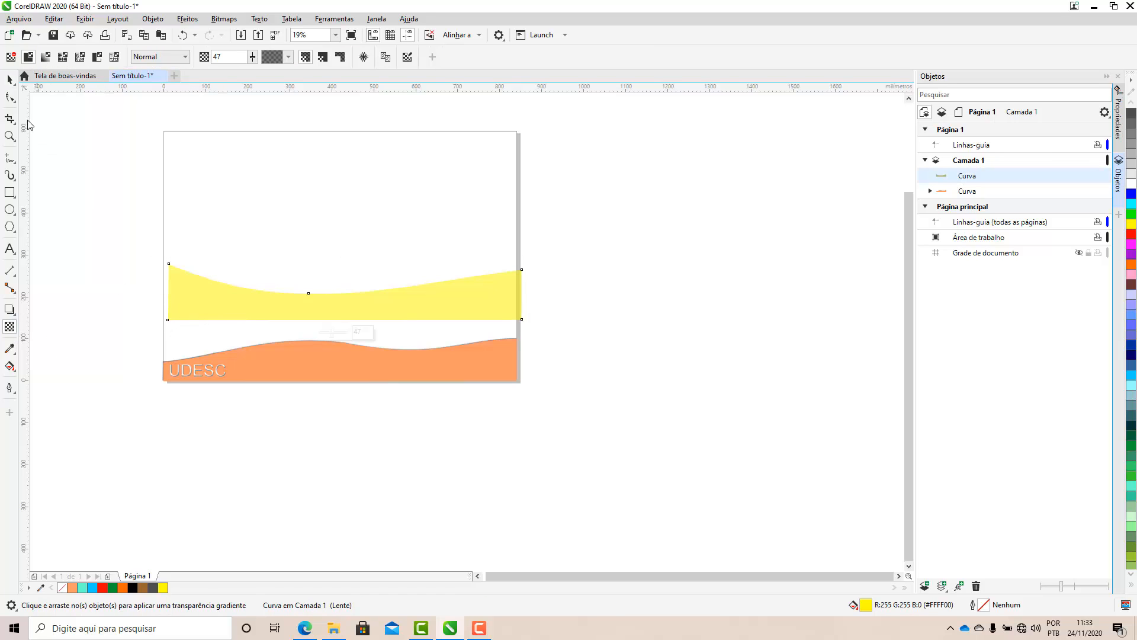
{"action": "left_click", "coordinate": [10, 79]}
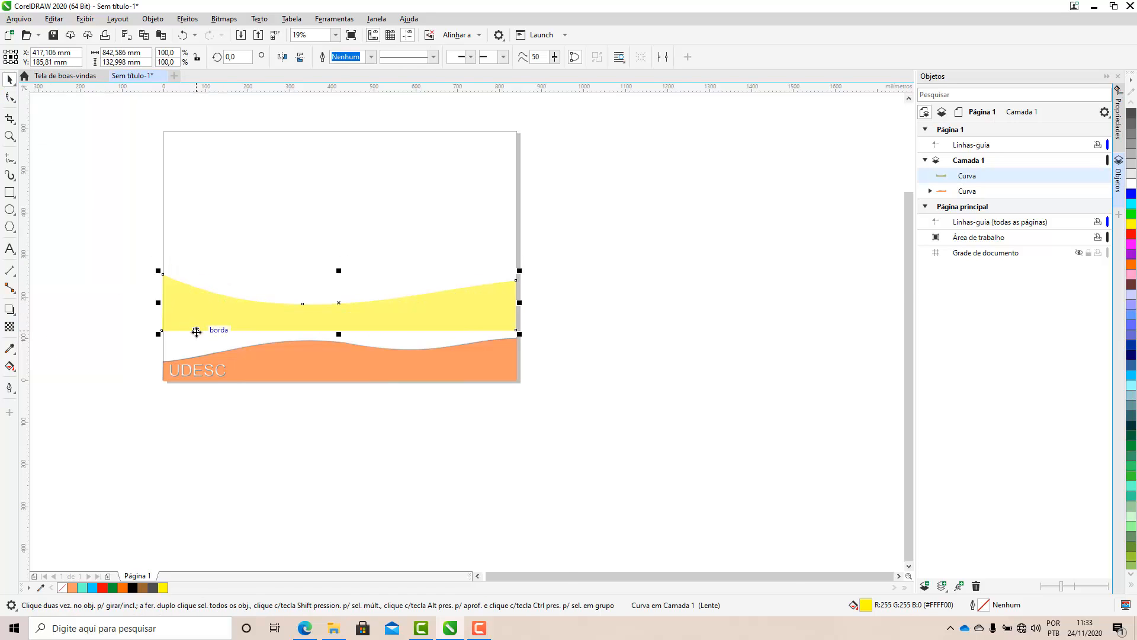
{"action": "scroll", "coordinate": [196, 327], "scroll_direction": "up", "scroll_amount": 2}
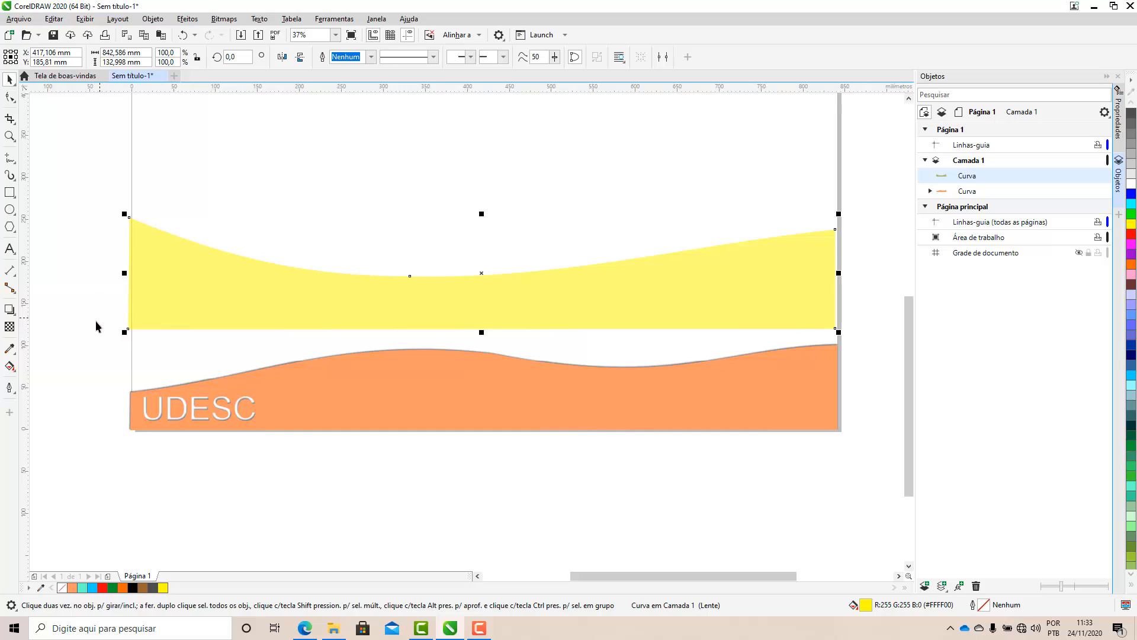
{"action": "left_click_drag", "start_coordinate": [178, 302], "coordinate": [185, 305]}
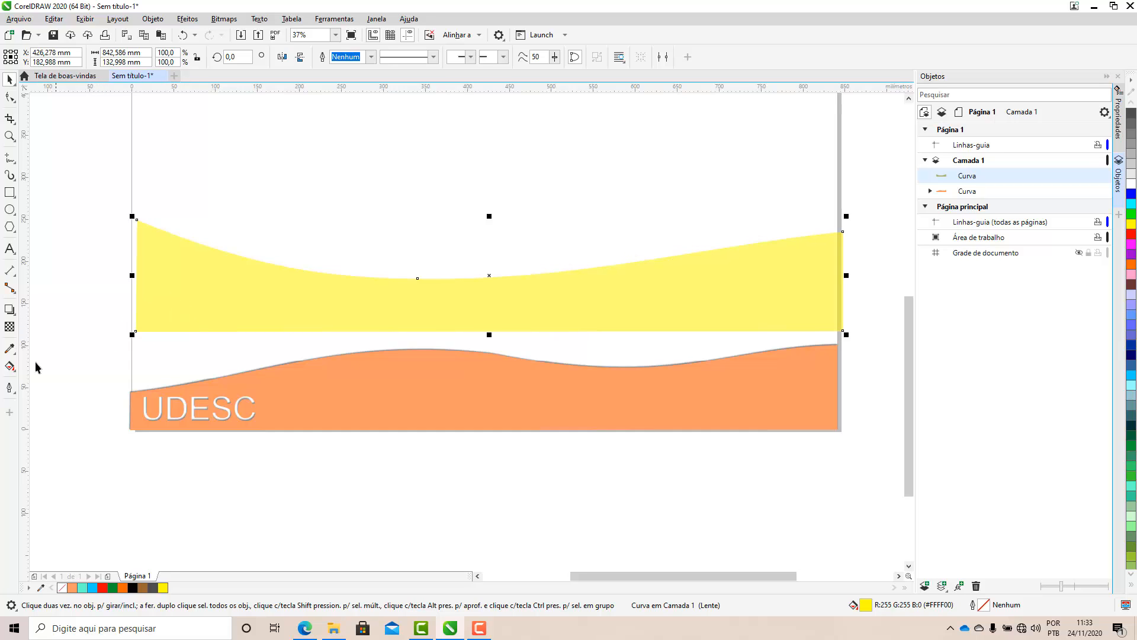
Compare no transparency and uniform transparency on the yellow wave, ending with a fountain transparency applied
{"action": "left_click", "coordinate": [13, 325]}
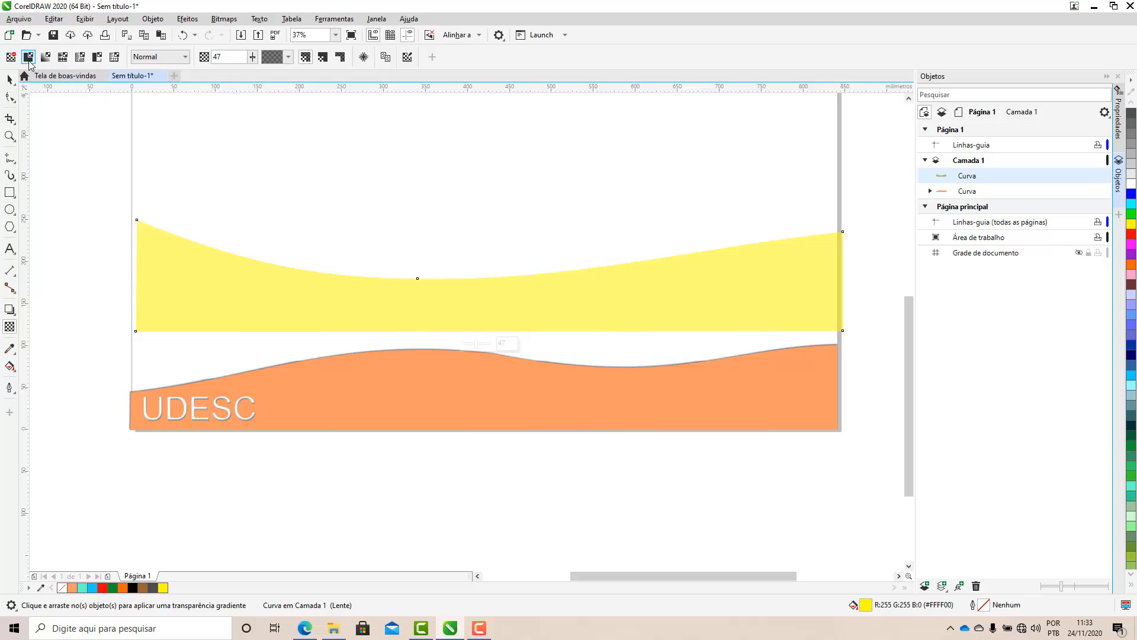
{"action": "left_click", "coordinate": [17, 57]}
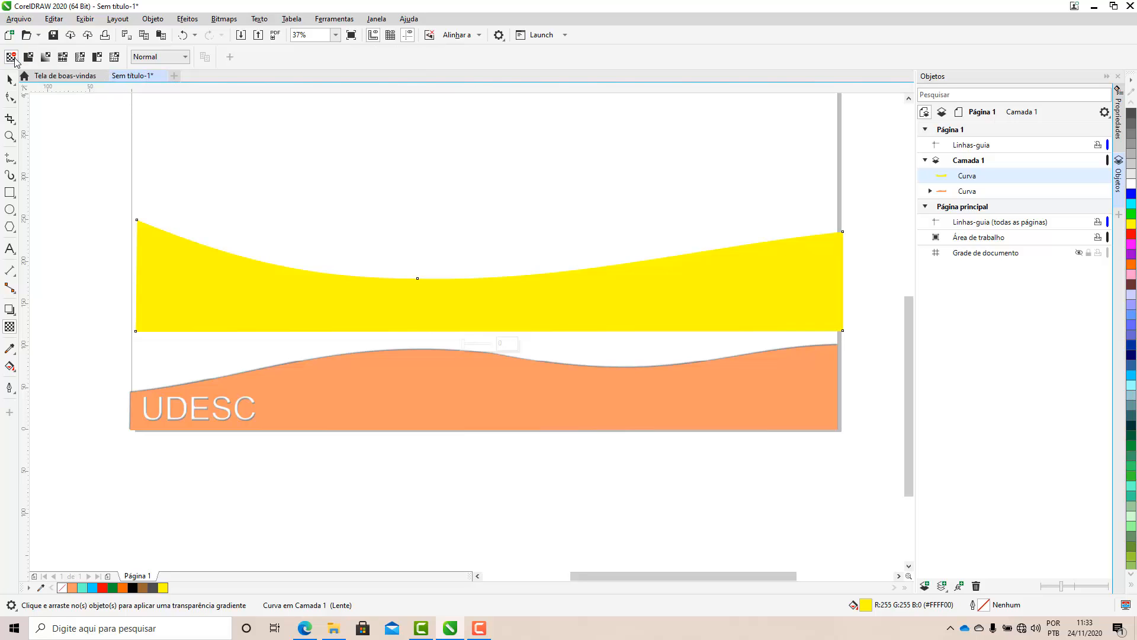
{"action": "left_click", "coordinate": [43, 57]}
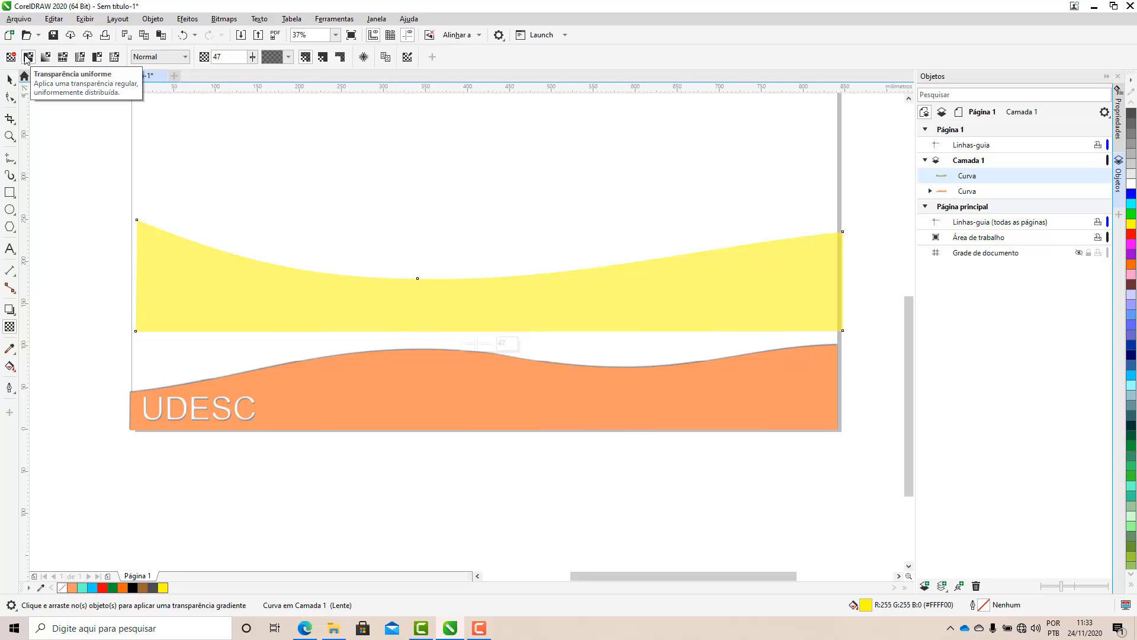
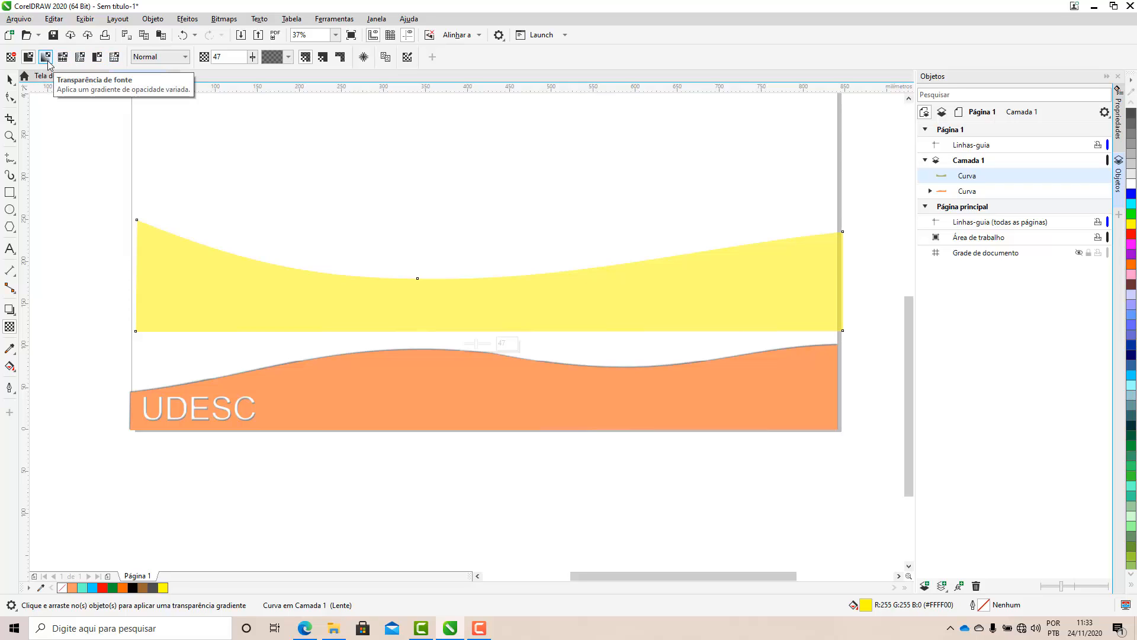
{"action": "left_click", "coordinate": [45, 57]}
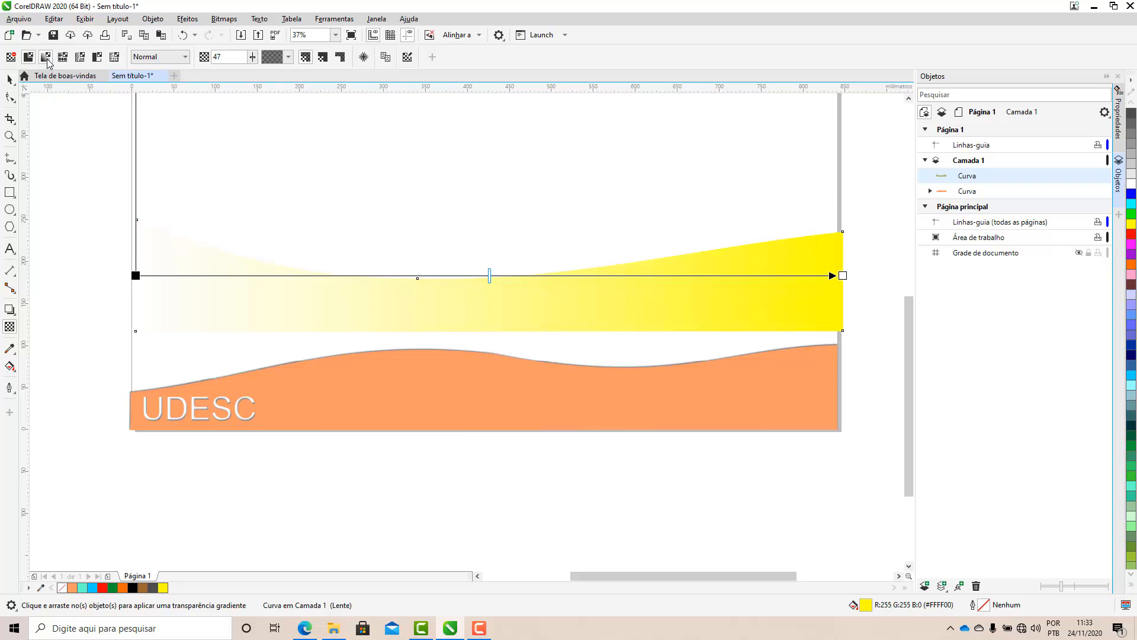
{"action": "scroll", "coordinate": [131, 394], "scroll_direction": "down", "scroll_amount": 2}
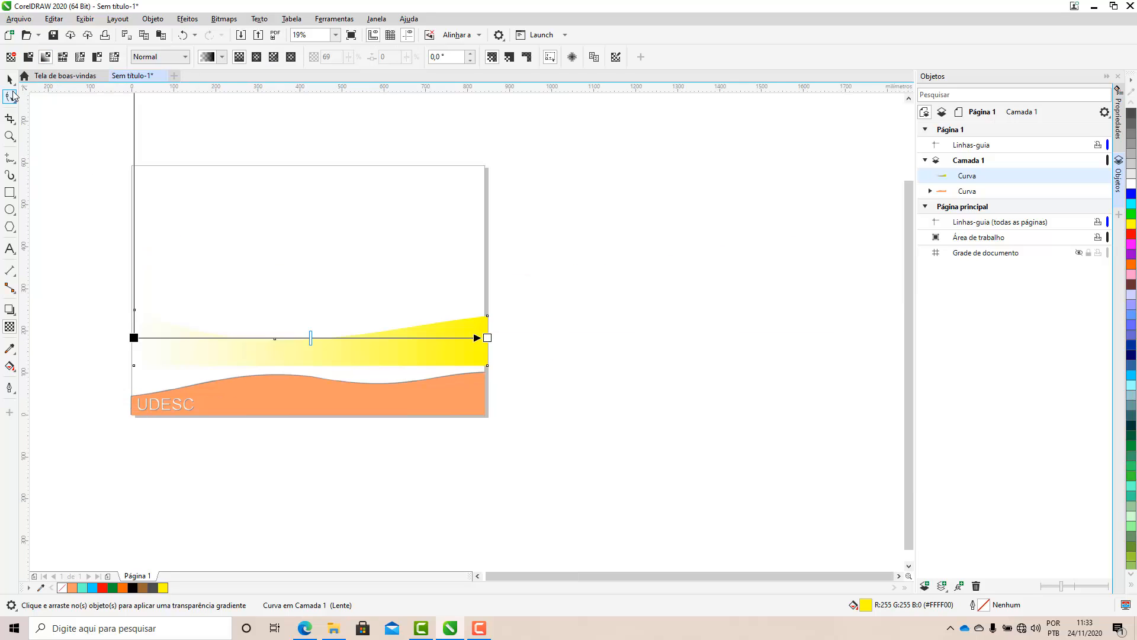
Reshape the yellow wave's fountain transparency, shifting its start toward the wave's right end and its end below the page at about -86.5°
{"action": "left_click", "coordinate": [9, 79]}
{"action": "left_click", "coordinate": [298, 353]}
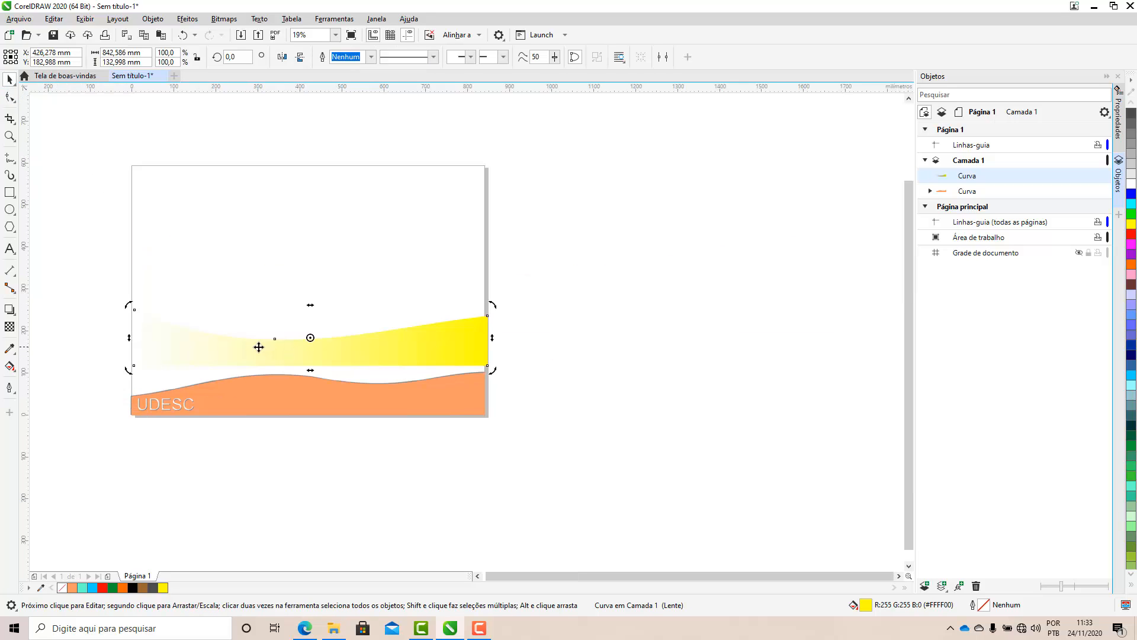
{"action": "left_click", "coordinate": [10, 326]}
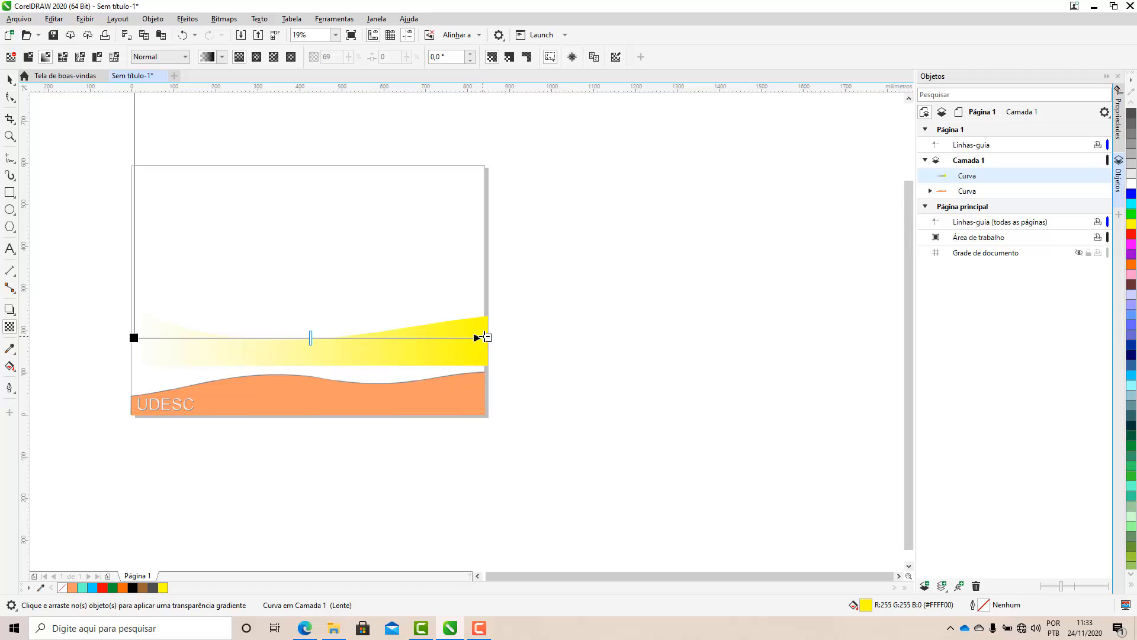
{"action": "left_click_drag", "start_coordinate": [487, 338], "coordinate": [357, 343]}
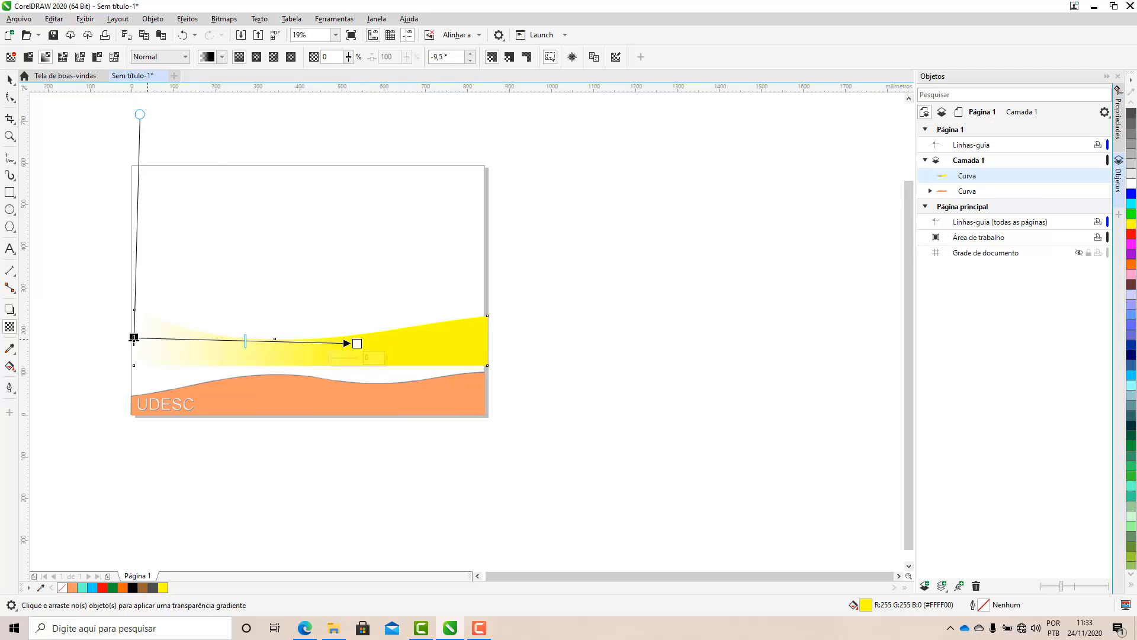
{"action": "left_click_drag", "start_coordinate": [134, 338], "coordinate": [425, 341]}
{"action": "left_click_drag", "start_coordinate": [237, 344], "coordinate": [503, 542]}
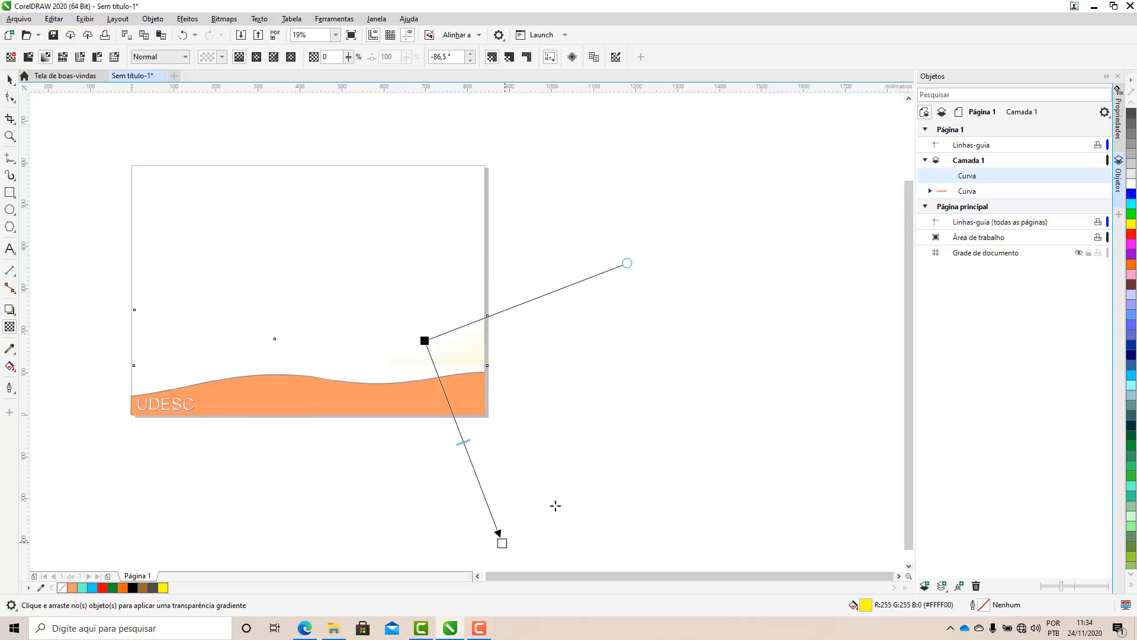
Stretch the yellow wave's fountain transparency from the wave's left end to beyond the page's right edge, sloping slightly downward
{"action": "left_click_drag", "start_coordinate": [425, 343], "coordinate": [150, 398]}
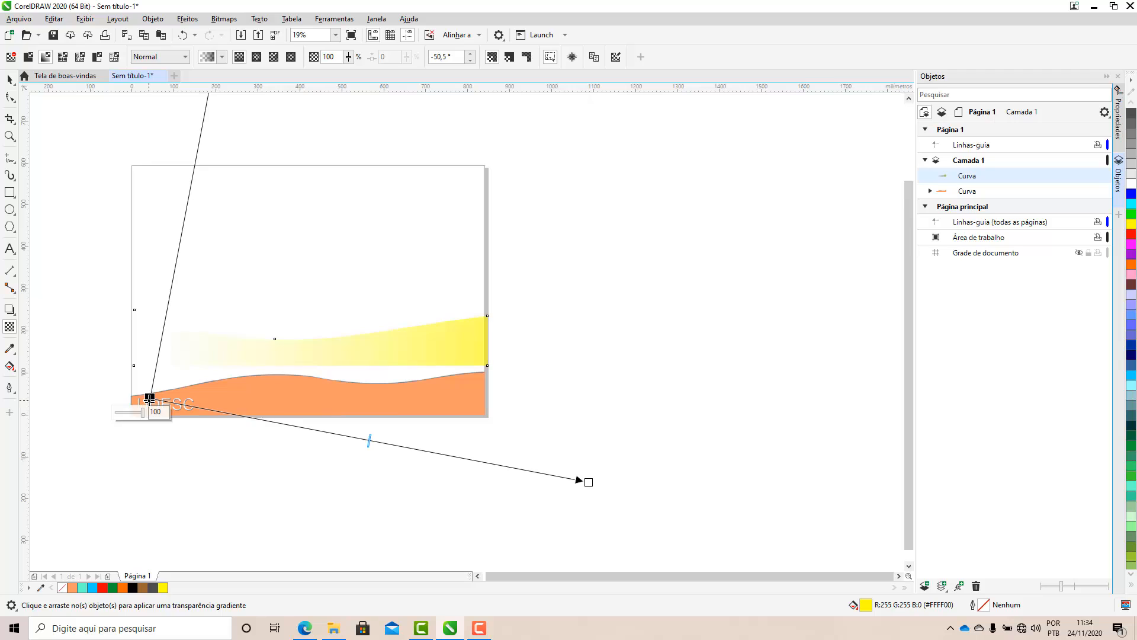
{"action": "left_click_drag", "start_coordinate": [589, 482], "coordinate": [593, 440]}
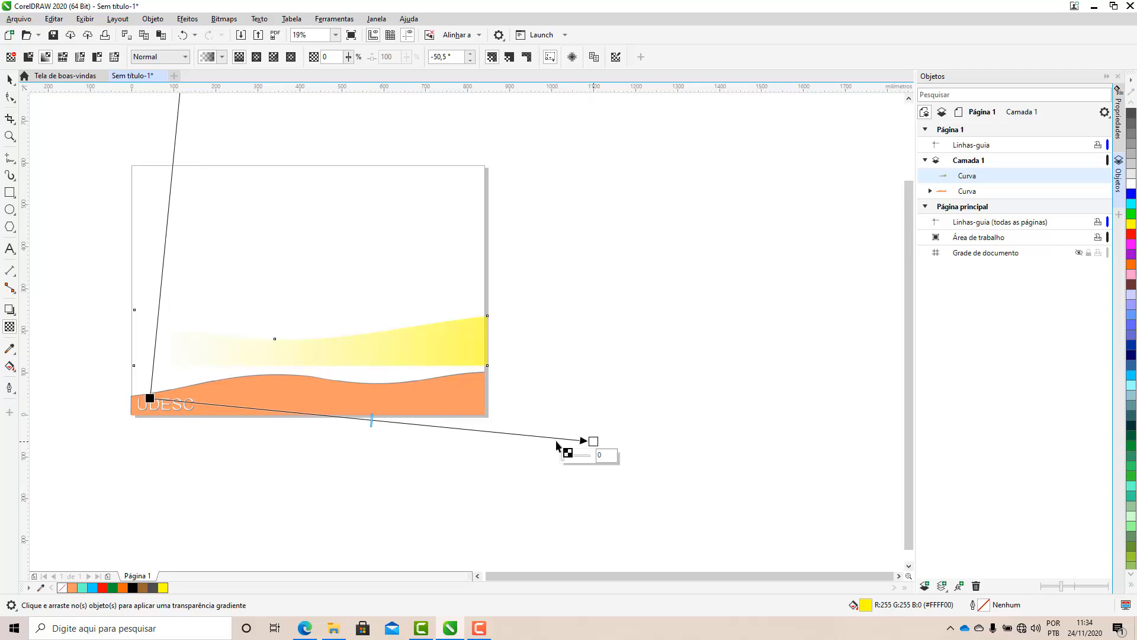
Overlay the yellow wave on the orange wave and inspect how the two colours blend
{"action": "left_click", "coordinate": [9, 79]}
{"action": "left_click", "coordinate": [406, 338]}
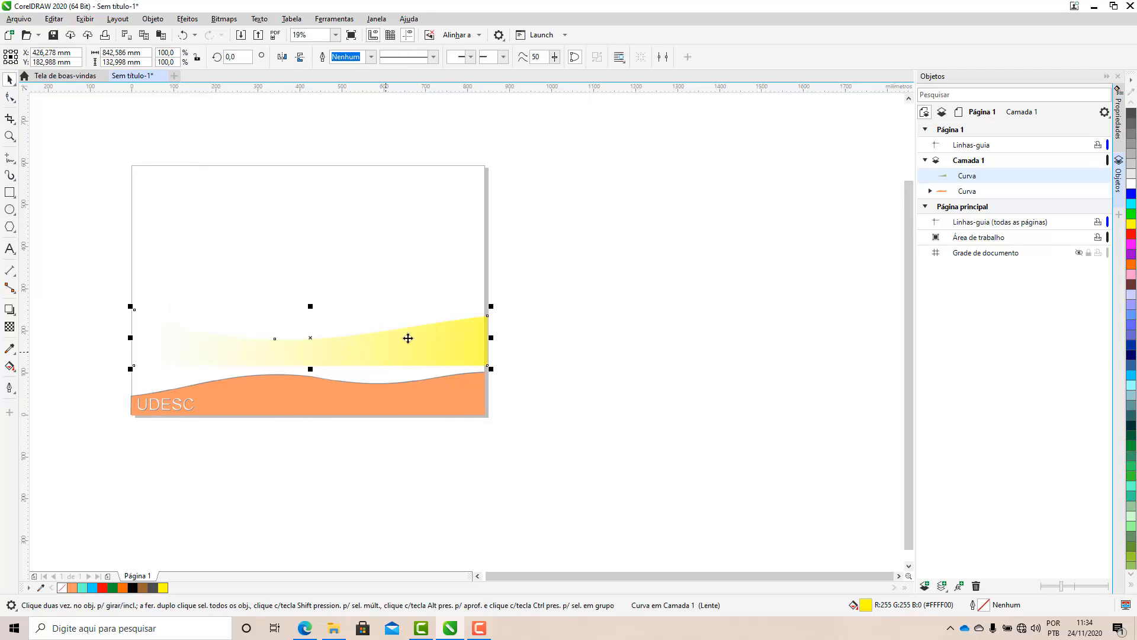
{"action": "left_click_drag", "start_coordinate": [406, 338], "coordinate": [409, 395]}
{"action": "left_click", "coordinate": [247, 424]}
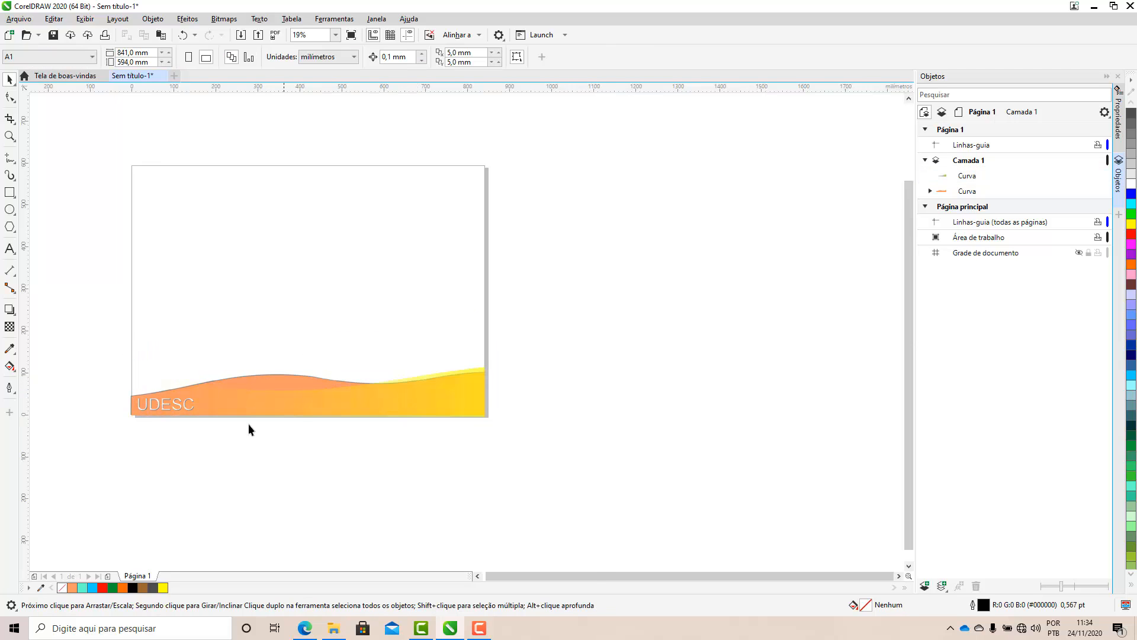
{"action": "scroll", "coordinate": [245, 422], "scroll_direction": "up", "scroll_amount": 2}
{"action": "scroll", "coordinate": [500, 422], "scroll_direction": "down", "scroll_amount": 2}
{"action": "scroll", "coordinate": [484, 396], "scroll_direction": "up", "scroll_amount": 2}
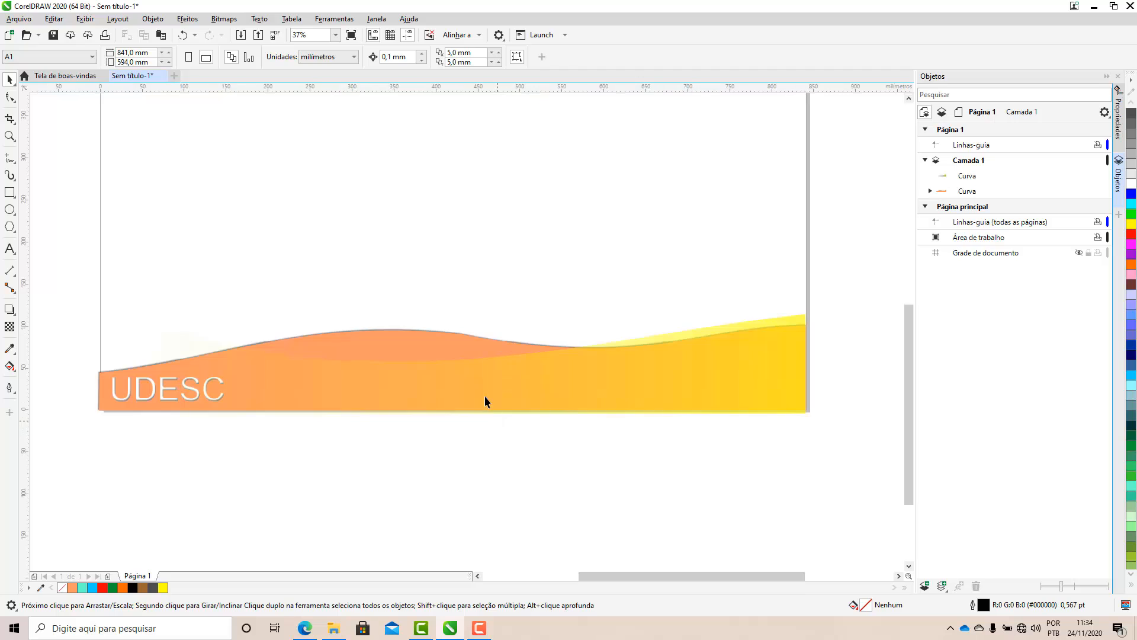
{"action": "scroll", "coordinate": [468, 433], "scroll_direction": "down", "scroll_amount": 2}
Move the yellow wave up to the middle of the page, centred at about X 416 mm, Y 349 mm
{"action": "left_click", "coordinate": [494, 420]}
{"action": "left_click_drag", "start_coordinate": [495, 420], "coordinate": [538, 295]}
{"action": "left_click", "coordinate": [183, 371]}
{"action": "left_click", "coordinate": [537, 299]}
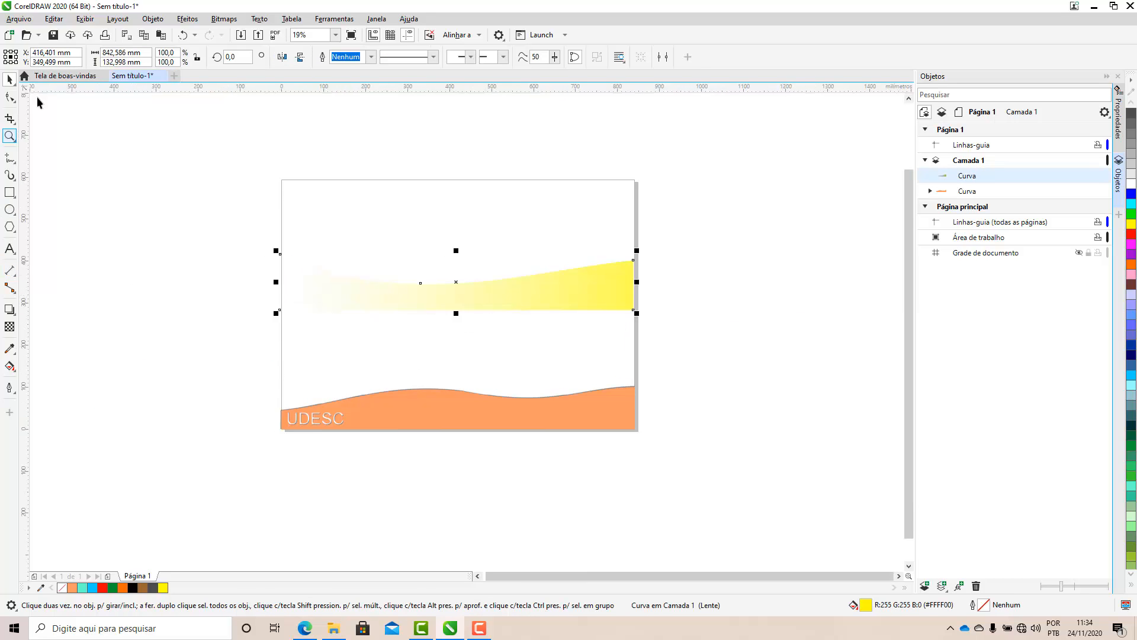
Shorten the yellow wave's fountain transparency so it runs nearly horizontally from the wave's left end to just past its middle
{"action": "left_click", "coordinate": [9, 327]}
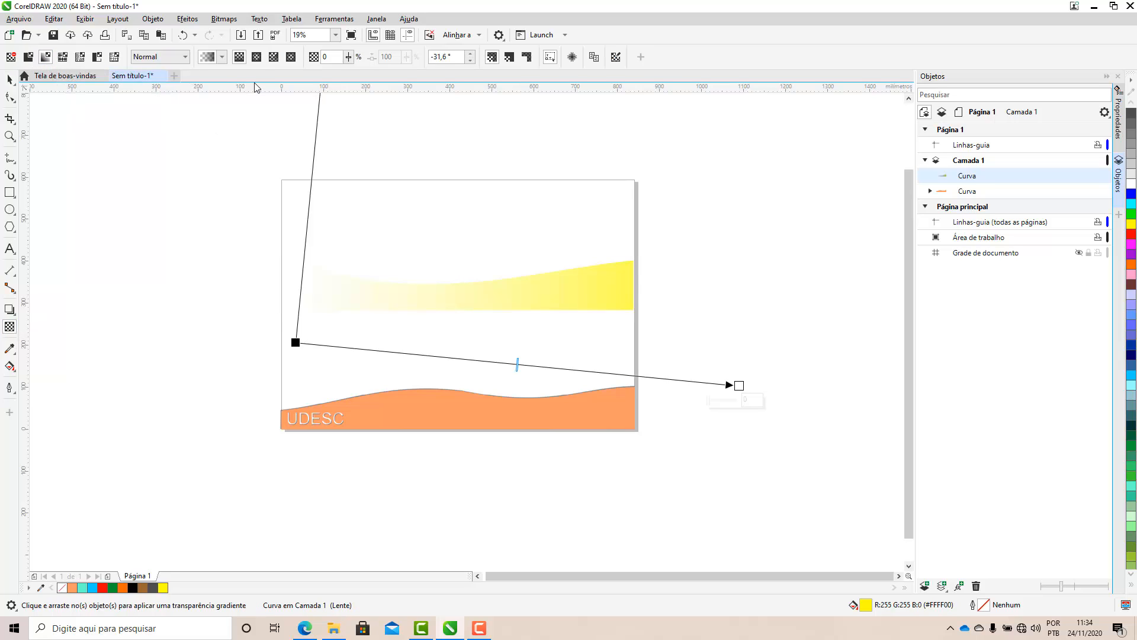
{"action": "scroll", "coordinate": [251, 296], "scroll_direction": "down", "scroll_amount": 2}
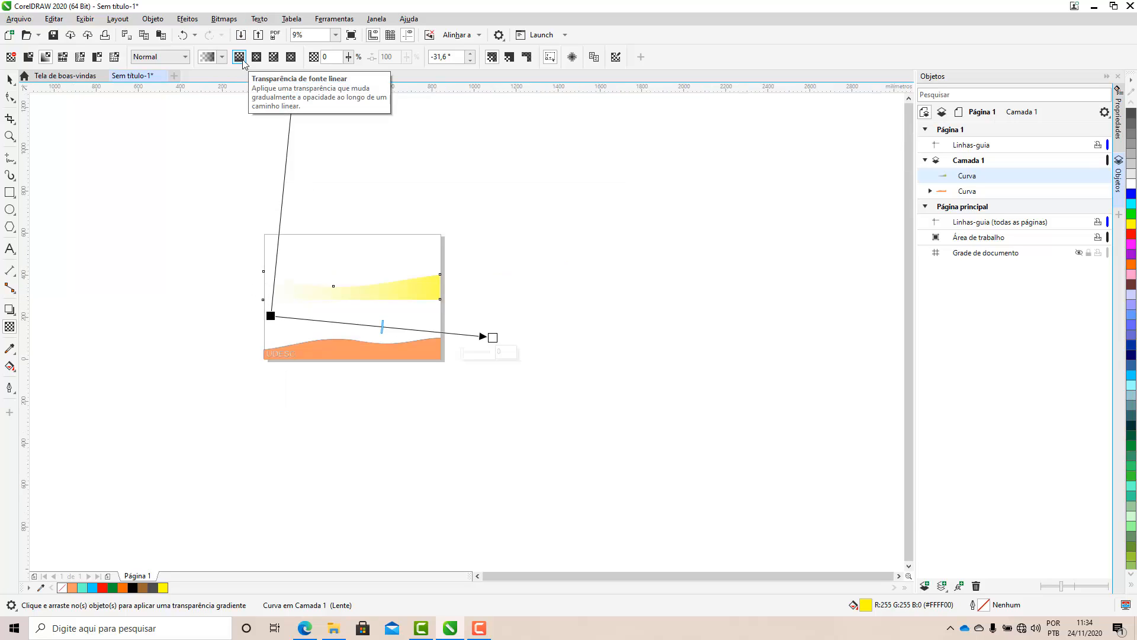
{"action": "scroll", "coordinate": [234, 264], "scroll_direction": "down", "scroll_amount": 1}
{"action": "scroll", "coordinate": [261, 232], "scroll_direction": "up", "scroll_amount": 1}
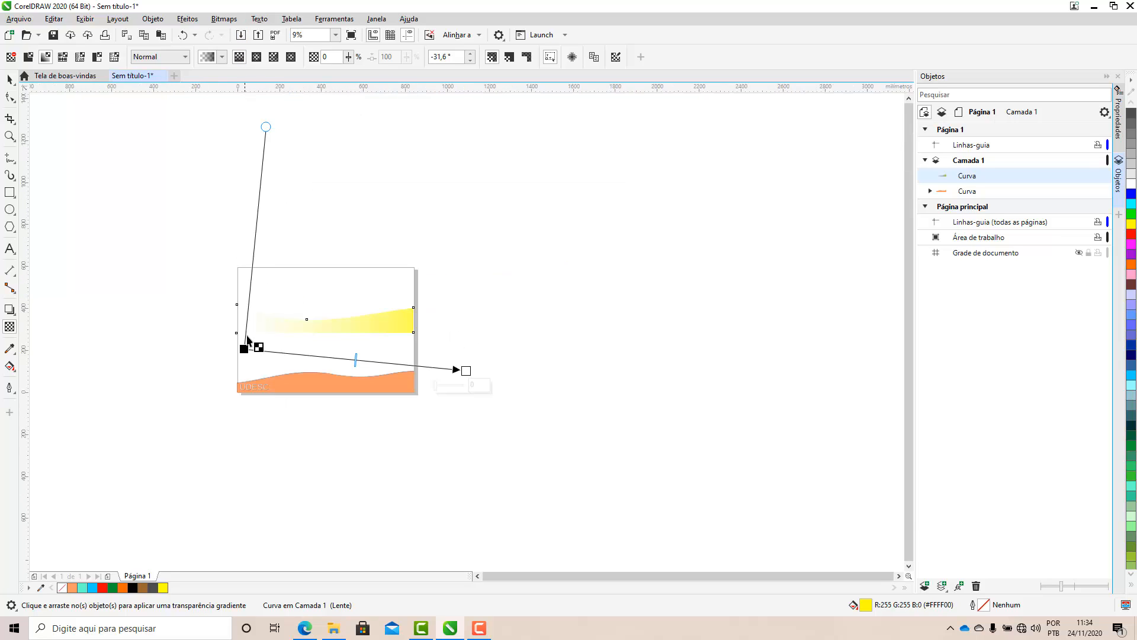
{"action": "left_click_drag", "start_coordinate": [265, 127], "coordinate": [246, 239]}
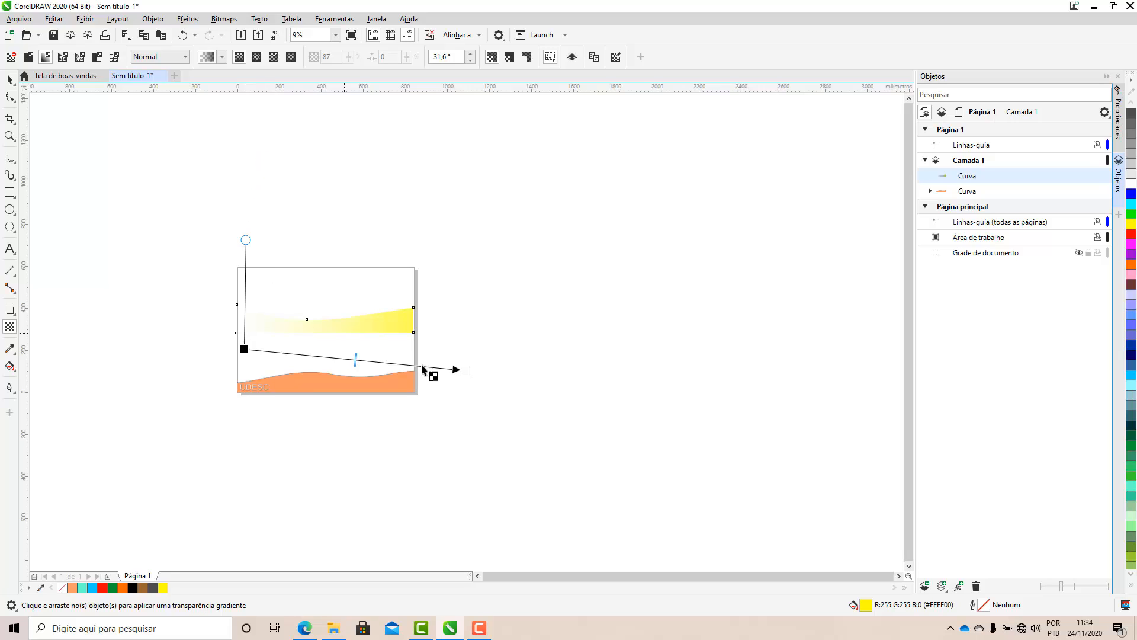
{"action": "left_click_drag", "start_coordinate": [457, 369], "coordinate": [349, 339]}
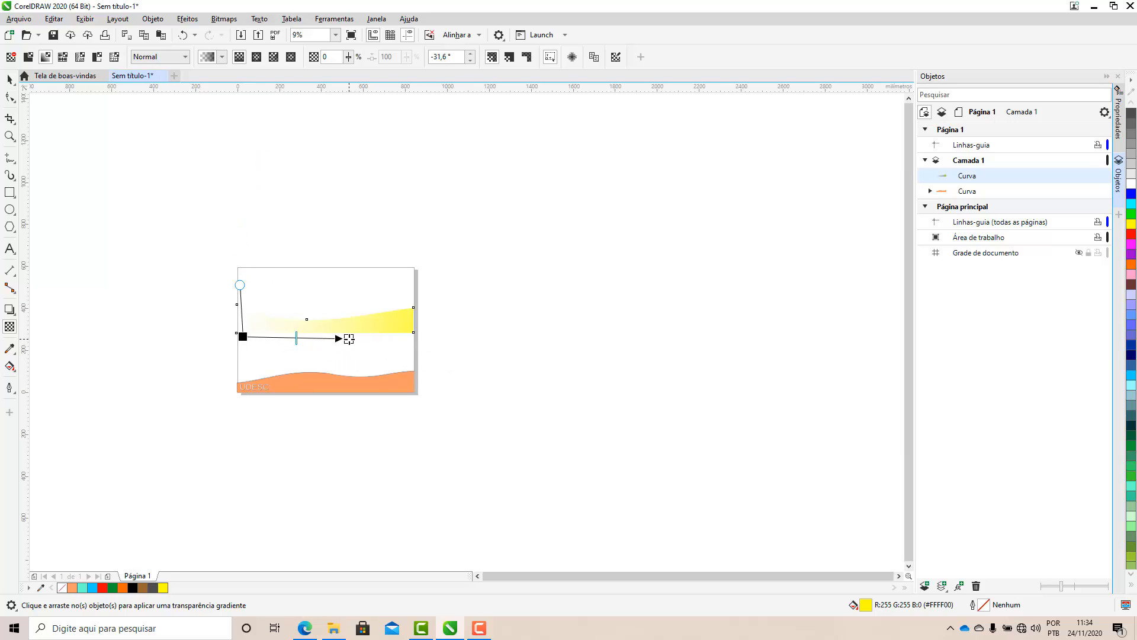
Try an elliptical fountain transparency on the yellow wave, and undo it
{"action": "left_click", "coordinate": [256, 57]}
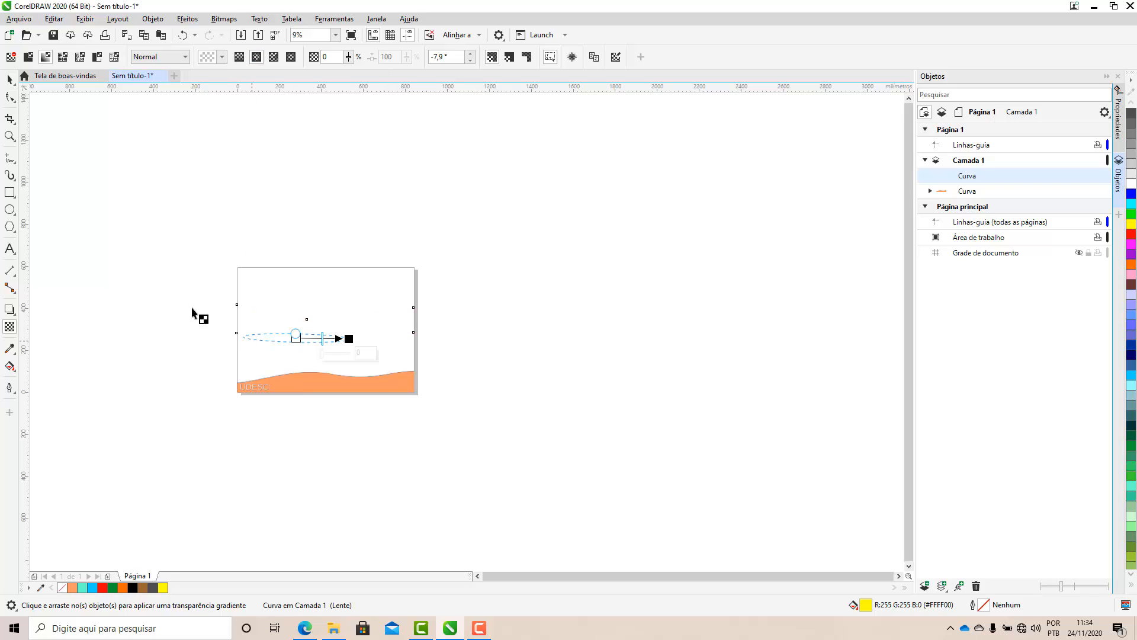
{"action": "left_click", "coordinate": [9, 80]}
{"action": "key", "text": "ctrl+z"}
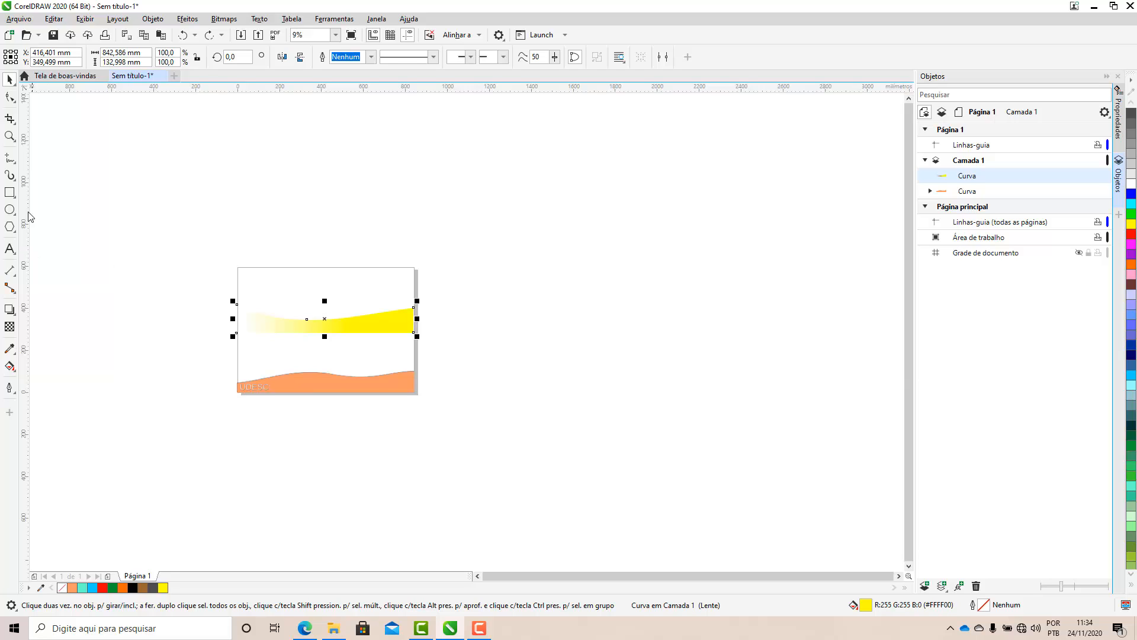
Draw a rectangle about 816 by 886 mm to the right of the page and fill it with magenta (#FF00FF)
{"action": "left_click", "coordinate": [10, 194]}
{"action": "left_click_drag", "start_coordinate": [620, 164], "coordinate": [792, 350]}
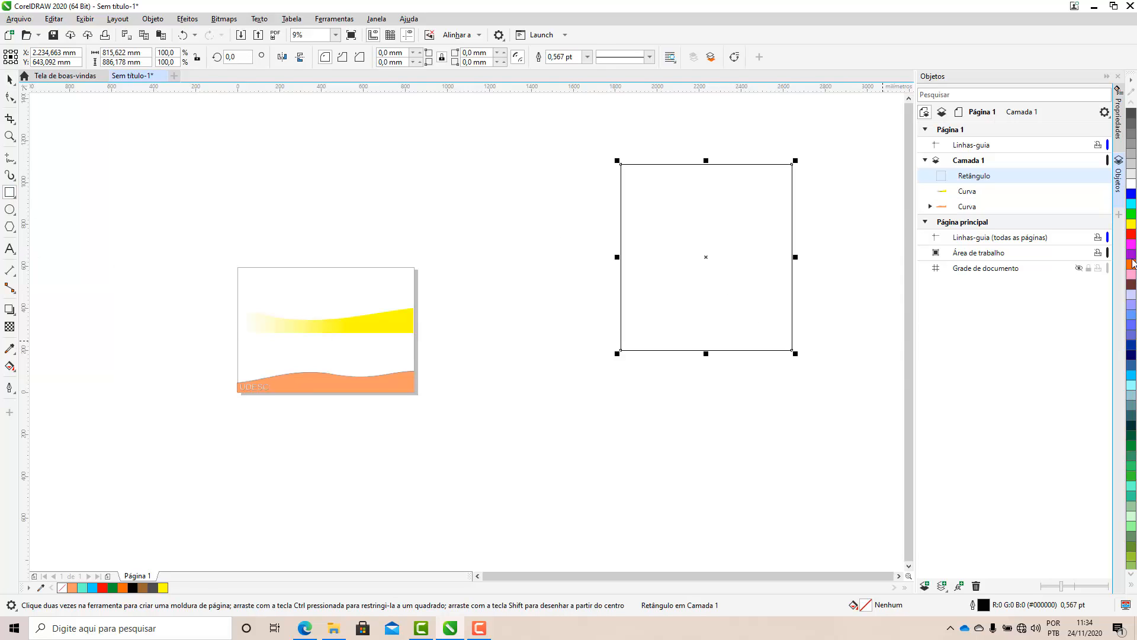
{"action": "left_click", "coordinate": [1132, 250]}
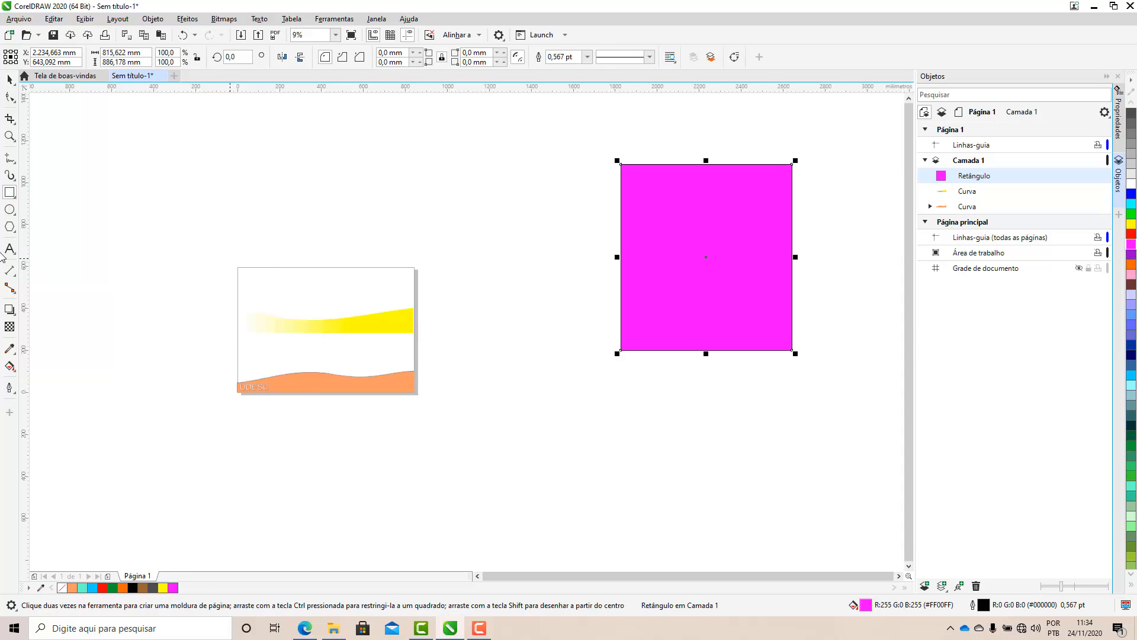
Compare linear, elliptical and conical fountain transparency on the magenta rectangle, ending with the rectangular type at 0% node transparency
{"action": "left_click", "coordinate": [10, 327]}
{"action": "left_click", "coordinate": [45, 56]}
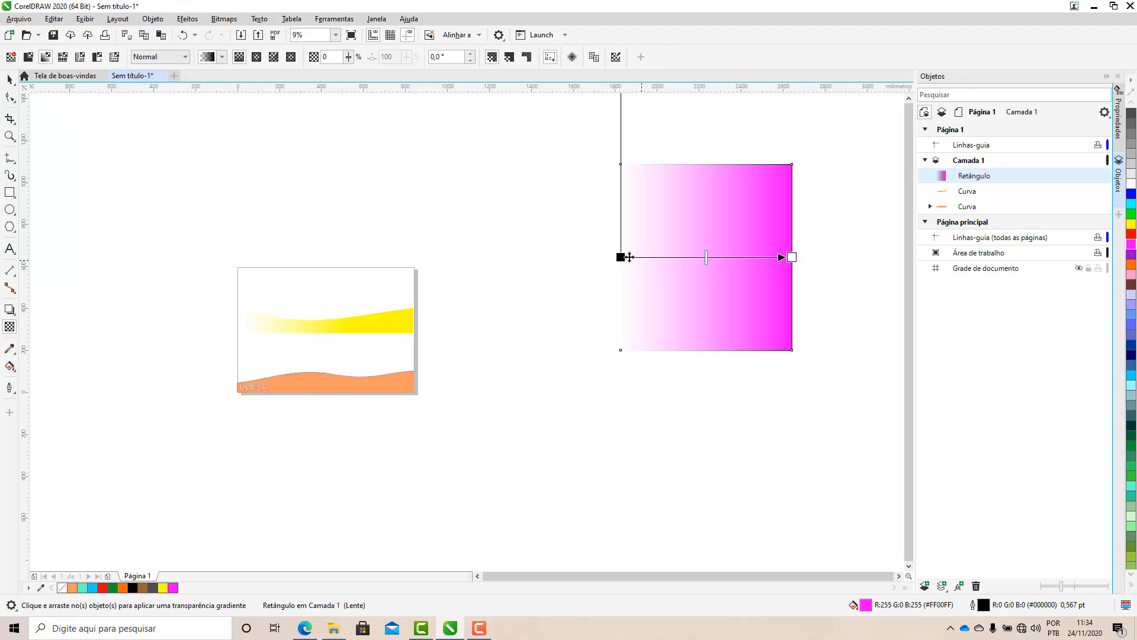
{"action": "left_click", "coordinate": [257, 57]}
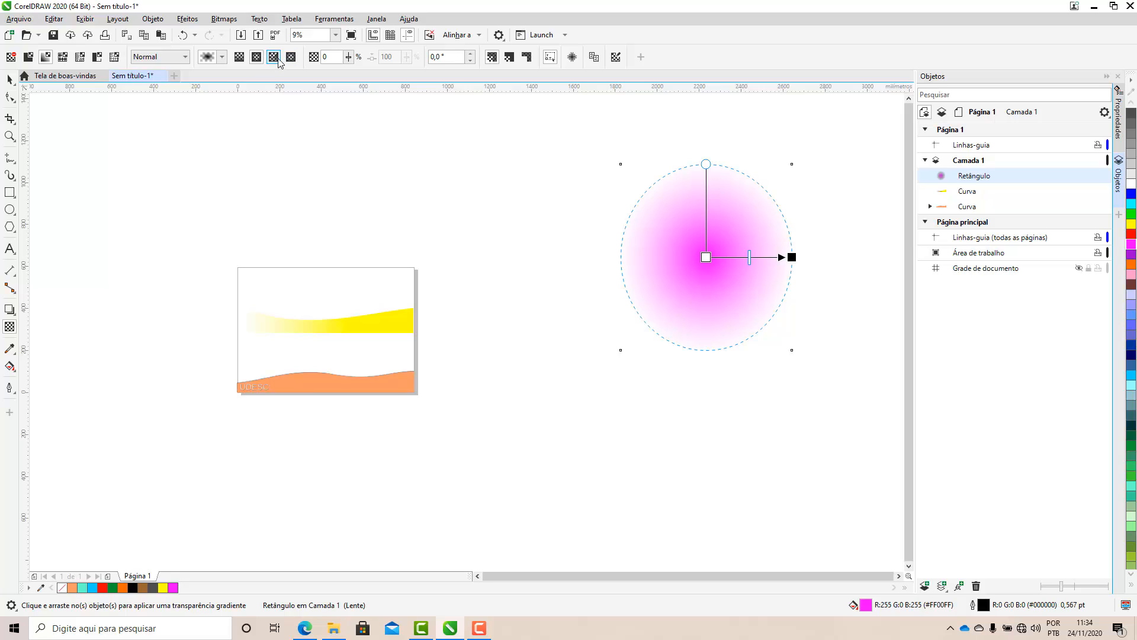
{"action": "left_click", "coordinate": [276, 58]}
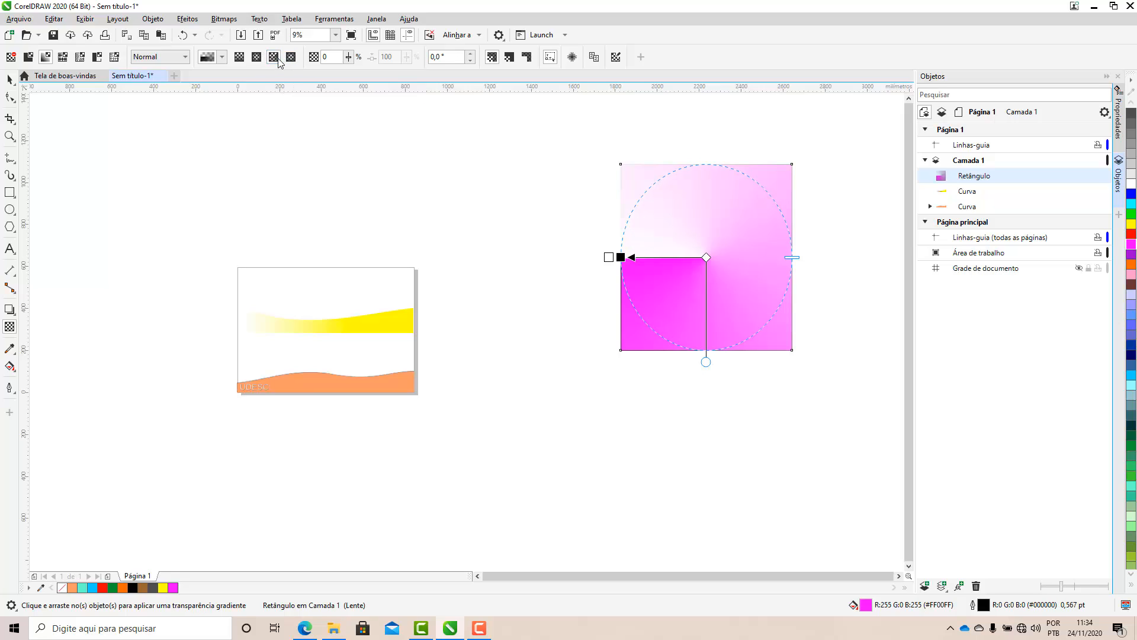
{"action": "left_click", "coordinate": [290, 58]}
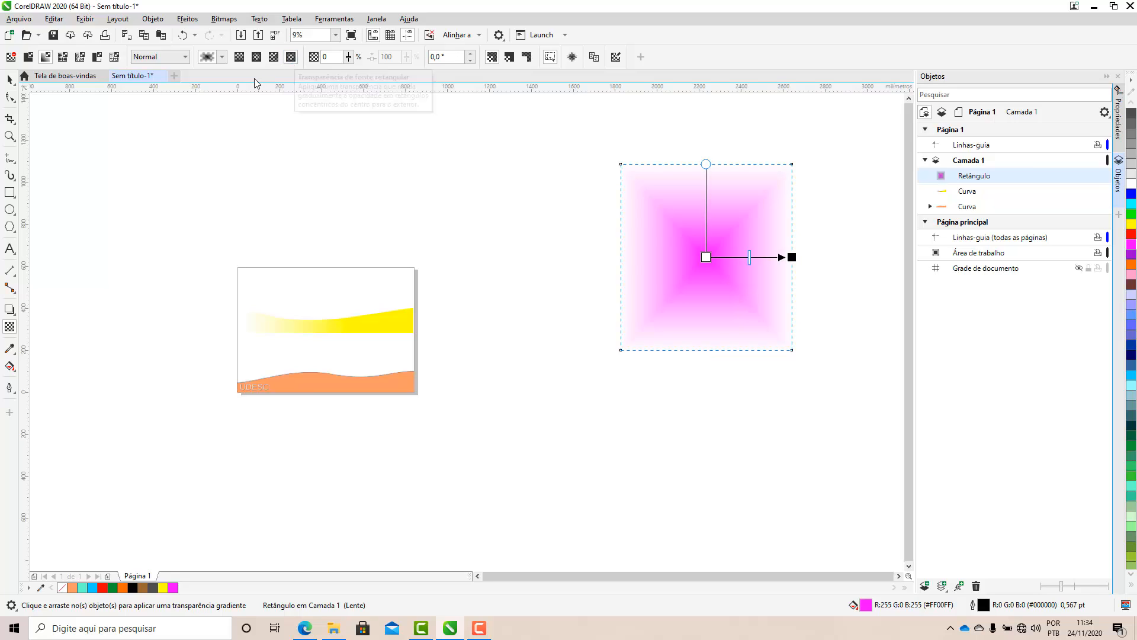
{"action": "left_click", "coordinate": [345, 57]}
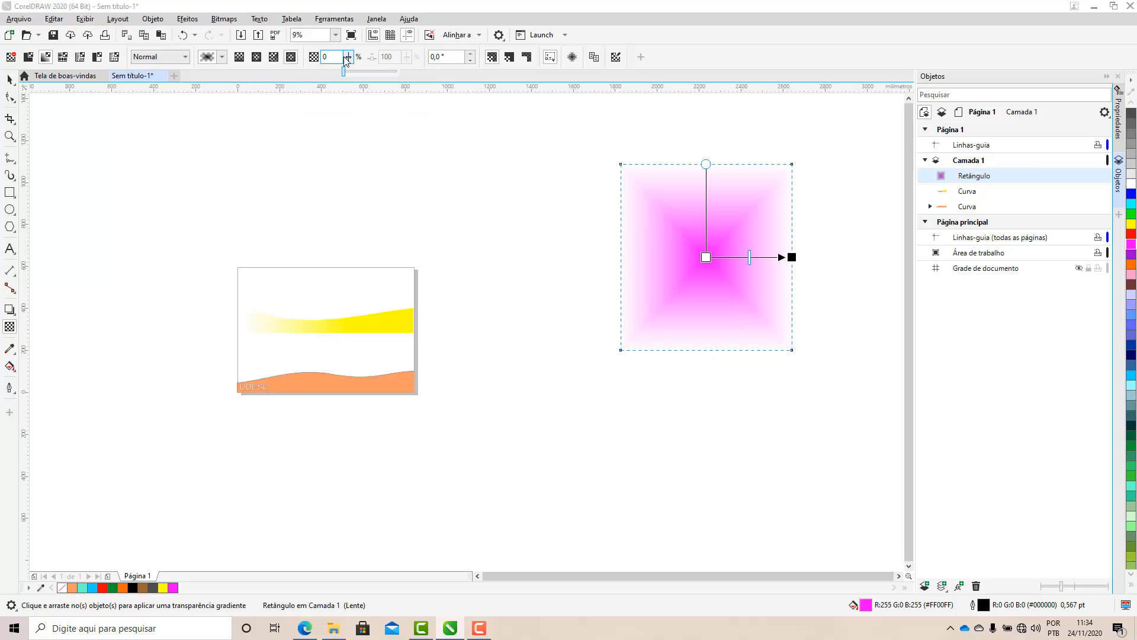
{"action": "left_click_drag", "start_coordinate": [345, 71], "coordinate": [278, 82]}
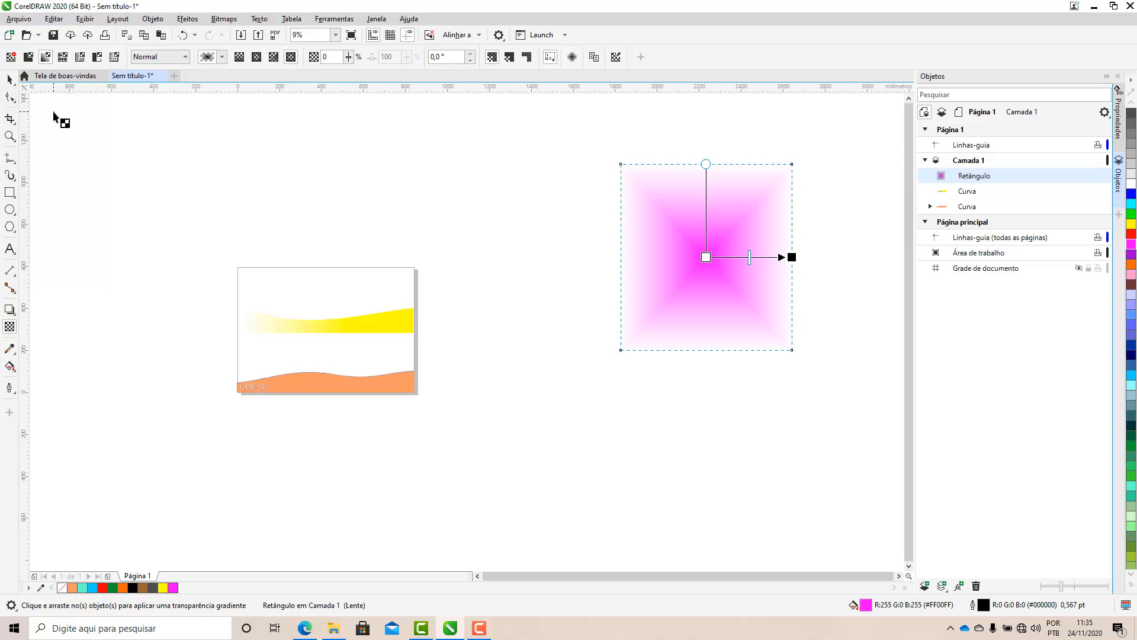
Move the magenta rectangle closer to the page's right side and deselect it
{"action": "left_click", "coordinate": [9, 78]}
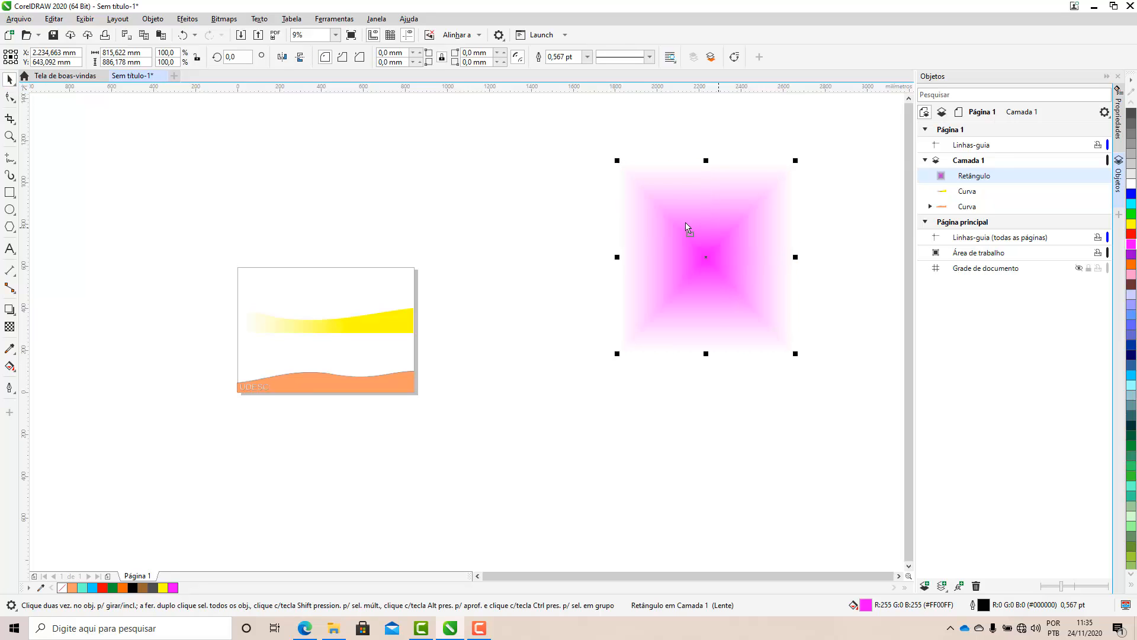
{"action": "left_click_drag", "start_coordinate": [685, 222], "coordinate": [566, 205]}
{"action": "left_click", "coordinate": [325, 480]}
Change the orange wave's uniform fill to a linear fountain fill, keeping the wave visible beside the fill settings
{"action": "scroll", "coordinate": [260, 397], "scroll_direction": "up", "scroll_amount": 2}
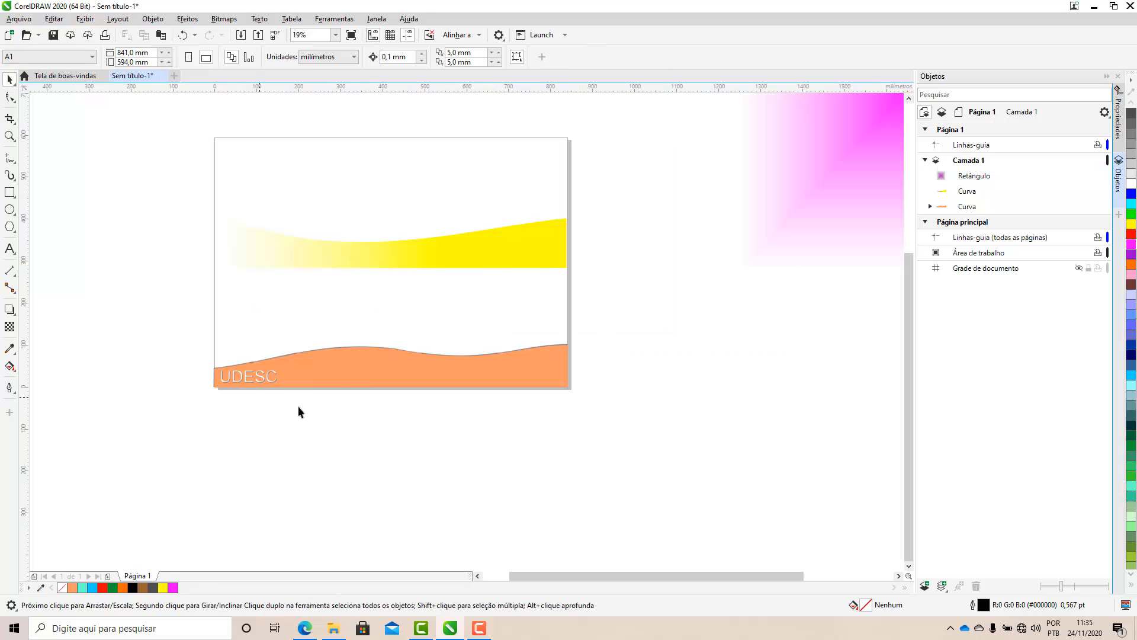
{"action": "left_click", "coordinate": [334, 371]}
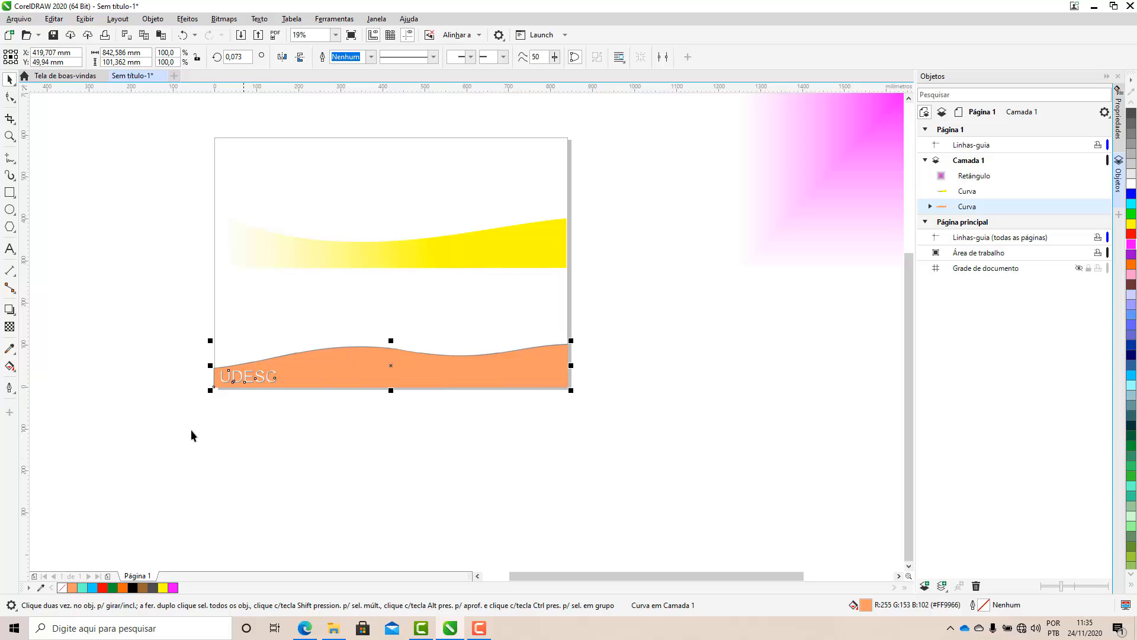
{"action": "double_click", "coordinate": [866, 606]}
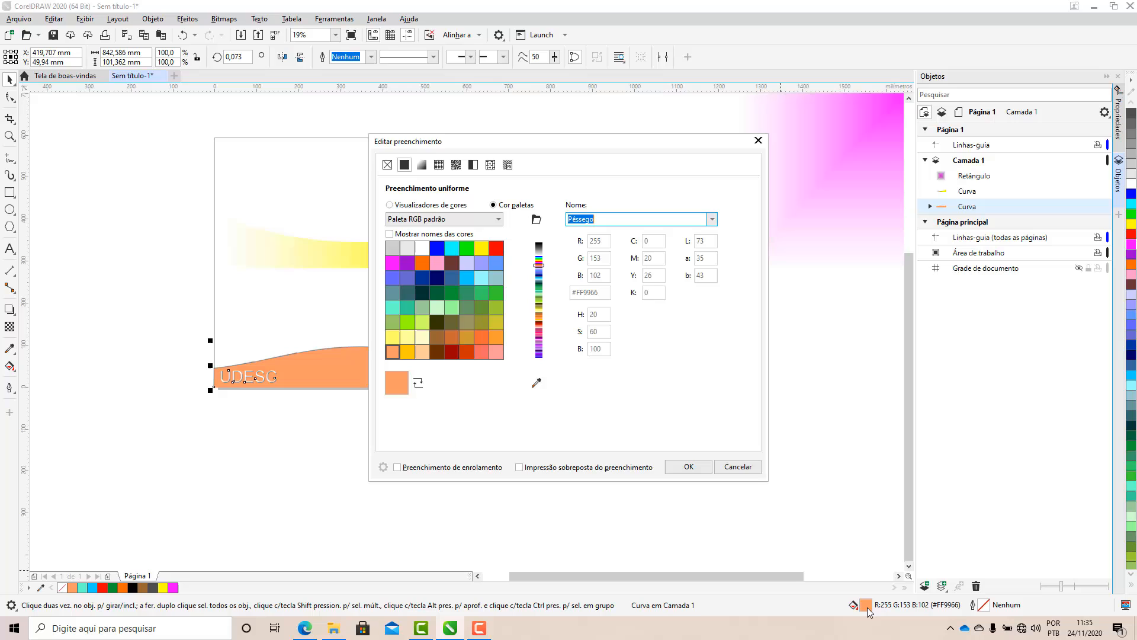
{"action": "left_click", "coordinate": [421, 165]}
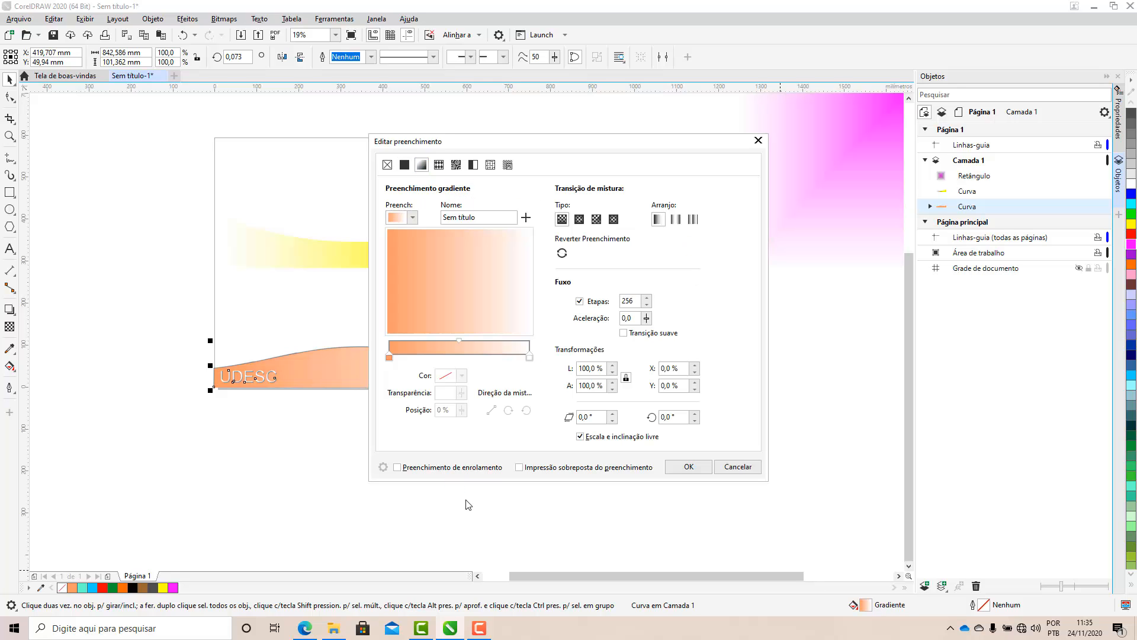
{"action": "left_click_drag", "start_coordinate": [527, 142], "coordinate": [781, 135]}
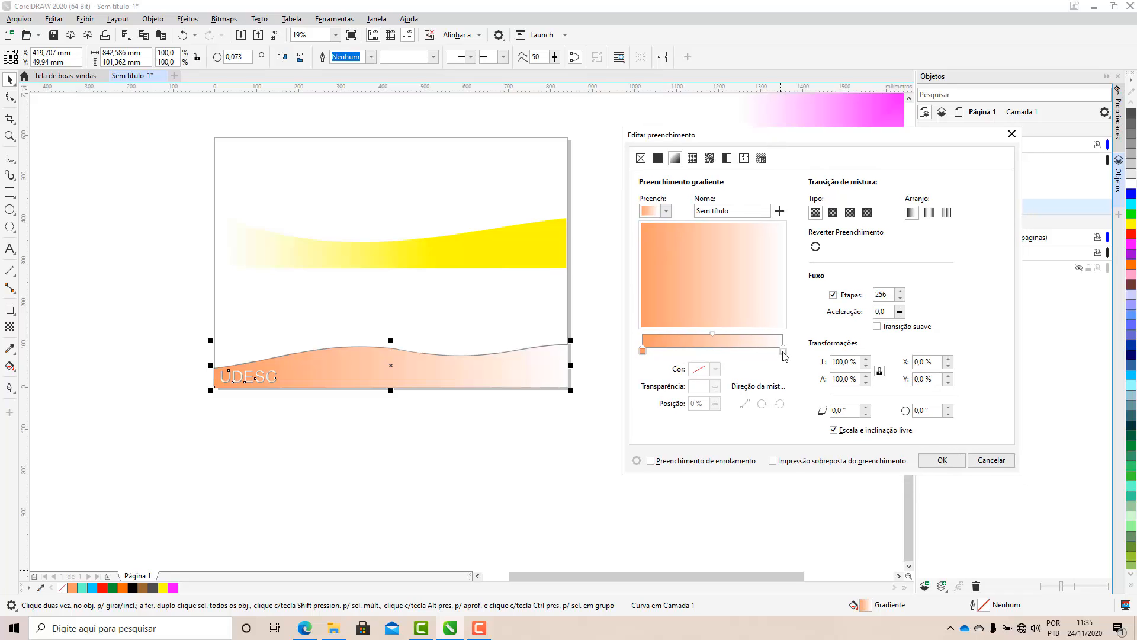
{"action": "left_click_drag", "start_coordinate": [750, 136], "coordinate": [736, 108]}
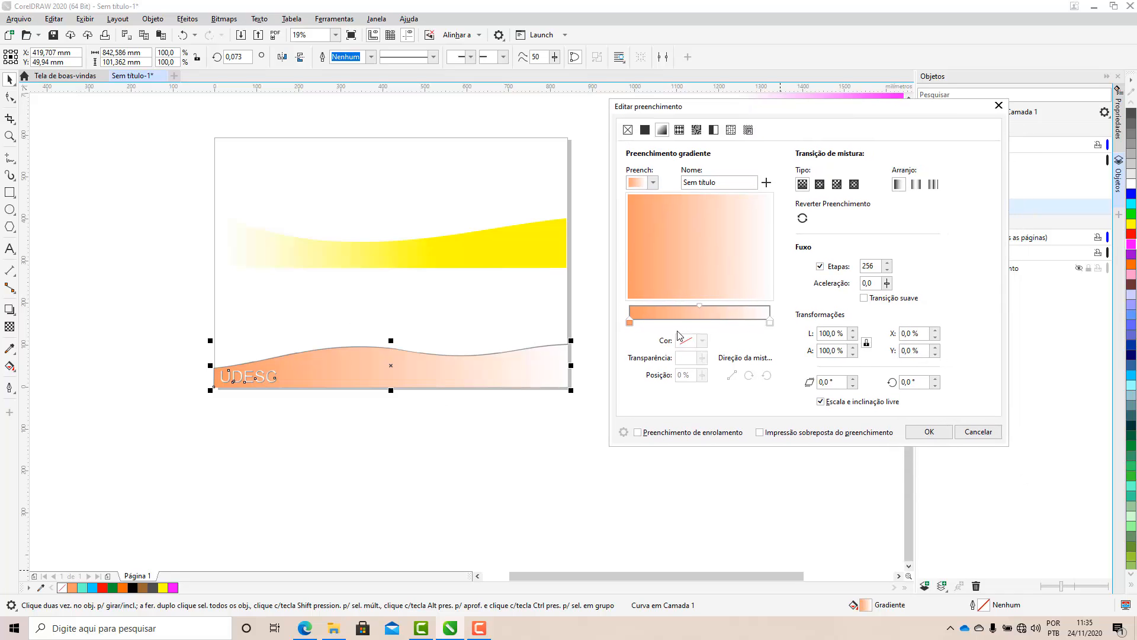
Set the end colour of the orange wave's gradient to red (#FF0000) and apply the fill
{"action": "left_click", "coordinate": [770, 322]}
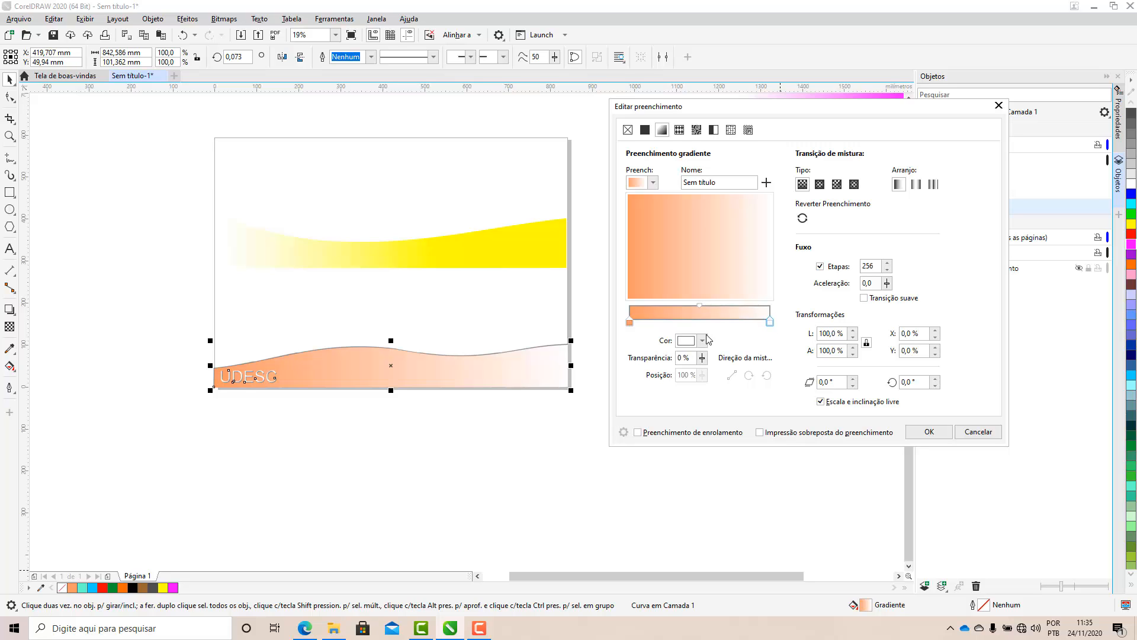
{"action": "left_click", "coordinate": [703, 340]}
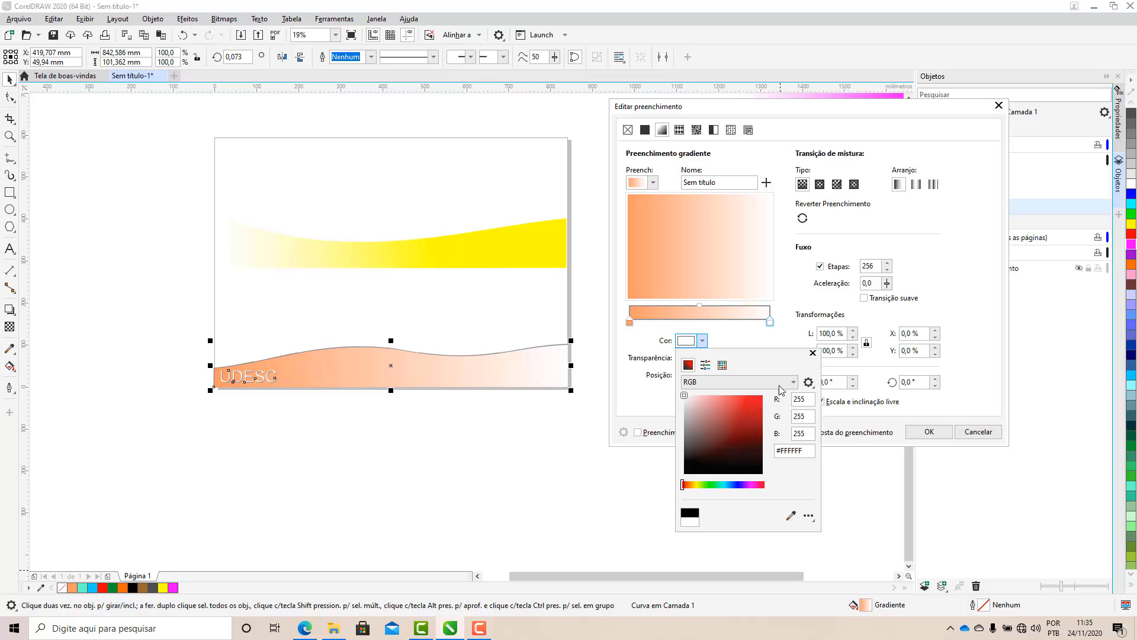
{"action": "left_click", "coordinate": [762, 396]}
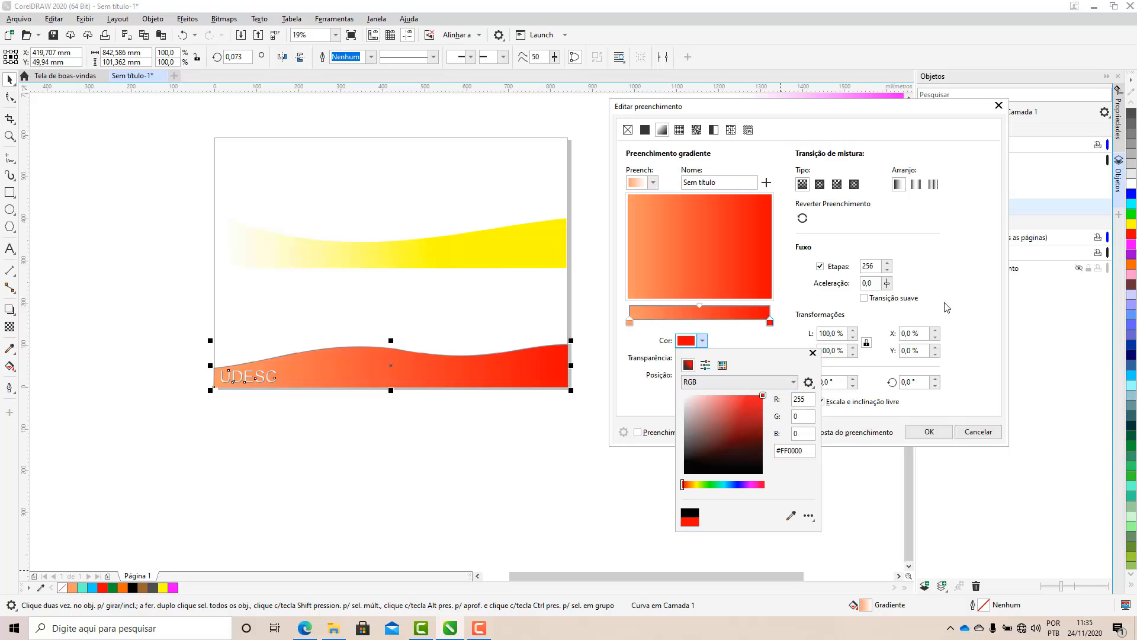
{"action": "left_click", "coordinate": [970, 262]}
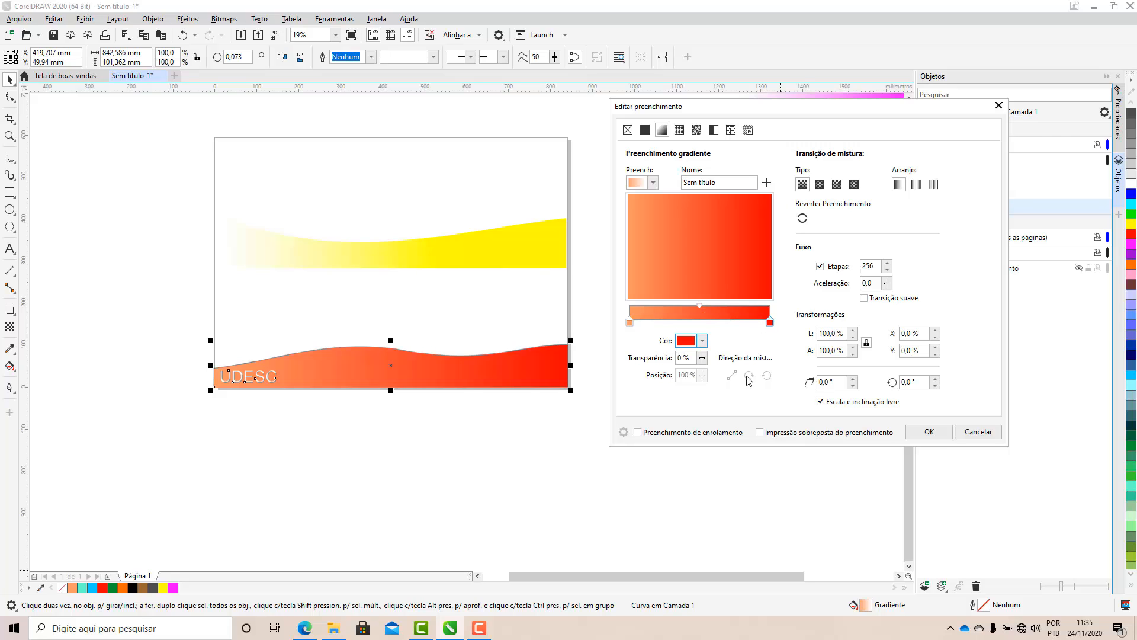
{"action": "left_click", "coordinate": [929, 432]}
{"action": "left_click", "coordinate": [591, 464]}
Move the yellow wave over the orange-to-red wave at the page's bottom edge, centred at about X 421 mm, Y 66 mm
{"action": "left_click", "coordinate": [438, 258]}
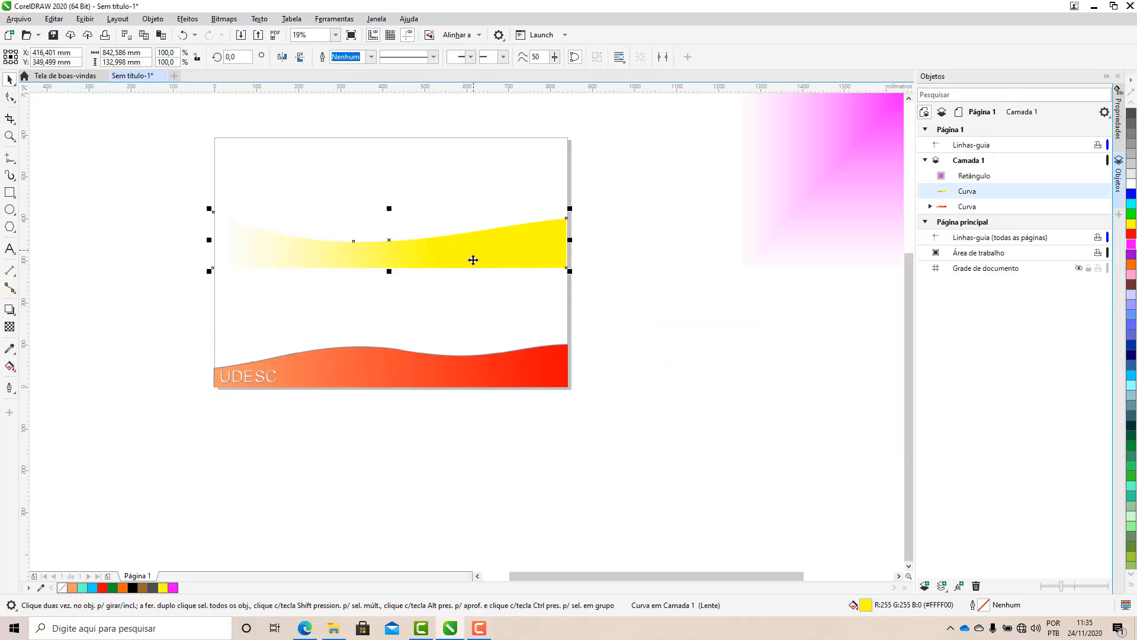
{"action": "left_click_drag", "start_coordinate": [473, 260], "coordinate": [475, 368]}
{"action": "scroll", "coordinate": [561, 391], "scroll_direction": "up", "scroll_amount": 2}
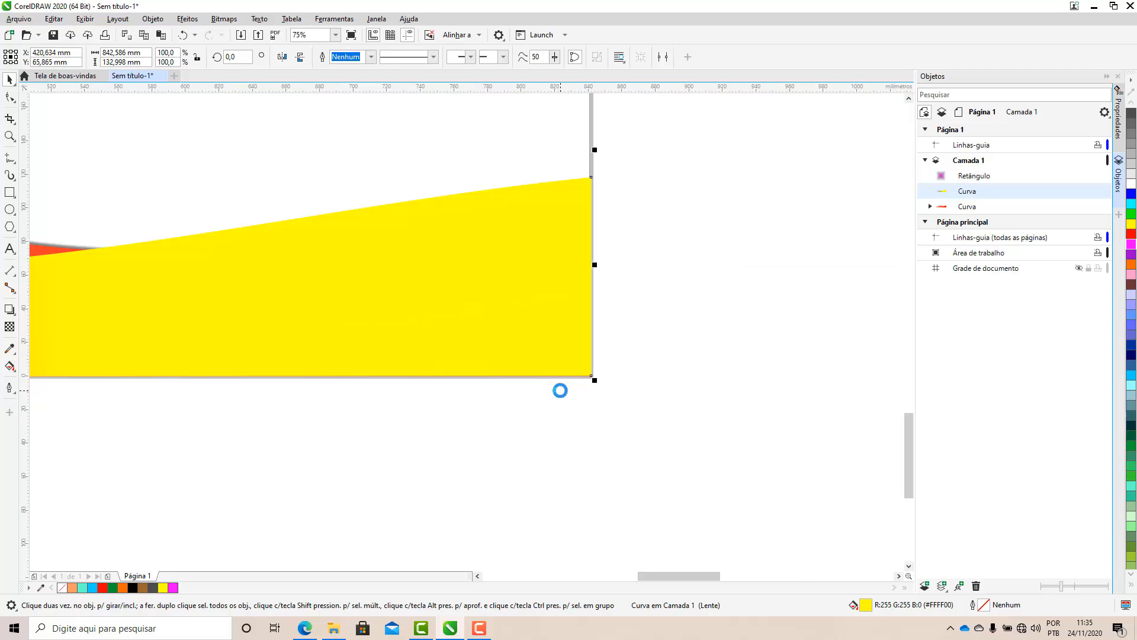
{"action": "left_click", "coordinate": [561, 391]}
{"action": "scroll", "coordinate": [574, 377], "scroll_direction": "down", "scroll_amount": 2}
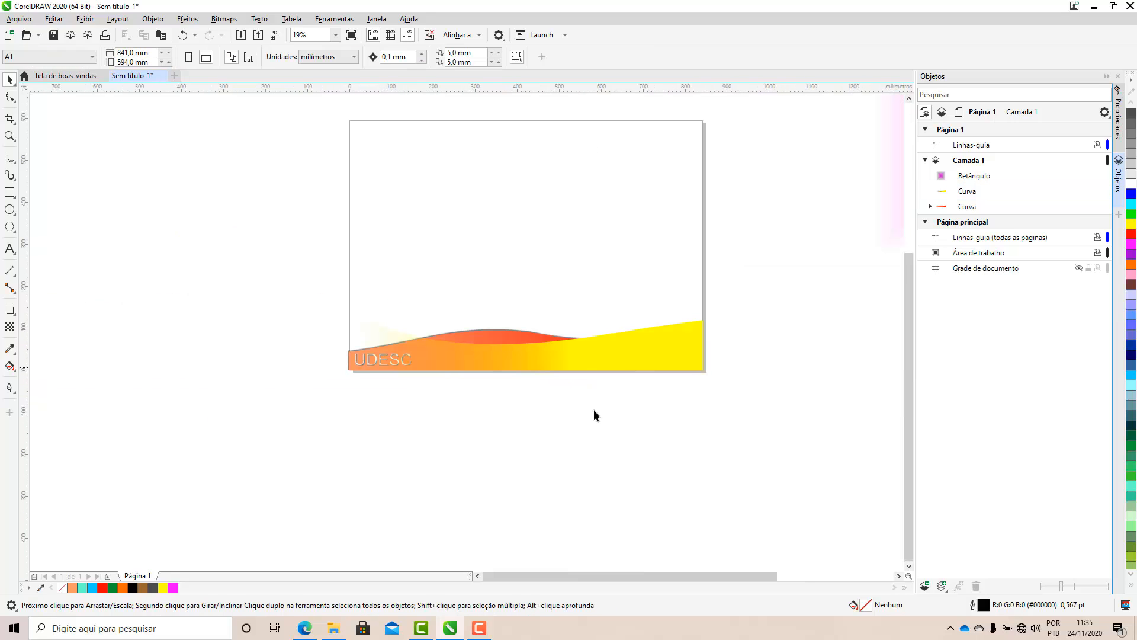
Move the yellow wave flush with the page's lower-right corner, centred at about X 419.7 mm, Y 65.8 mm, and deselect it
{"action": "left_click", "coordinate": [553, 364]}
{"action": "scroll", "coordinate": [593, 375], "scroll_direction": "up", "scroll_amount": 2}
{"action": "left_click", "coordinate": [547, 428]}
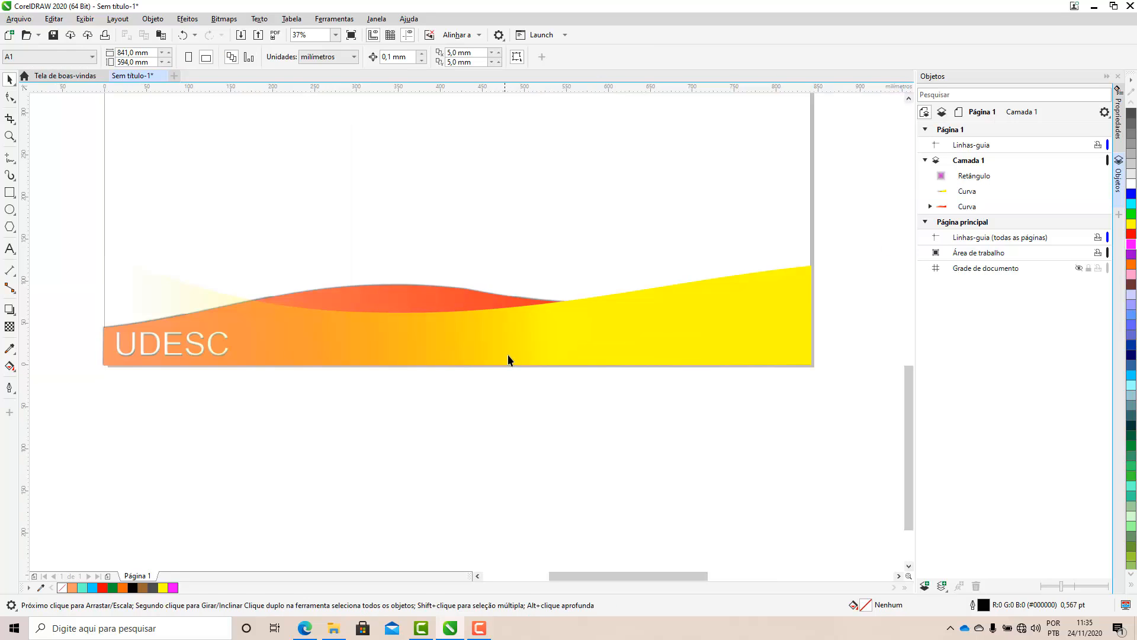
{"action": "left_click", "coordinate": [508, 359]}
{"action": "scroll", "coordinate": [868, 358], "scroll_direction": "up", "scroll_amount": 4}
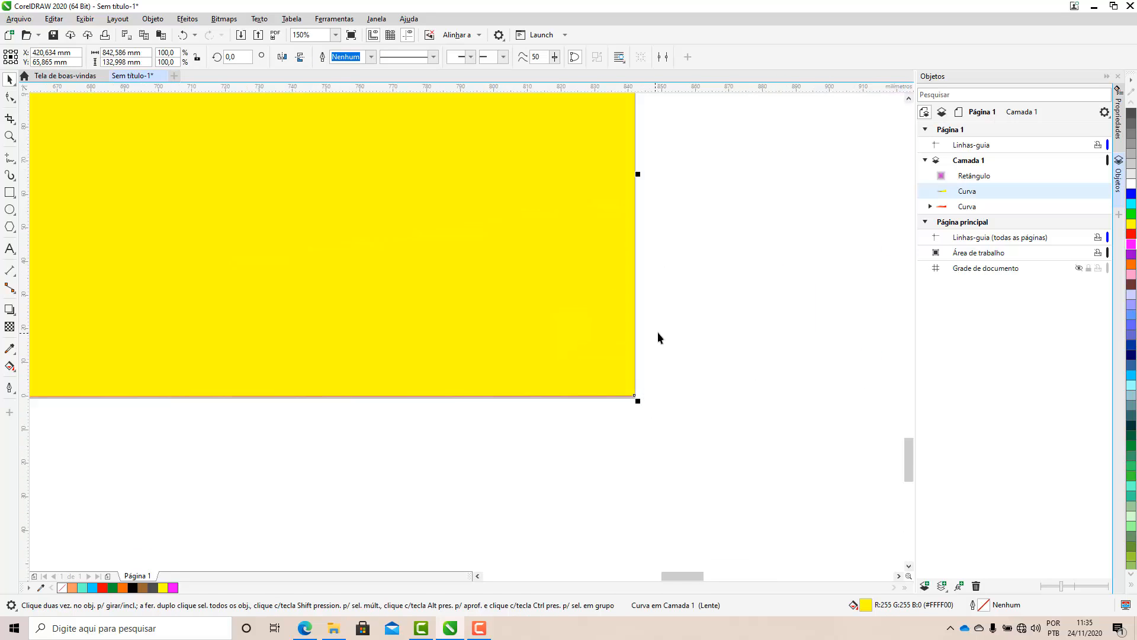
{"action": "scroll", "coordinate": [659, 333], "scroll_direction": "up", "scroll_amount": 2}
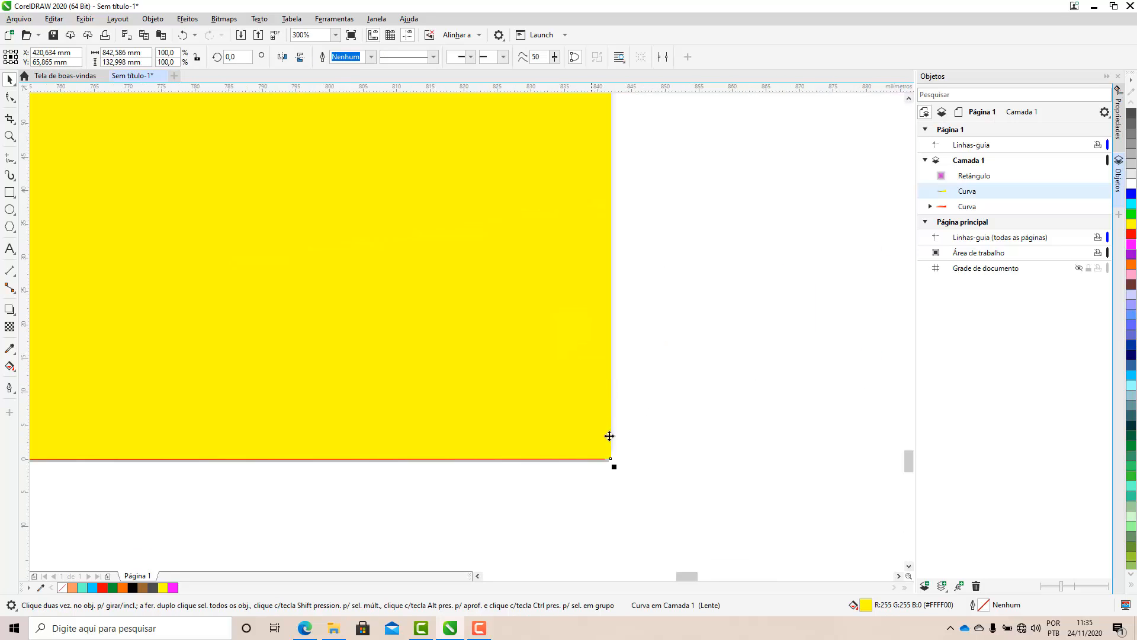
{"action": "left_click", "coordinate": [688, 453]}
{"action": "left_click", "coordinate": [577, 431]}
{"action": "left_click_drag", "start_coordinate": [612, 457], "coordinate": [606, 459]}
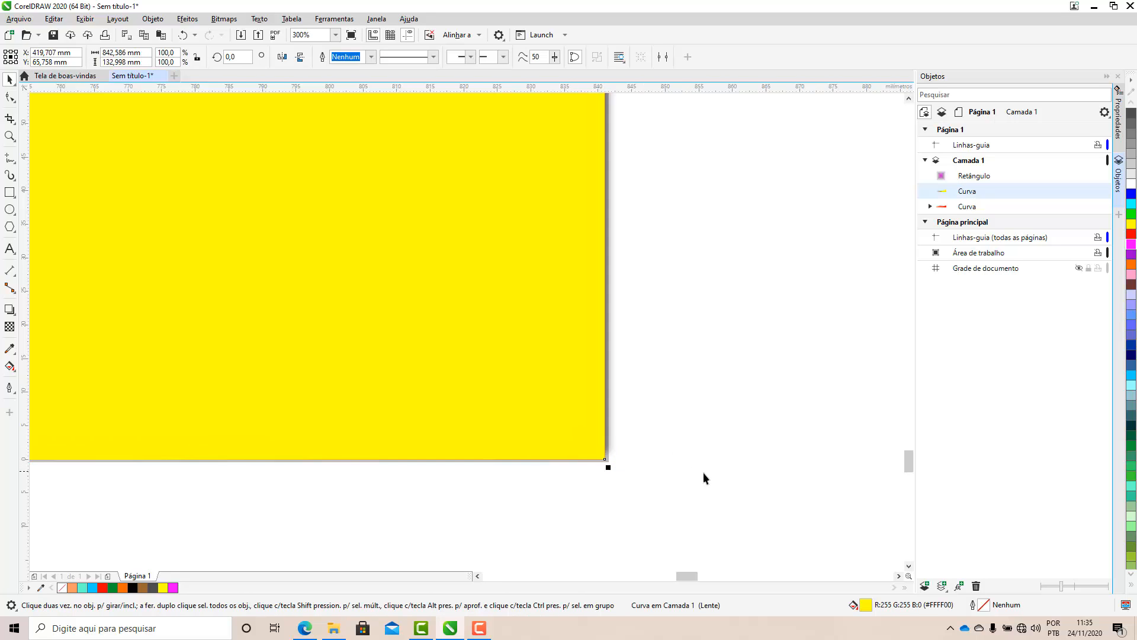
{"action": "scroll", "coordinate": [704, 473], "scroll_direction": "down", "scroll_amount": 4}
{"action": "left_click", "coordinate": [456, 518]}
{"action": "scroll", "coordinate": [515, 521], "scroll_direction": "up", "scroll_amount": 1}
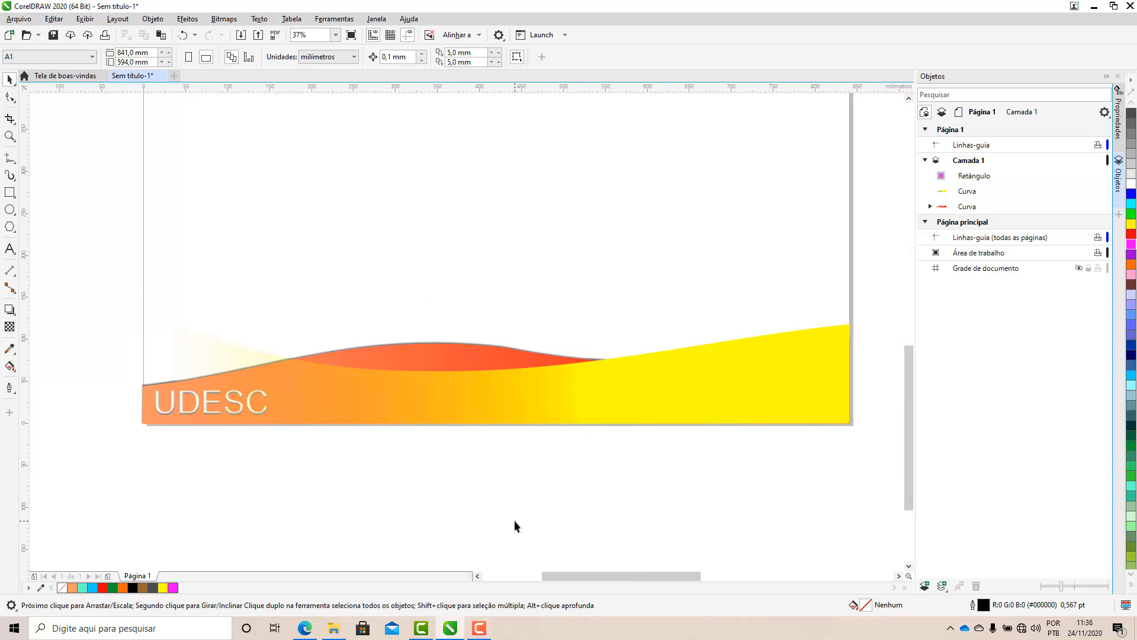
Delete the fading magenta rectangle beside the page
{"action": "scroll", "coordinate": [163, 290], "scroll_direction": "down", "scroll_amount": 1}
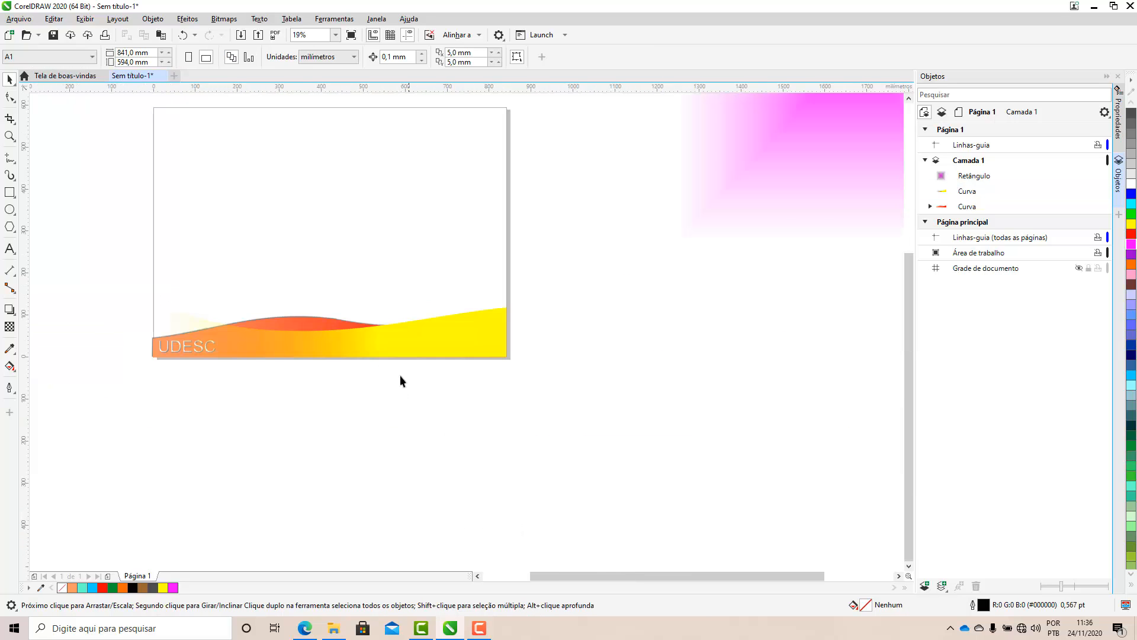
{"action": "scroll", "coordinate": [400, 381], "scroll_direction": "down", "scroll_amount": 1}
{"action": "left_click", "coordinate": [646, 240]}
{"action": "key", "text": "Delete"}
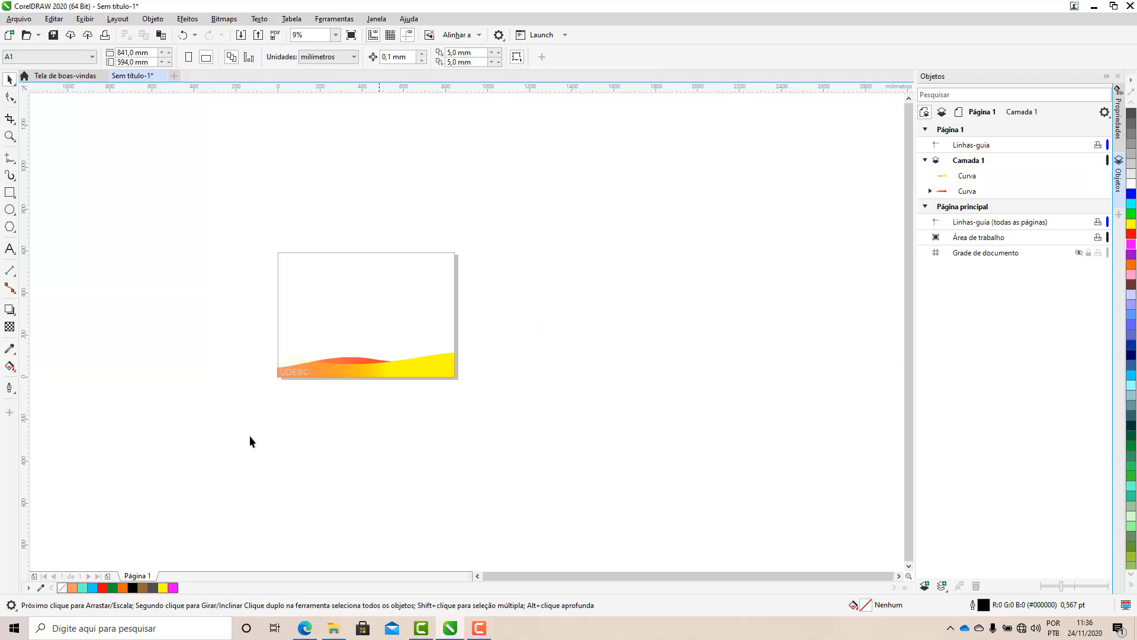
Bring the orange-to-red UDESC wave in front of the yellow wave
{"action": "scroll", "coordinate": [250, 438], "scroll_direction": "up", "scroll_amount": 2}
{"action": "scroll", "coordinate": [666, 237], "scroll_direction": "down", "scroll_amount": 2}
{"action": "scroll", "coordinate": [705, 236], "scroll_direction": "up", "scroll_amount": 1}
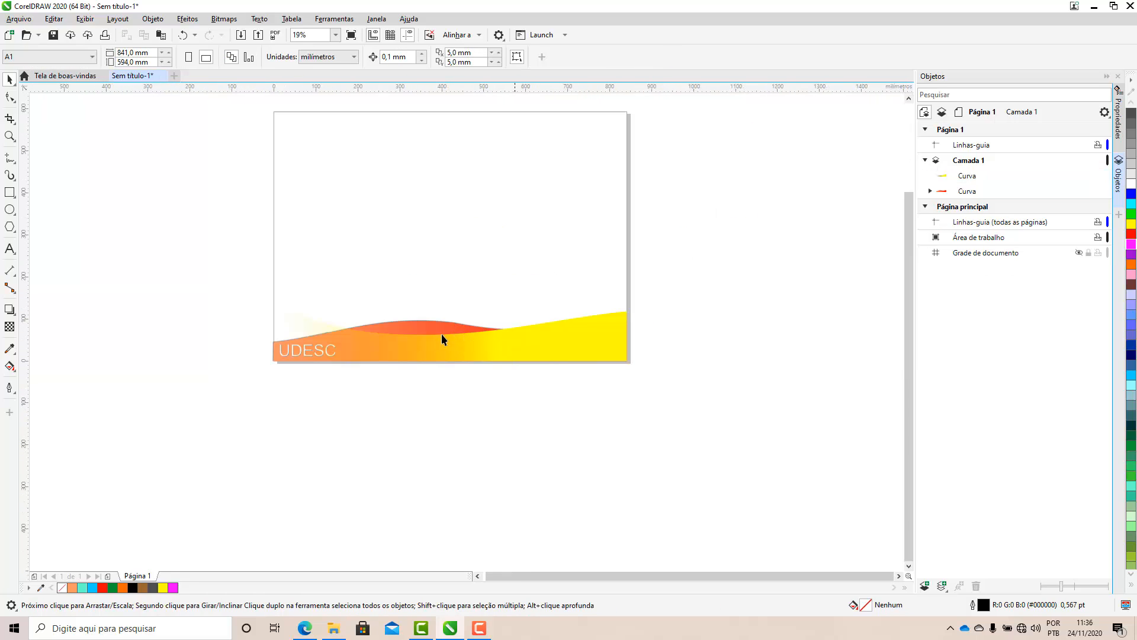
{"action": "left_click", "coordinate": [426, 331]}
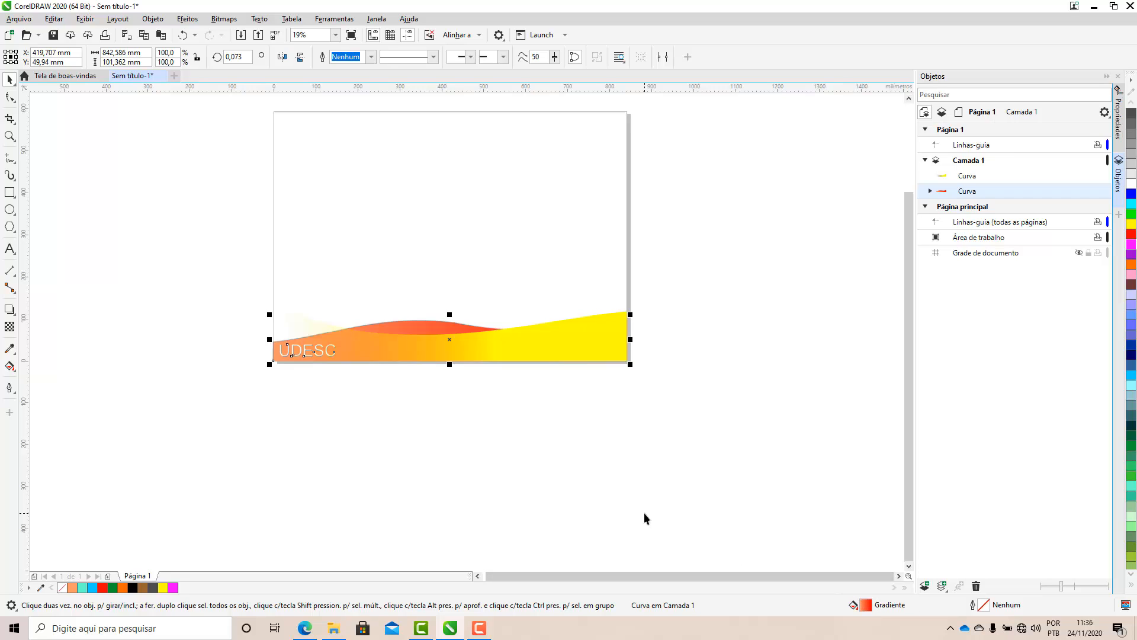
{"action": "key", "text": "shift+Page_Up"}
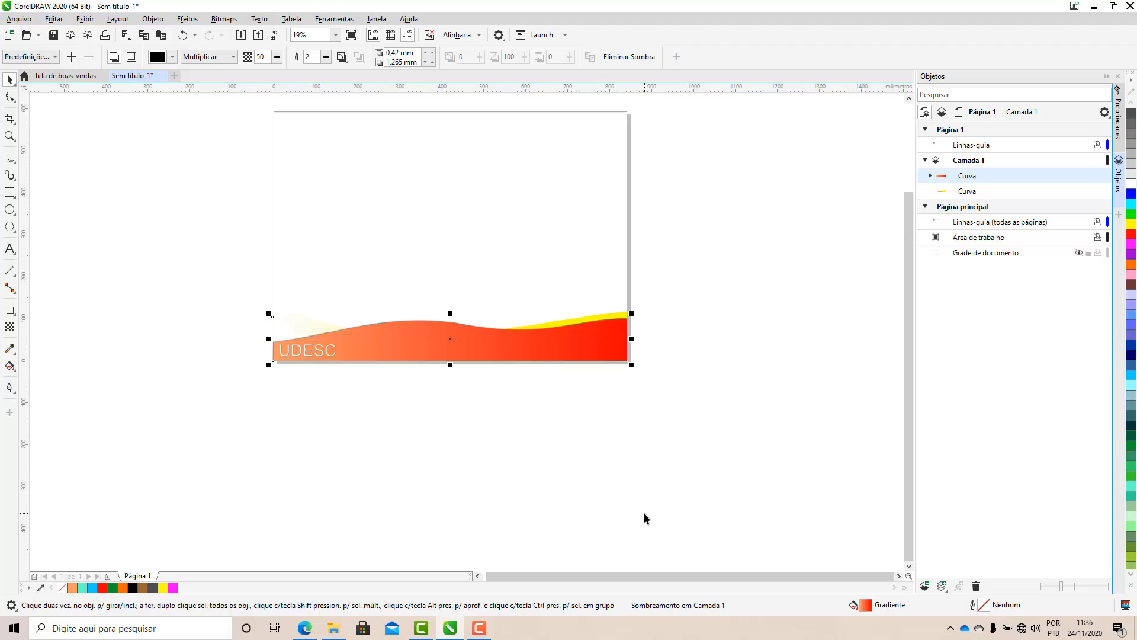
Add a middle colour stop to the UDESC wave's gradient and set its end colour to dark red (#B31414)
{"action": "double_click", "coordinate": [864, 604]}
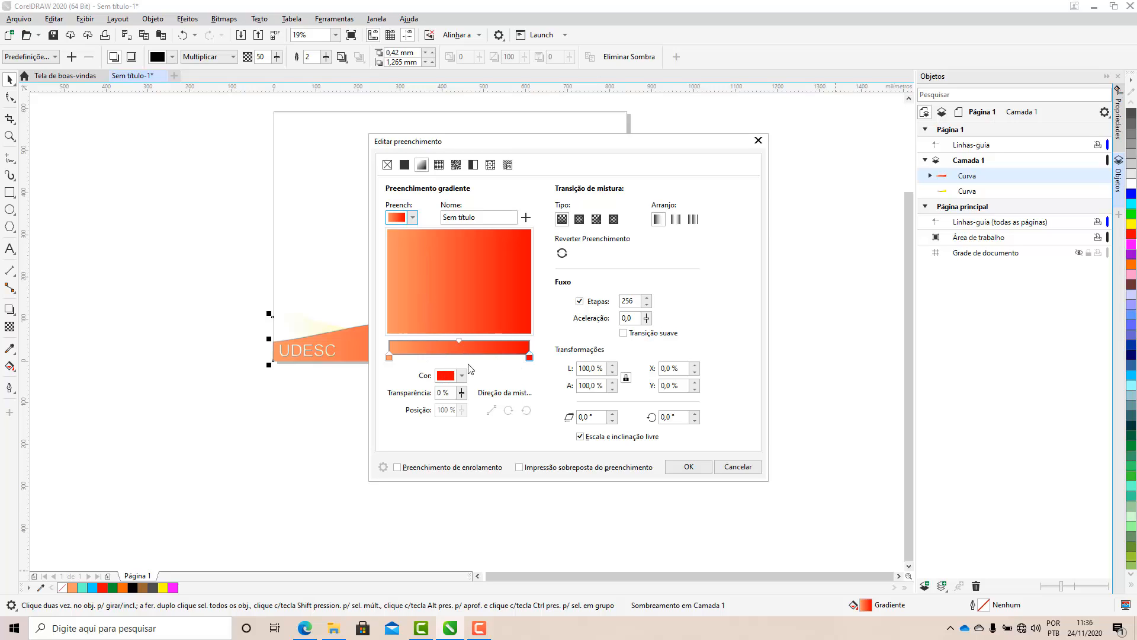
{"action": "double_click", "coordinate": [455, 350]}
{"action": "left_click", "coordinate": [530, 357]}
{"action": "left_click", "coordinate": [462, 378]}
{"action": "left_click_drag", "start_coordinate": [509, 447], "coordinate": [514, 455]}
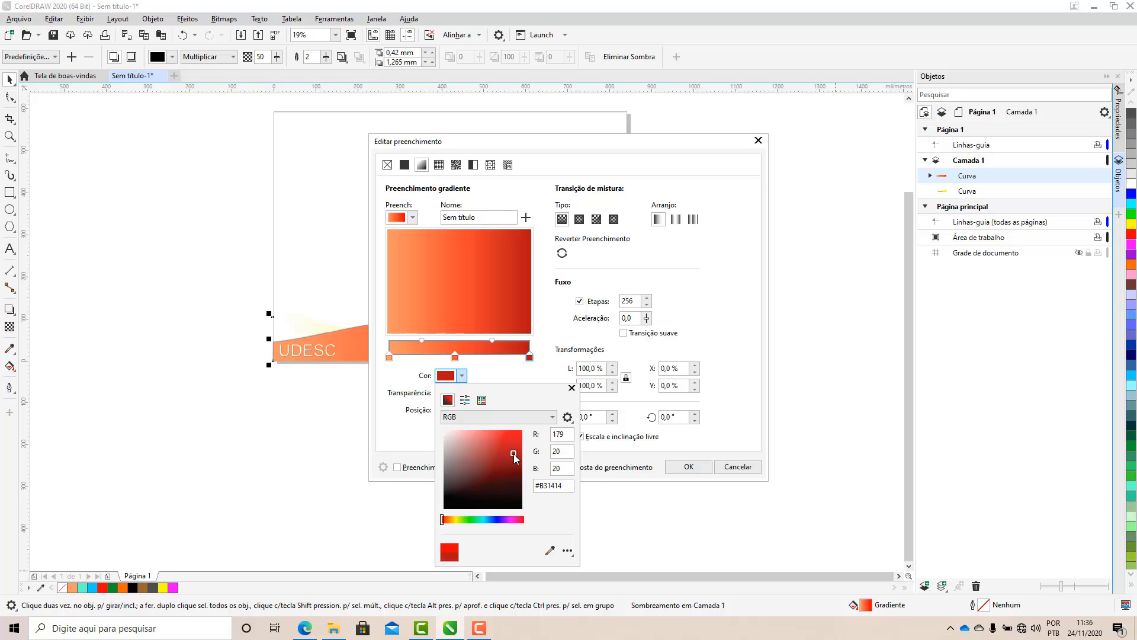
{"action": "left_click", "coordinate": [571, 387]}
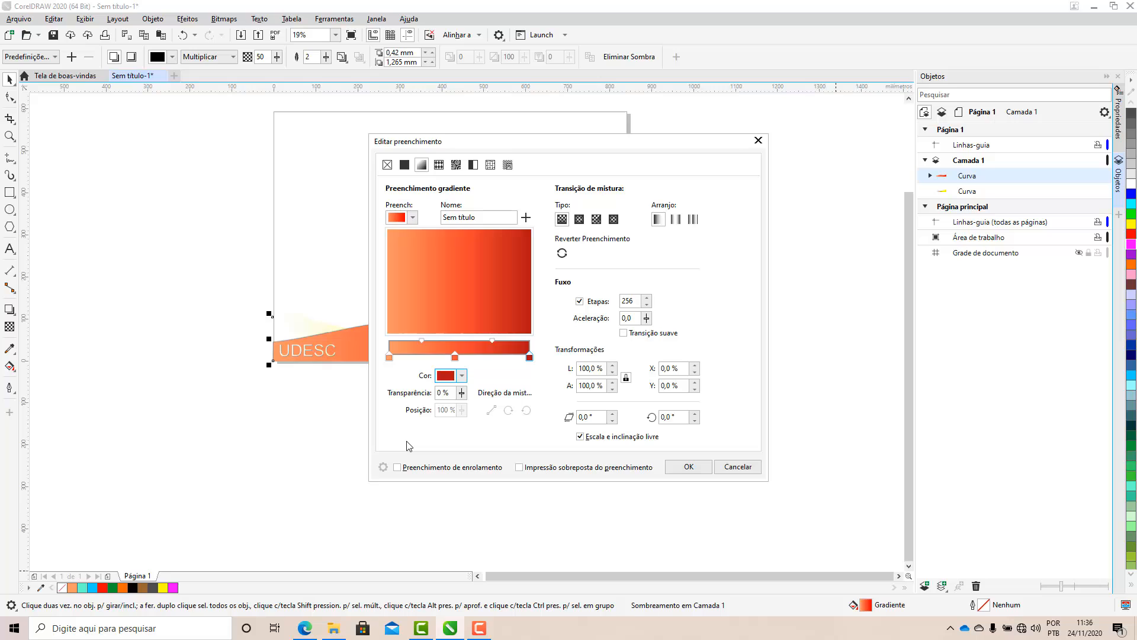
Set the start colour of the UDESC wave's gradient to golden yellow from the default RGB palette and apply the fill
{"action": "left_click", "coordinate": [390, 357]}
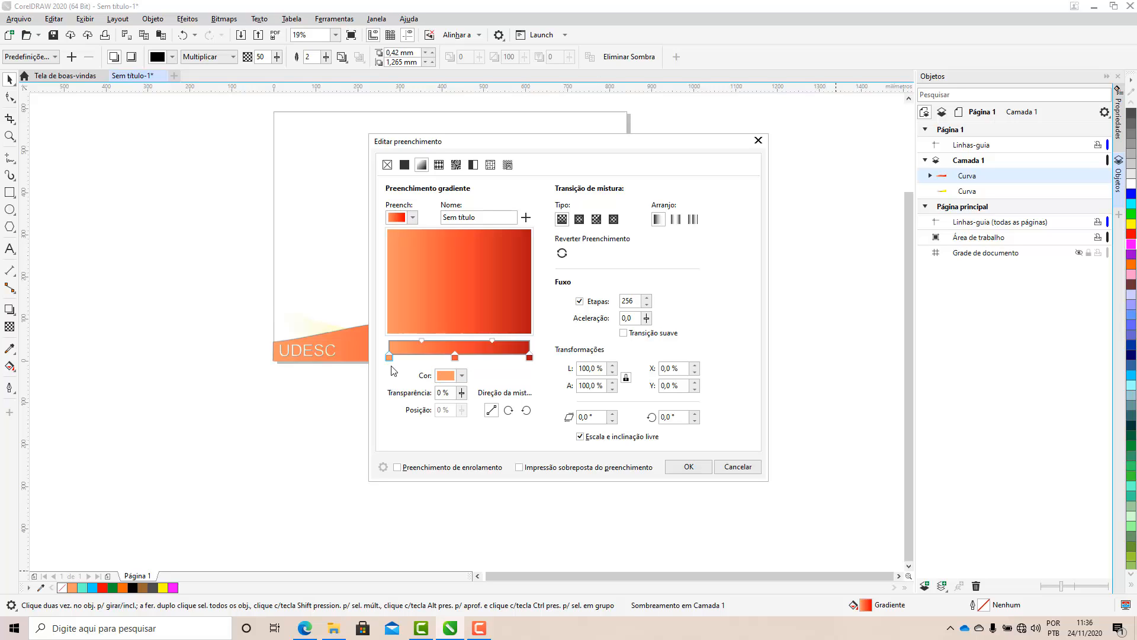
{"action": "left_click", "coordinate": [462, 376]}
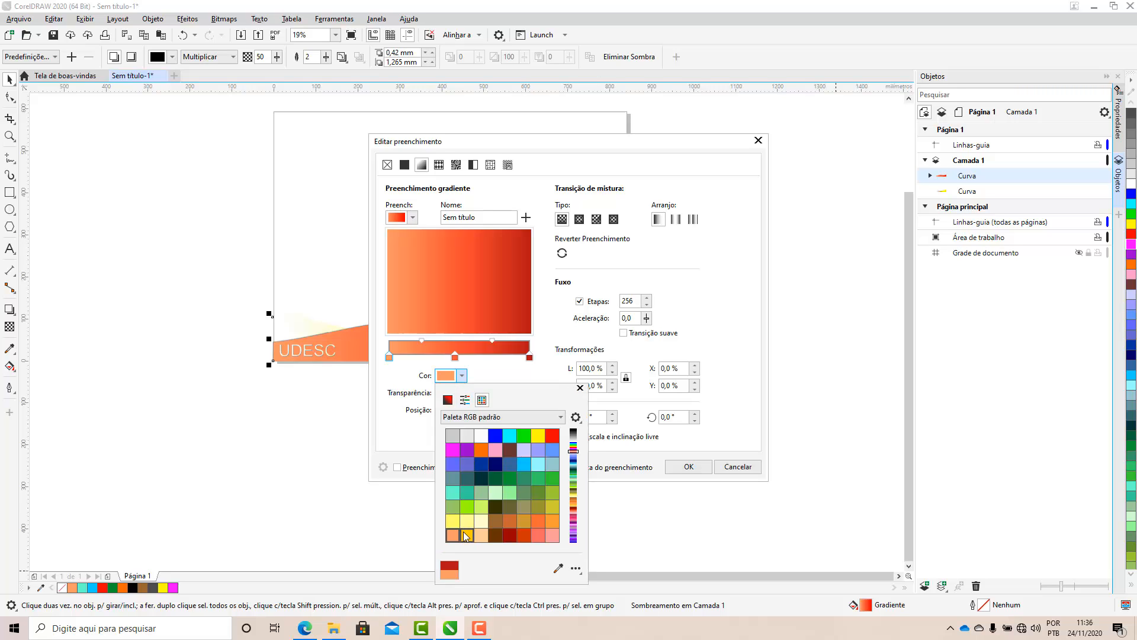
{"action": "left_click", "coordinate": [468, 536]}
{"action": "left_click", "coordinate": [679, 468]}
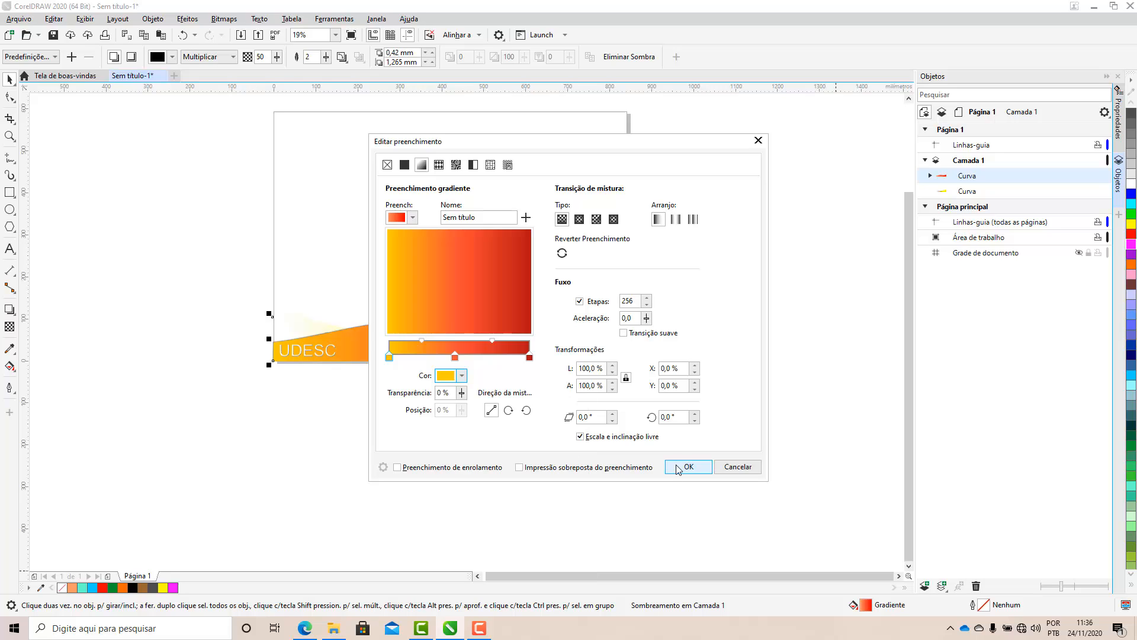
{"action": "left_click", "coordinate": [675, 467]}
{"action": "left_click", "coordinate": [525, 493]}
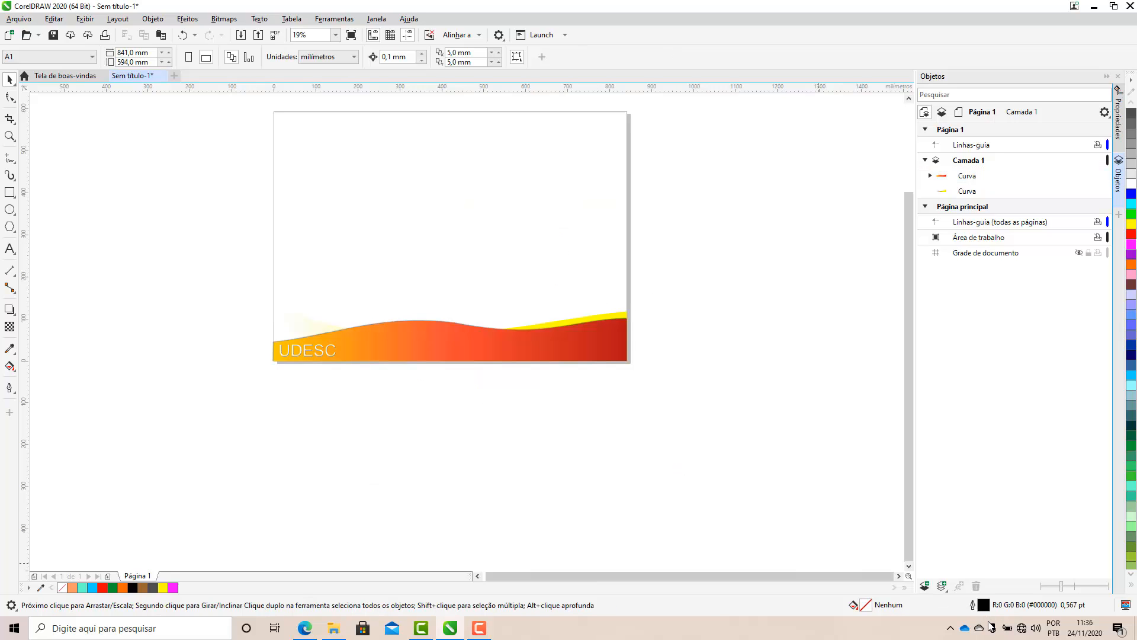
Reopen the UDESC wave's gradient fill, shift its middle colour stop to 52%, and remove that stop
{"action": "left_click", "coordinate": [550, 361]}
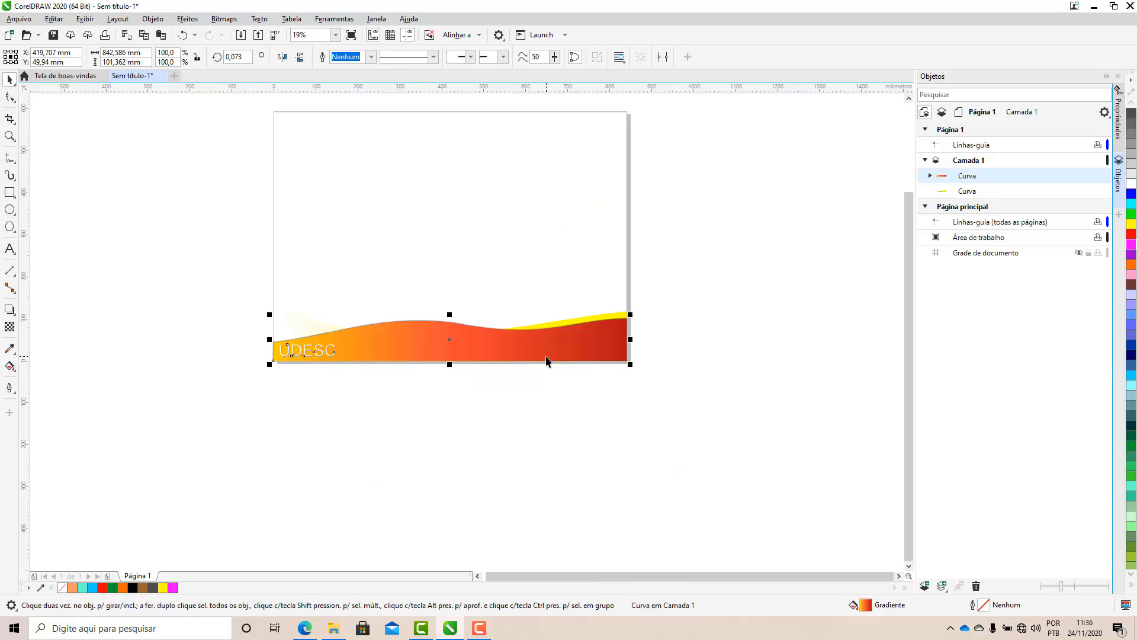
{"action": "double_click", "coordinate": [865, 606]}
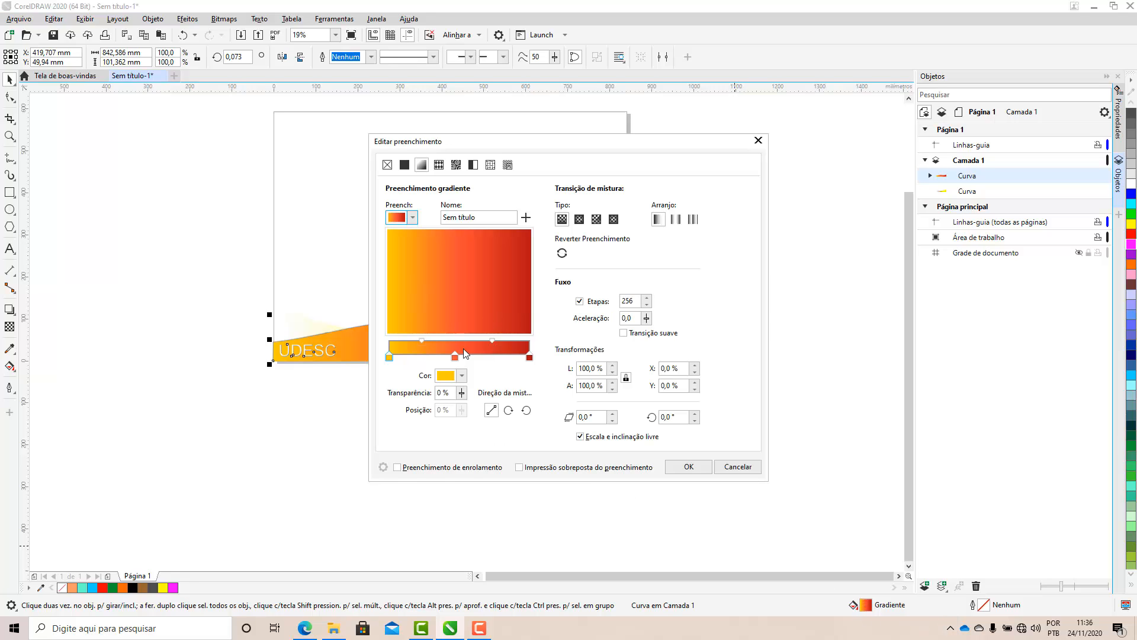
{"action": "mouse_move", "coordinate": [454, 358]}
{"action": "left_mouse_down"}
{"action": "mouse_move", "coordinate": [429, 356]}
{"action": "mouse_move", "coordinate": [462, 358]}
{"action": "left_mouse_up"}
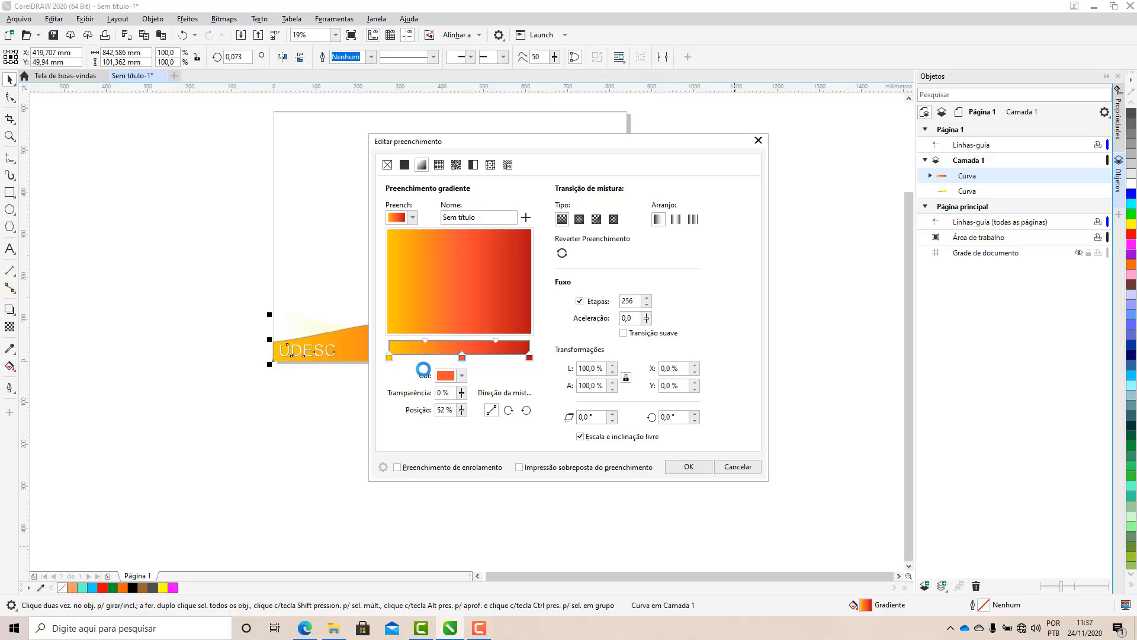
{"action": "left_click", "coordinate": [389, 357]}
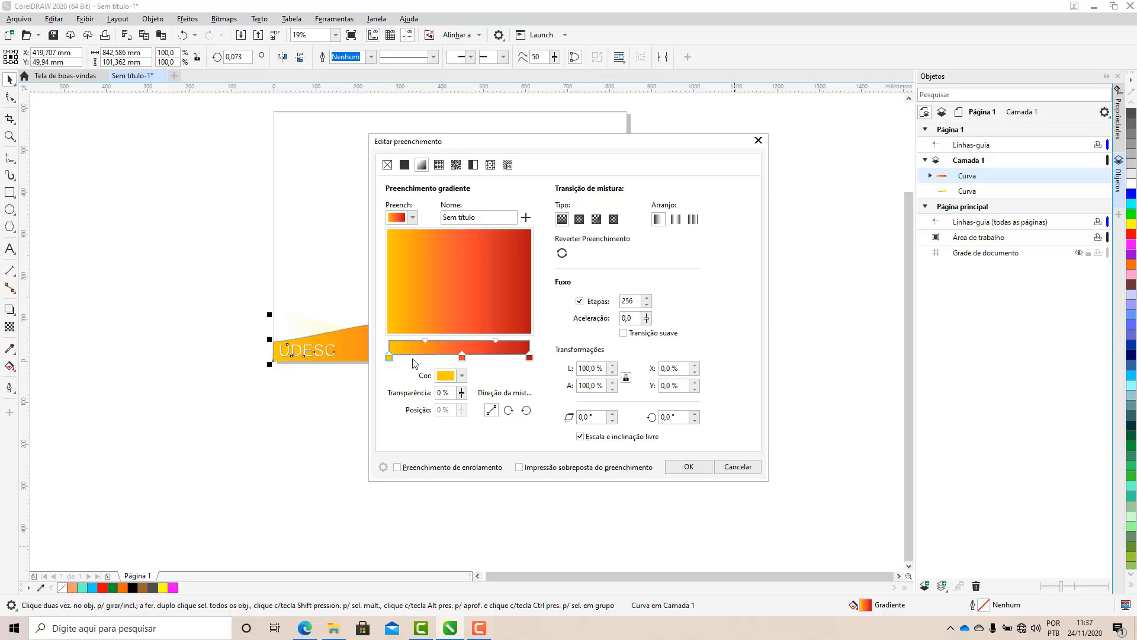
{"action": "left_click", "coordinate": [462, 357]}
{"action": "double_click", "coordinate": [462, 357]}
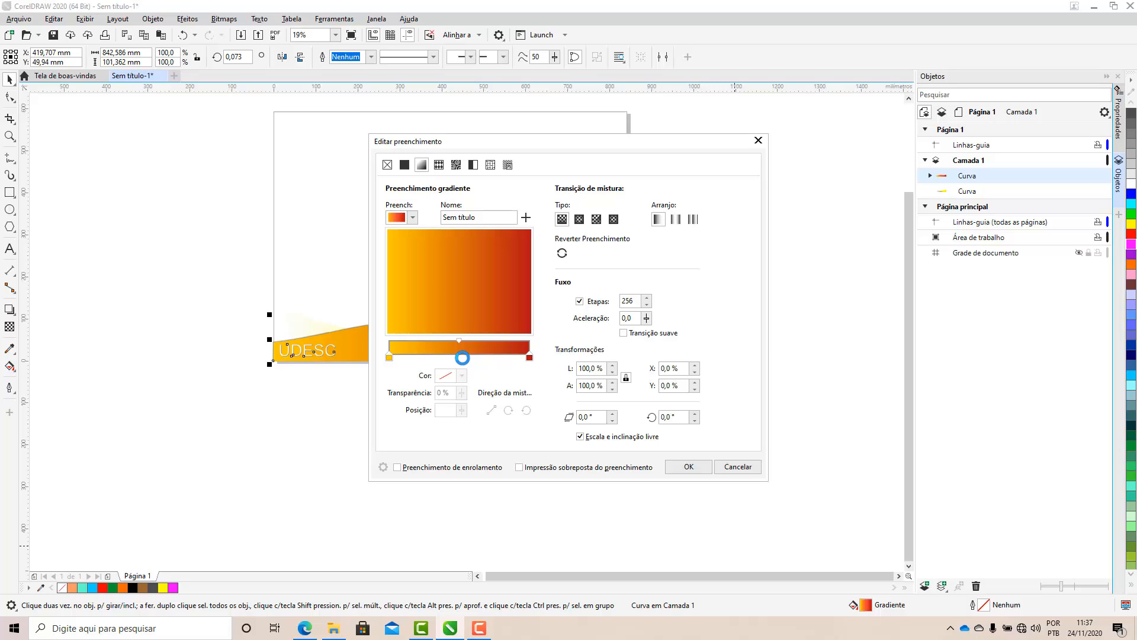
Try a white colour stop at 43% in the UDESC wave's gradient and remove it
{"action": "double_click", "coordinate": [449, 357]}
{"action": "left_click", "coordinate": [461, 377]}
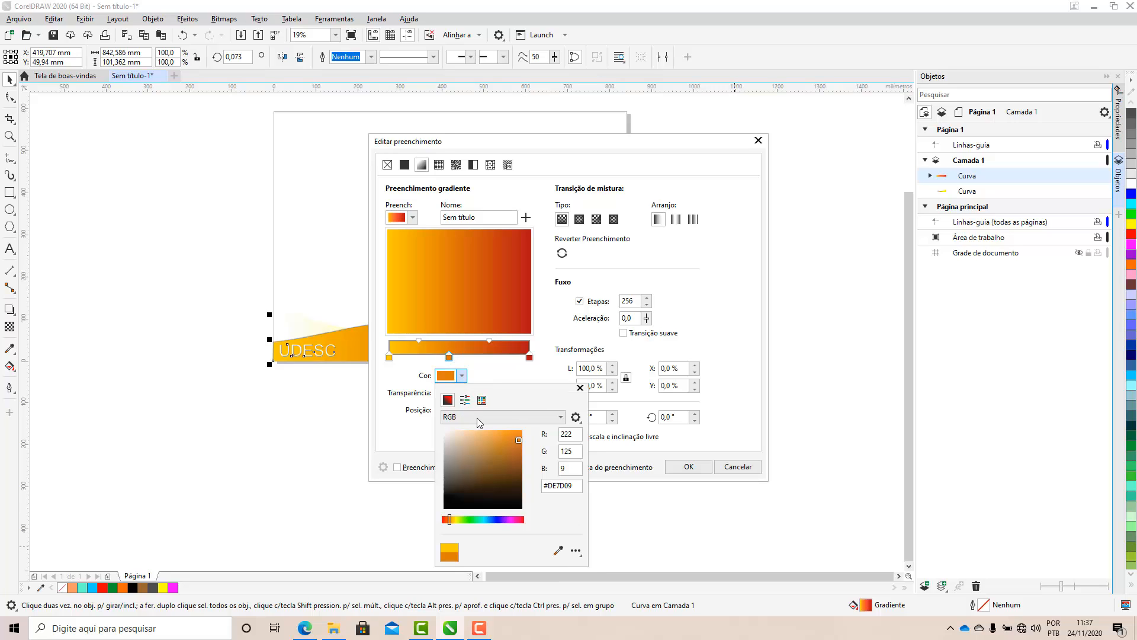
{"action": "left_click", "coordinate": [462, 377]}
{"action": "left_click", "coordinate": [462, 377]}
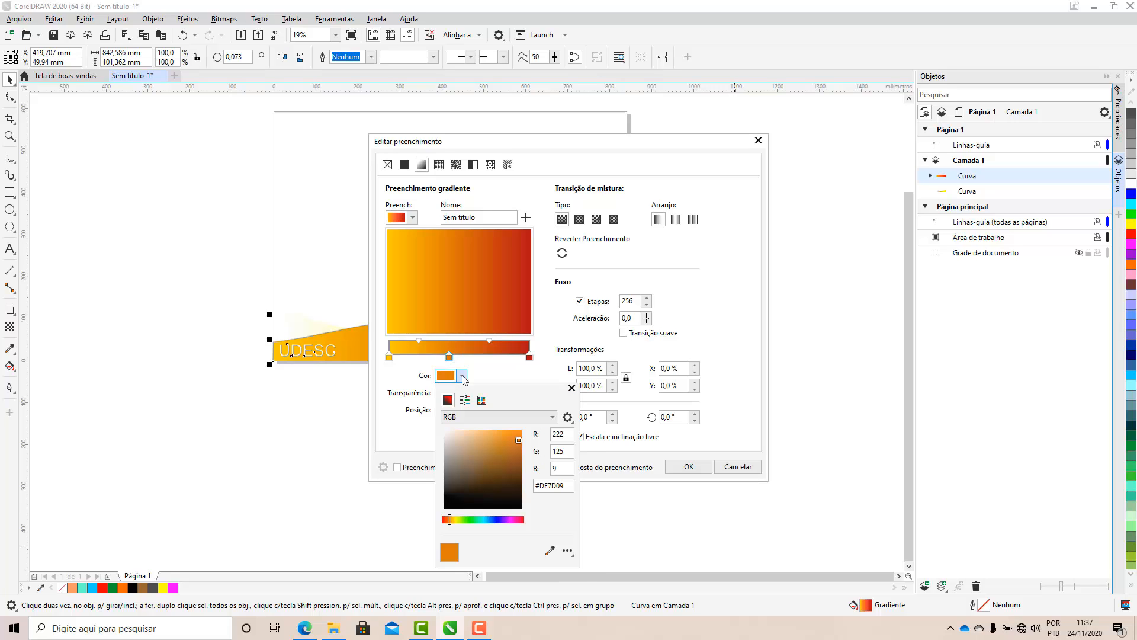
{"action": "left_click_drag", "start_coordinate": [462, 436], "coordinate": [438, 425]}
{"action": "left_click", "coordinate": [409, 403]}
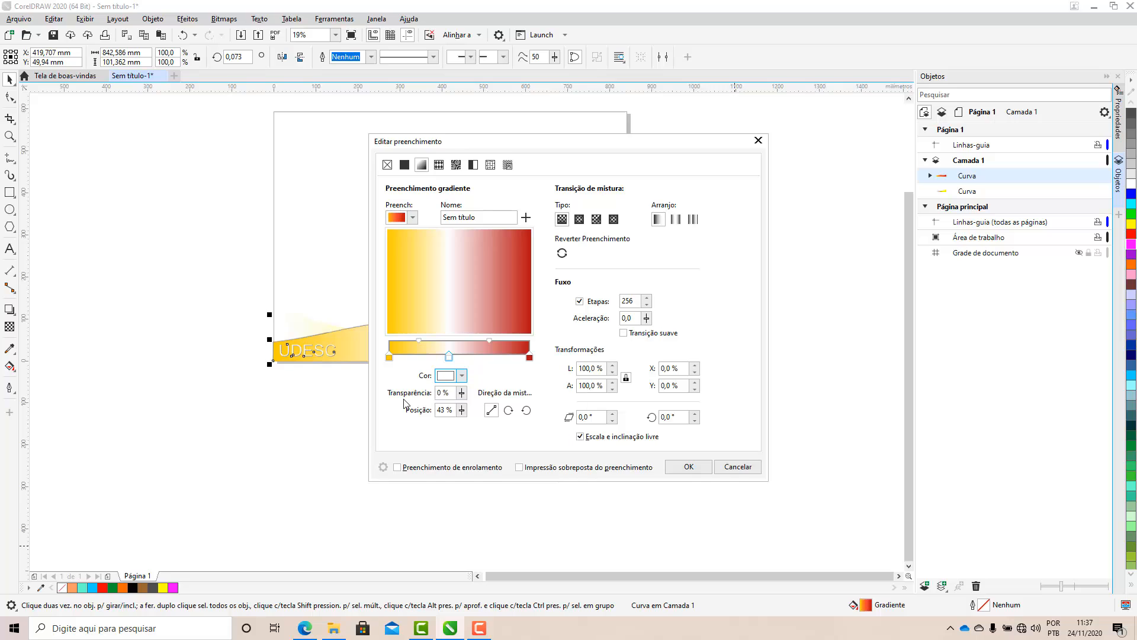
{"action": "double_click", "coordinate": [449, 358]}
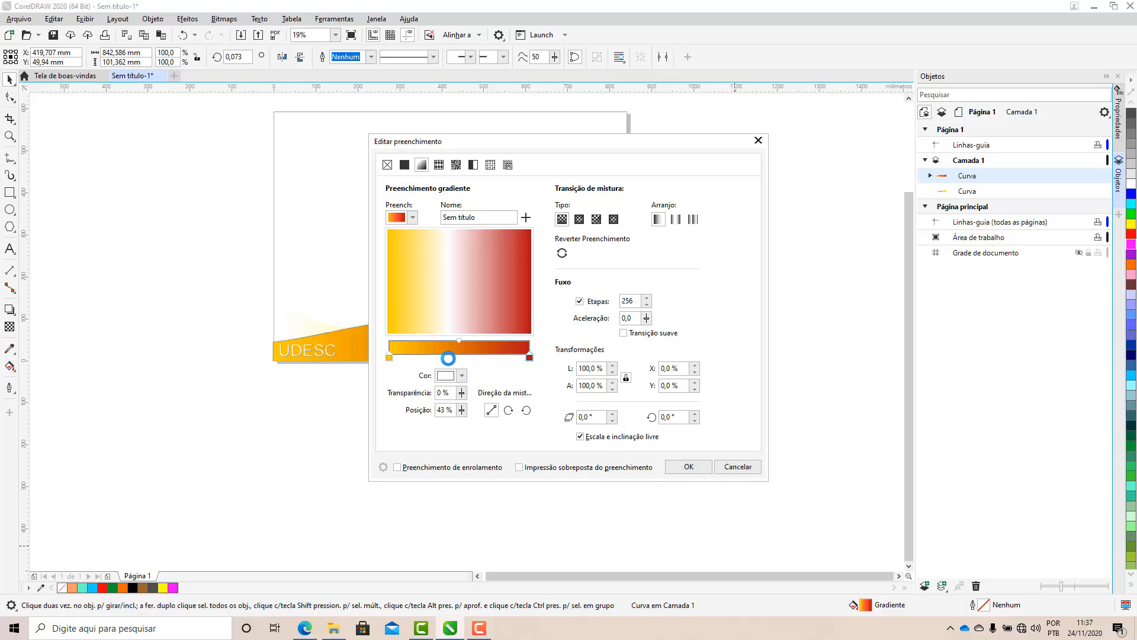
Set the end colour of the UDESC wave's gradient to pink (#CF5986)
{"action": "left_click", "coordinate": [529, 358]}
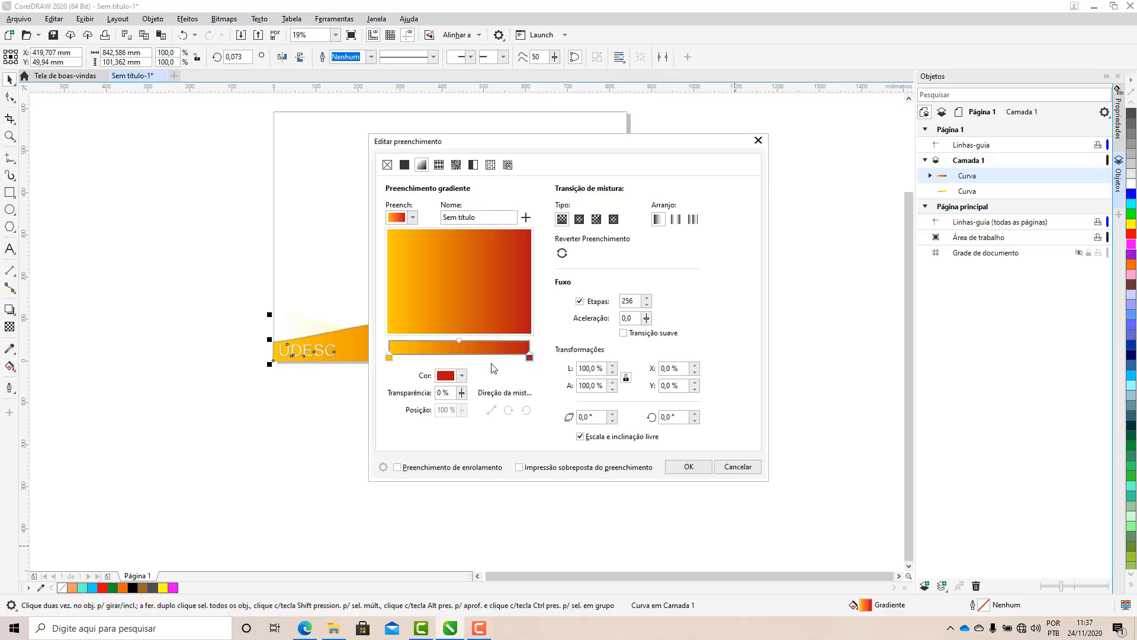
{"action": "left_click", "coordinate": [462, 375]}
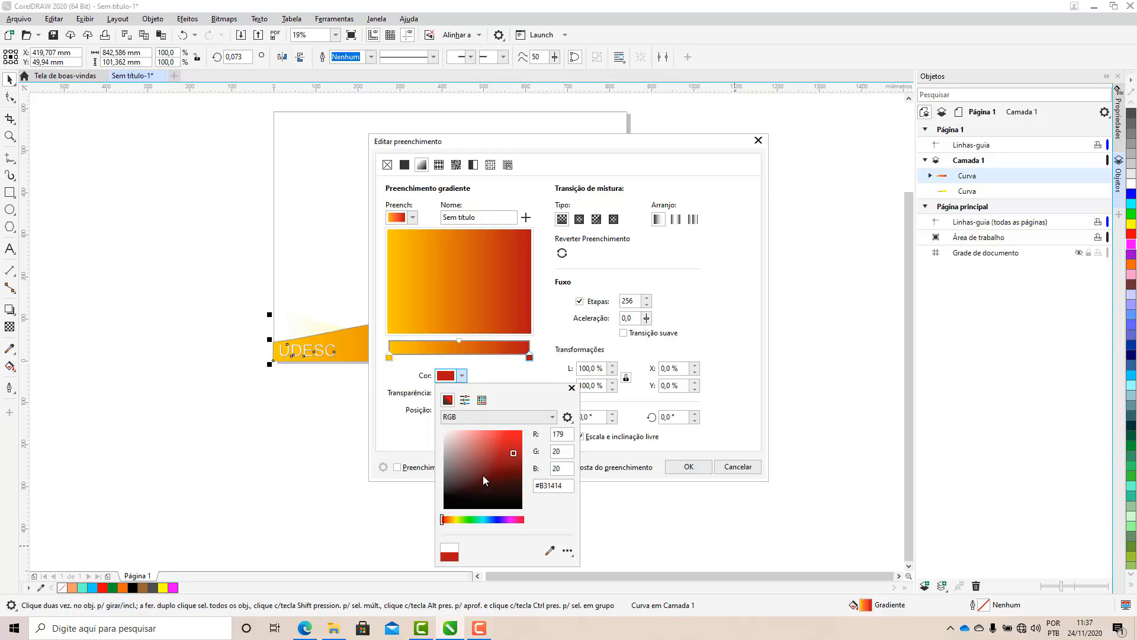
{"action": "left_click", "coordinate": [519, 520]}
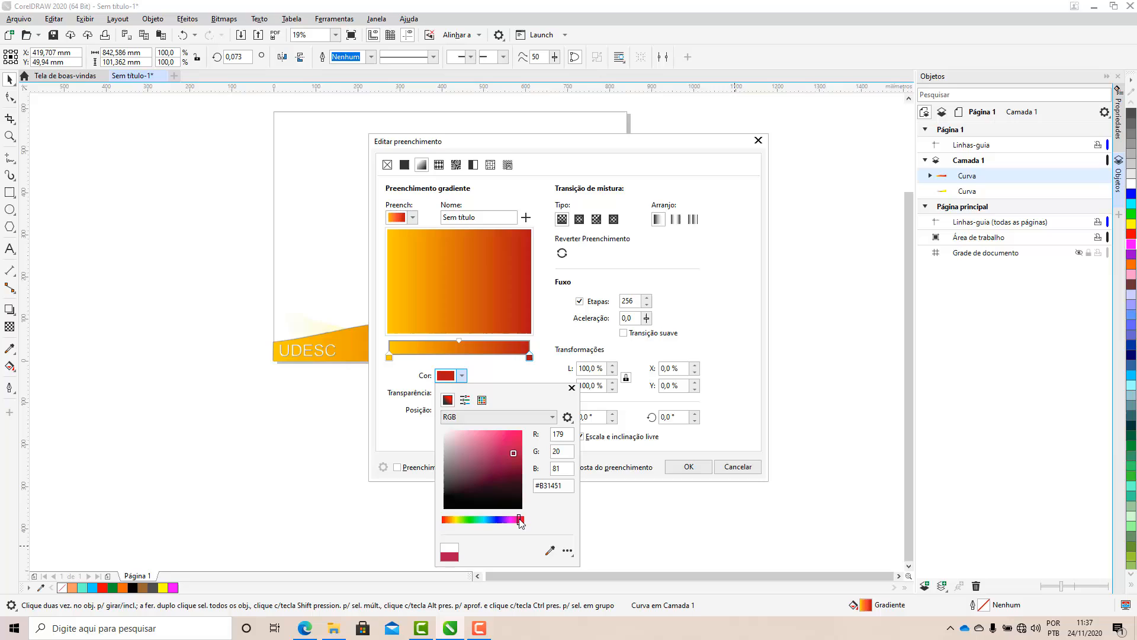
{"action": "left_click", "coordinate": [500, 443]}
{"action": "left_click", "coordinate": [490, 443]}
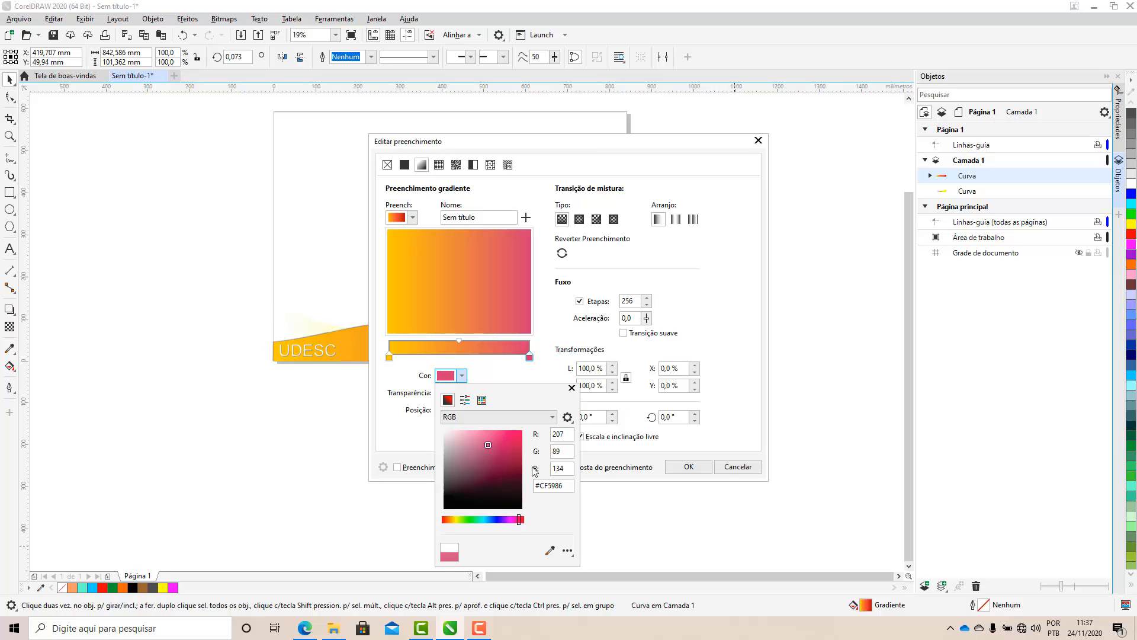
{"action": "left_click", "coordinate": [548, 336]}
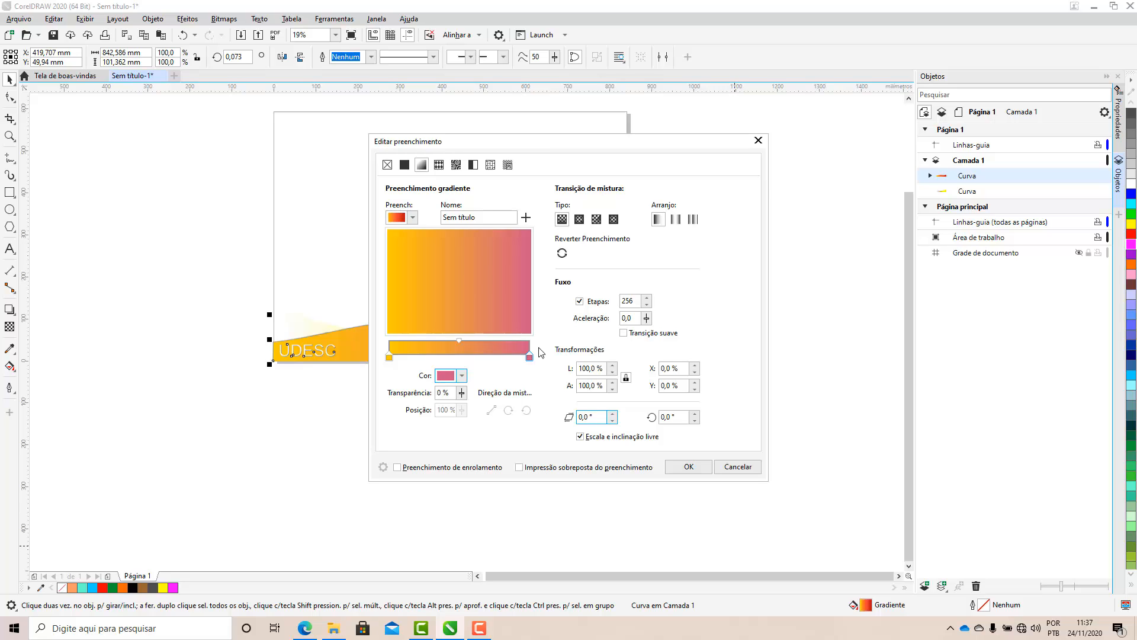
Rotate the UDESC wave's gradient to 45° and apply the fill
{"action": "left_click", "coordinate": [662, 417]}
{"action": "type", "text": "45"}
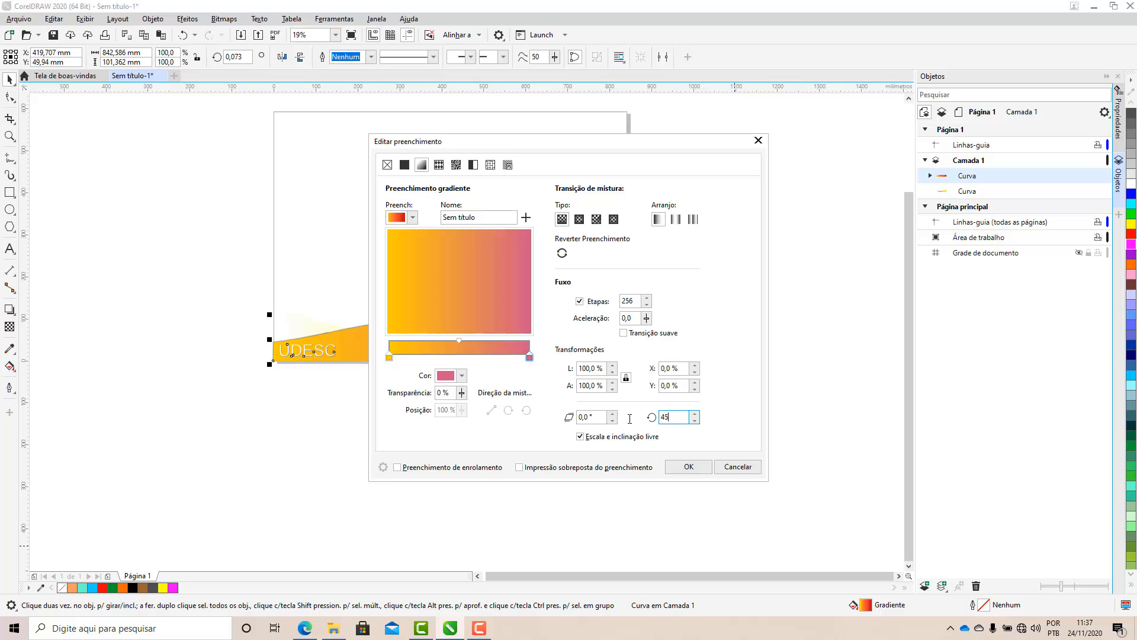
{"action": "key", "text": "Return"}
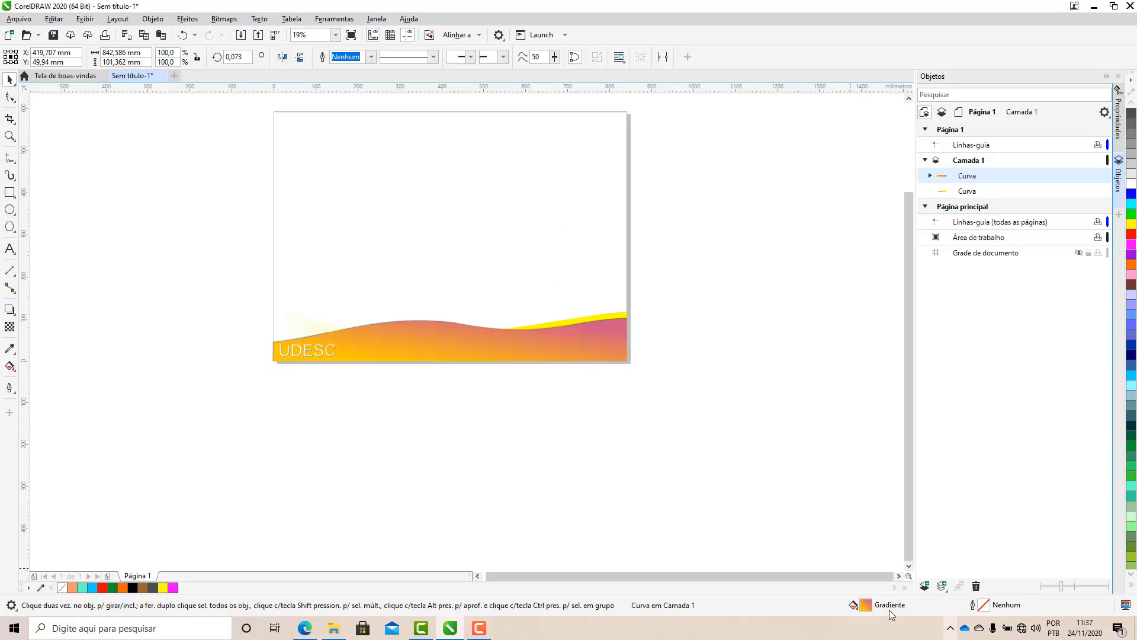
Reopen the UDESC wave's gradient fill and set its rotation to 90°
{"action": "double_click", "coordinate": [870, 606]}
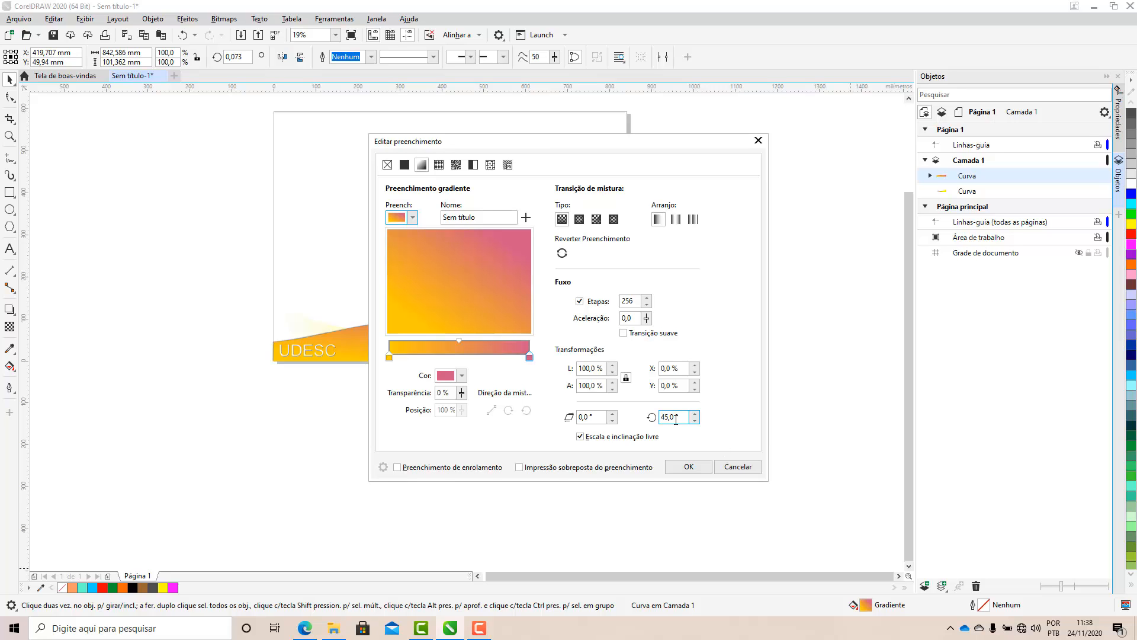
{"action": "left_click_drag", "start_coordinate": [680, 418], "coordinate": [639, 423]}
{"action": "type", "text": "90"}
{"action": "left_click", "coordinate": [669, 385]}
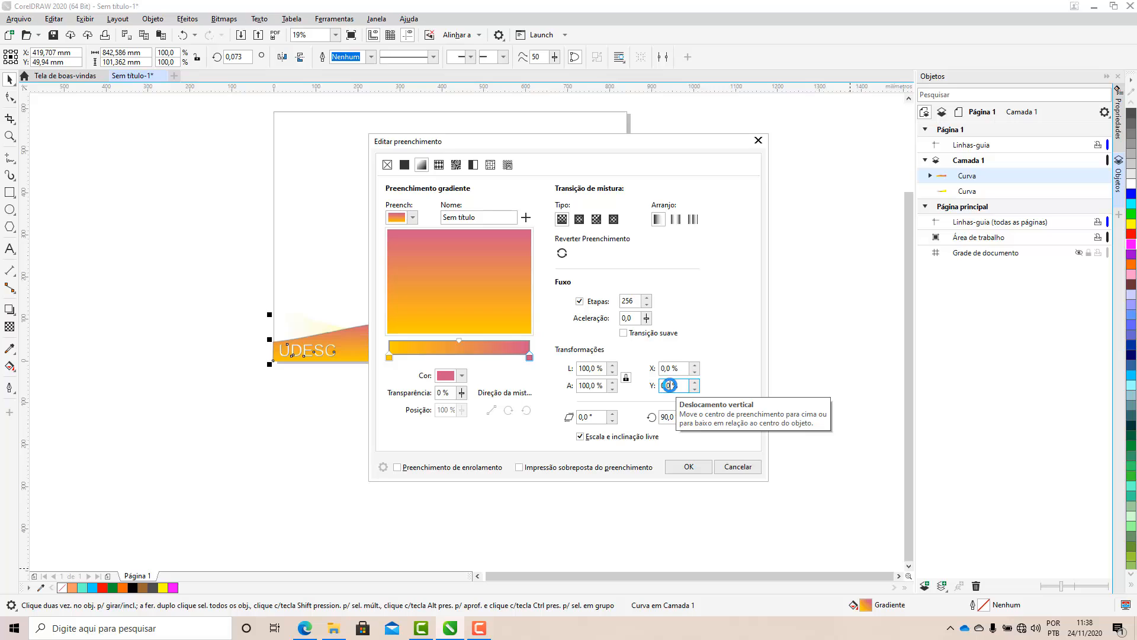
Try a 67% horizontal offset on the UDESC wave's gradient and reset it to 0%
{"action": "left_click_drag", "start_coordinate": [604, 148], "coordinate": [694, 171]}
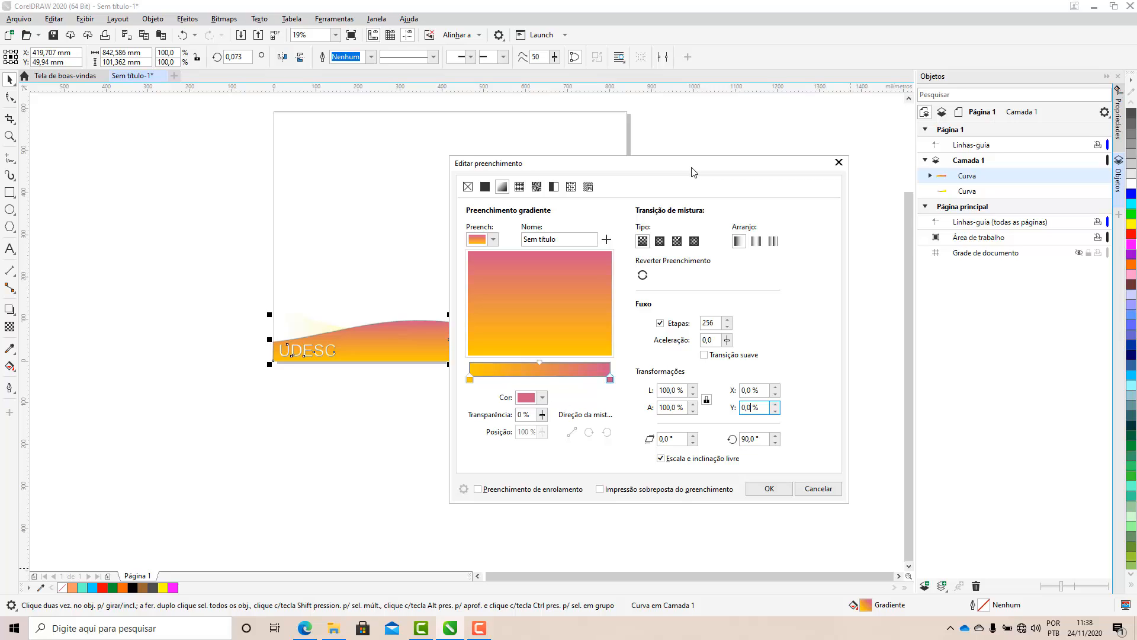
{"action": "left_click_drag", "start_coordinate": [684, 170], "coordinate": [639, 176]}
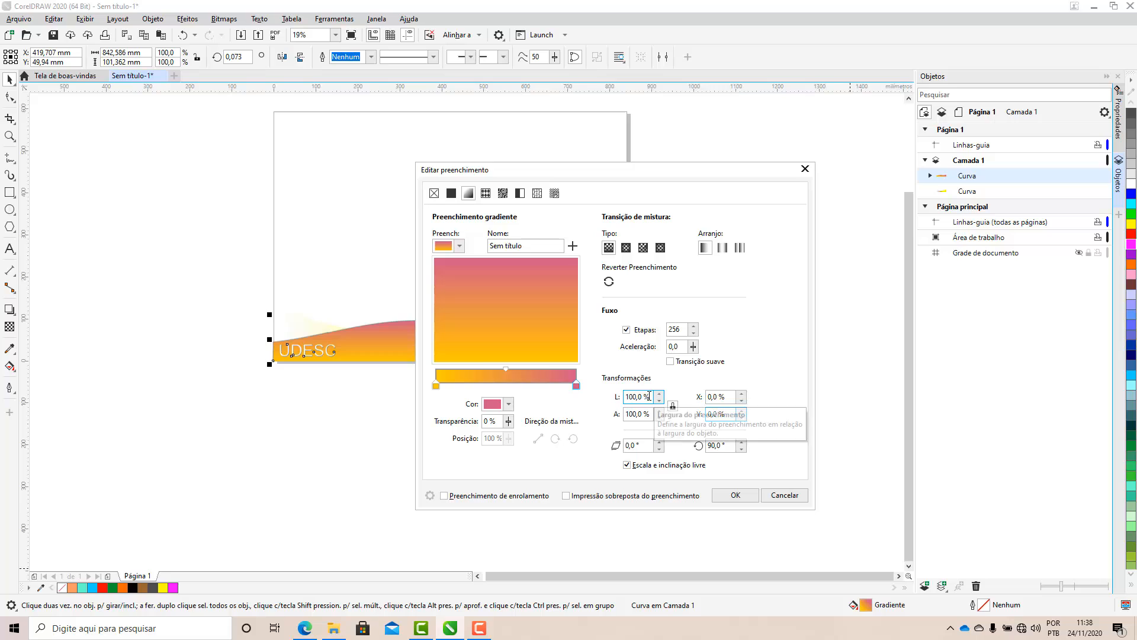
{"action": "left_click", "coordinate": [733, 396]}
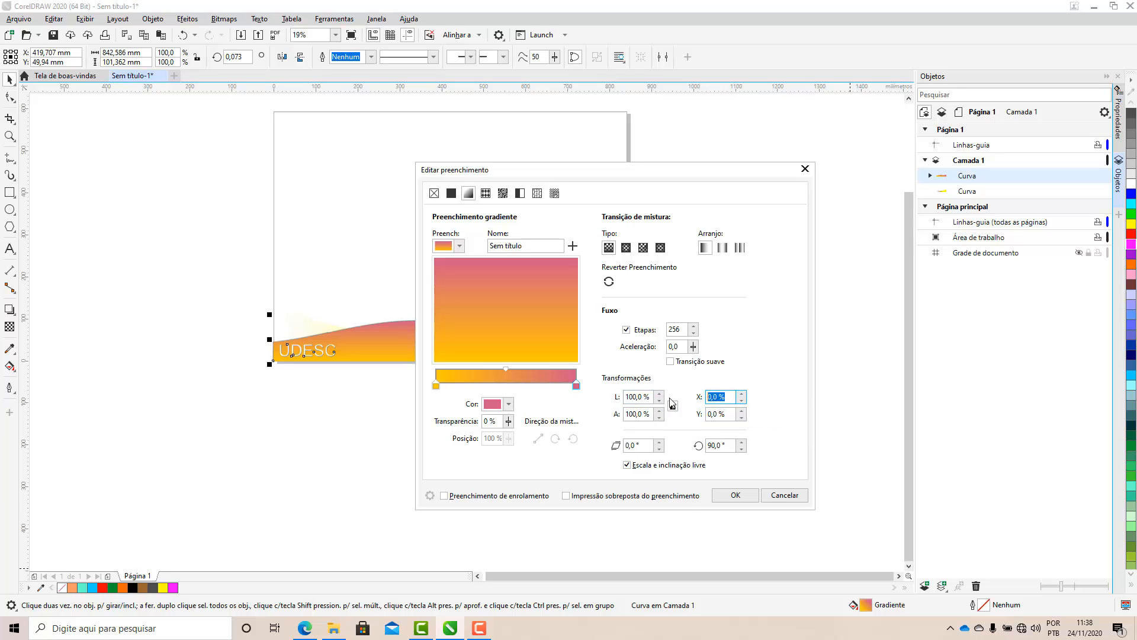
{"action": "type", "text": "67"}
{"action": "left_click", "coordinate": [712, 415]}
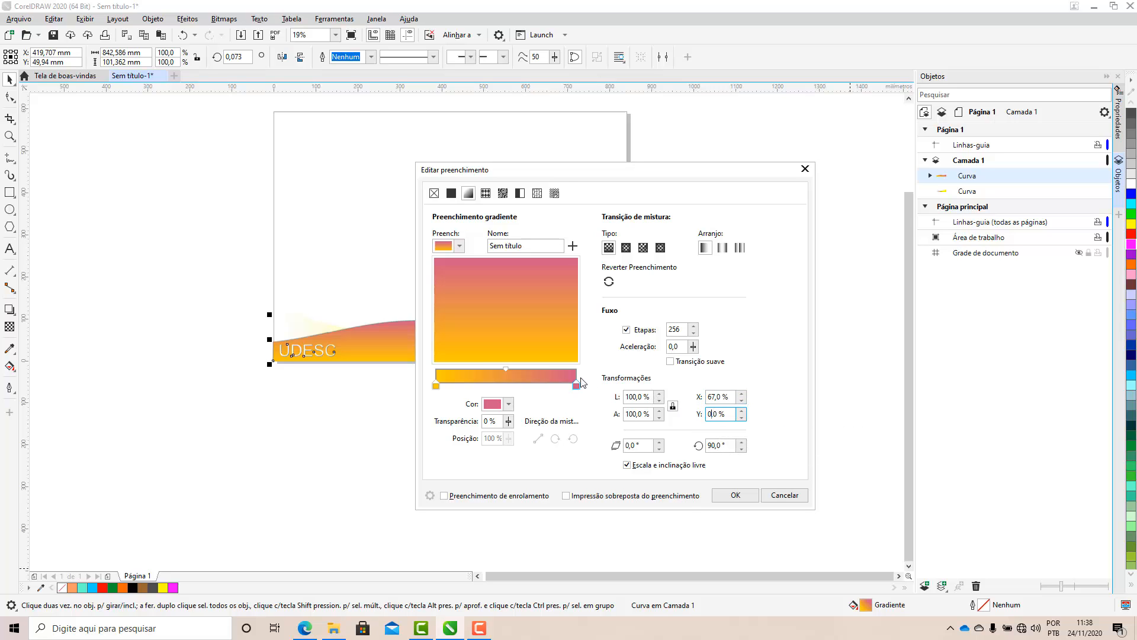
{"action": "left_click", "coordinate": [728, 397]}
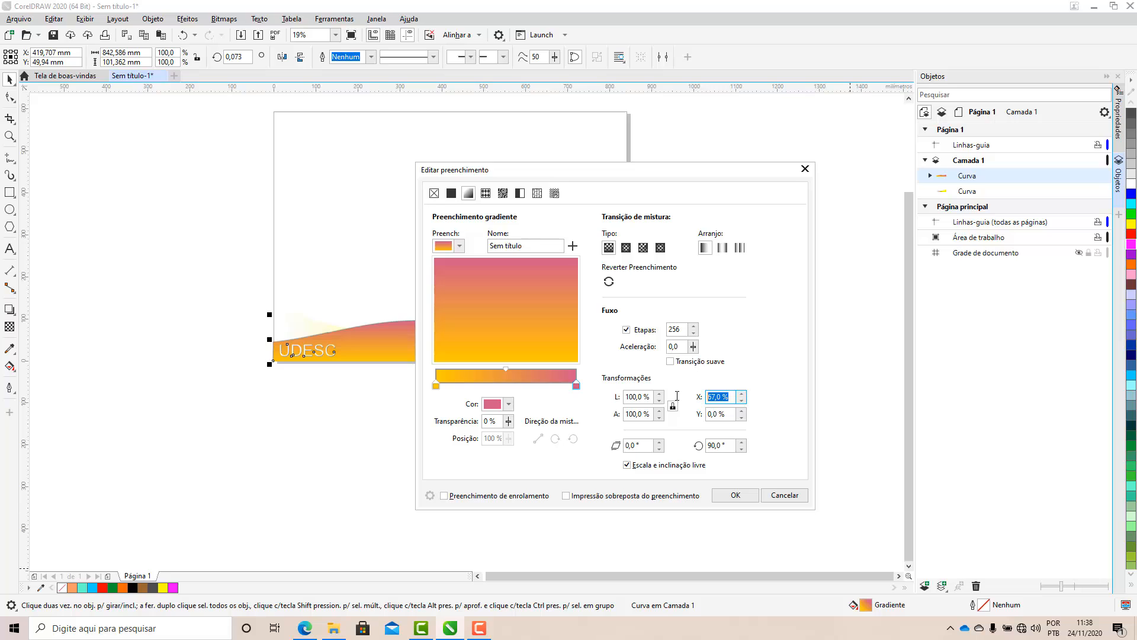
{"action": "type", "text": "0"}
Try scaling the UDESC wave's gradient to 76% and to 34%, with width and height locked together
{"action": "left_click", "coordinate": [648, 397]}
{"action": "left_click_drag", "start_coordinate": [614, 401], "coordinate": [604, 402]}
{"action": "type", "text": "76"}
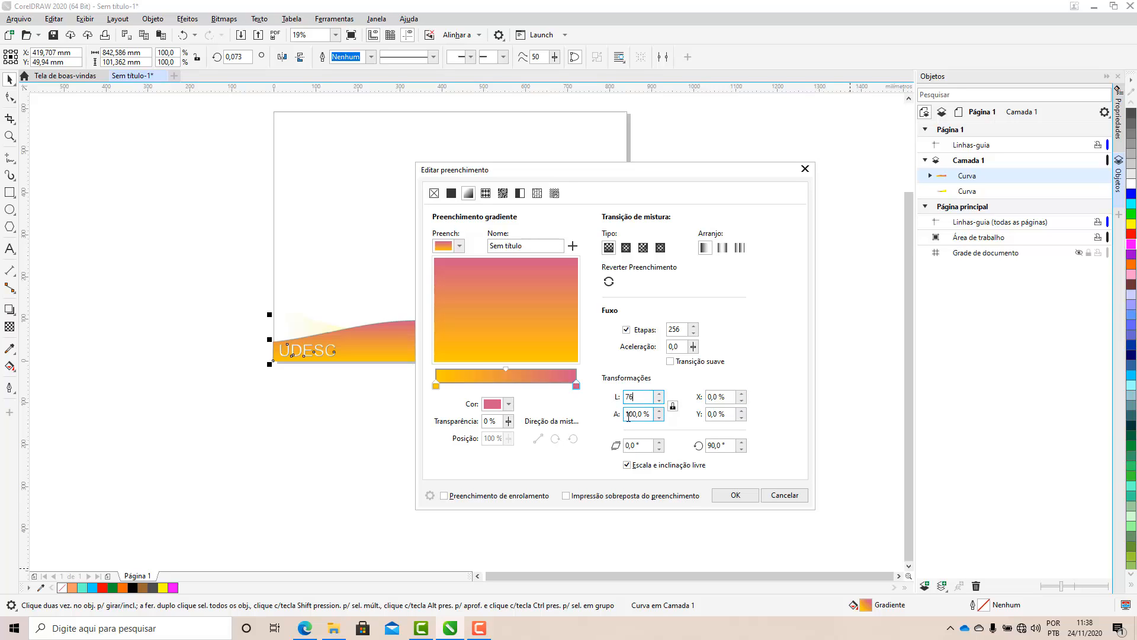
{"action": "left_click", "coordinate": [640, 413]}
{"action": "left_click_drag", "start_coordinate": [649, 397], "coordinate": [597, 400]}
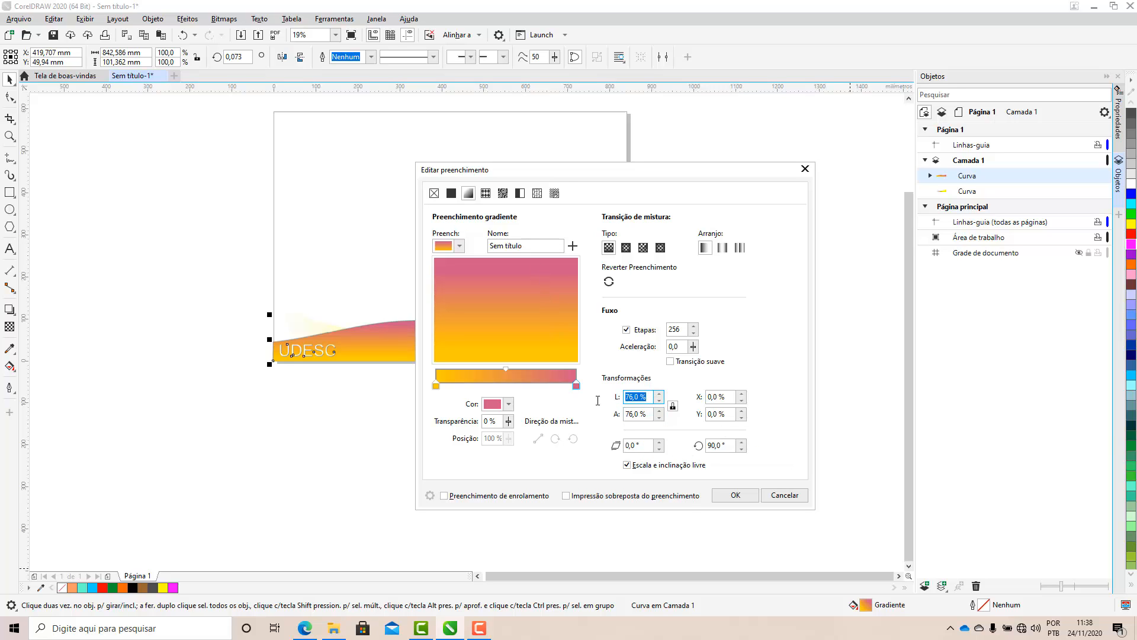
{"action": "type", "text": "34"}
{"action": "left_click", "coordinate": [626, 413]}
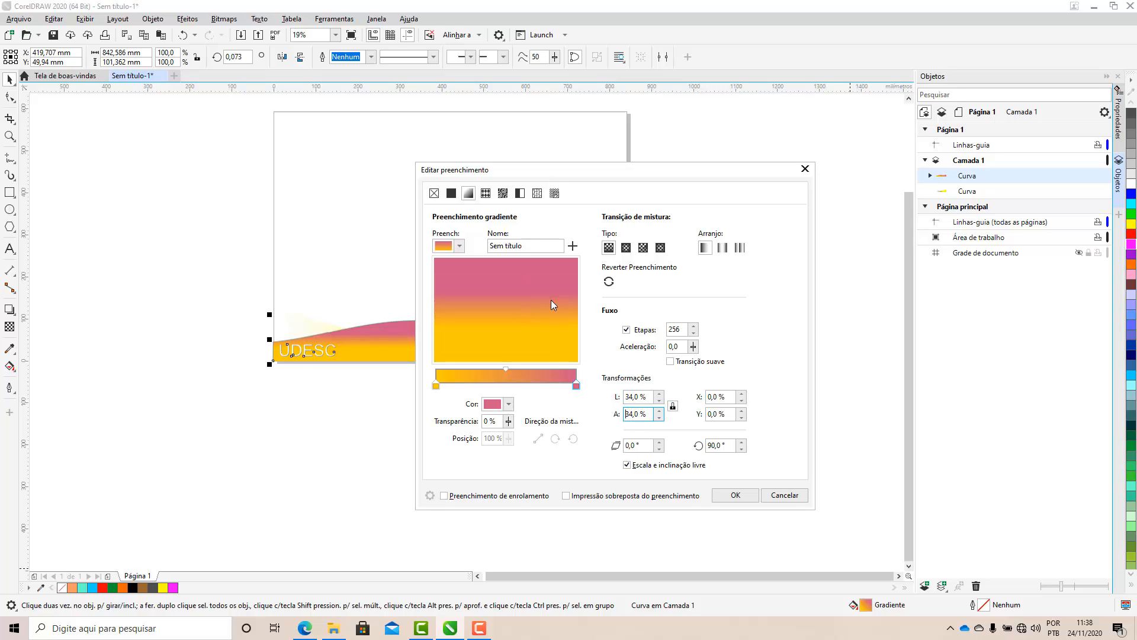
Reset the gradient's width and height to 100%, apply the fill and deselect the wave
{"action": "left_click", "coordinate": [627, 396]}
{"action": "type", "text": "100"}
{"action": "left_click", "coordinate": [628, 413]}
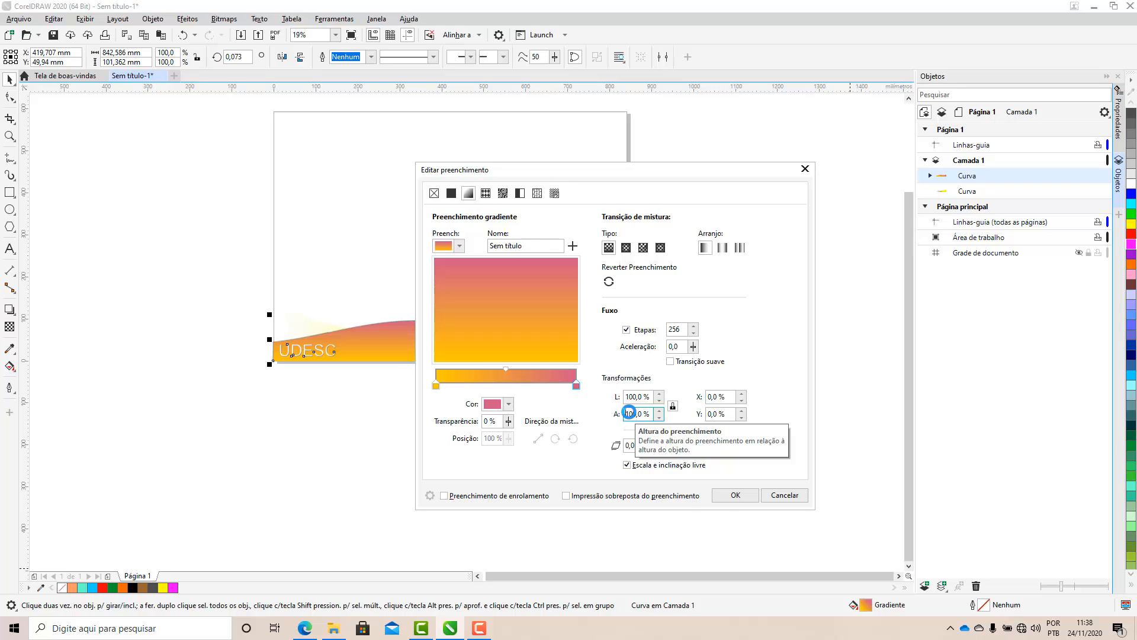
{"action": "left_click", "coordinate": [734, 495]}
{"action": "left_click", "coordinate": [496, 472]}
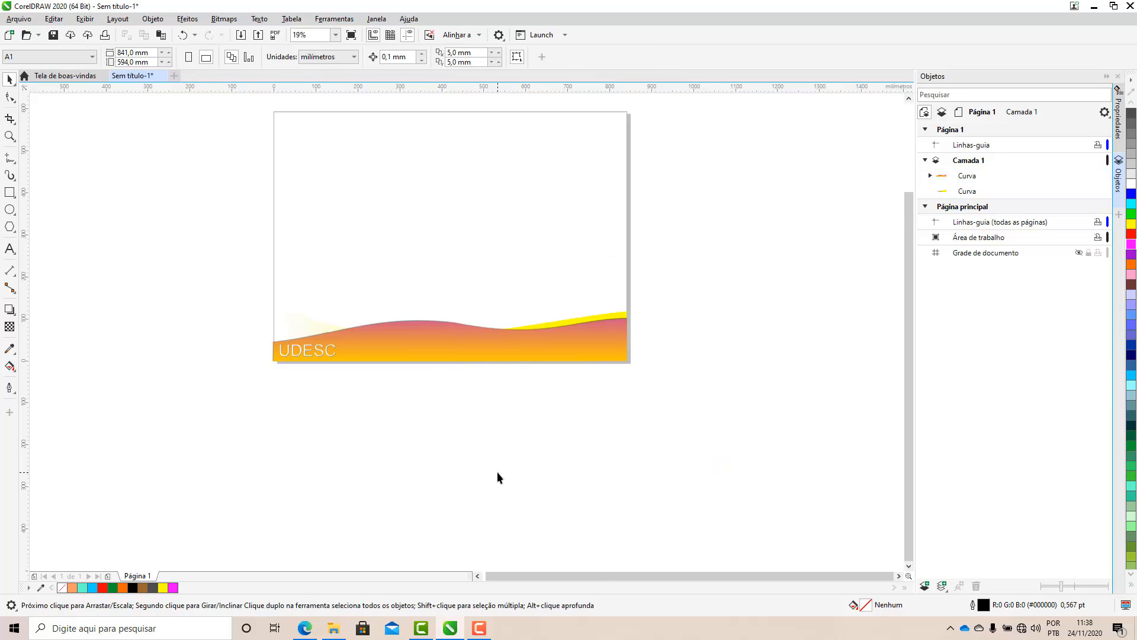
Bring the yellow wave in front of the UDESC wave
{"action": "left_click", "coordinate": [625, 316]}
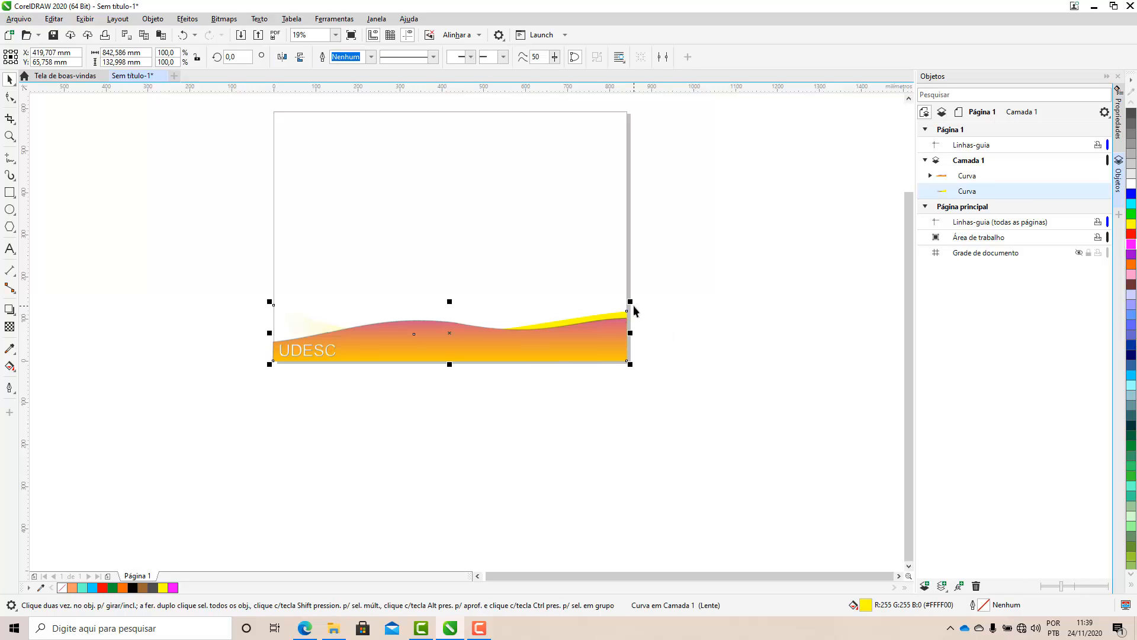
{"action": "key", "text": "shift+Page_Up"}
{"action": "left_click", "coordinate": [667, 394]}
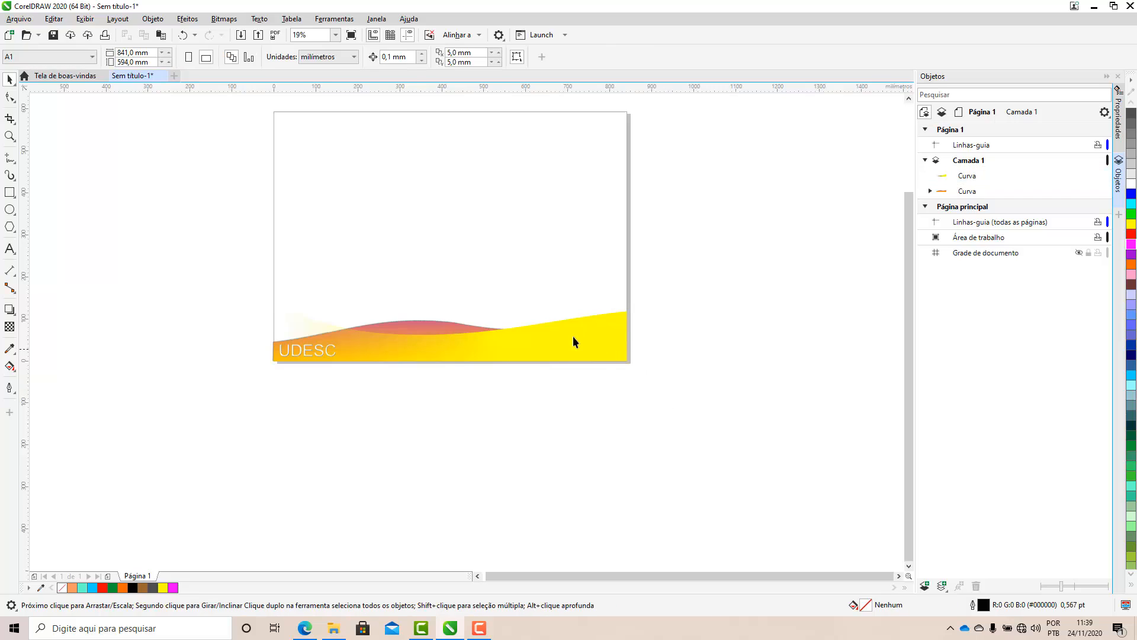
Redraw the yellow wave's linear transparency from near the page's lower-left corner to just beyond its right edge, clear at the left
{"action": "left_click", "coordinate": [573, 336]}
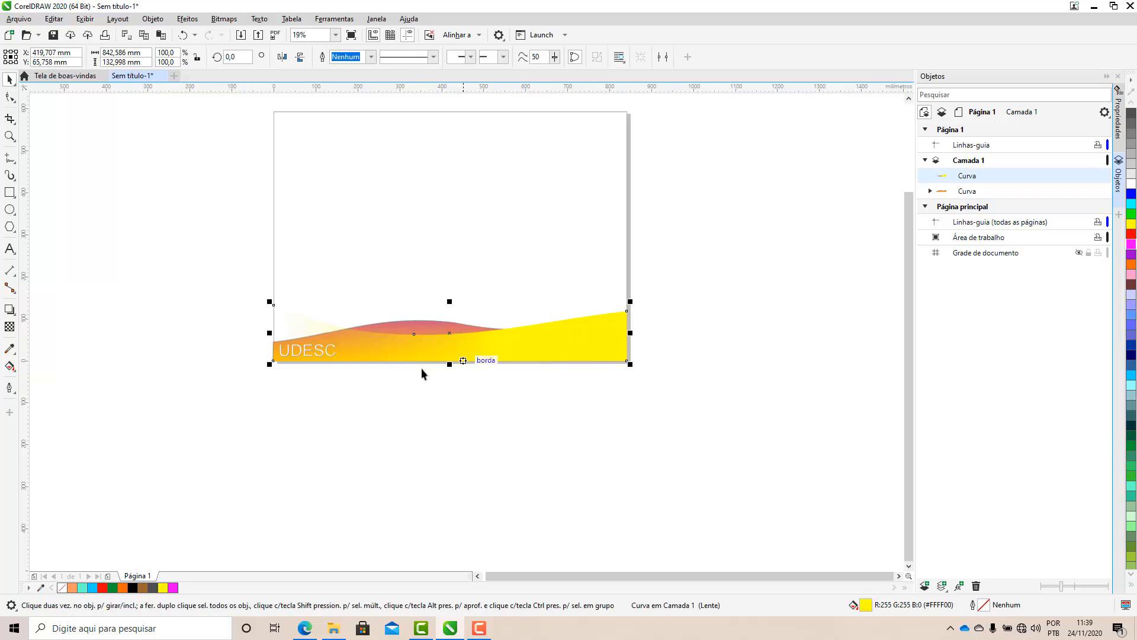
{"action": "left_click", "coordinate": [9, 326]}
{"action": "left_click_drag", "start_coordinate": [286, 368], "coordinate": [691, 377]}
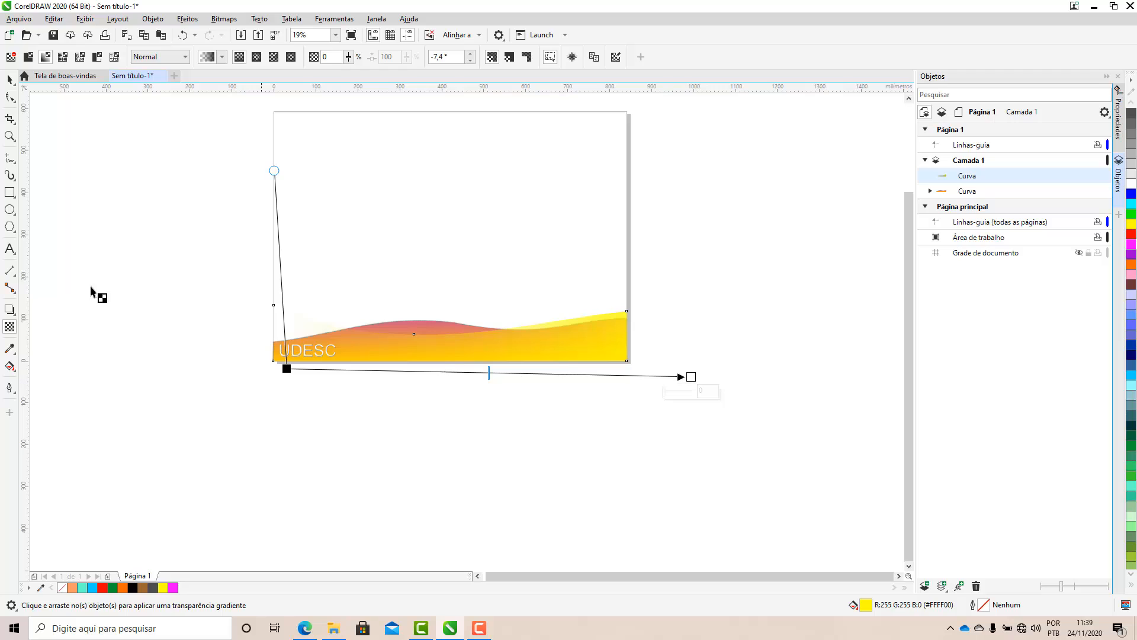
{"action": "left_click", "coordinate": [8, 80]}
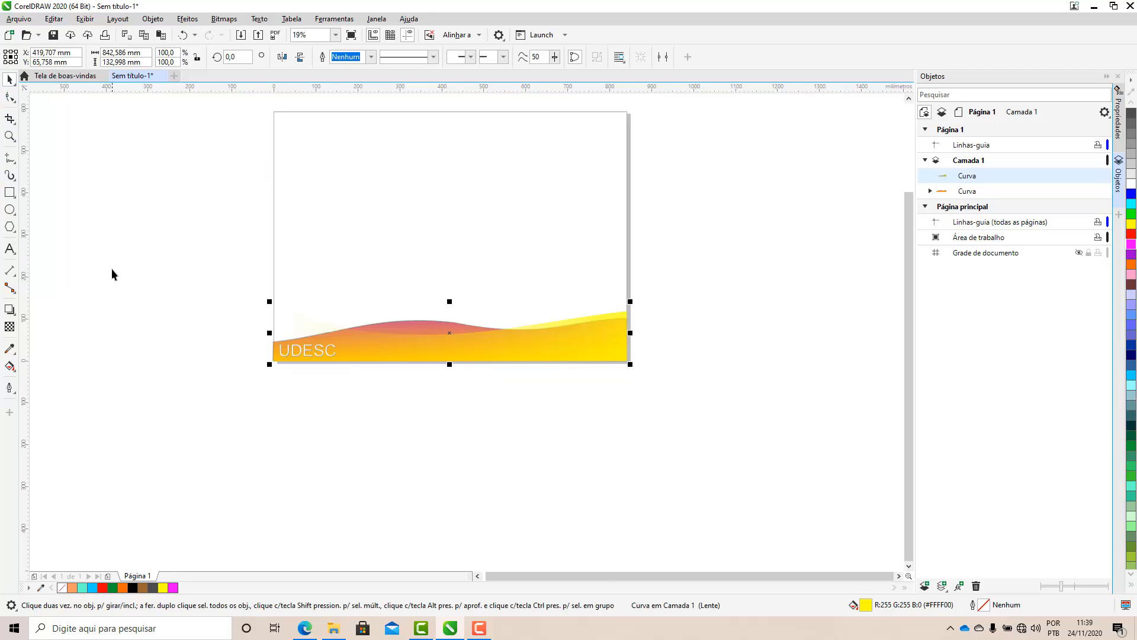
{"action": "left_click", "coordinate": [563, 364]}
Lower the yellow wave's upper-right node along the page edge to about 50 mm above the page's bottom
{"action": "scroll", "coordinate": [561, 324], "scroll_direction": "up", "scroll_amount": 2}
{"action": "left_click", "coordinate": [560, 325]}
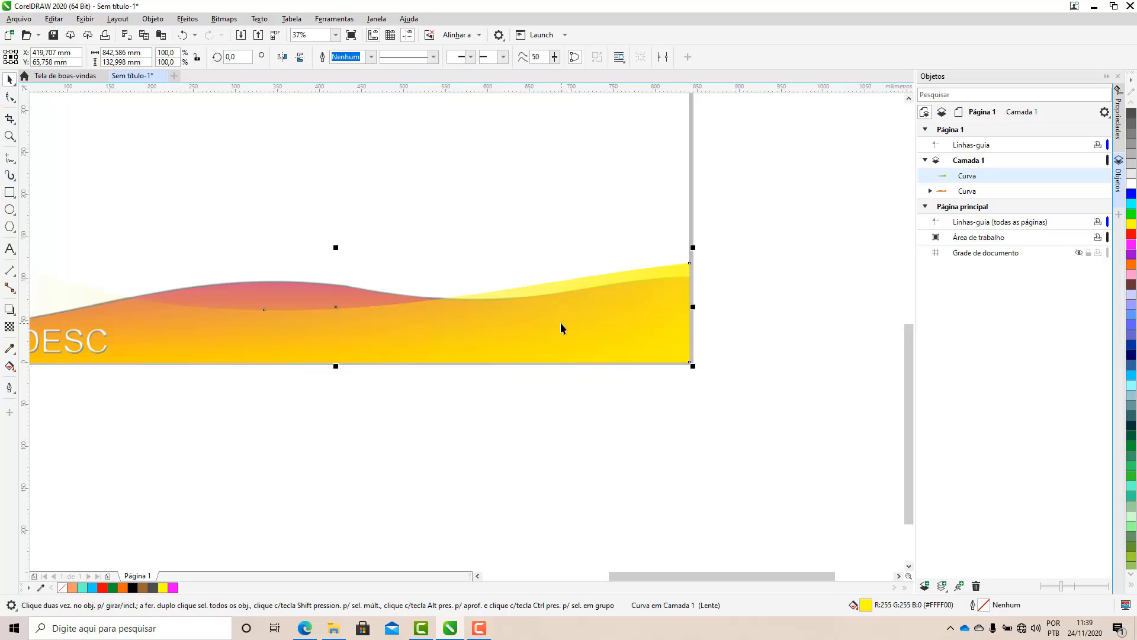
{"action": "left_click", "coordinate": [9, 98]}
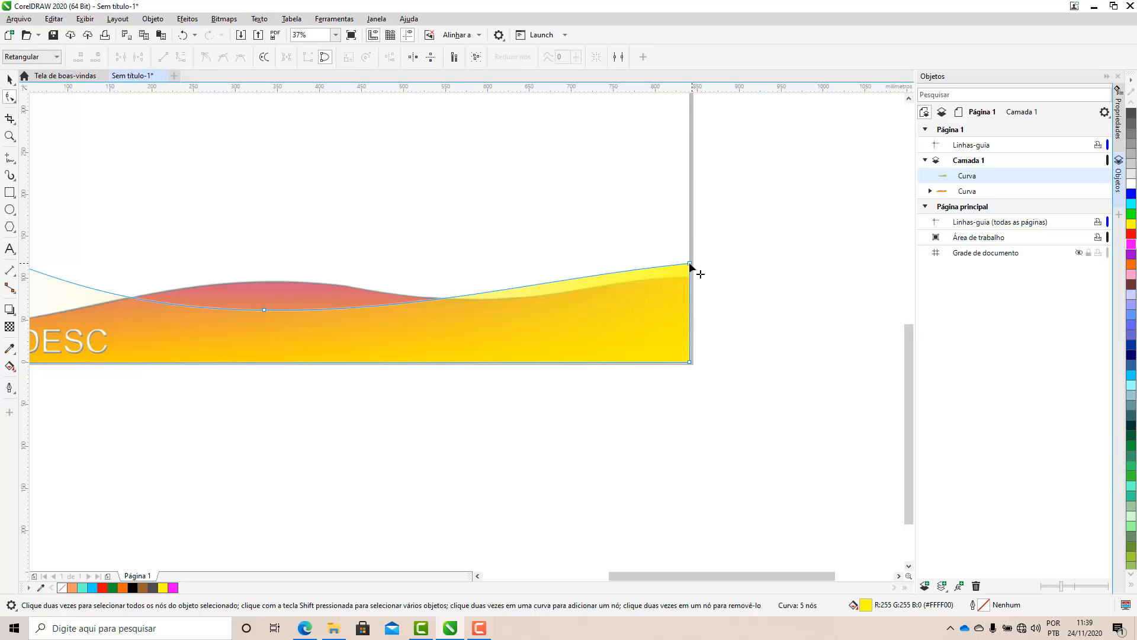
{"action": "left_click_drag", "start_coordinate": [690, 265], "coordinate": [695, 324]}
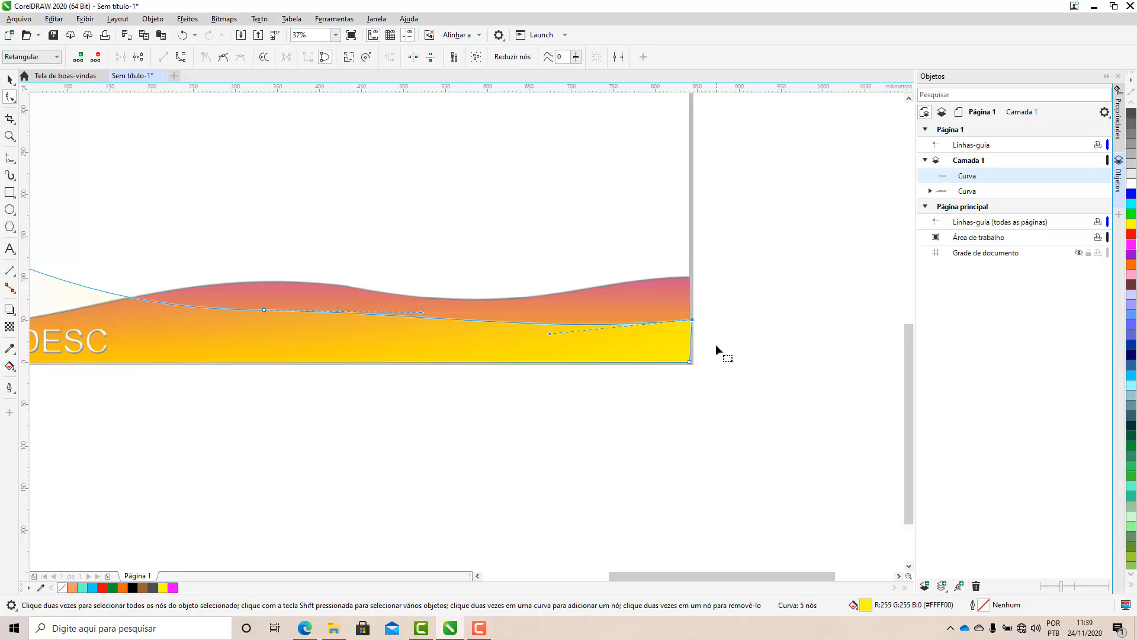
{"action": "left_click", "coordinate": [637, 470]}
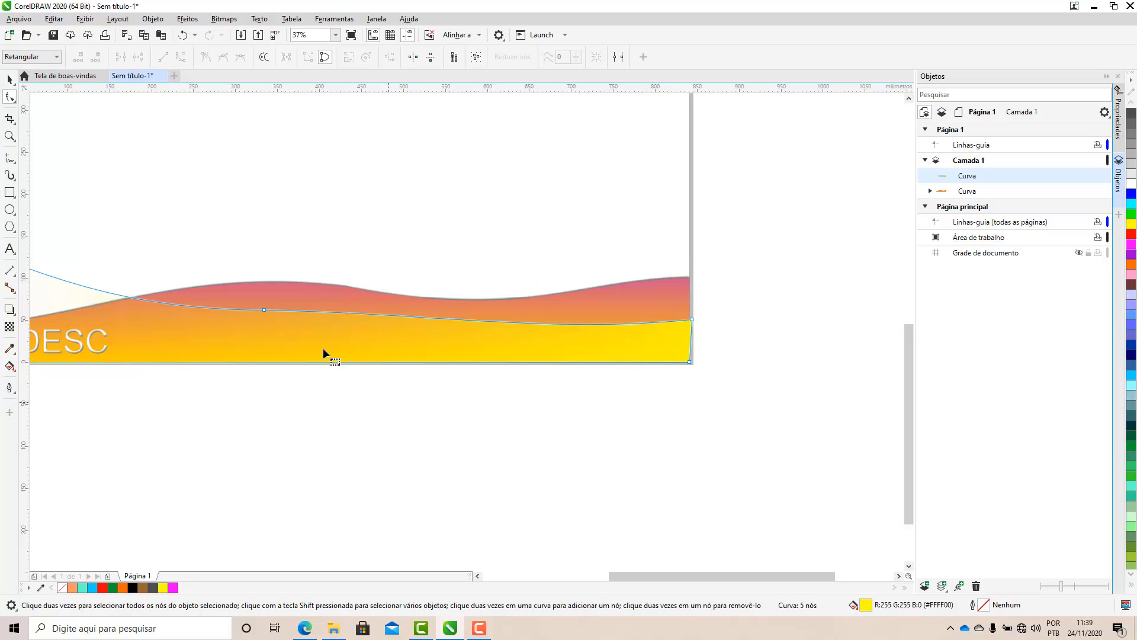
Bend the yellow wave at its middle node into a crest on the right and a dip on the left
{"action": "left_click", "coordinate": [264, 309]}
{"action": "left_click_drag", "start_coordinate": [422, 309], "coordinate": [405, 249]}
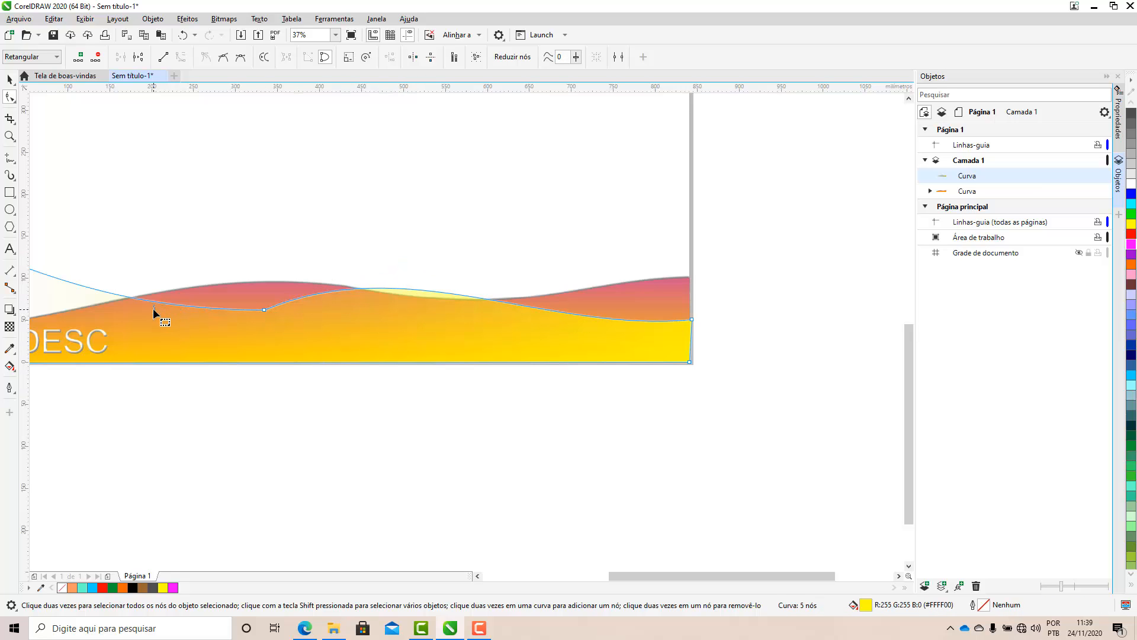
{"action": "left_click", "coordinate": [264, 310]}
{"action": "left_click_drag", "start_coordinate": [154, 310], "coordinate": [142, 331]}
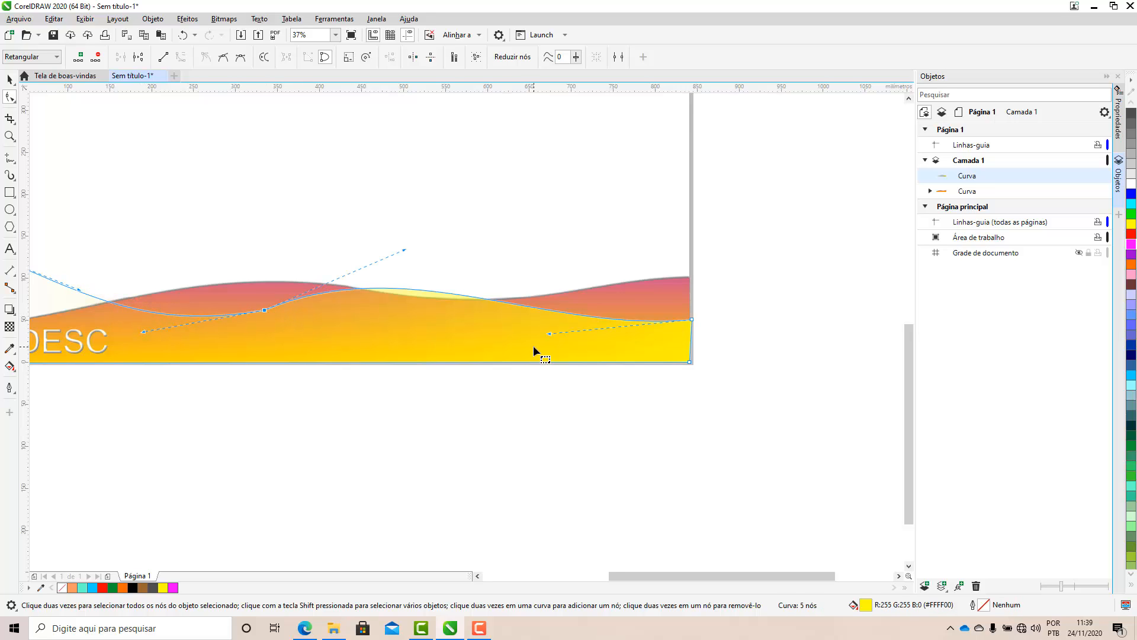
{"action": "scroll", "coordinate": [534, 346], "scroll_direction": "down", "scroll_amount": 3}
{"action": "scroll", "coordinate": [506, 343], "scroll_direction": "up", "scroll_amount": 2}
{"action": "left_click_drag", "start_coordinate": [498, 303], "coordinate": [504, 303]}
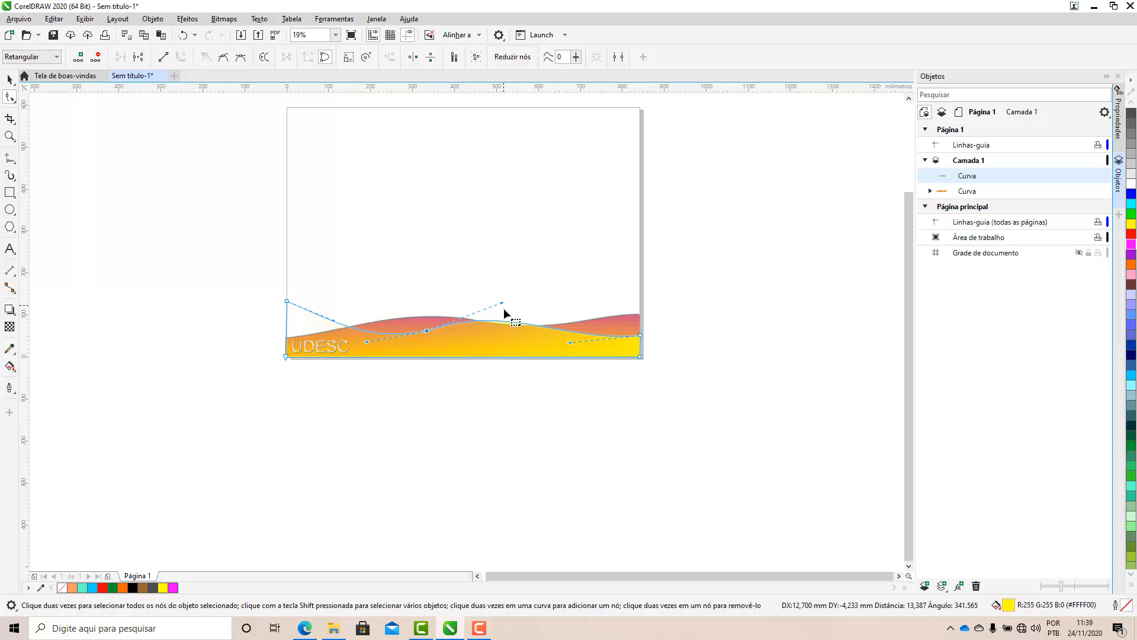
{"action": "left_click", "coordinate": [9, 78]}
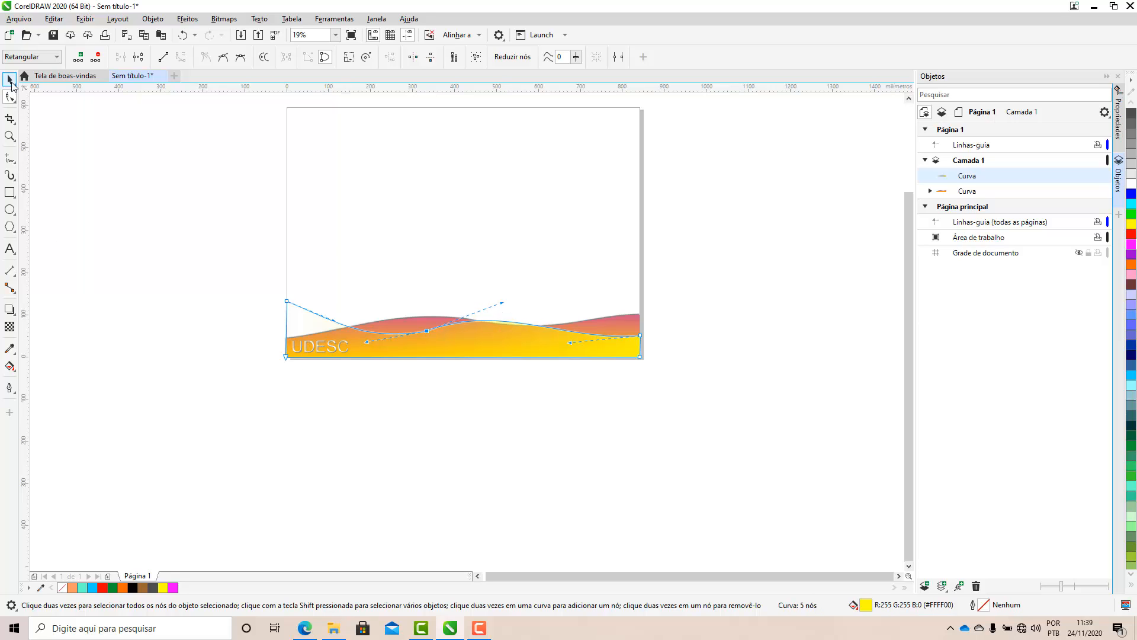
{"action": "left_click", "coordinate": [127, 240]}
Raise and widen the yellow wave's crest by extending the middle node's right handle up and to the right
{"action": "scroll", "coordinate": [399, 344], "scroll_direction": "up", "scroll_amount": 2}
{"action": "left_click", "coordinate": [475, 340]}
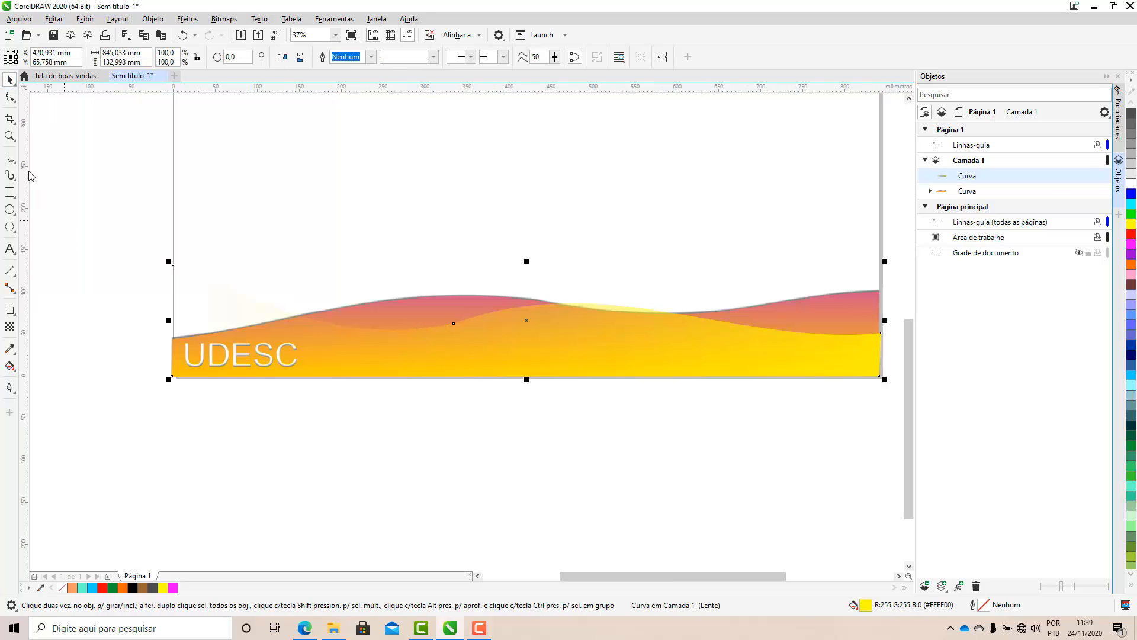
{"action": "left_click", "coordinate": [10, 97]}
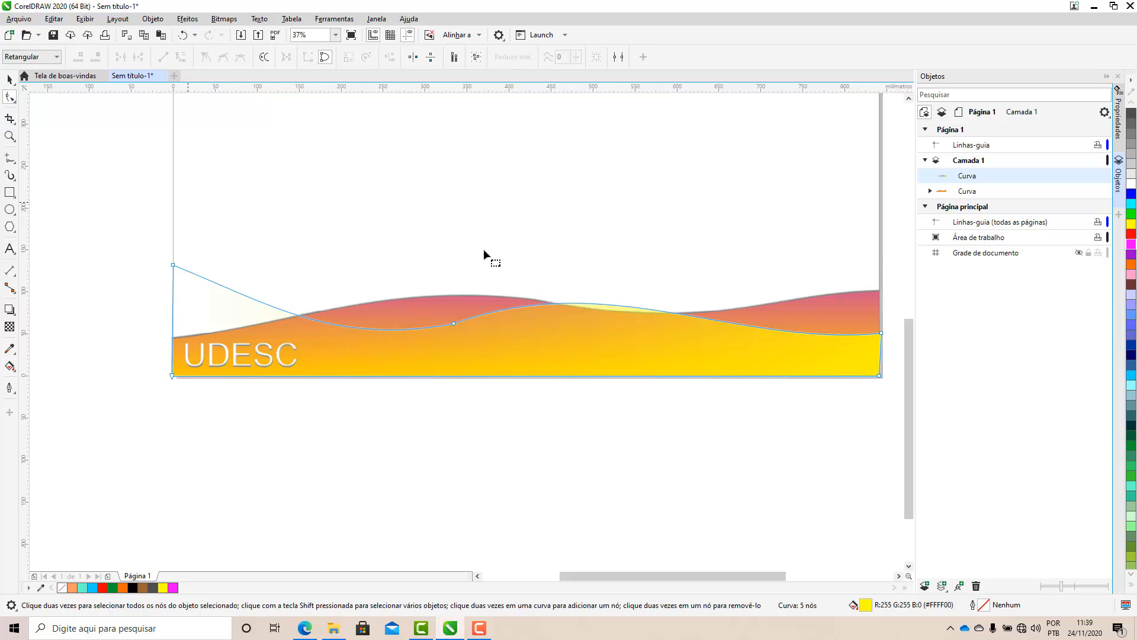
{"action": "left_click", "coordinate": [455, 325]}
{"action": "left_click", "coordinate": [606, 275]}
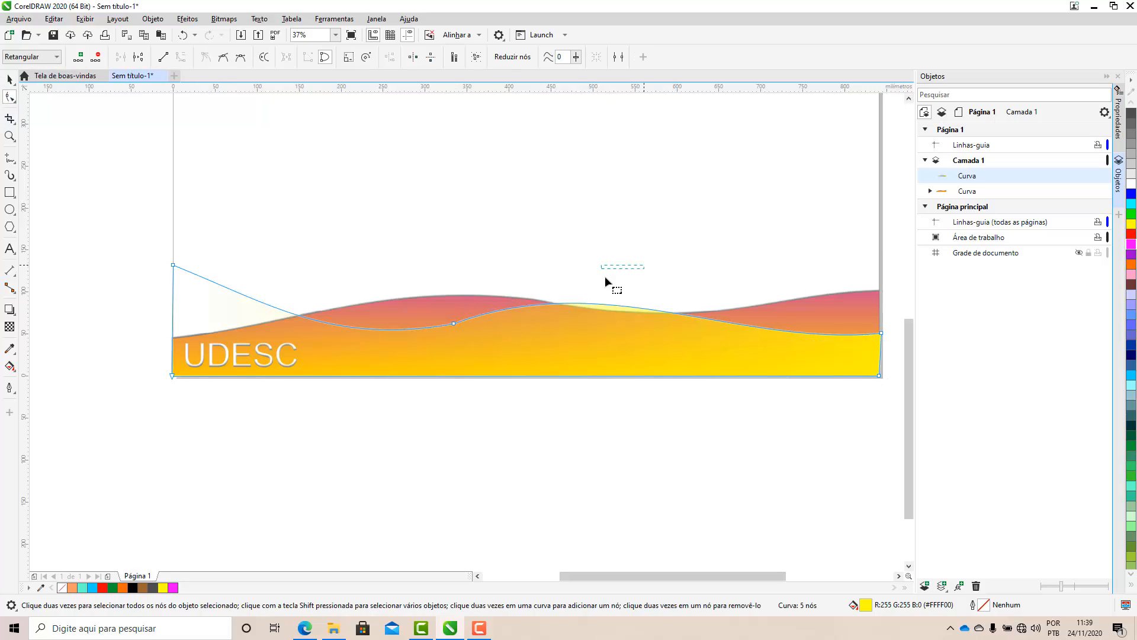
{"action": "left_click", "coordinate": [454, 324]}
{"action": "left_click_drag", "start_coordinate": [611, 265], "coordinate": [743, 234]}
{"action": "left_click", "coordinate": [524, 336]}
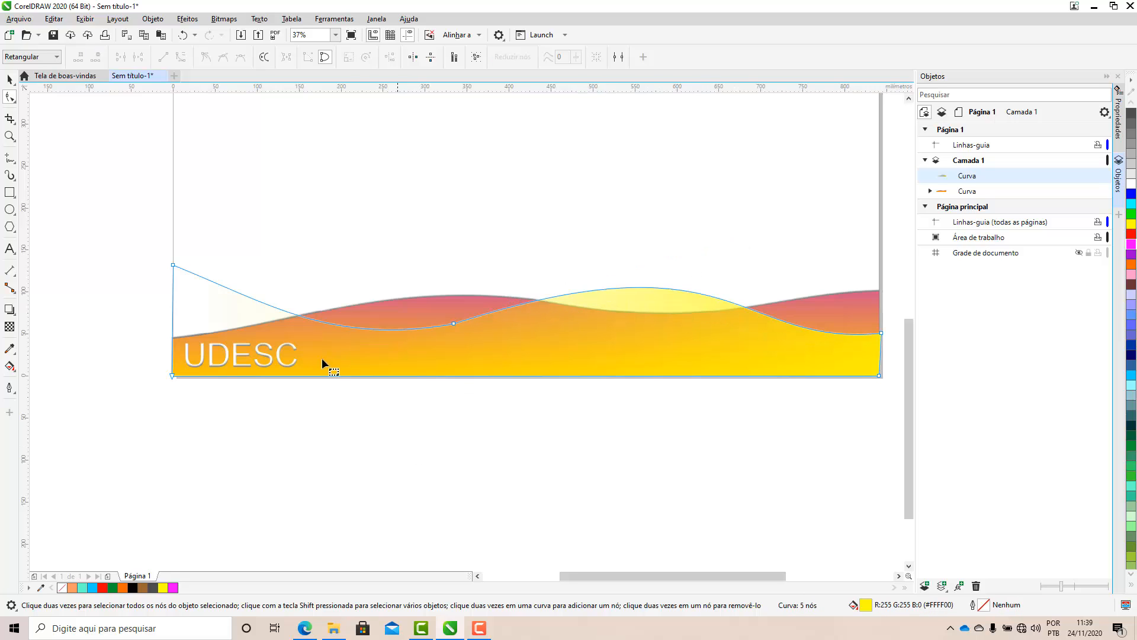
Deepen the yellow wave's left dip by adjusting the curve handles of the left segment, and deselect the wave
{"action": "left_click", "coordinate": [454, 324]}
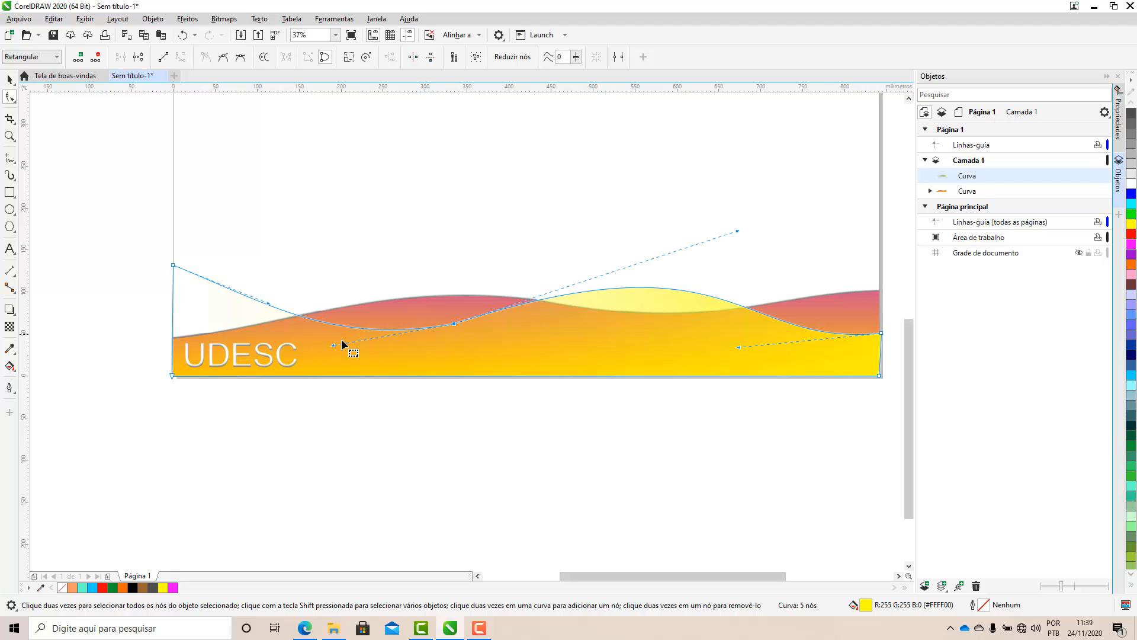
{"action": "left_click_drag", "start_coordinate": [334, 348], "coordinate": [320, 353]}
{"action": "left_click_drag", "start_coordinate": [270, 304], "coordinate": [251, 321]}
{"action": "left_click", "coordinate": [10, 79]}
{"action": "left_click", "coordinate": [137, 363]}
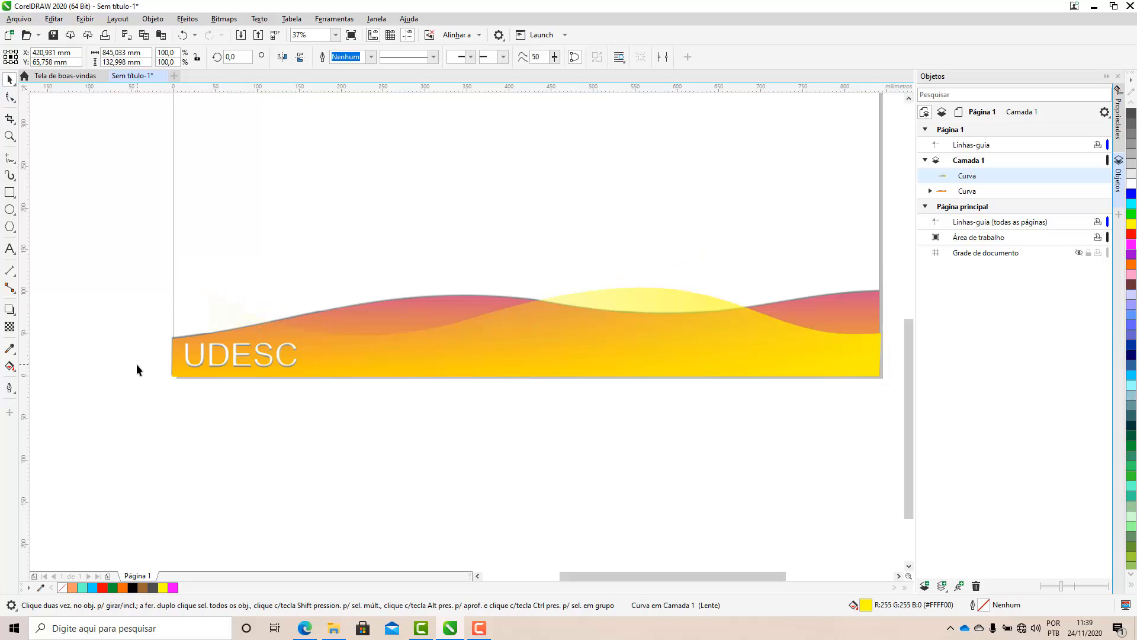
{"action": "scroll", "coordinate": [132, 244], "scroll_direction": "down", "scroll_amount": 2}
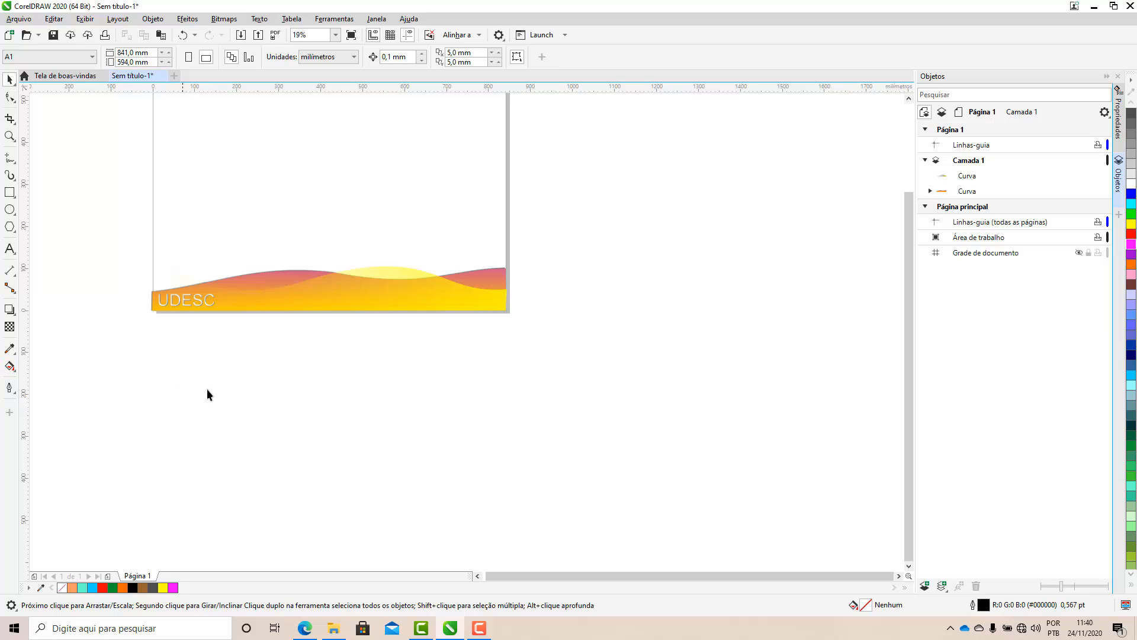
{"action": "left_click", "coordinate": [9, 327]}
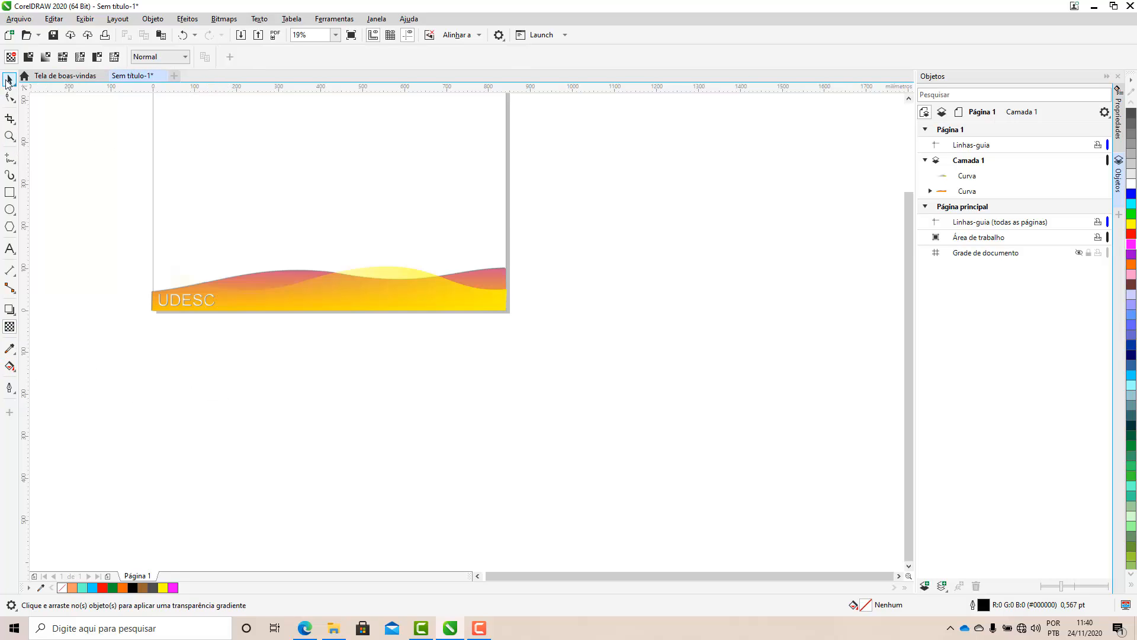
{"action": "left_click", "coordinate": [9, 79]}
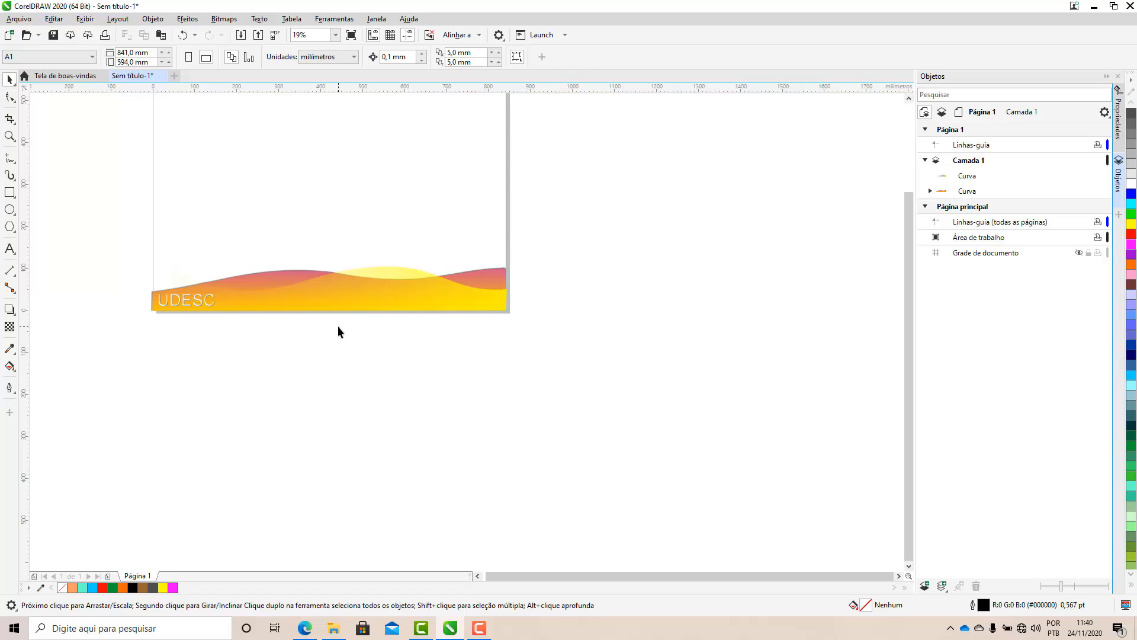
Draw a rectangle about 426 x 330 mm to the right of the page, fill it red and select it
{"action": "left_click", "coordinate": [9, 193]}
{"action": "left_click_drag", "start_coordinate": [621, 211], "coordinate": [801, 351]}
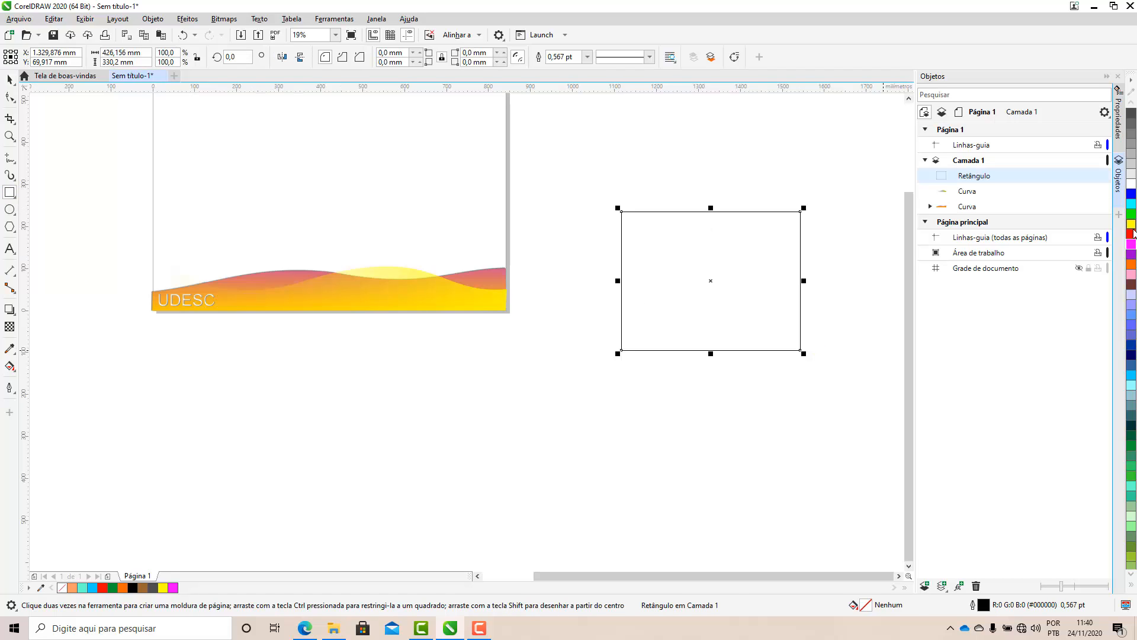
{"action": "left_click", "coordinate": [1132, 233]}
{"action": "left_click", "coordinate": [10, 79]}
{"action": "left_click", "coordinate": [214, 393]}
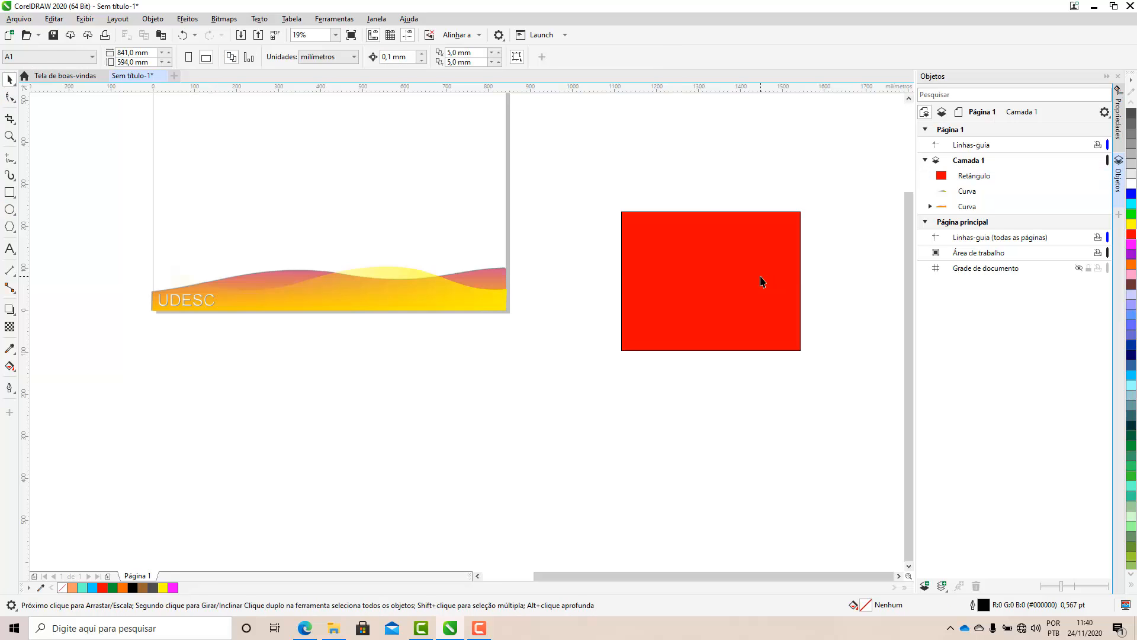
{"action": "left_click", "coordinate": [762, 282]}
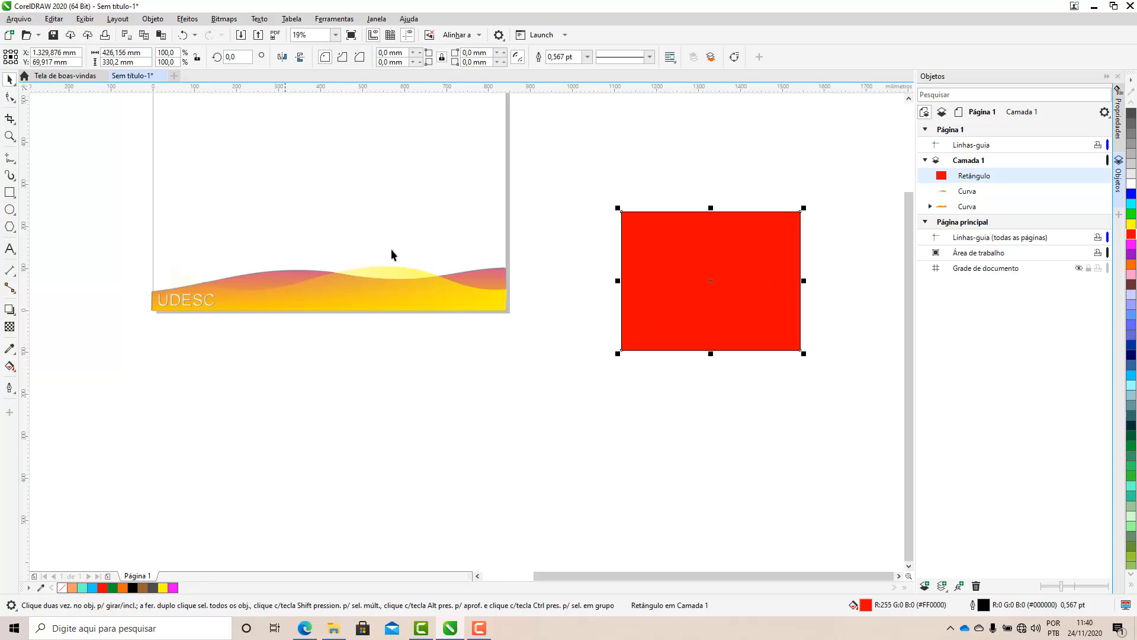
Apply a vector pattern transparency to the red rectangle and choose the scattered small-dots pattern
{"action": "left_click", "coordinate": [11, 329]}
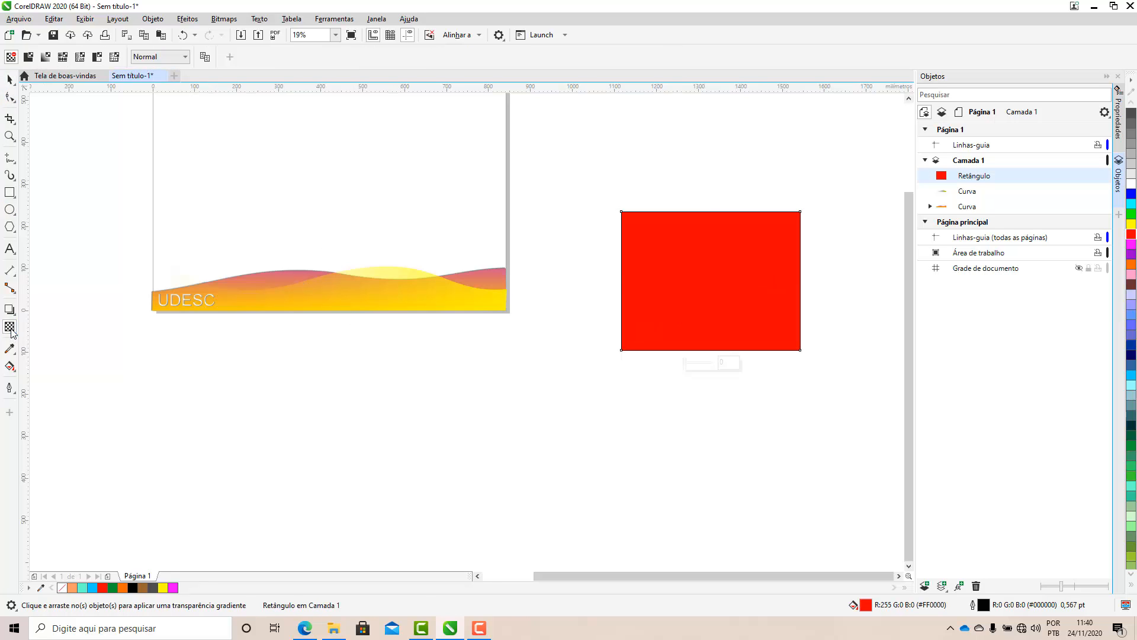
{"action": "left_click", "coordinate": [67, 58]}
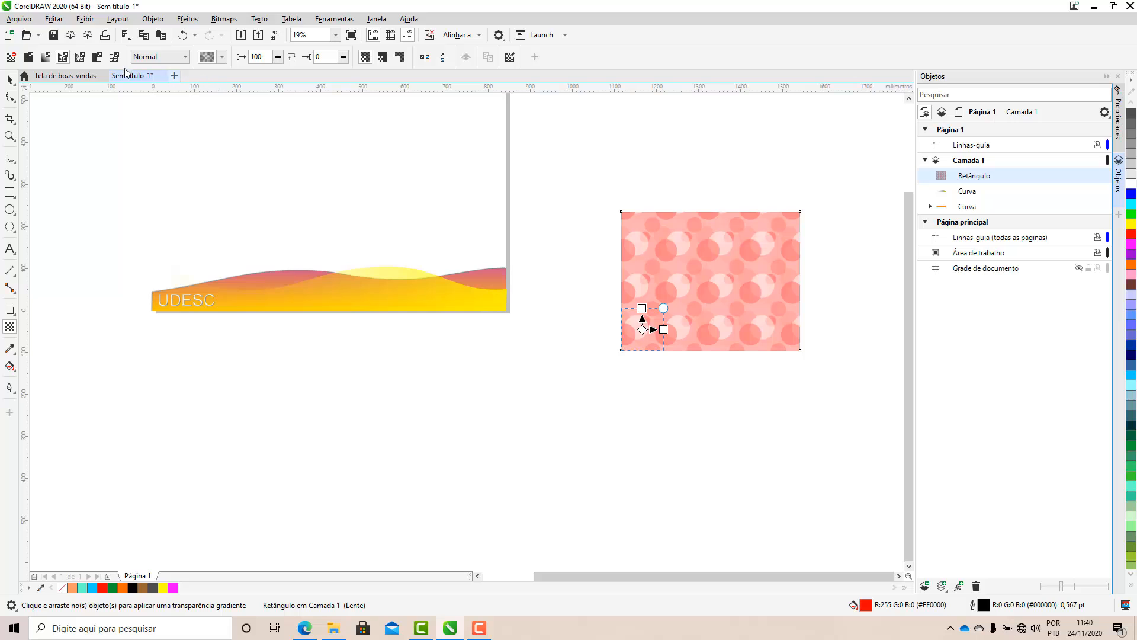
{"action": "left_click", "coordinate": [223, 57]}
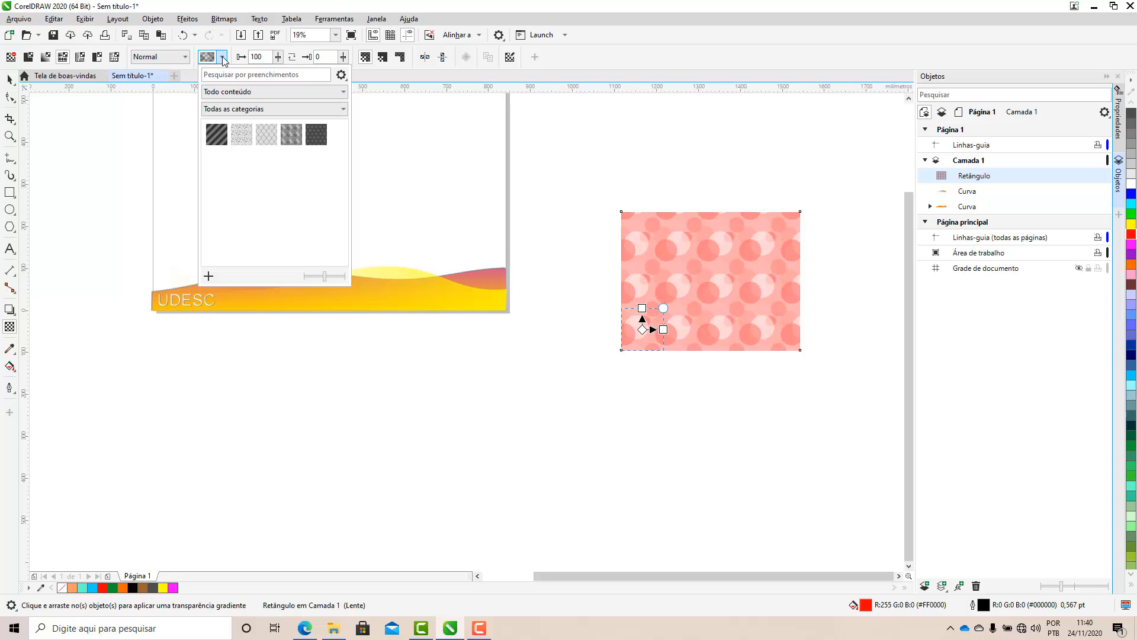
{"action": "left_click", "coordinate": [322, 138]}
{"action": "left_click", "coordinate": [242, 135]}
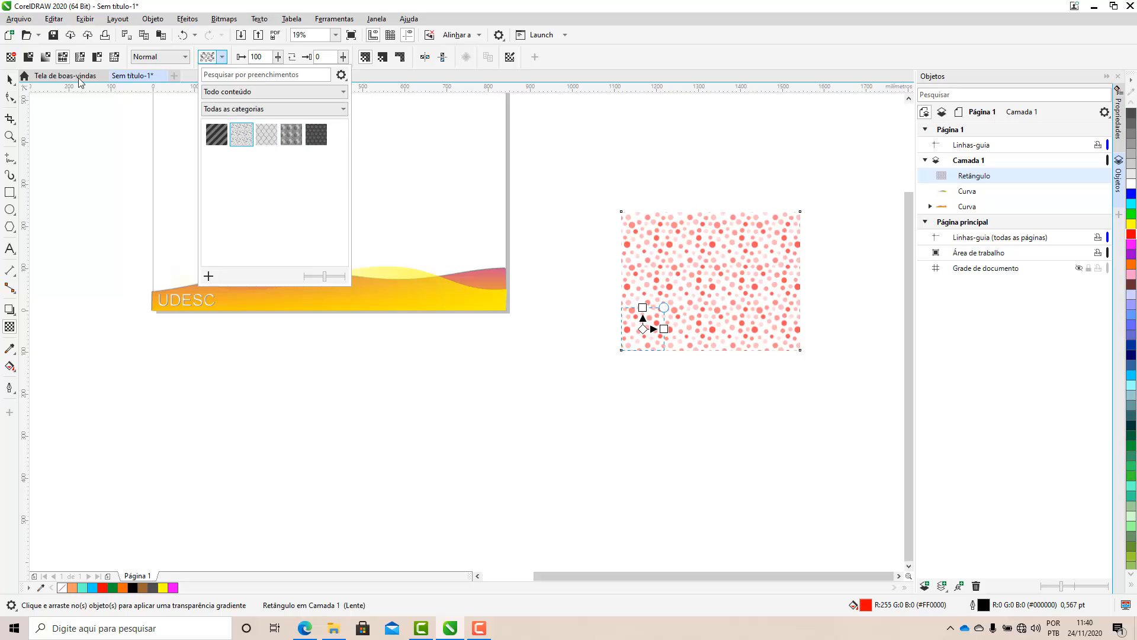
Move the dotted rectangle over the lower right corner of the page so it overlaps the waves
{"action": "left_click", "coordinate": [13, 85]}
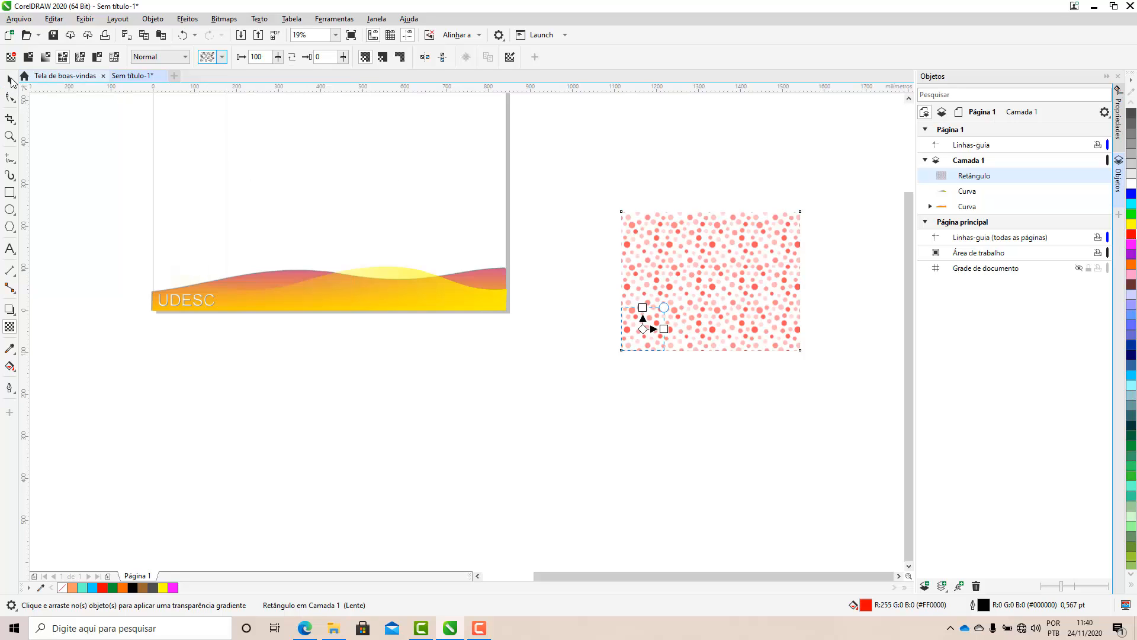
{"action": "left_click", "coordinate": [9, 80]}
{"action": "left_click", "coordinate": [748, 294]}
{"action": "left_click", "coordinate": [756, 312]}
{"action": "left_click", "coordinate": [756, 313]}
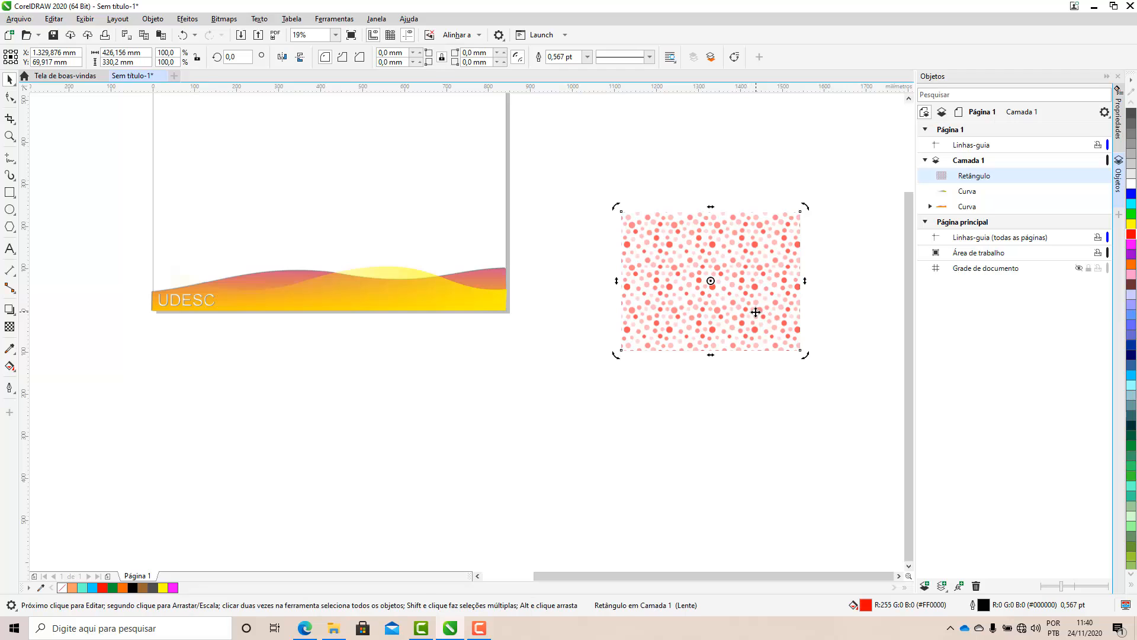
{"action": "left_click_drag", "start_coordinate": [756, 313], "coordinate": [540, 326]}
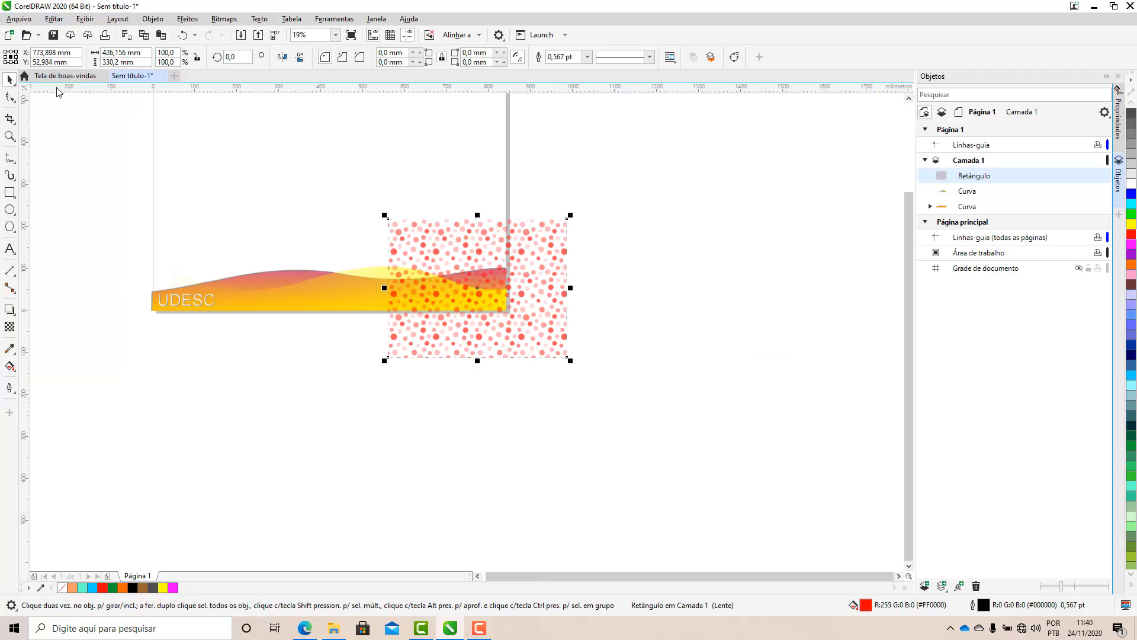
Switch the rectangle to a bitmap pattern transparency and try several presets, including bricks, ending on the diamond-plate pattern
{"action": "left_click", "coordinate": [10, 328]}
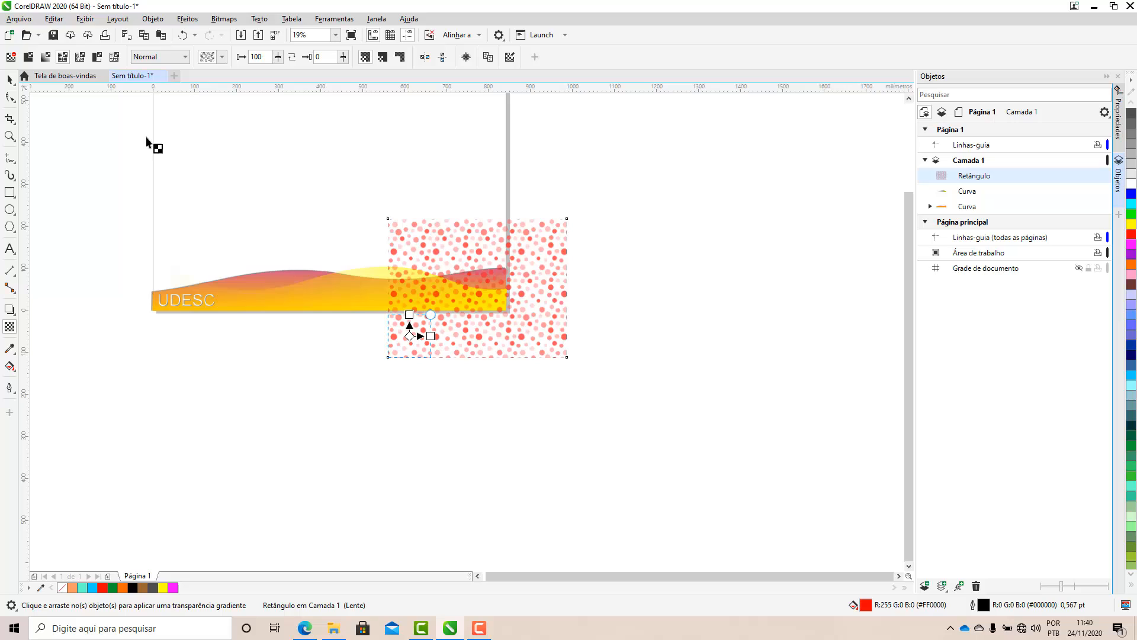
{"action": "left_click", "coordinate": [79, 57]}
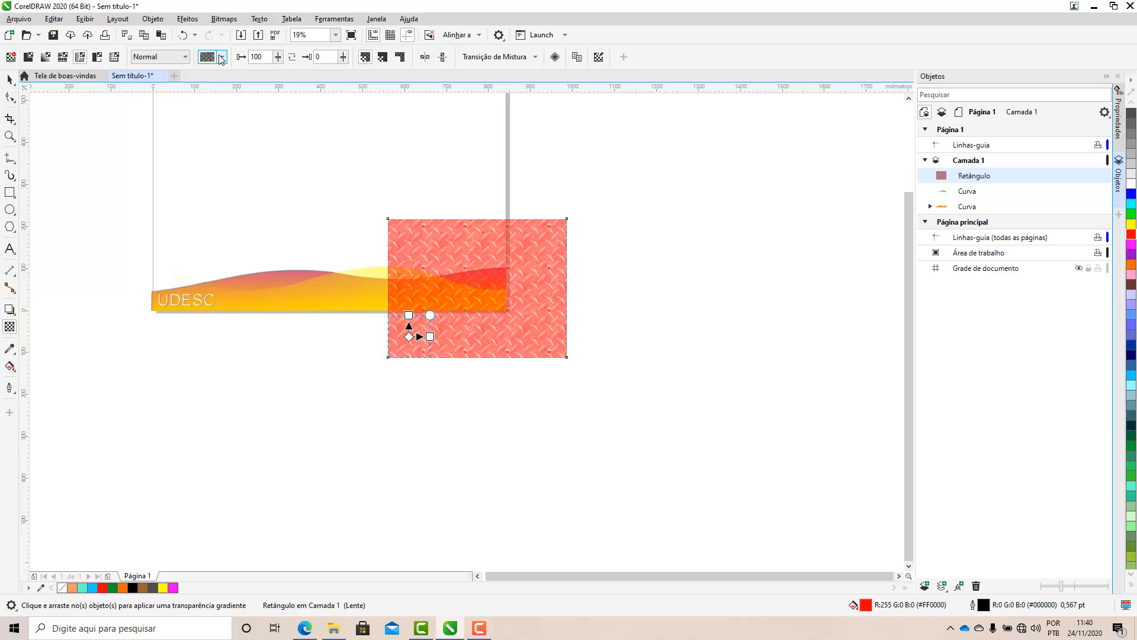
{"action": "left_click", "coordinate": [222, 57]}
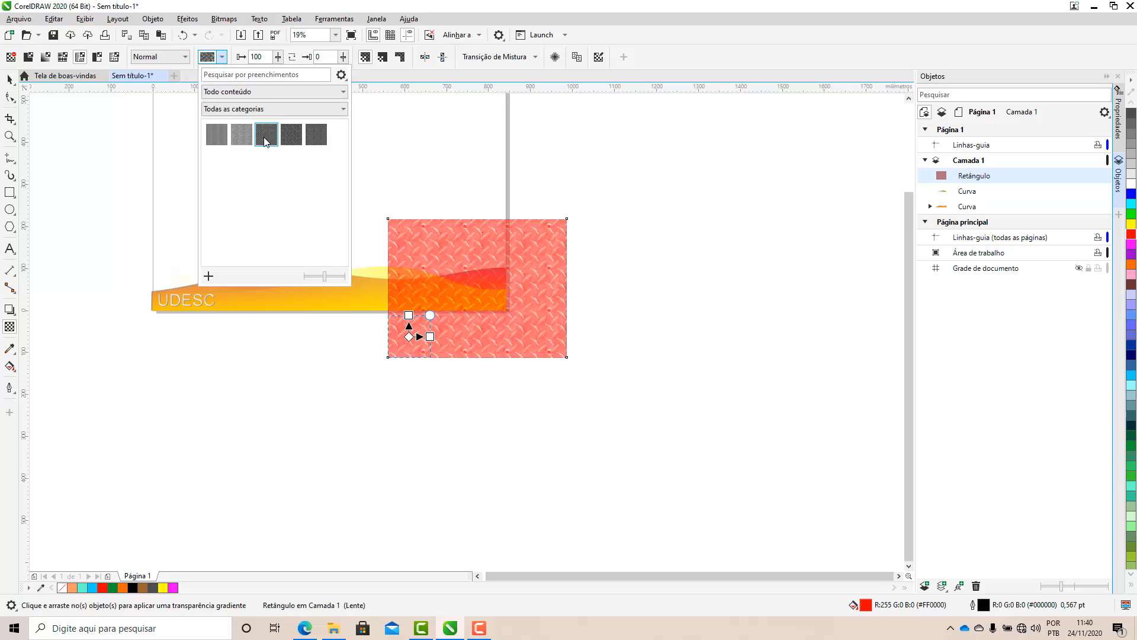
{"action": "left_click", "coordinate": [314, 140]}
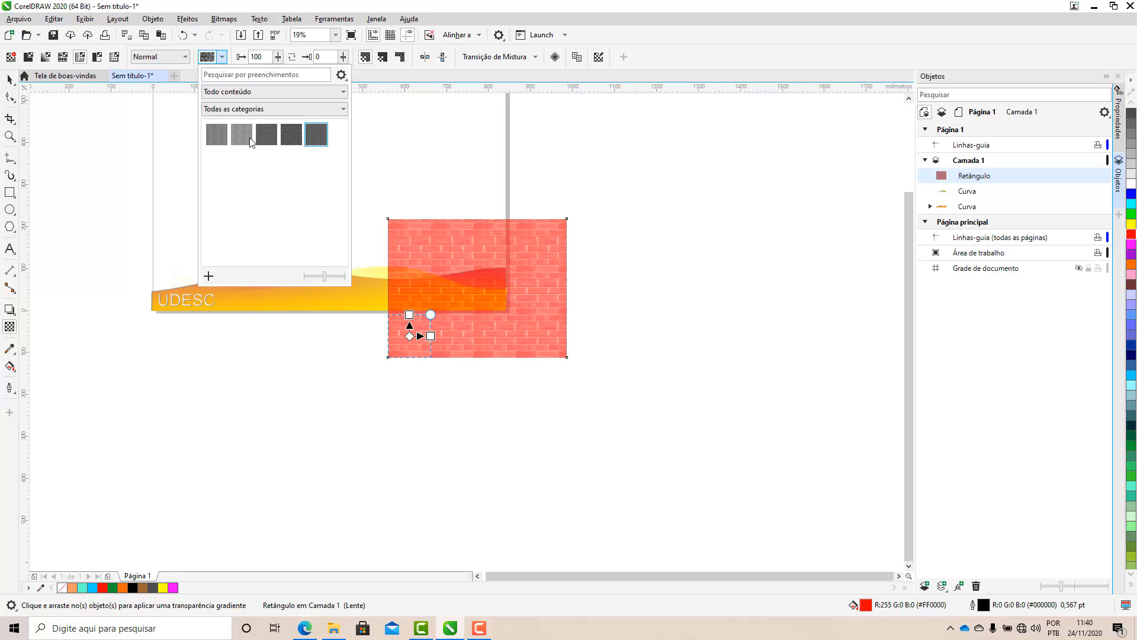
{"action": "left_click", "coordinate": [218, 140]}
{"action": "left_click", "coordinate": [272, 141]}
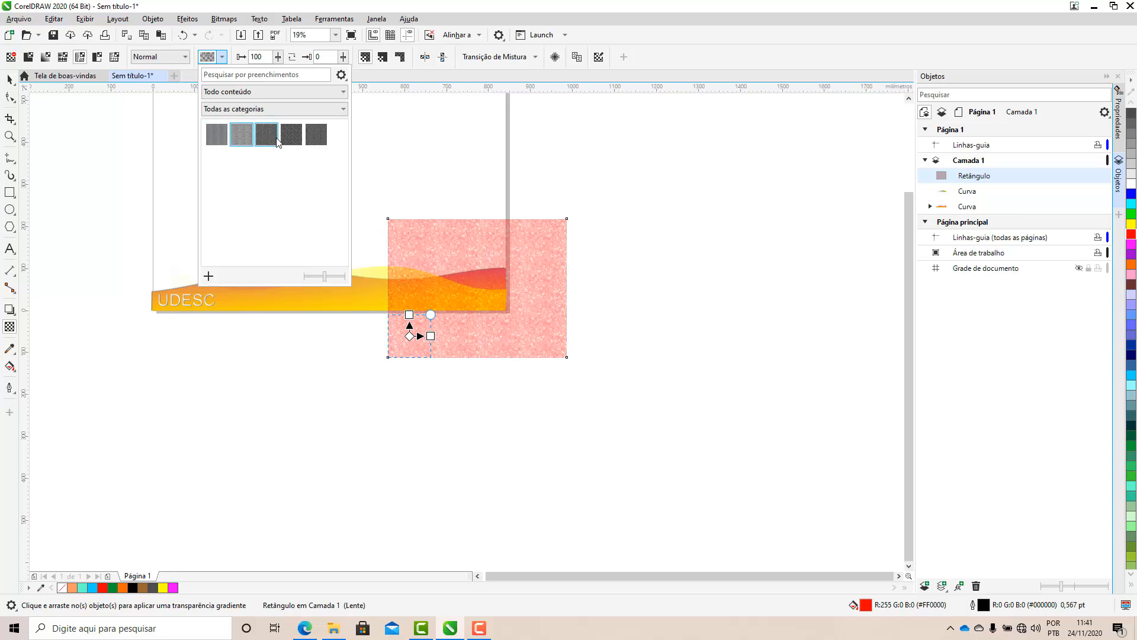
{"action": "left_click", "coordinate": [300, 141]}
{"action": "left_click", "coordinate": [268, 139]}
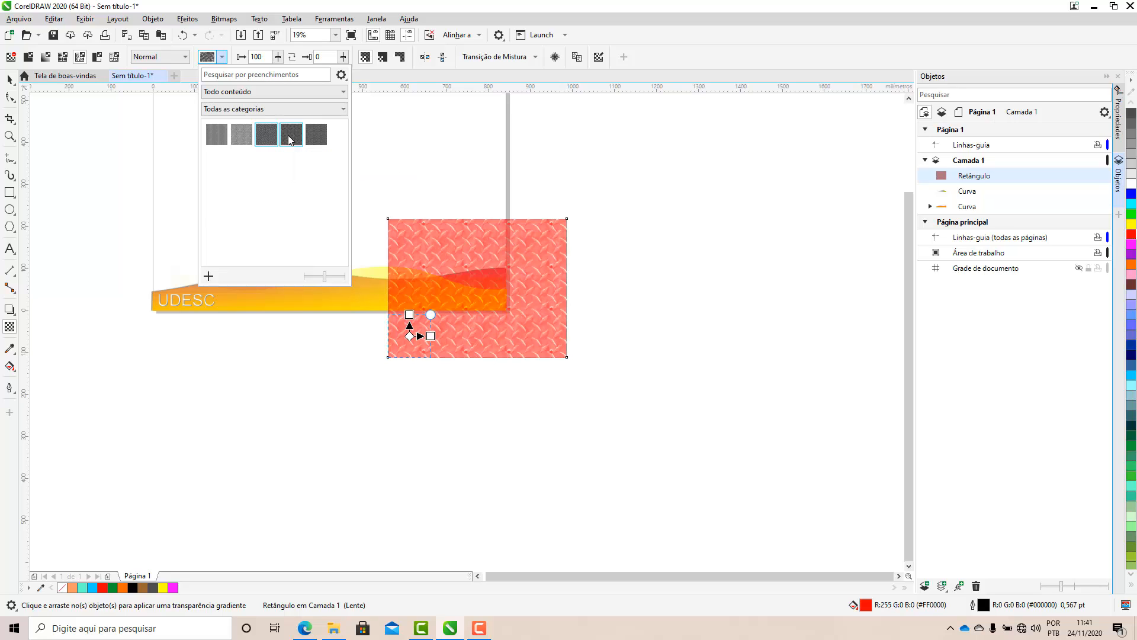
{"action": "left_click", "coordinate": [264, 140]}
{"action": "left_click", "coordinate": [261, 140]}
Change the rectangle's transparency to a two-color pattern made of concentric squares
{"action": "left_click", "coordinate": [99, 61]}
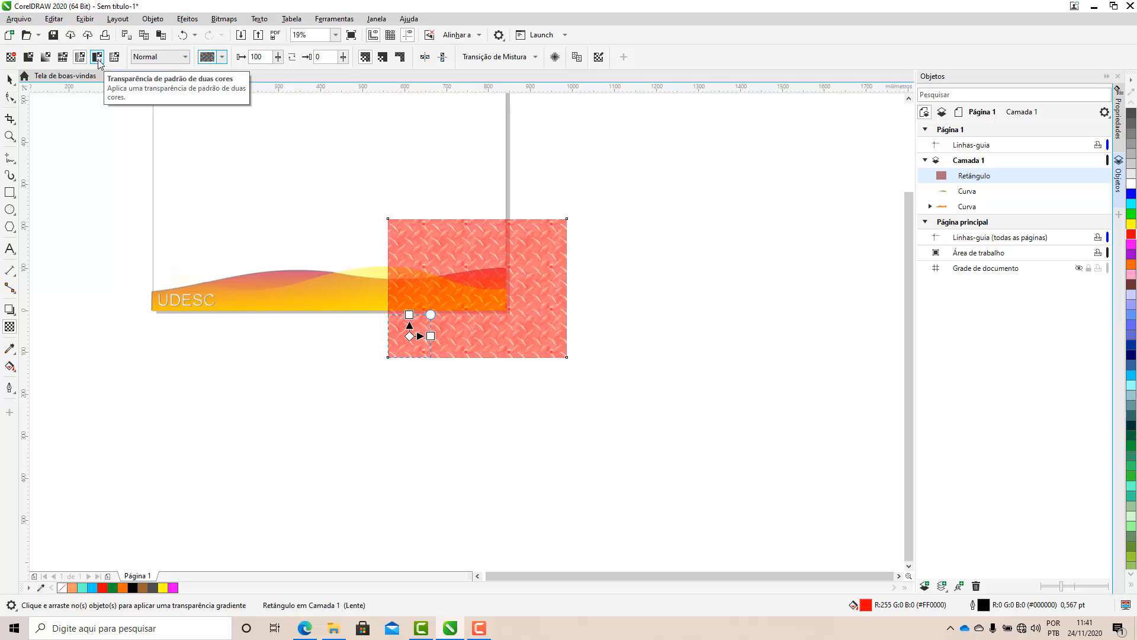
{"action": "left_click", "coordinate": [98, 58]}
{"action": "left_click", "coordinate": [224, 58]}
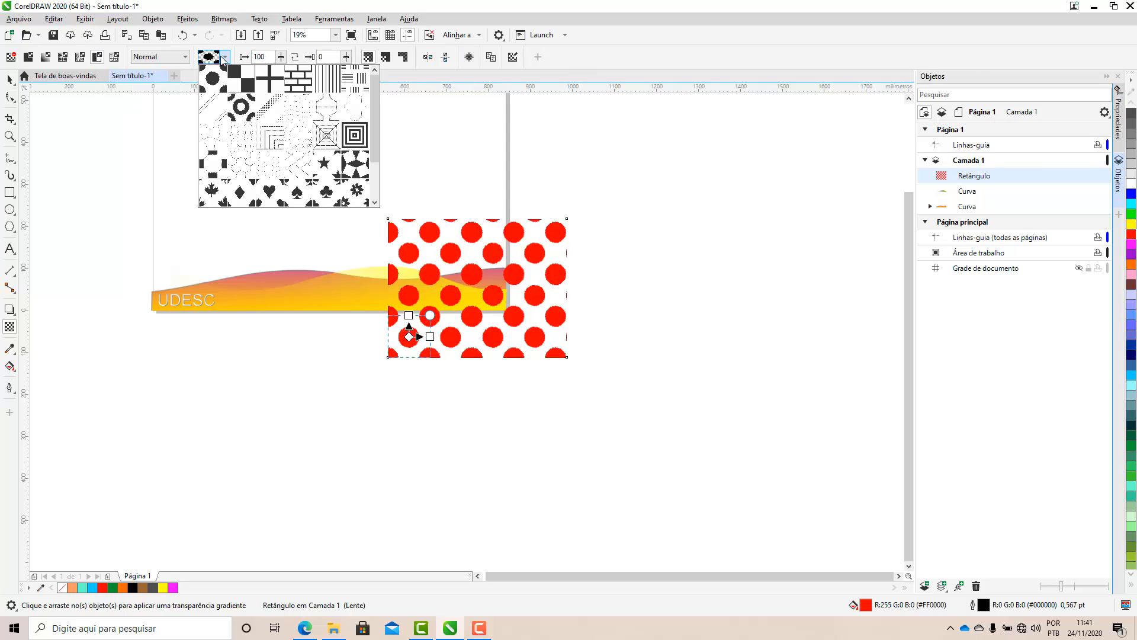
{"action": "left_click", "coordinate": [363, 138]}
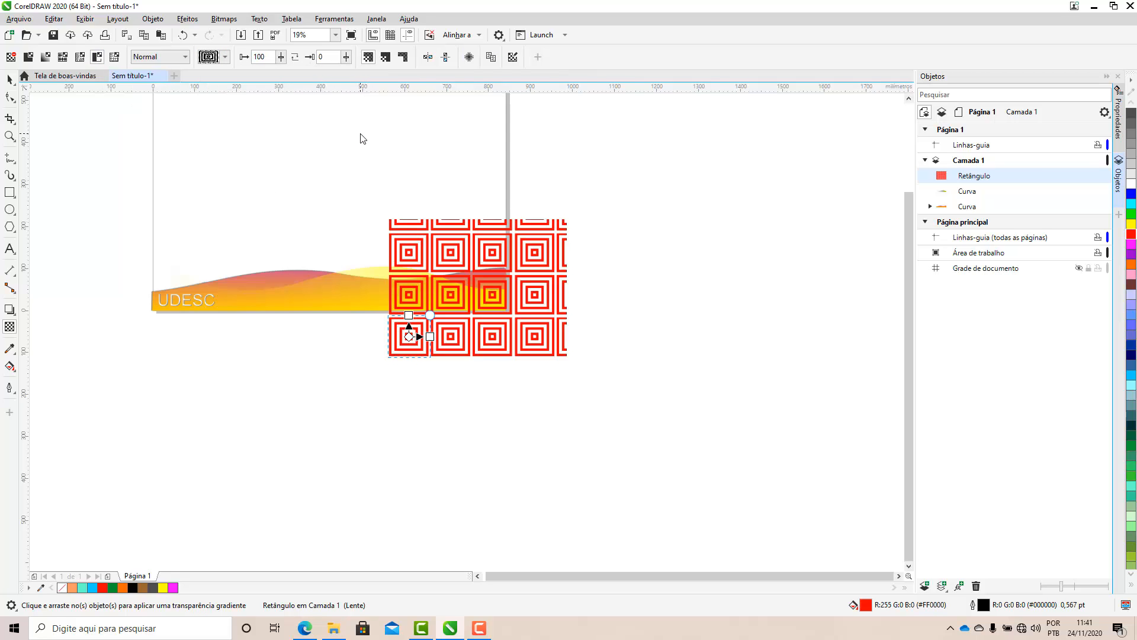
Give the rectangle a texture transparency with the midday clouds sample, and enlarge the texture tile to about twice its size
{"action": "left_click", "coordinate": [114, 59]}
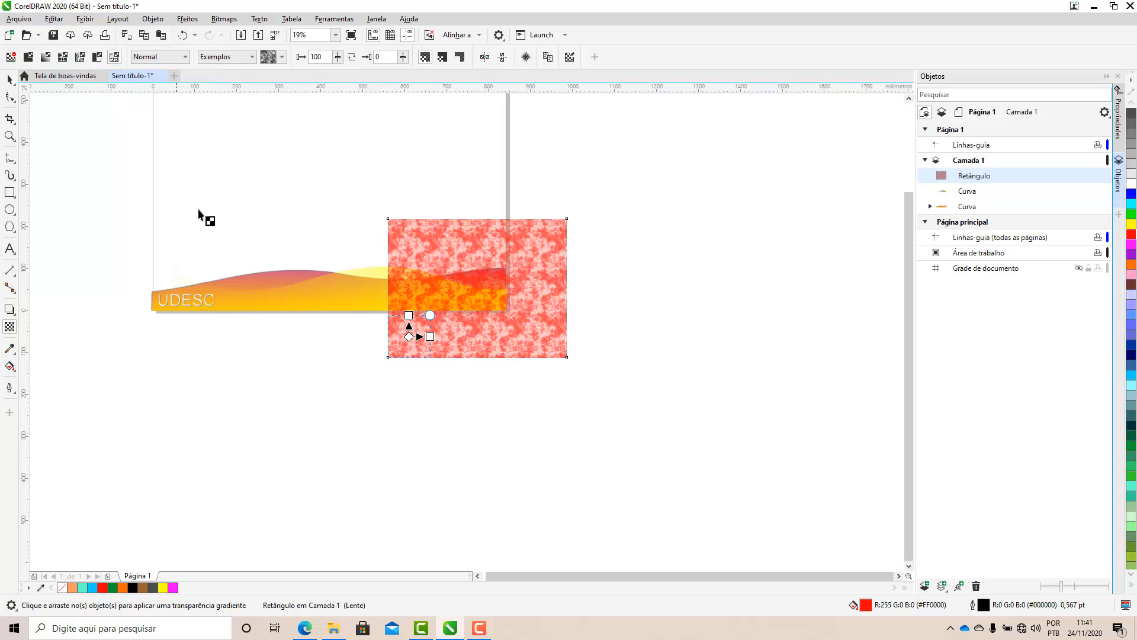
{"action": "left_click", "coordinate": [282, 57]}
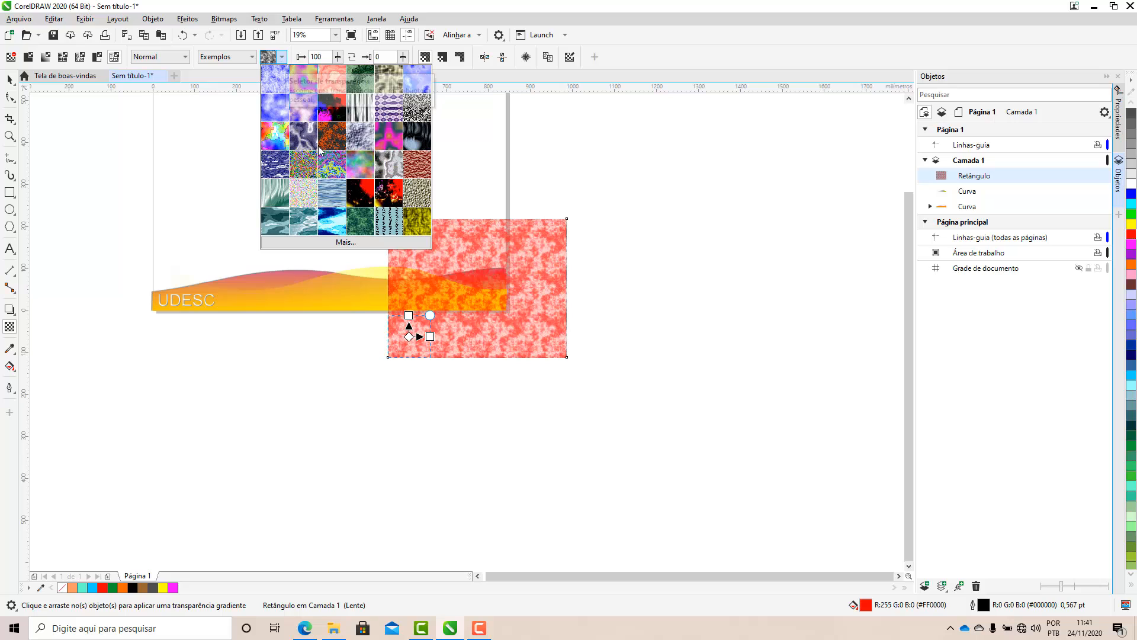
{"action": "left_click", "coordinate": [281, 109]}
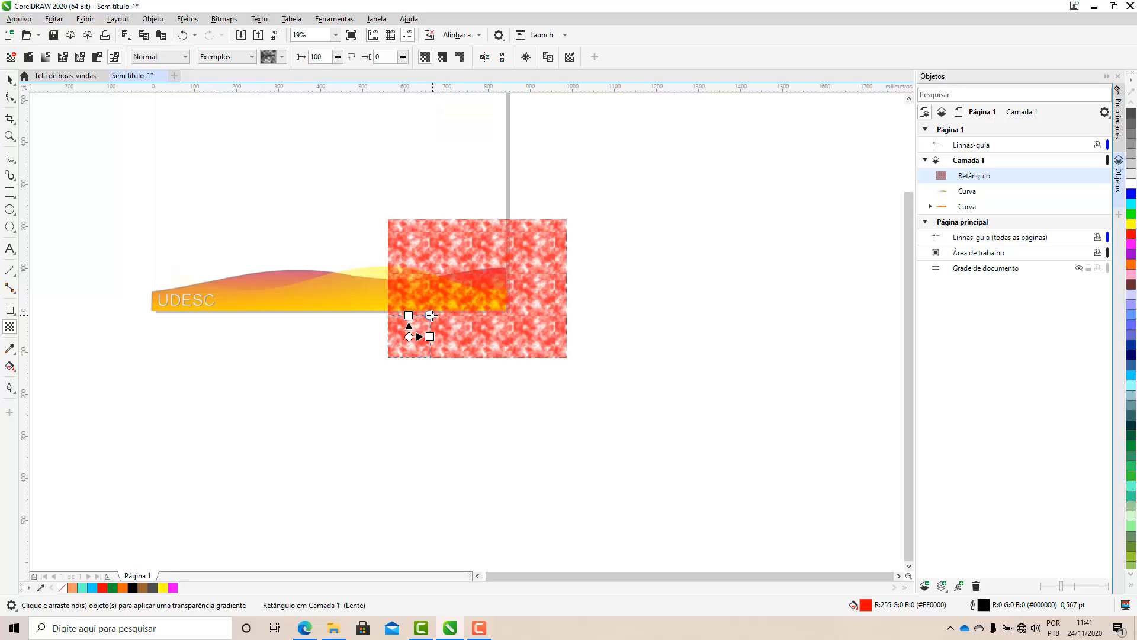
{"action": "left_click_drag", "start_coordinate": [431, 315], "coordinate": [456, 290]}
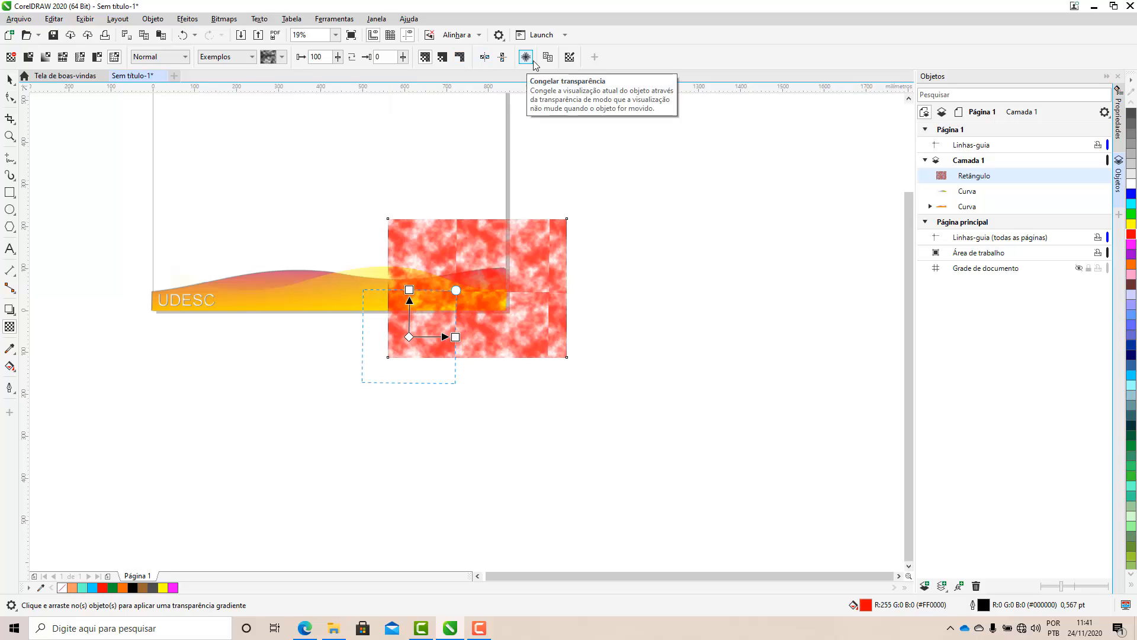
Edit the rectangle's cloud texture transparency, setting its softness (Suavidade) to 1%
{"action": "left_click", "coordinate": [569, 57]}
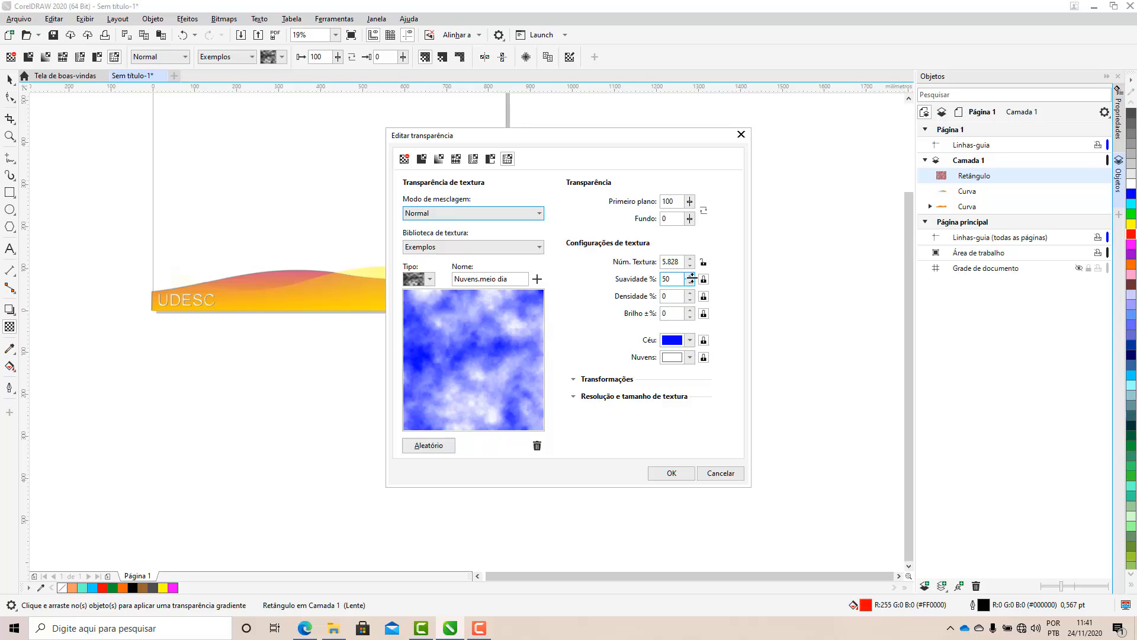
{"action": "left_click_drag", "start_coordinate": [564, 140], "coordinate": [833, 122]}
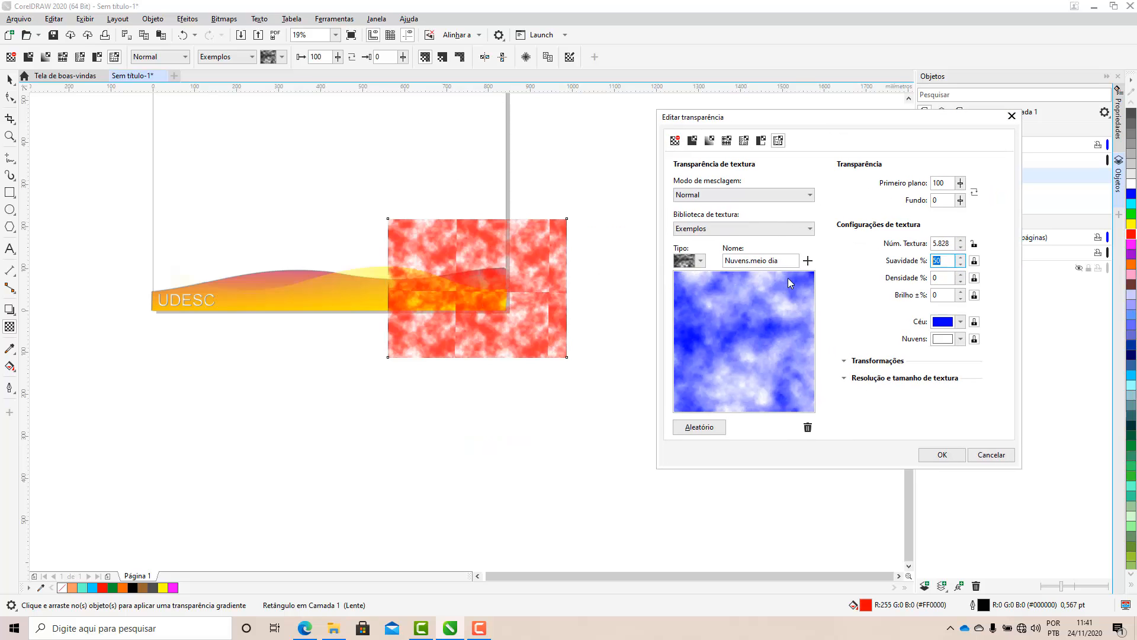
{"action": "left_click", "coordinate": [943, 277]}
{"action": "double_click", "coordinate": [941, 260]}
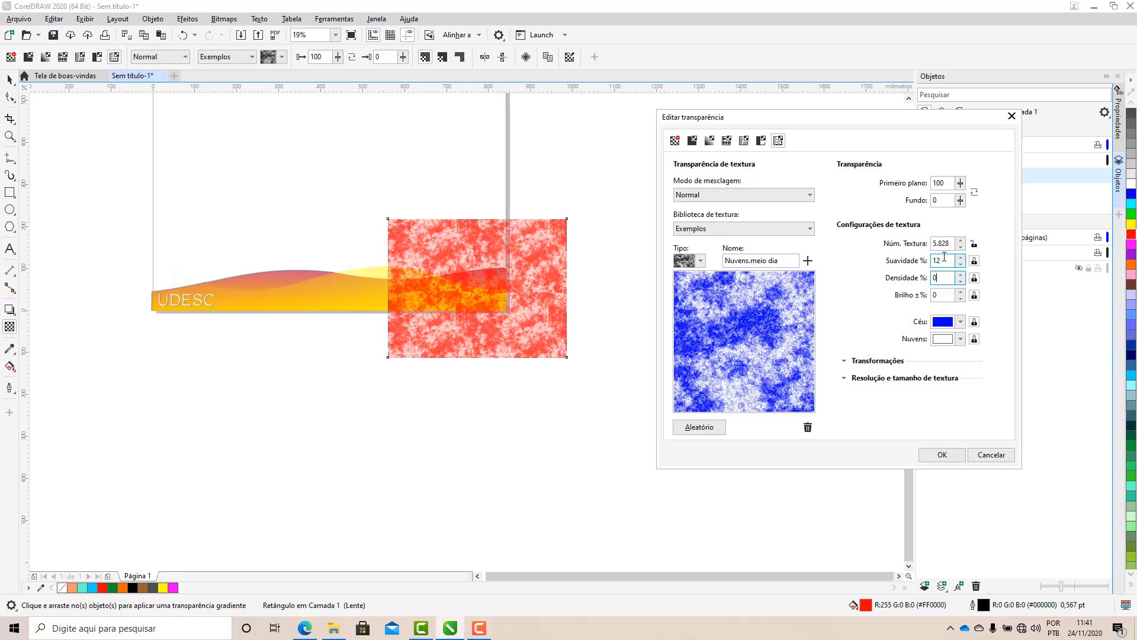
{"action": "type", "text": "1"}
{"action": "left_click", "coordinate": [754, 320]}
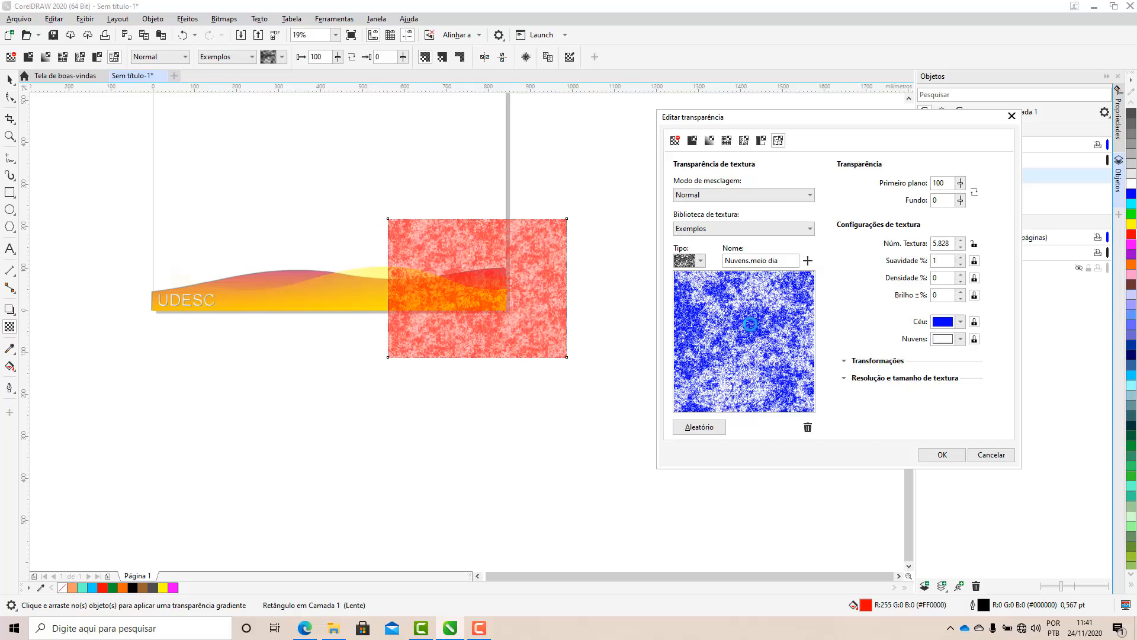
{"action": "left_click", "coordinate": [942, 454]}
{"action": "key", "text": "space"}
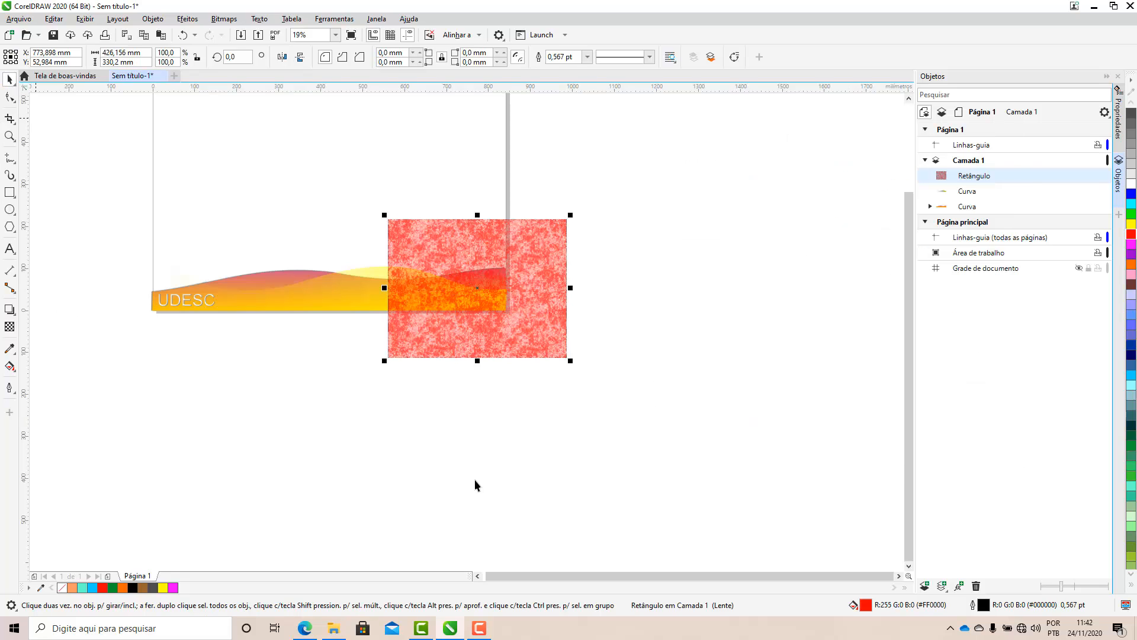
Move the textured rectangle up and left over the waves and enlarge it to about 657 x 509 mm
{"action": "left_click", "coordinate": [476, 486]}
{"action": "left_click", "coordinate": [513, 290]}
{"action": "left_click_drag", "start_coordinate": [498, 293], "coordinate": [409, 259]}
{"action": "left_click", "coordinate": [470, 339]}
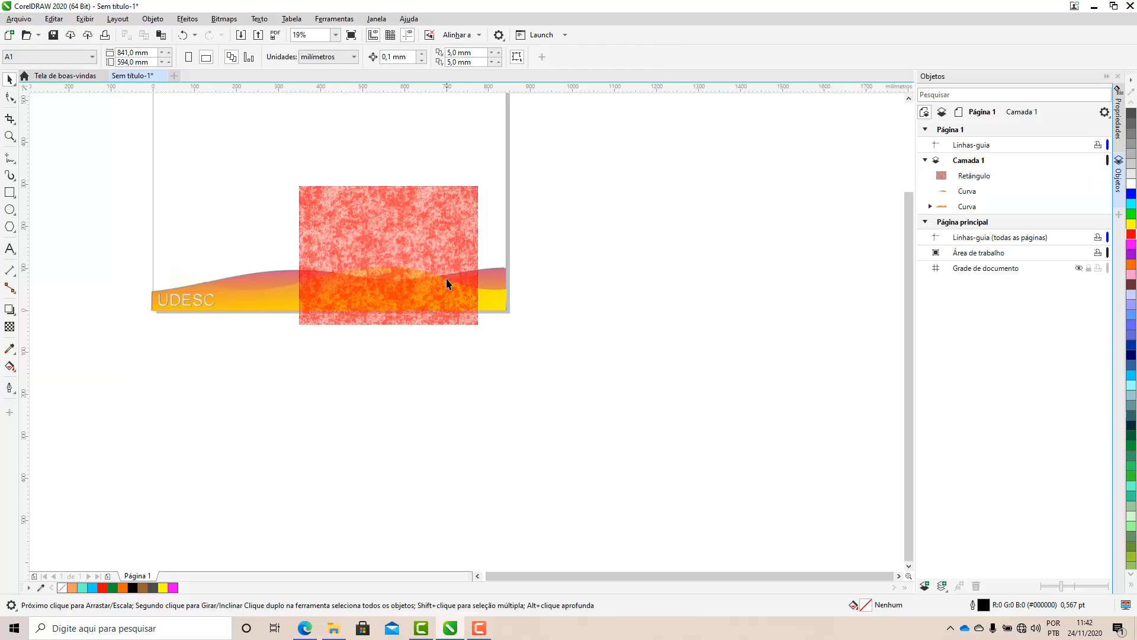
{"action": "left_click", "coordinate": [447, 284]}
{"action": "left_click_drag", "start_coordinate": [481, 325], "coordinate": [574, 400]}
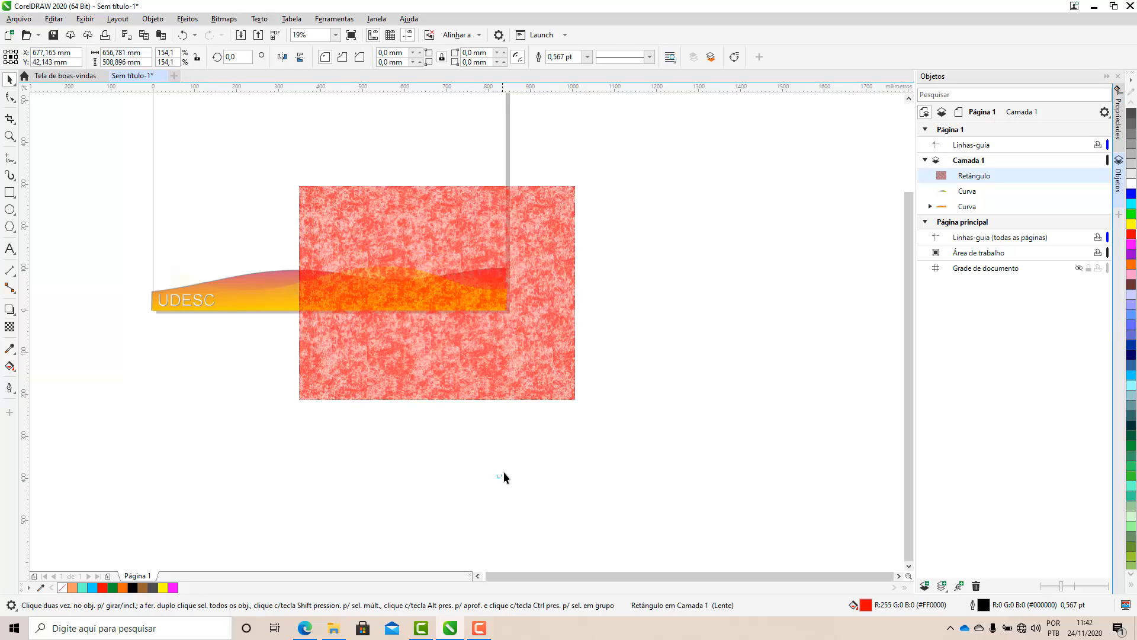
Delete the textured red rectangle
{"action": "left_click", "coordinate": [504, 472]}
{"action": "left_click", "coordinate": [456, 374]}
{"action": "key", "text": "Delete"}
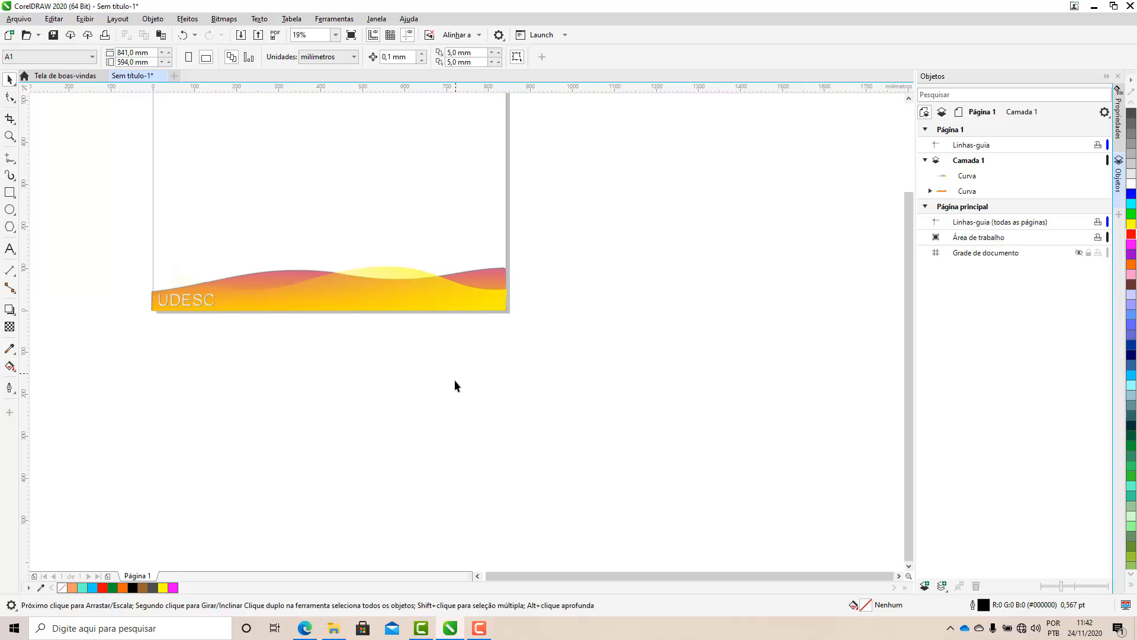
Edit the fill of the golden-to-pink wave and try a uniform dark brown from the RGB palette
{"action": "scroll", "coordinate": [481, 453], "scroll_direction": "down", "scroll_amount": 1}
{"action": "scroll", "coordinate": [384, 325], "scroll_direction": "up", "scroll_amount": 1}
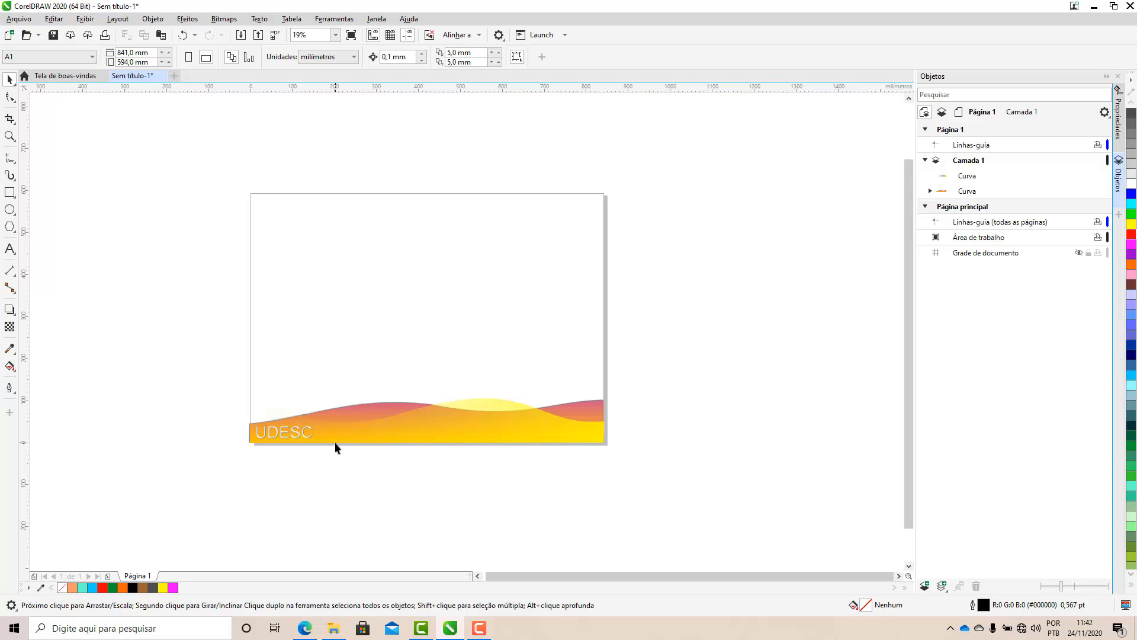
{"action": "scroll", "coordinate": [399, 435], "scroll_direction": "up", "scroll_amount": 1}
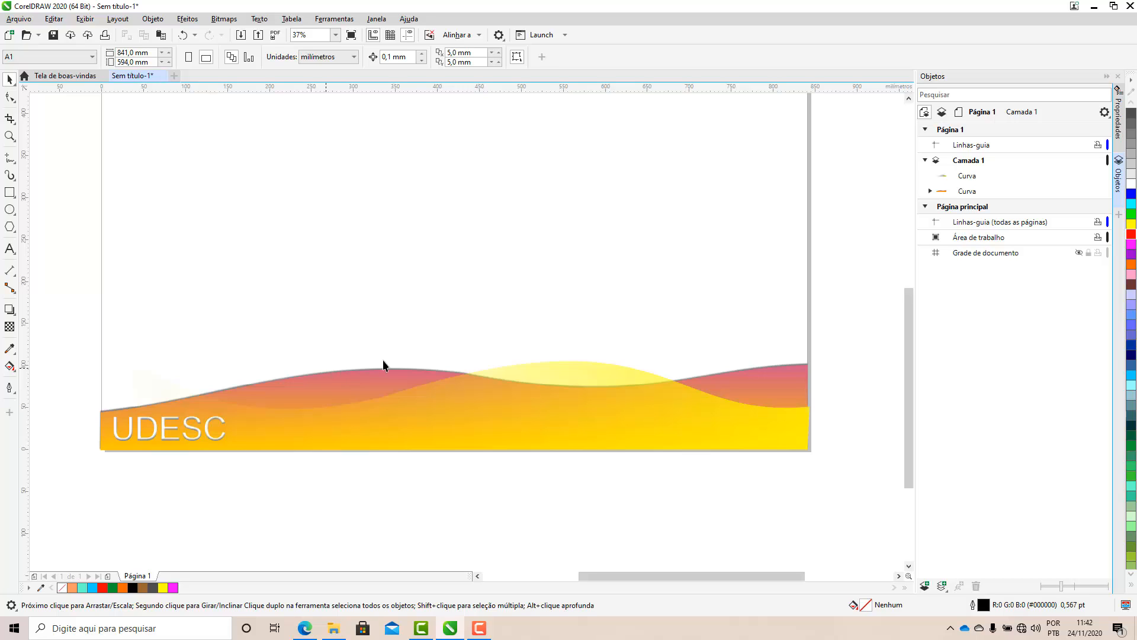
{"action": "left_click", "coordinate": [330, 379]}
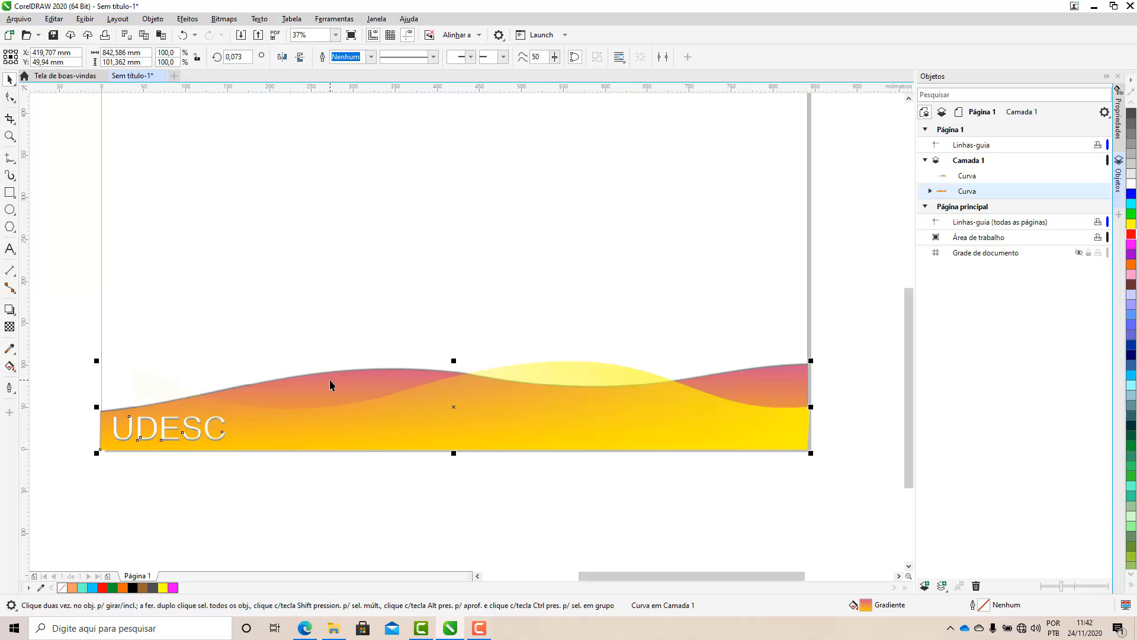
{"action": "double_click", "coordinate": [873, 614]}
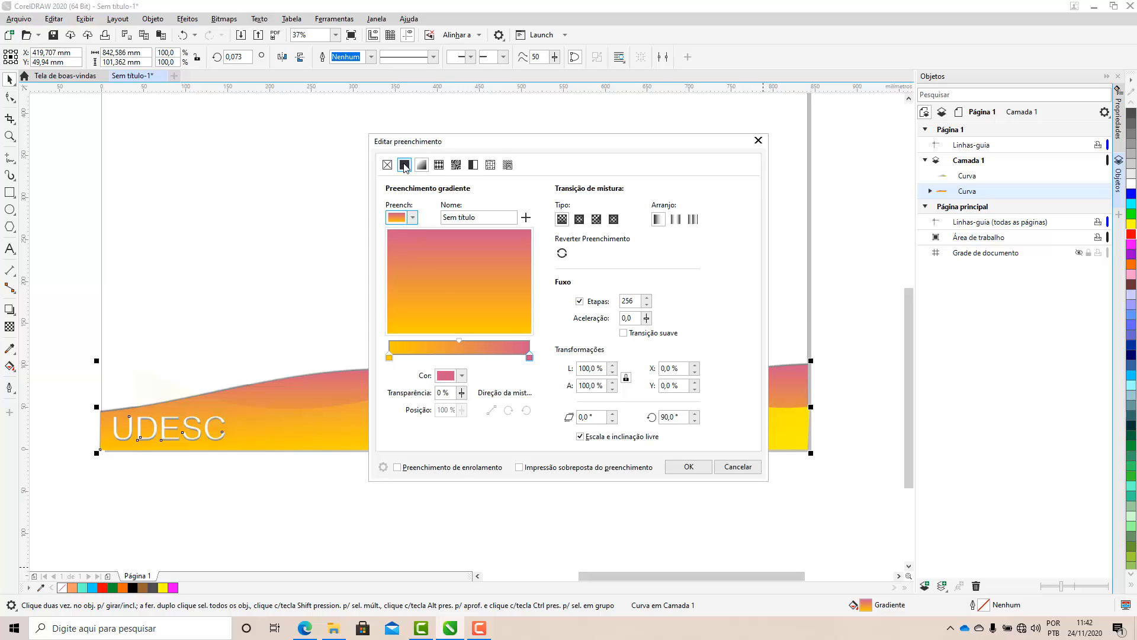
{"action": "left_click", "coordinate": [404, 164]}
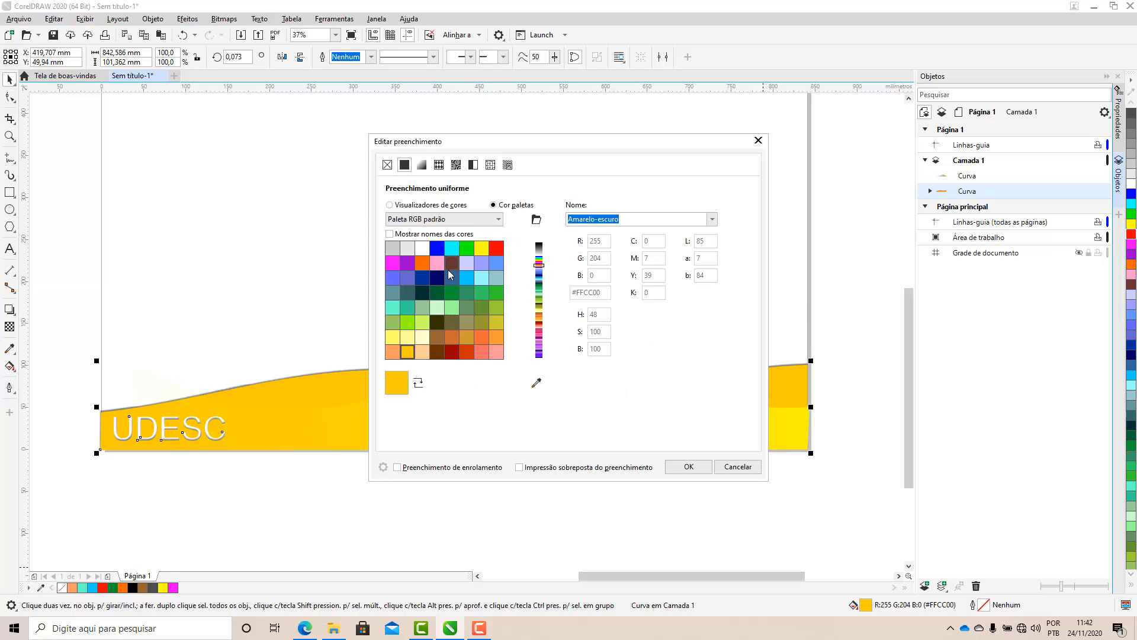
{"action": "left_click", "coordinate": [449, 266]}
Try gradient, vector pattern, bitmap pattern and two-colour pattern fills on the wave, returning to the Bolinhas Doces vector pattern
{"action": "mouse_move", "coordinate": [515, 145]}
{"action": "left_mouse_down"}
{"action": "mouse_move", "coordinate": [1038, 141]}
{"action": "mouse_move", "coordinate": [494, 147]}
{"action": "left_mouse_up"}
{"action": "left_click", "coordinate": [421, 162]}
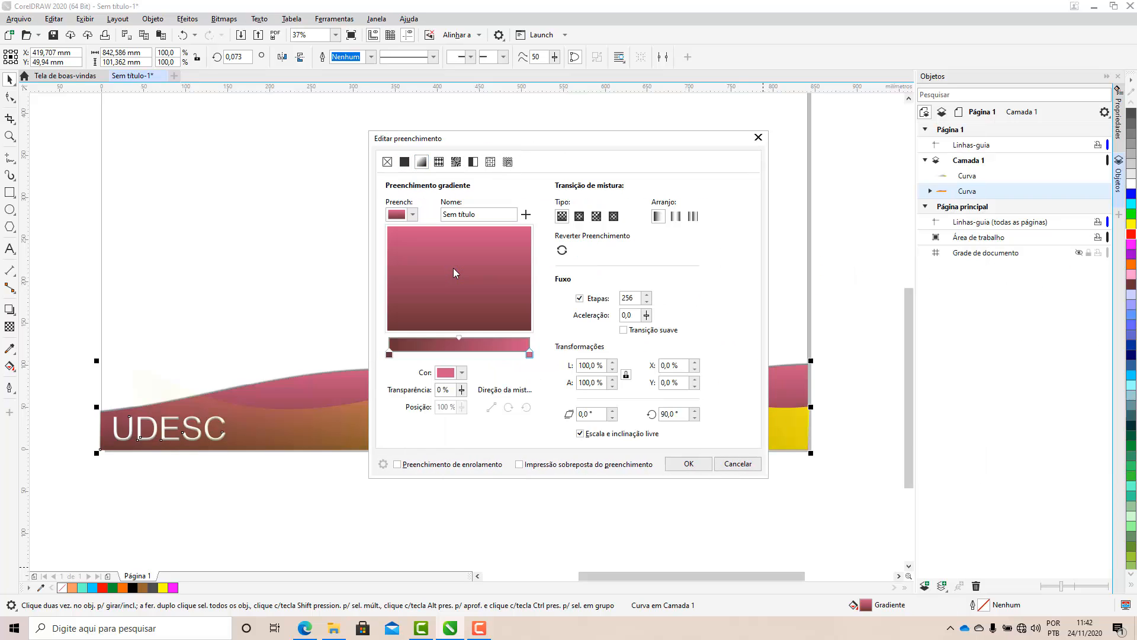
{"action": "left_click", "coordinate": [440, 164]}
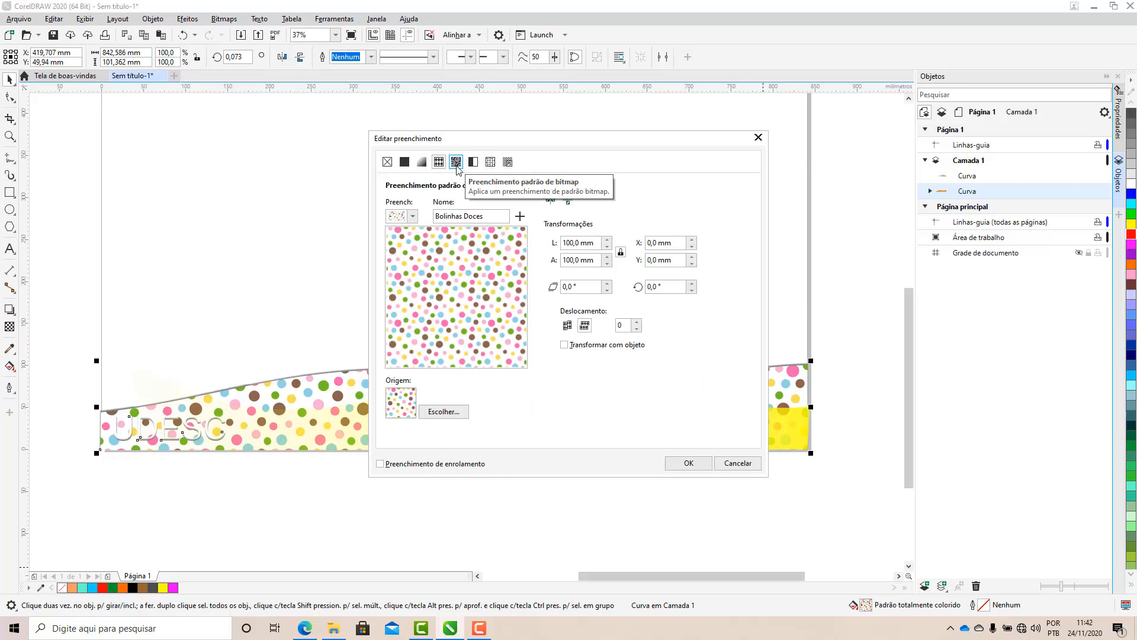
{"action": "left_click", "coordinate": [457, 169]}
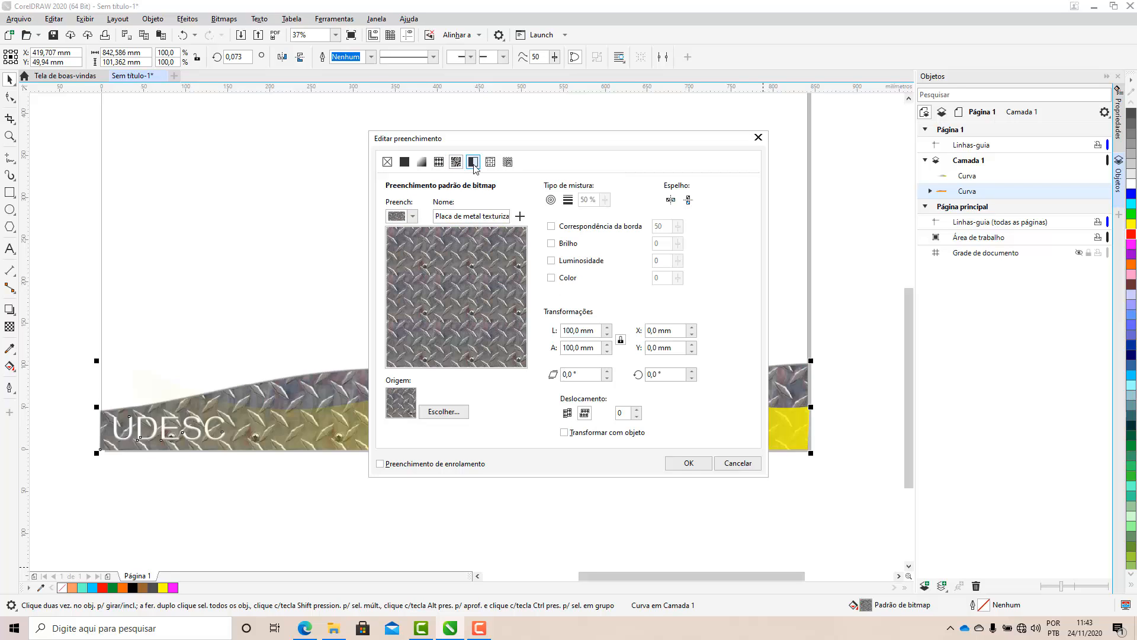
{"action": "left_click", "coordinate": [475, 165]}
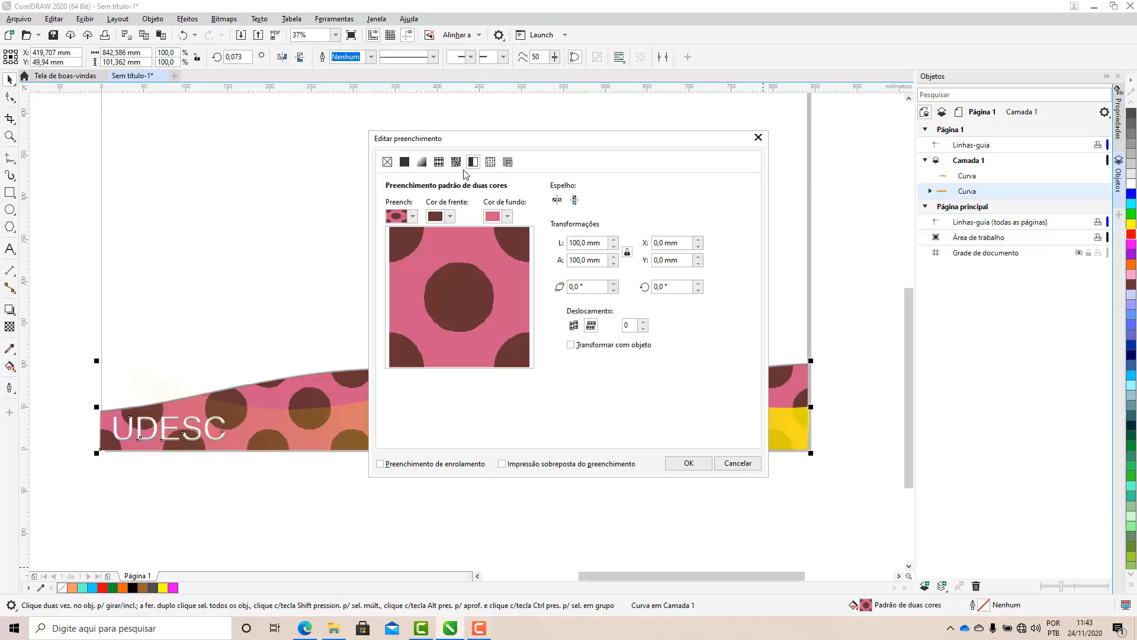
{"action": "left_click", "coordinate": [456, 163]}
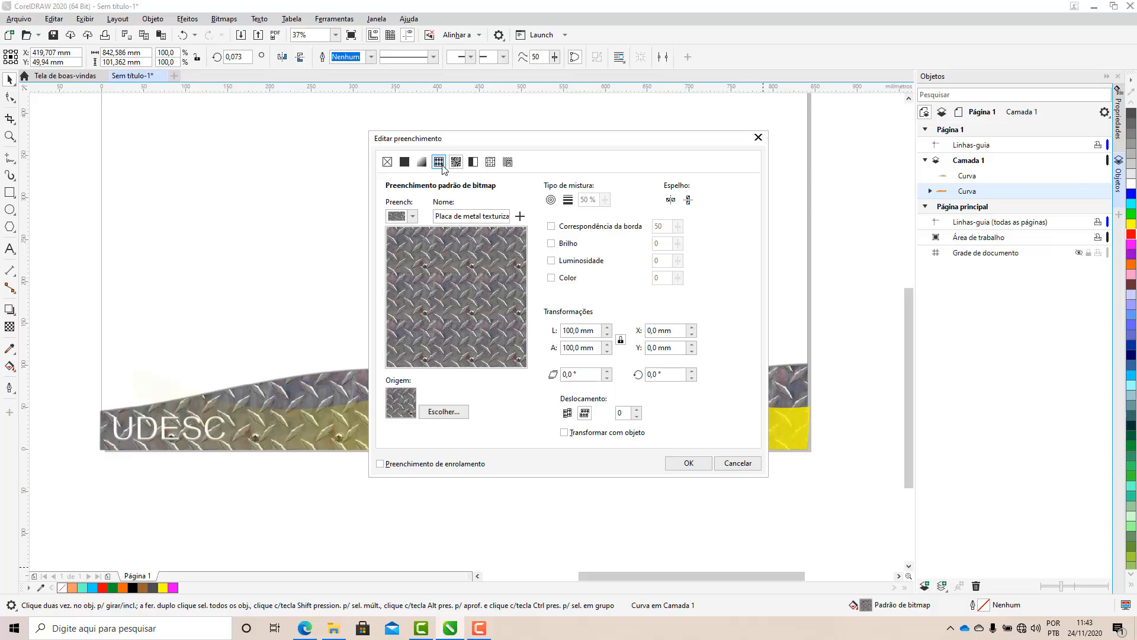
{"action": "left_click", "coordinate": [440, 165]}
{"action": "left_click_drag", "start_coordinate": [539, 152], "coordinate": [600, 152]}
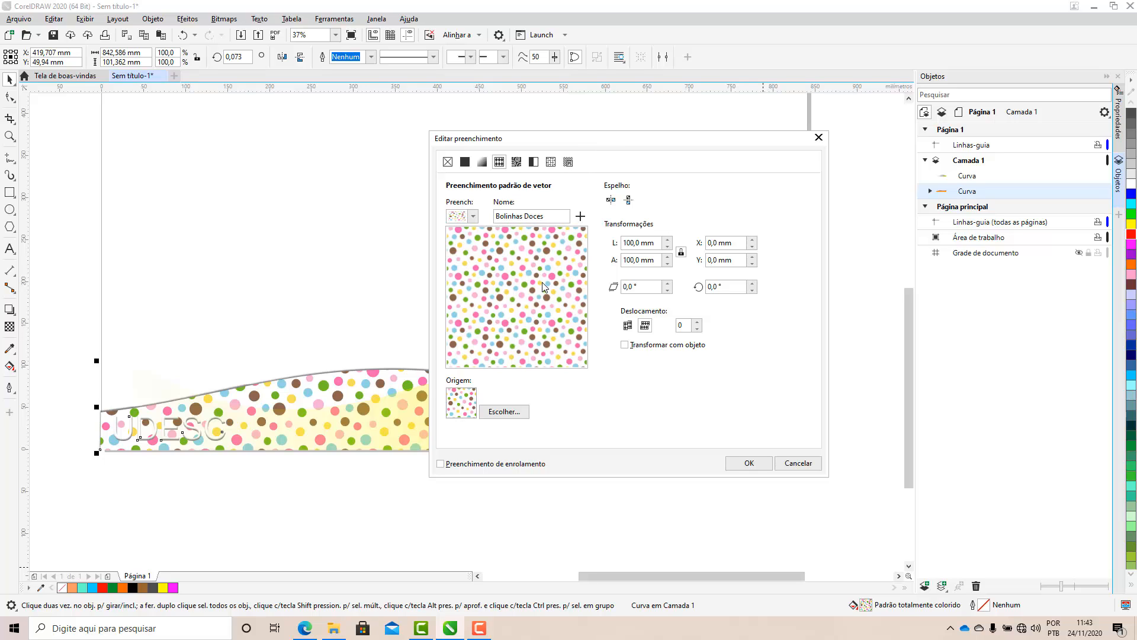
Fill the wave with the green grass bitmap pattern Sempre-verde and briefly view the file browser for importing a custom source image
{"action": "left_click", "coordinate": [516, 162]}
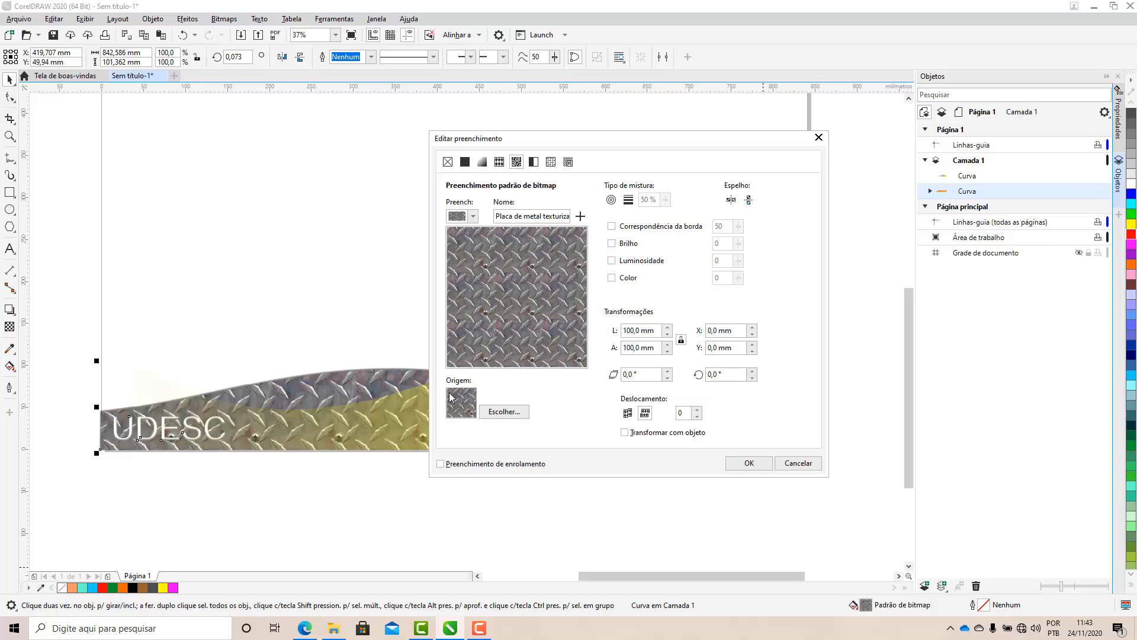
{"action": "left_click", "coordinate": [474, 217]}
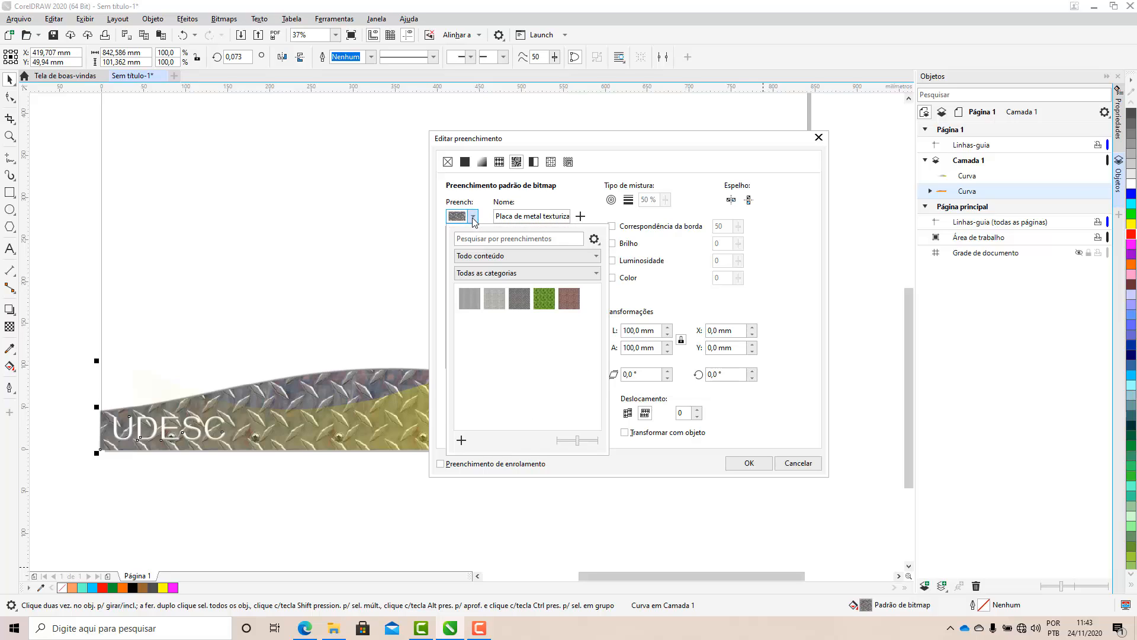
{"action": "left_click", "coordinate": [544, 298]}
{"action": "left_click", "coordinate": [585, 207]}
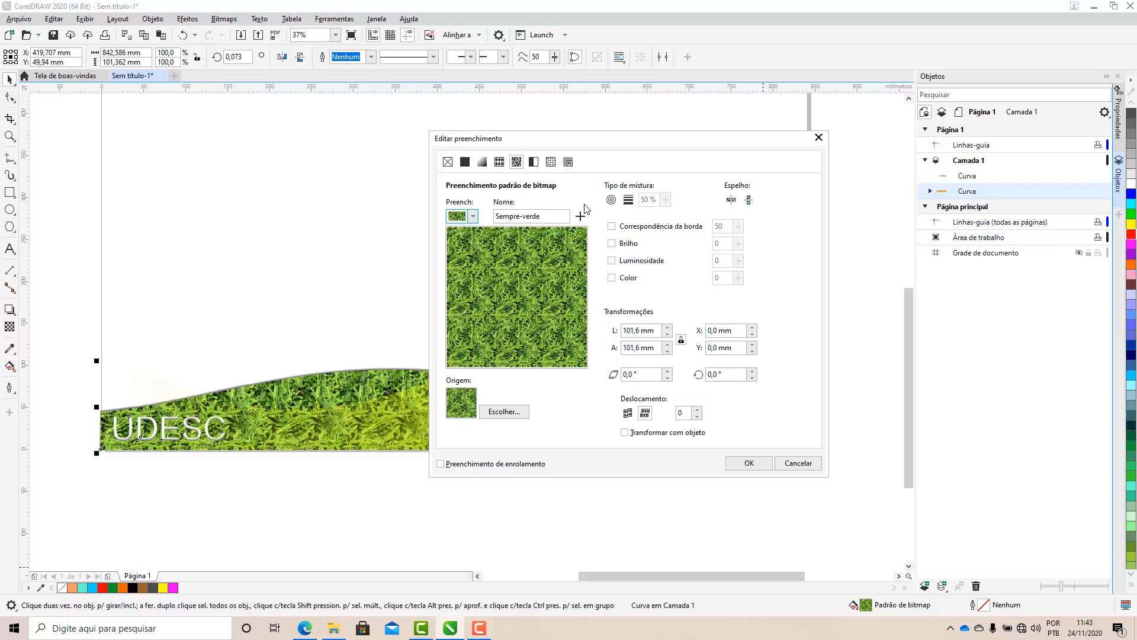
{"action": "left_click", "coordinate": [505, 411]}
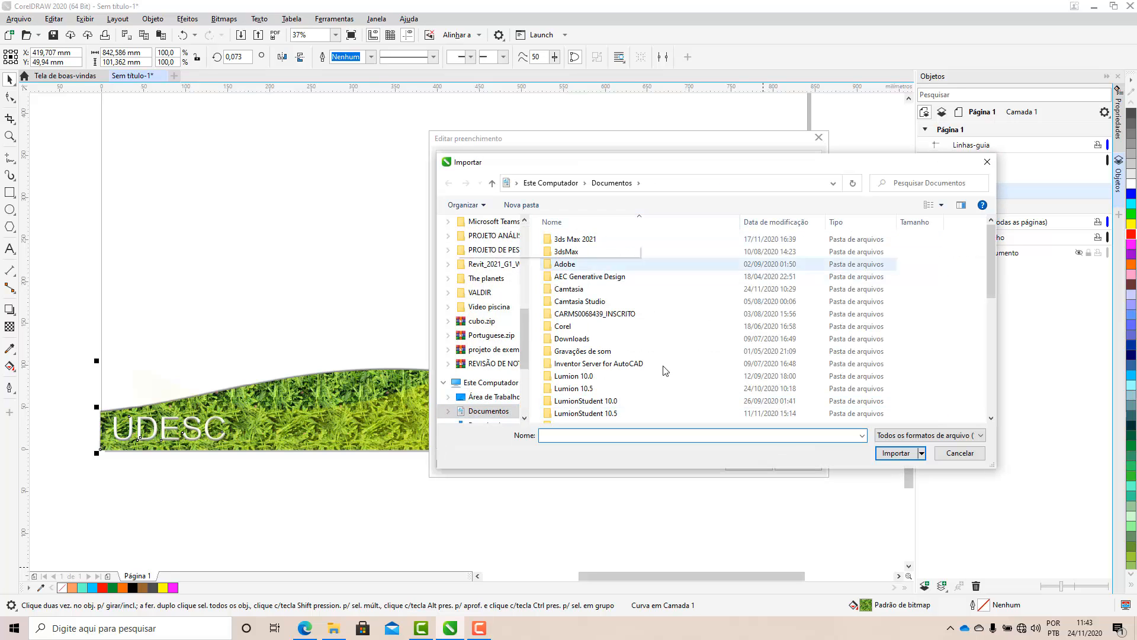
{"action": "left_click", "coordinate": [986, 162]}
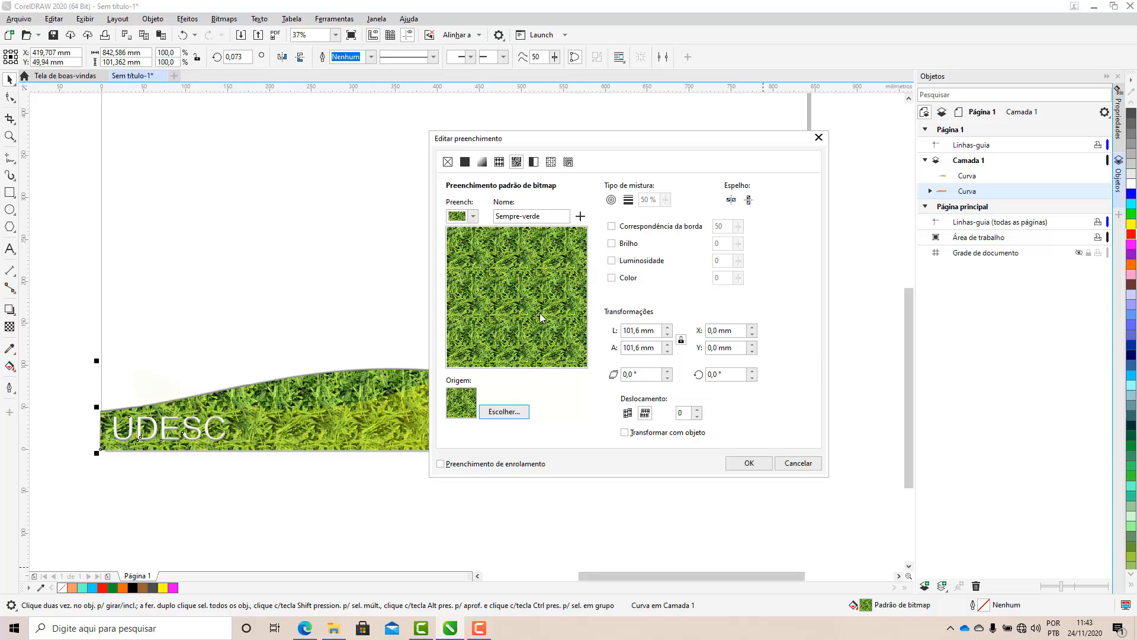
Set the rotation of the wave's grass bitmap pattern to 45°
{"action": "left_click", "coordinate": [728, 375]}
{"action": "type", "text": "45"}
{"action": "left_click", "coordinate": [635, 350]}
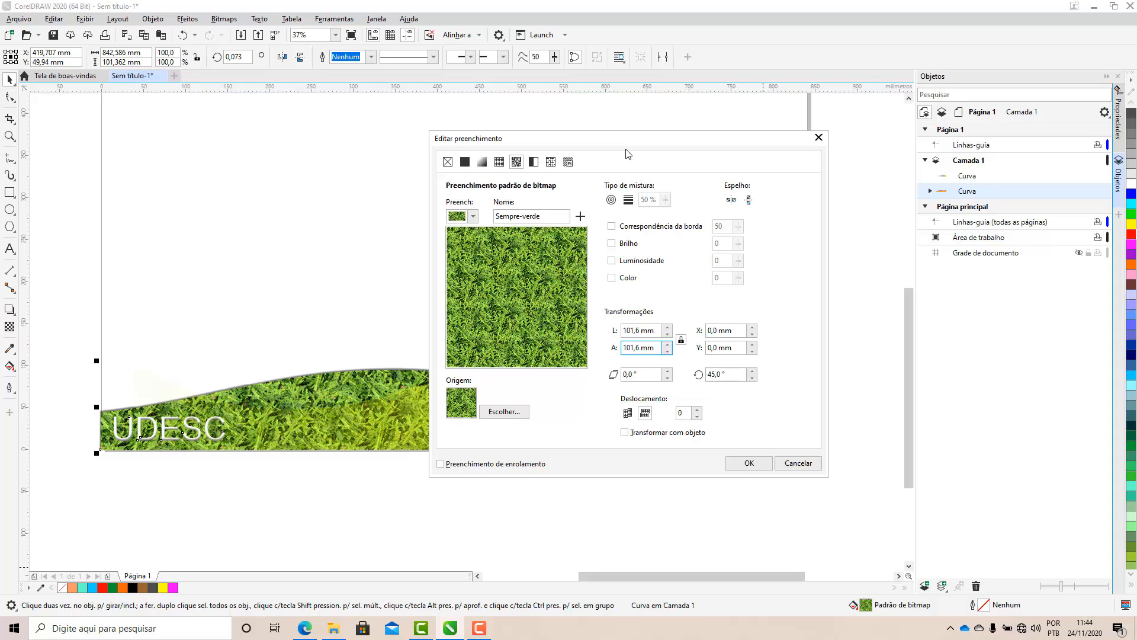
{"action": "left_click_drag", "start_coordinate": [626, 149], "coordinate": [615, 145]}
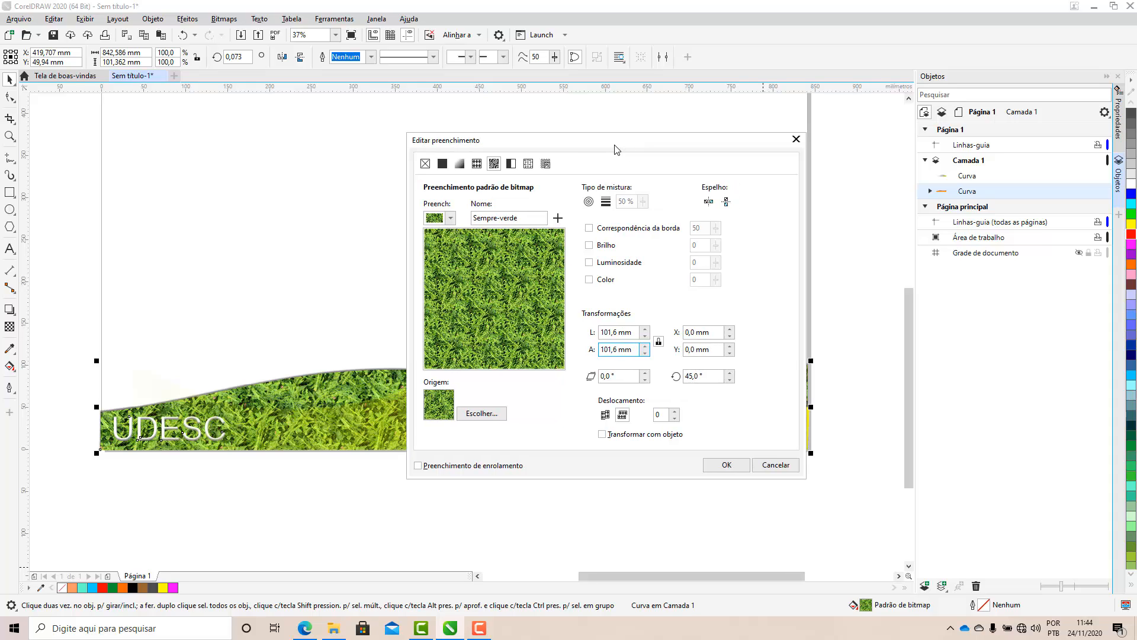